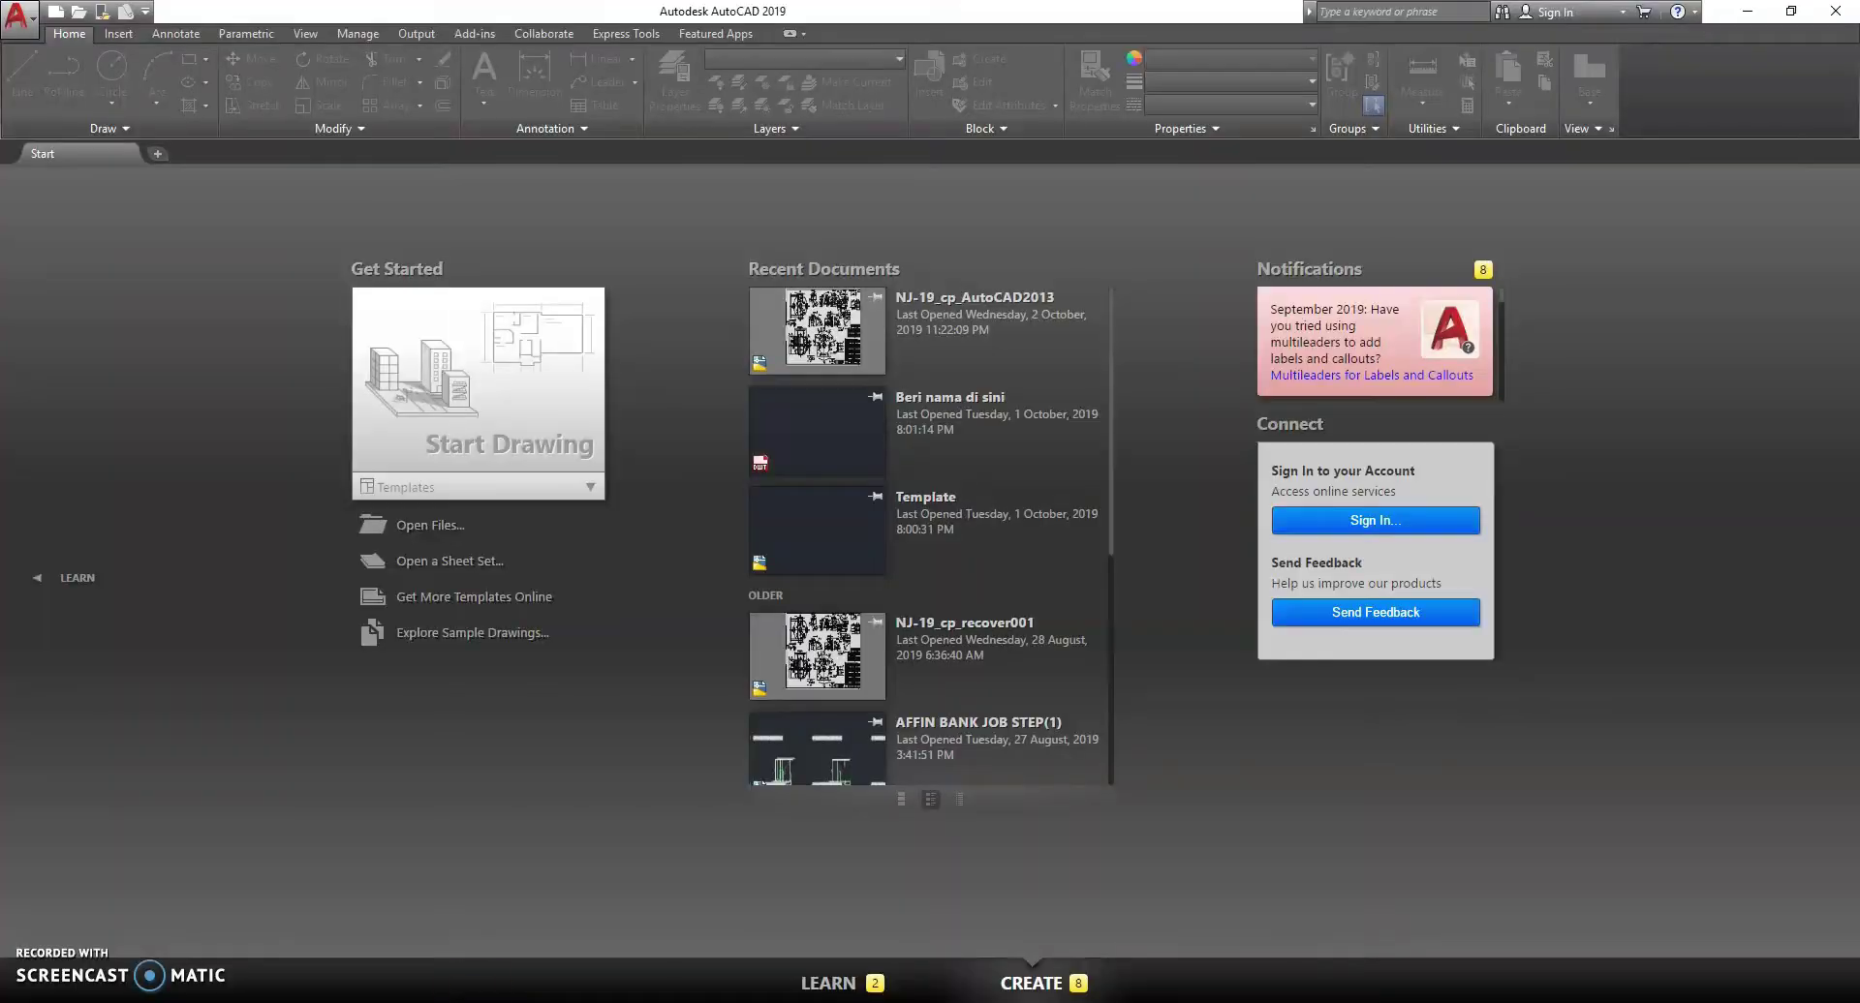
- Create a new blank drawing, Drawing1, from a Start-page template
{"action": "left_click", "coordinate": [585, 488]}
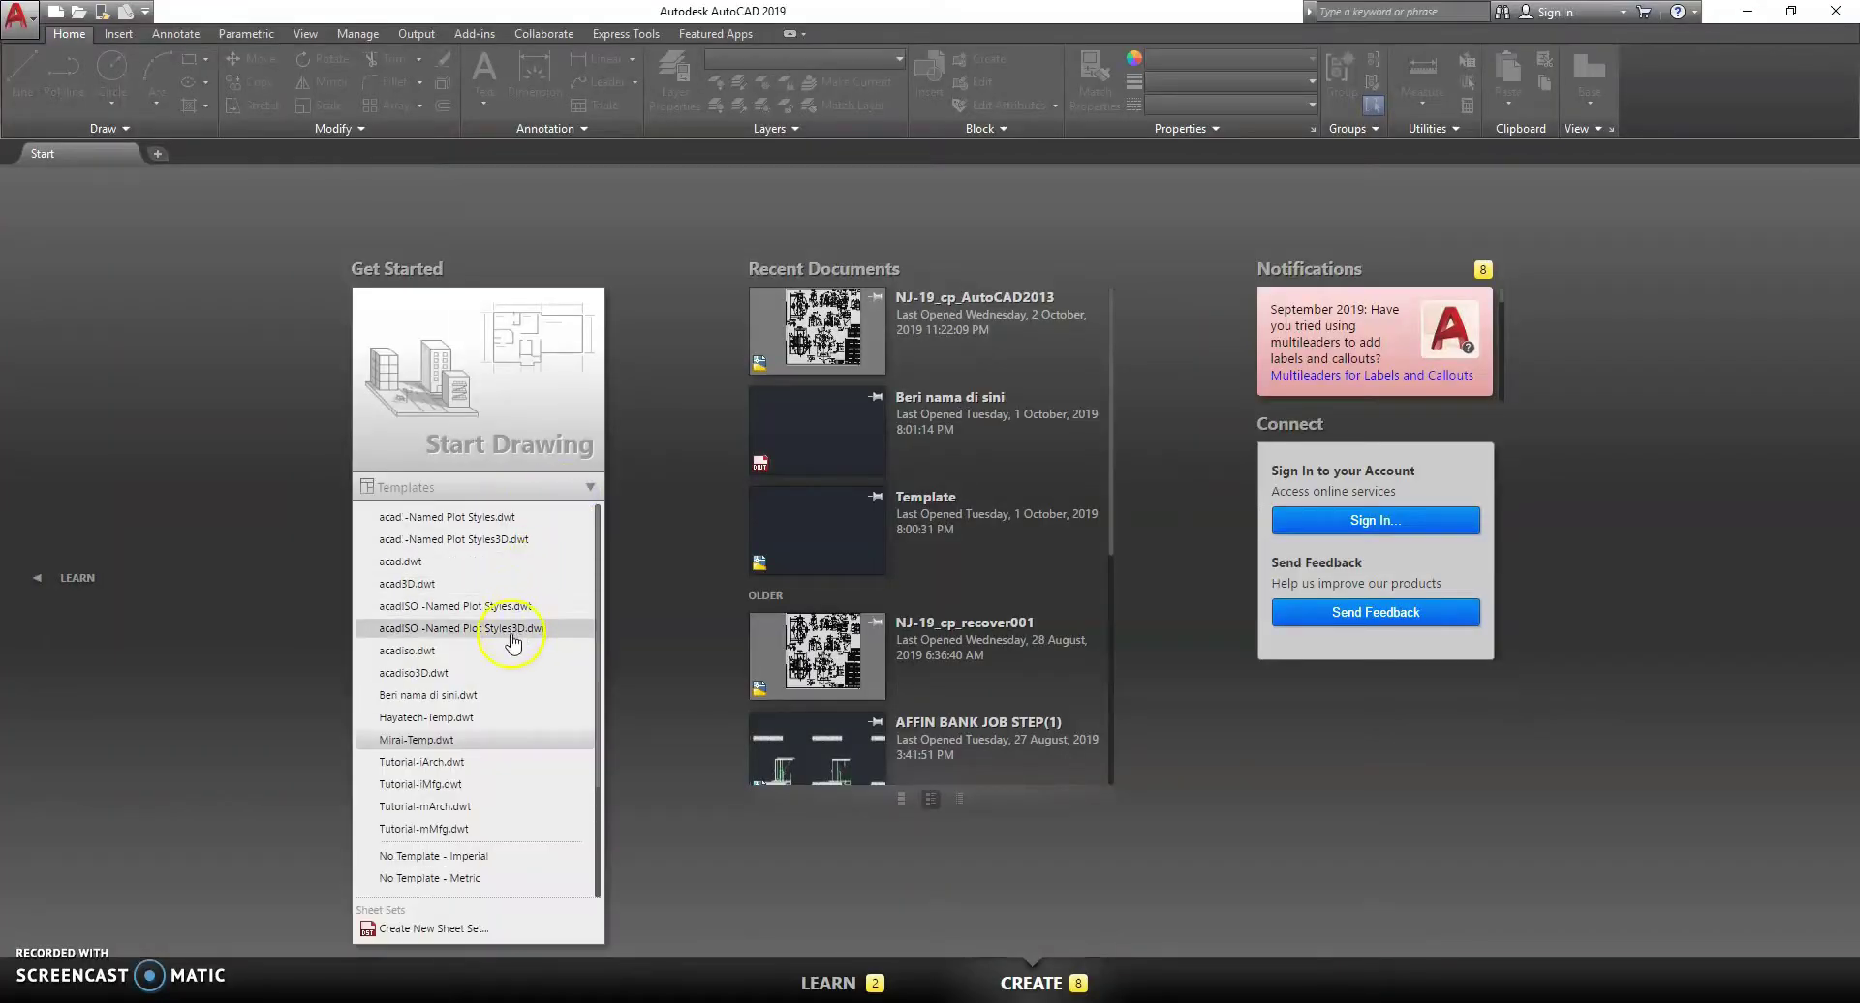
{"action": "left_click", "coordinate": [467, 744]}
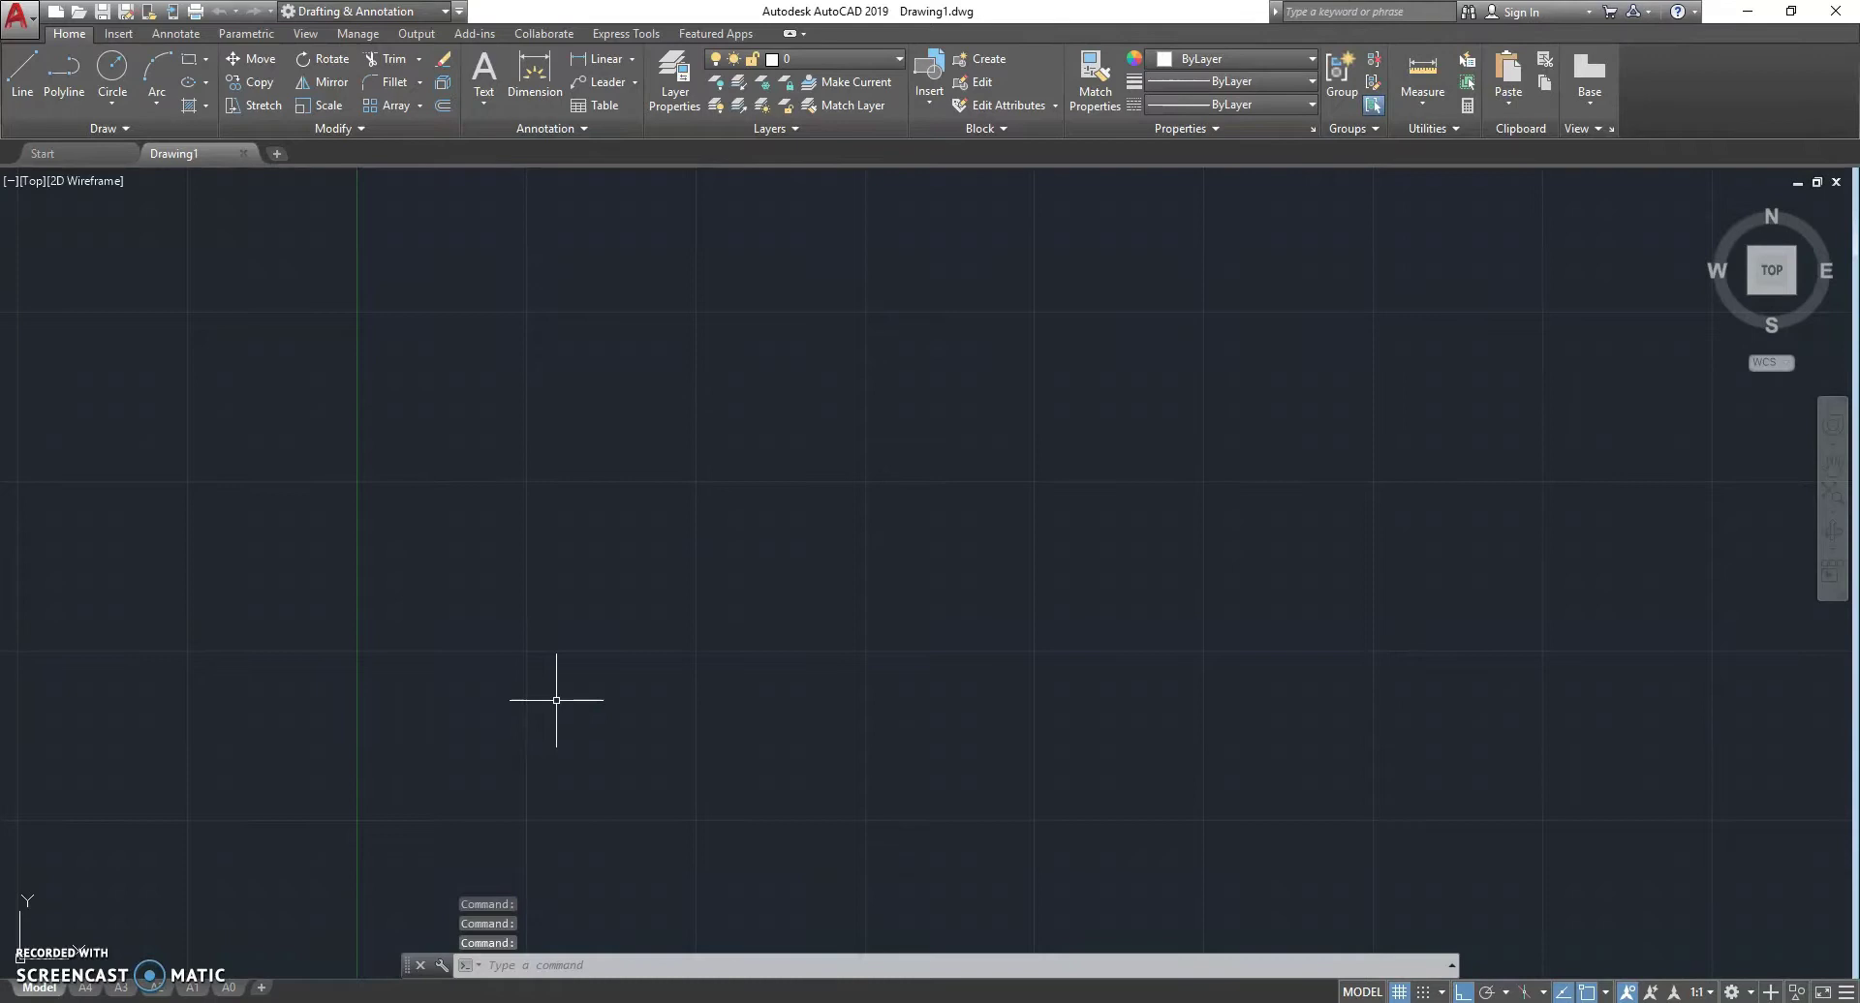
- Draw a radius-12 circle centred at 200,200
{"action": "left_click", "coordinate": [556, 678]}
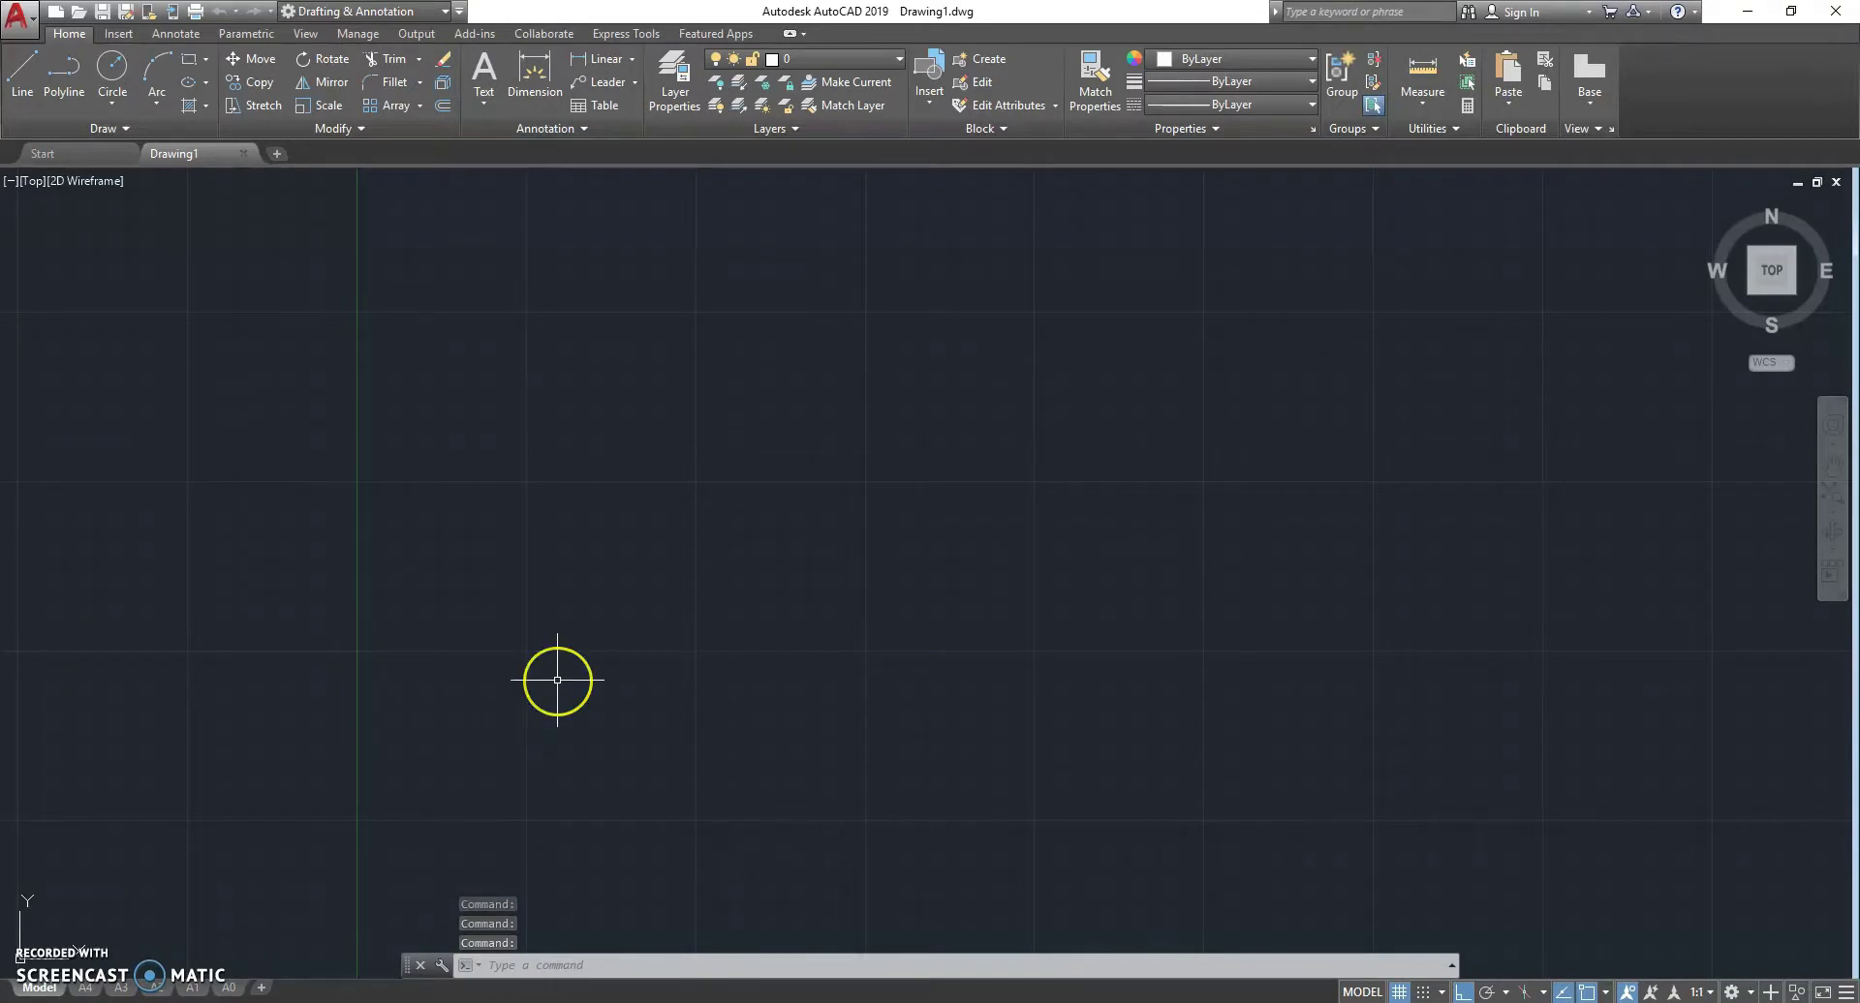
{"action": "type", "text": "c"}
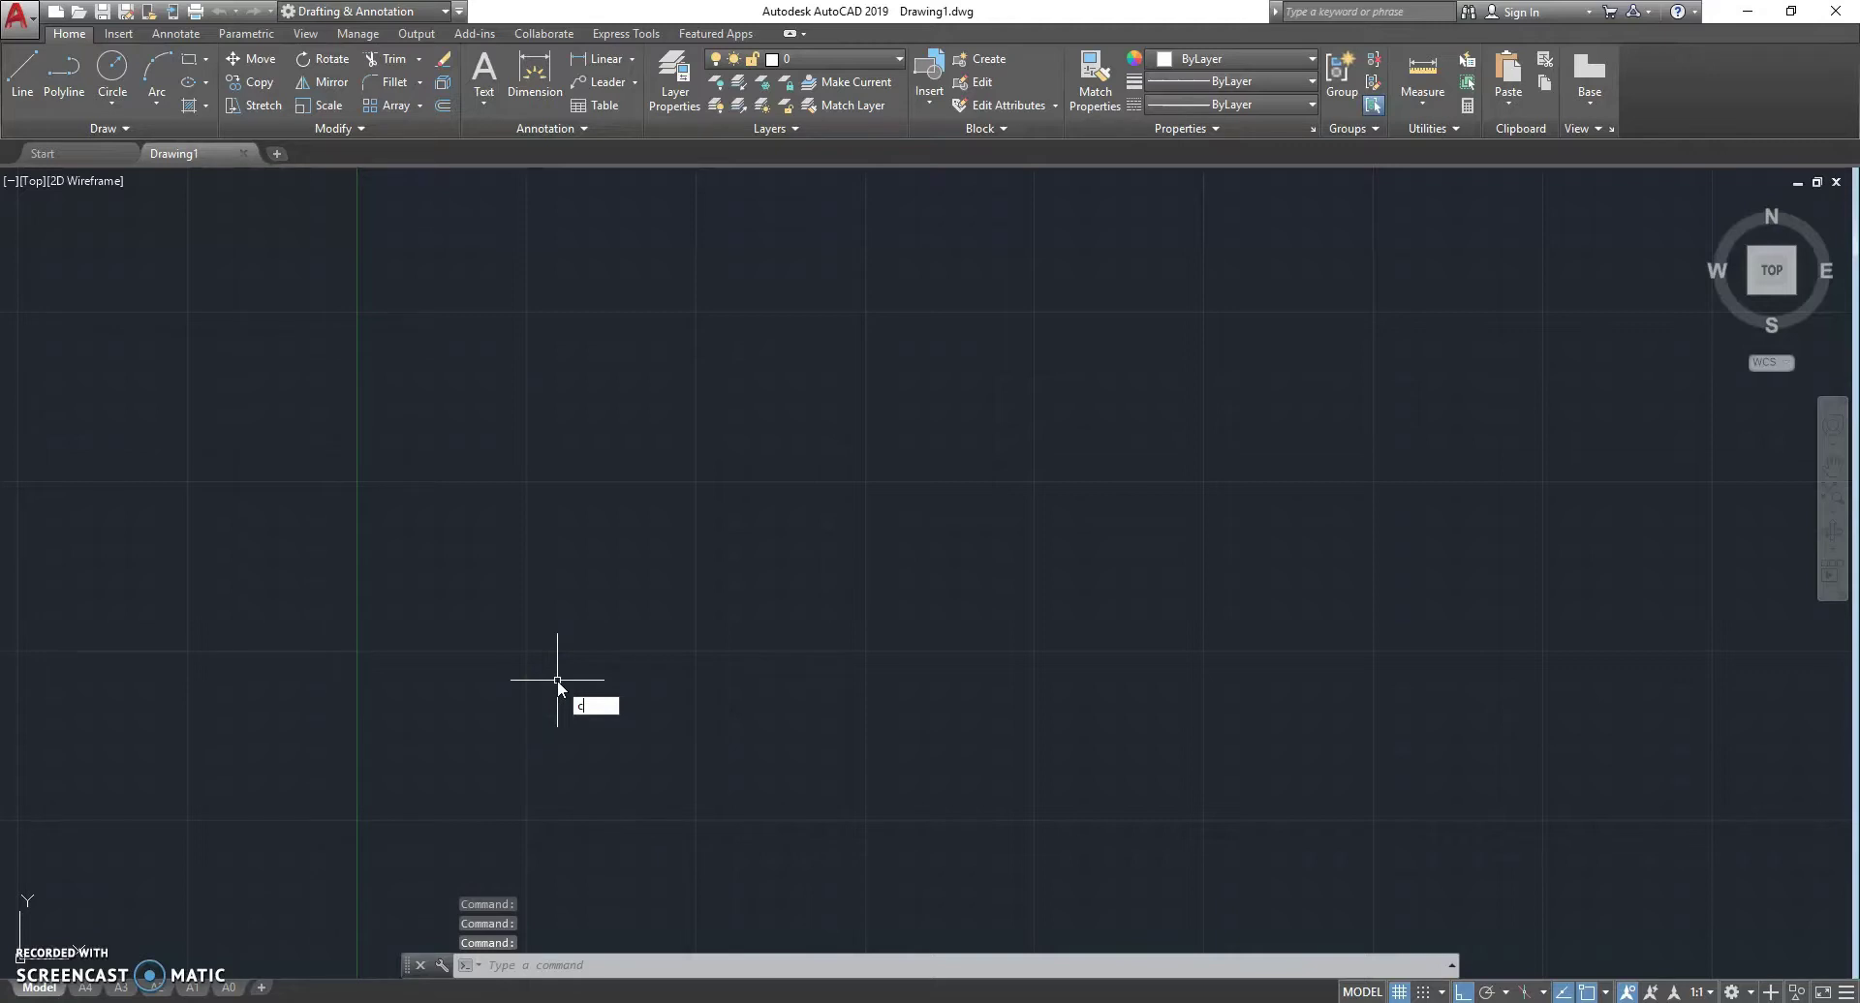
{"action": "key", "text": "Return"}
{"action": "left_click", "coordinate": [786, 699]}
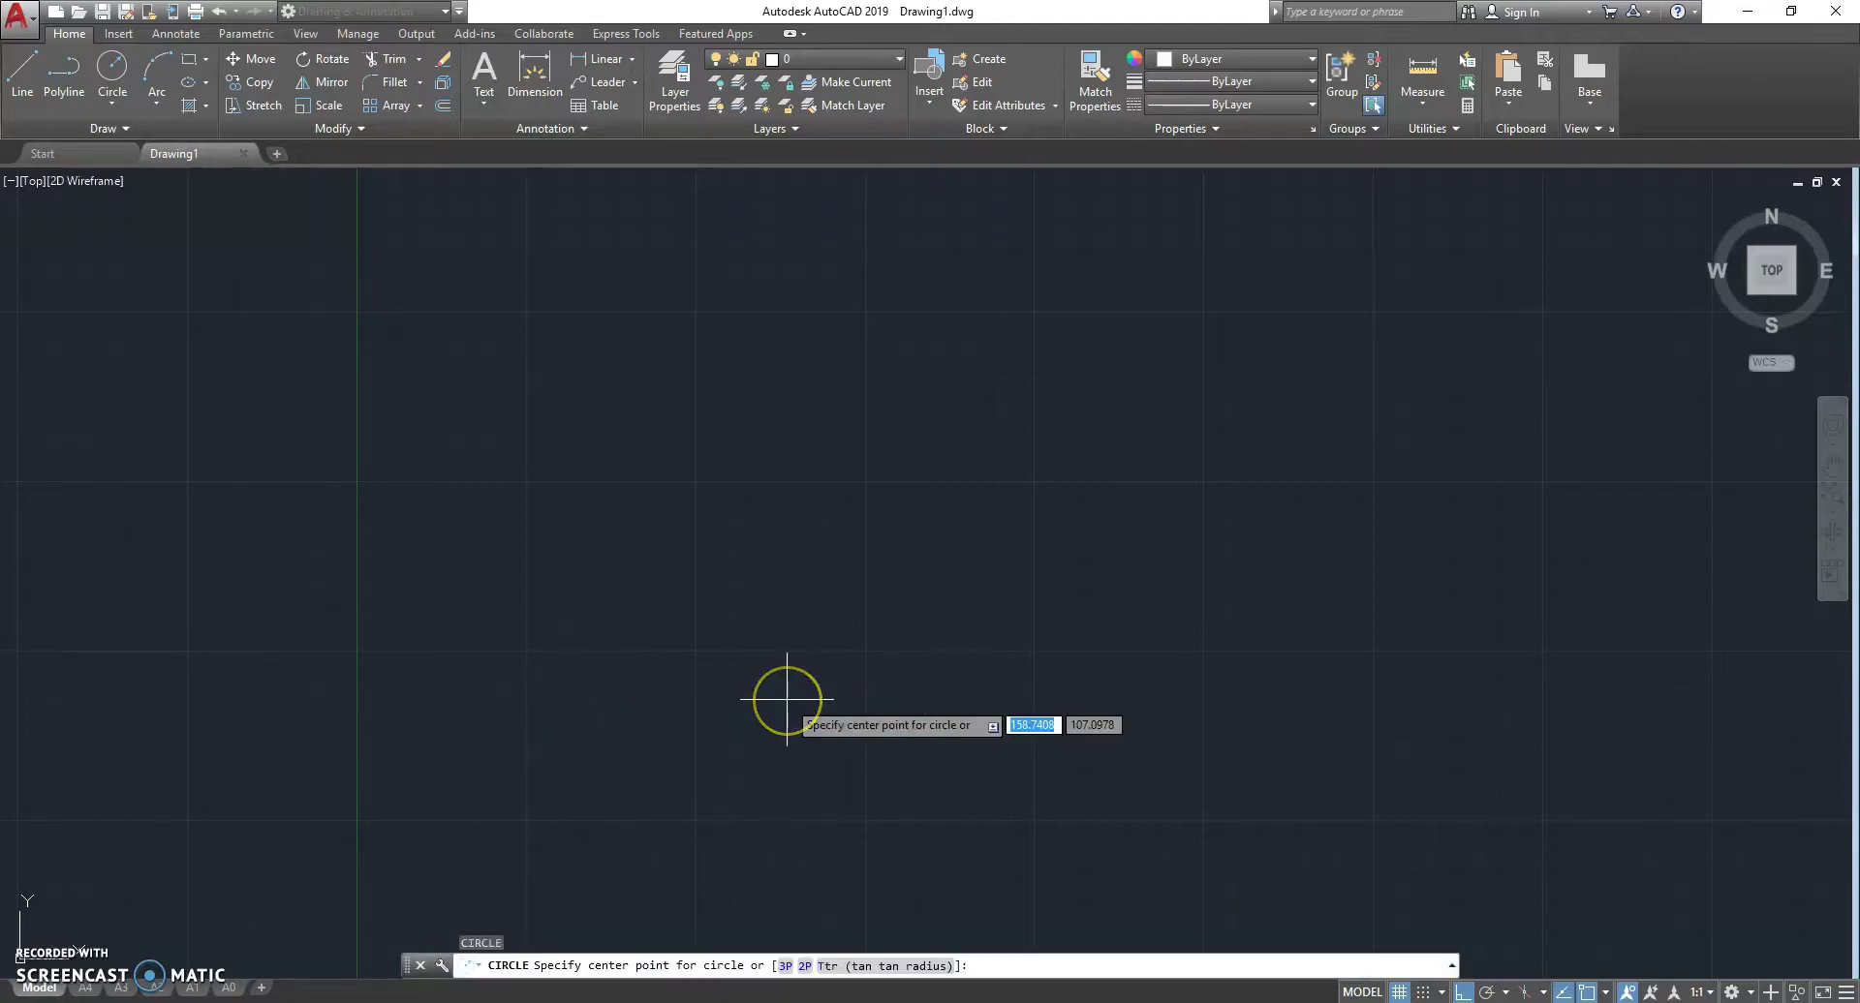
{"action": "type", "text": "200"}
{"action": "key", "text": "Tab"}
{"action": "type", "text": "200"}
{"action": "key", "text": "Return"}
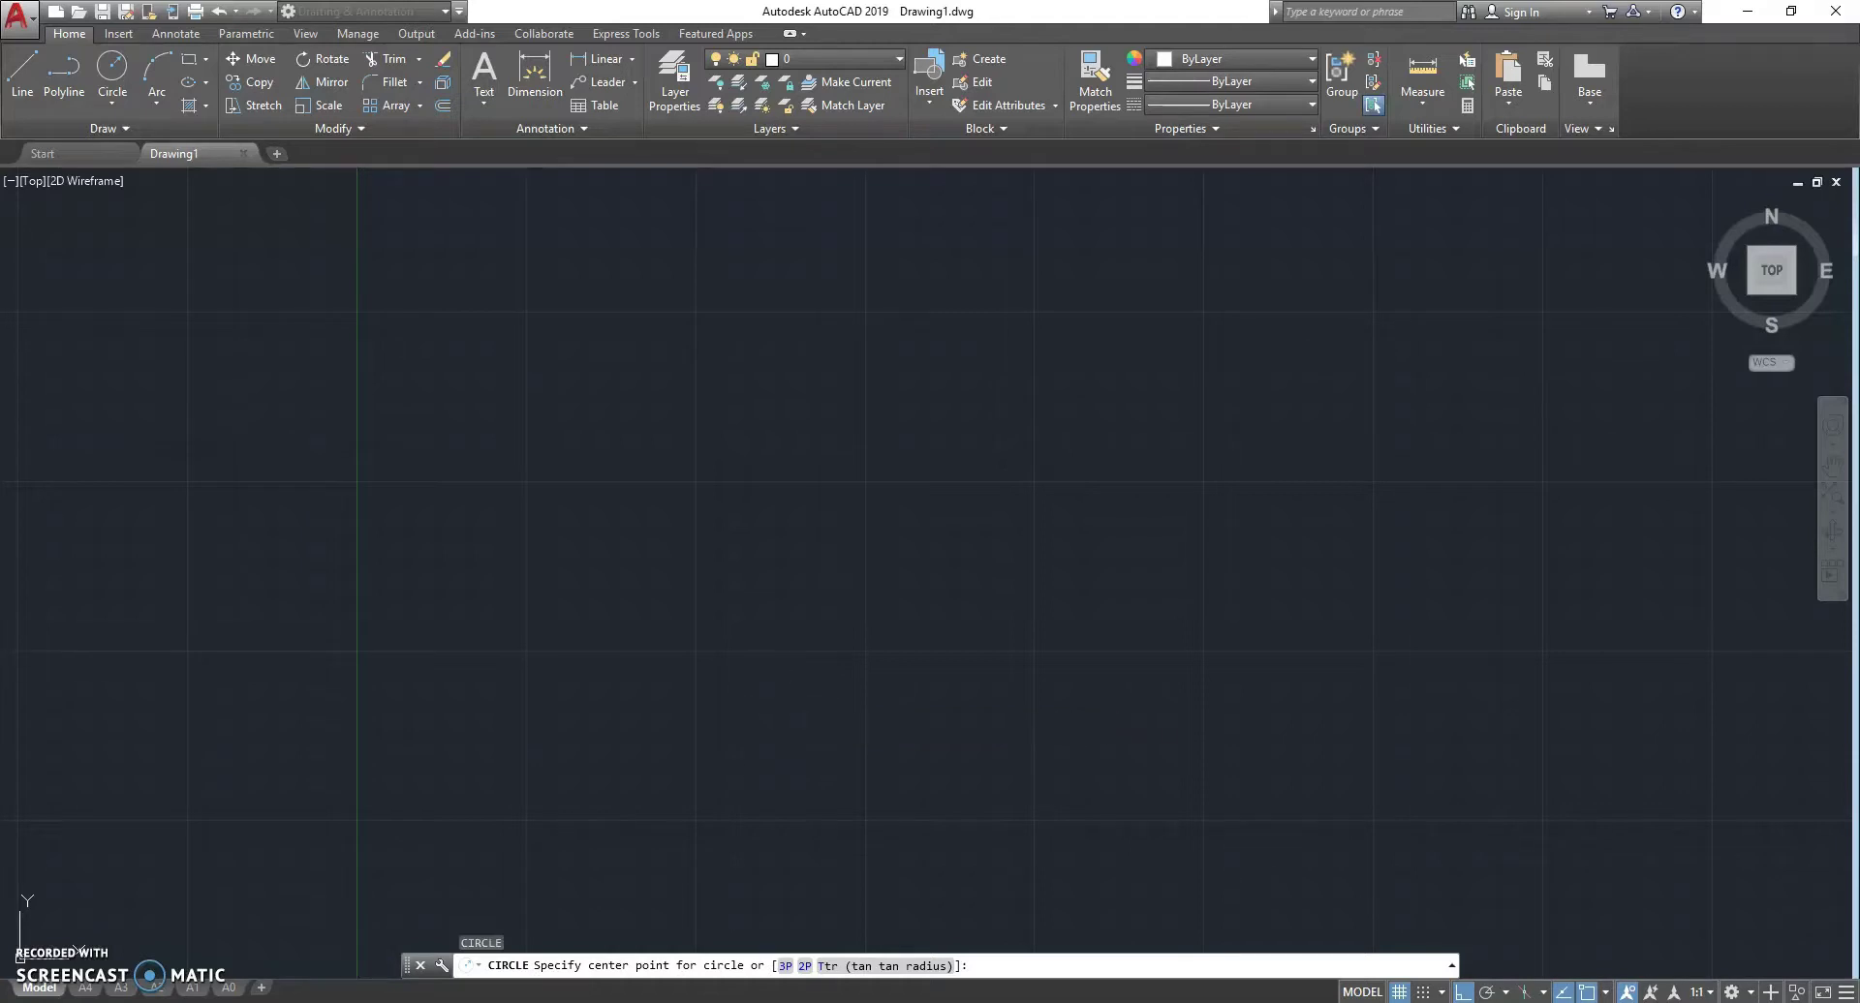
{"action": "scroll", "coordinate": [821, 647], "scroll_direction": "down", "scroll_amount": 3}
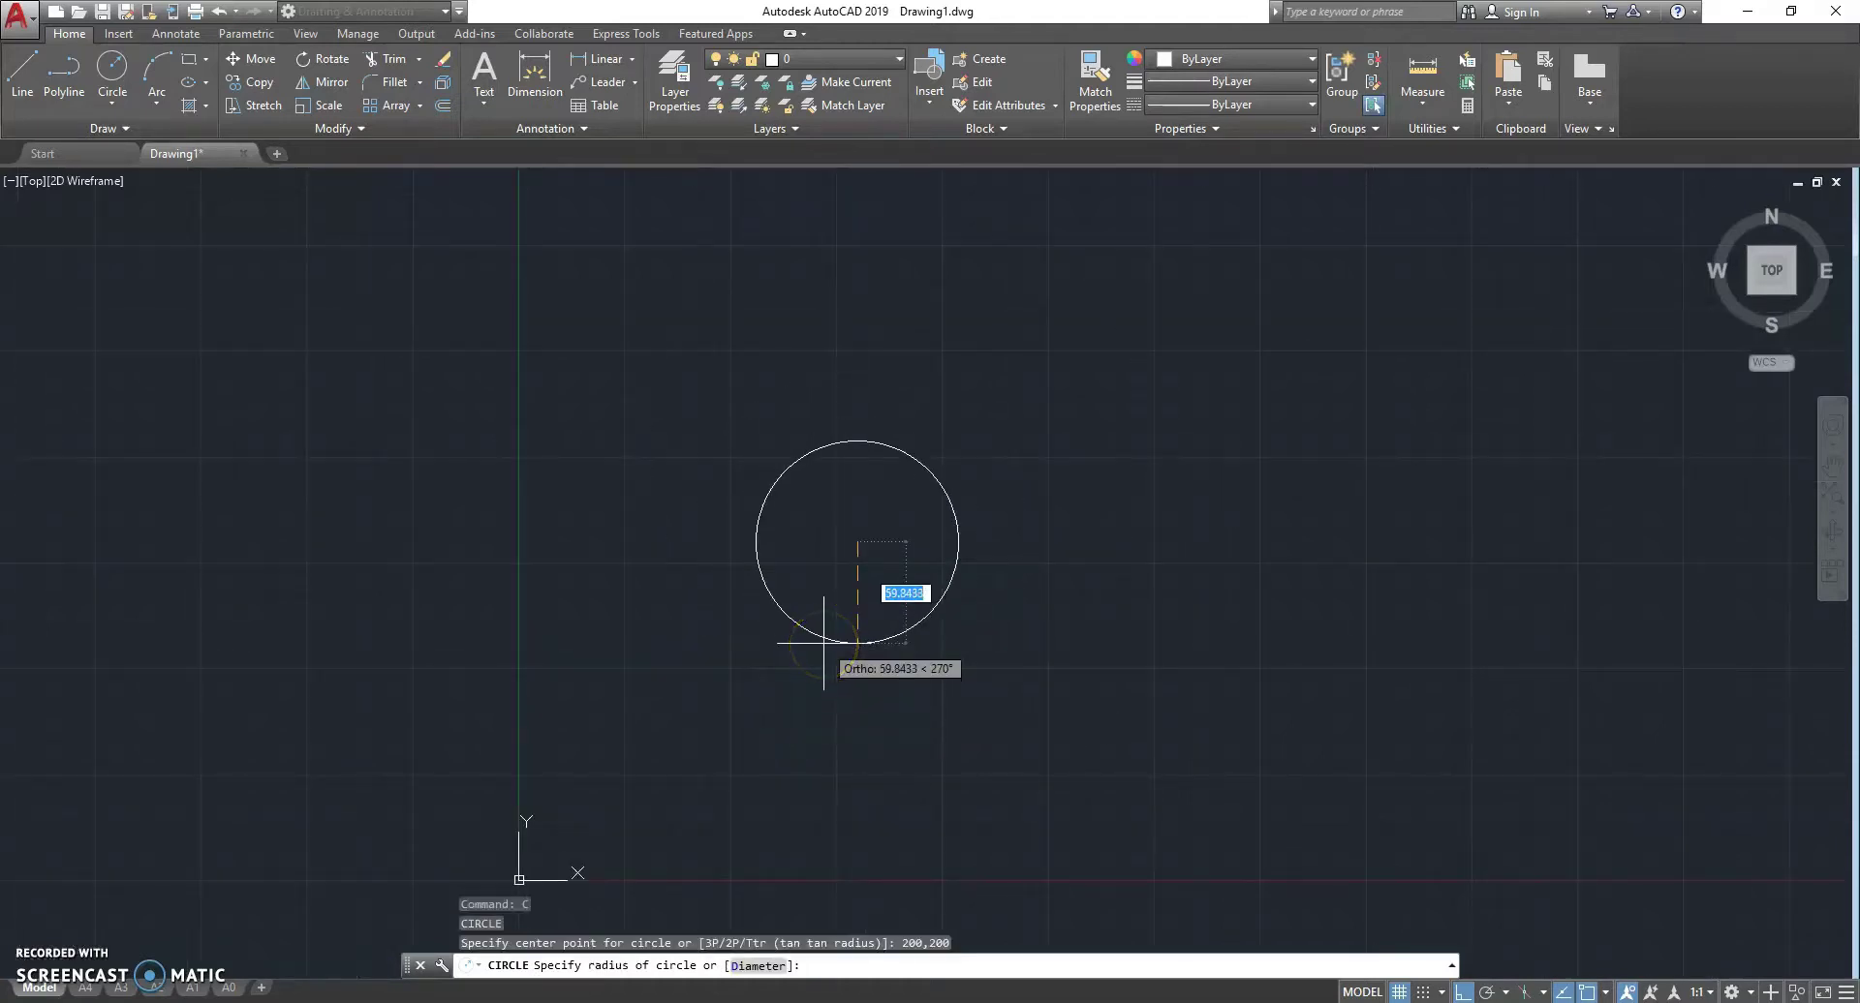
{"action": "type", "text": "12"}
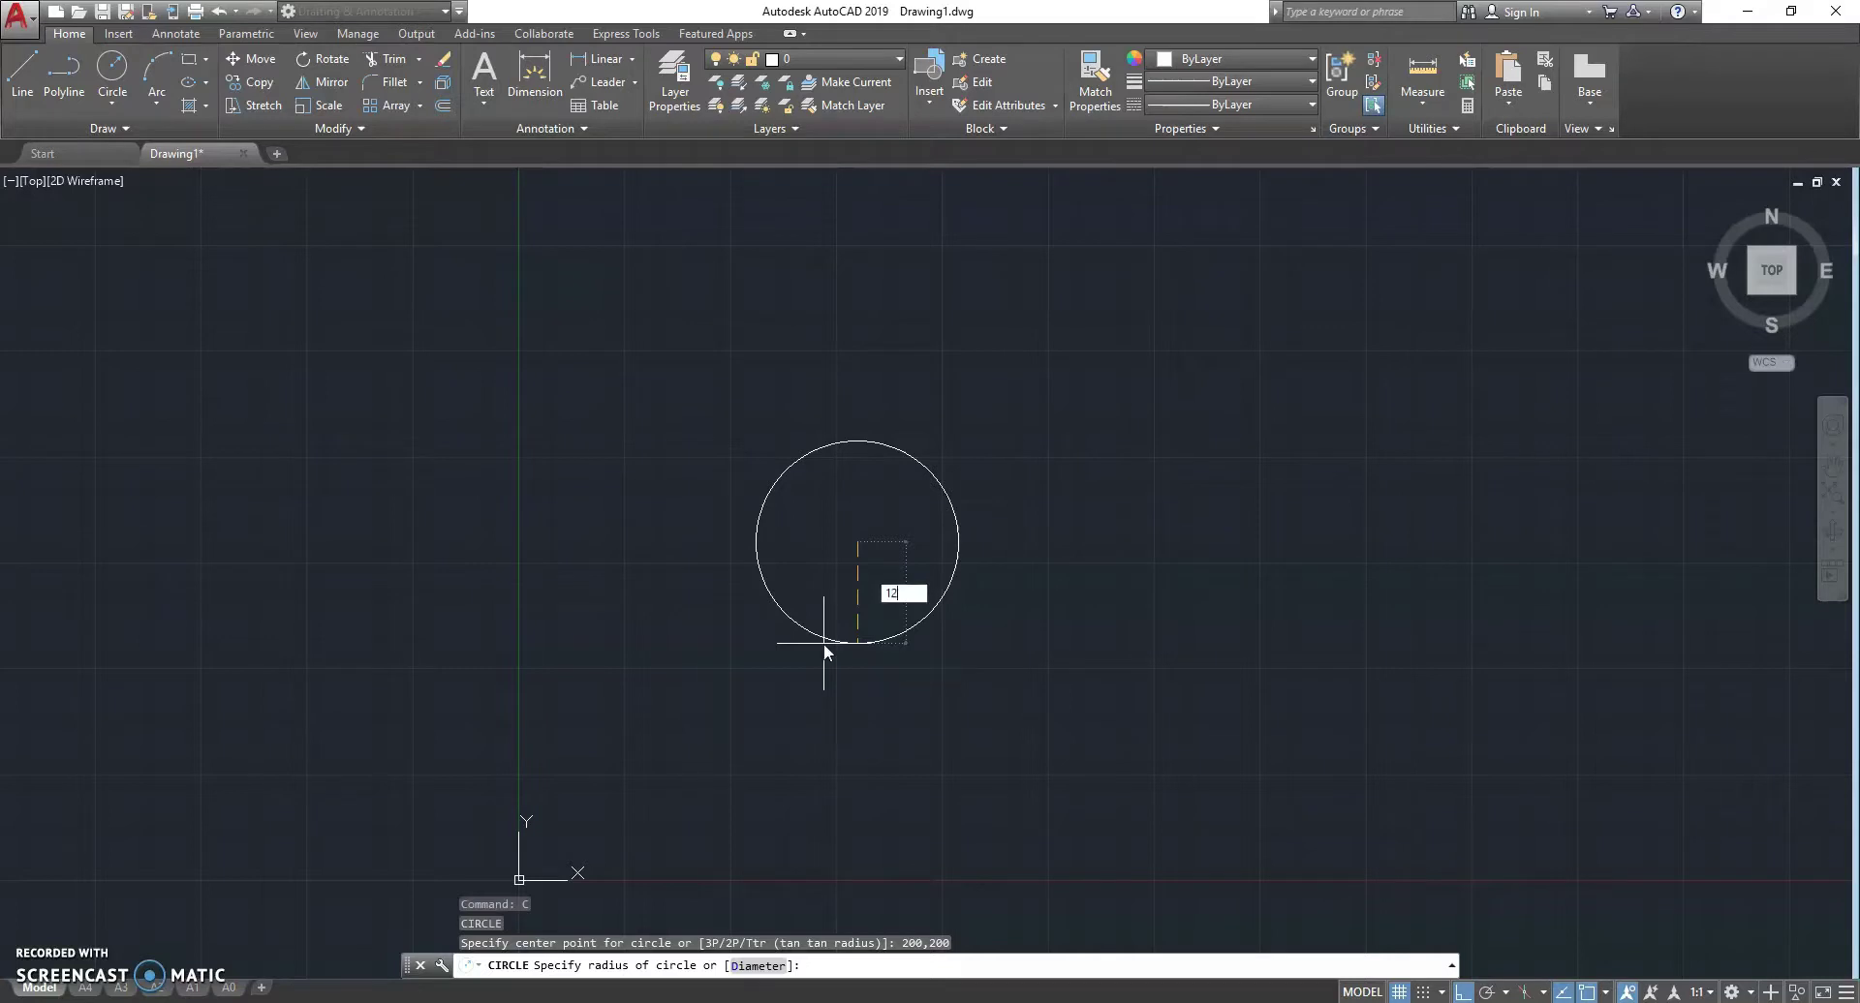
{"action": "key", "text": "Return"}
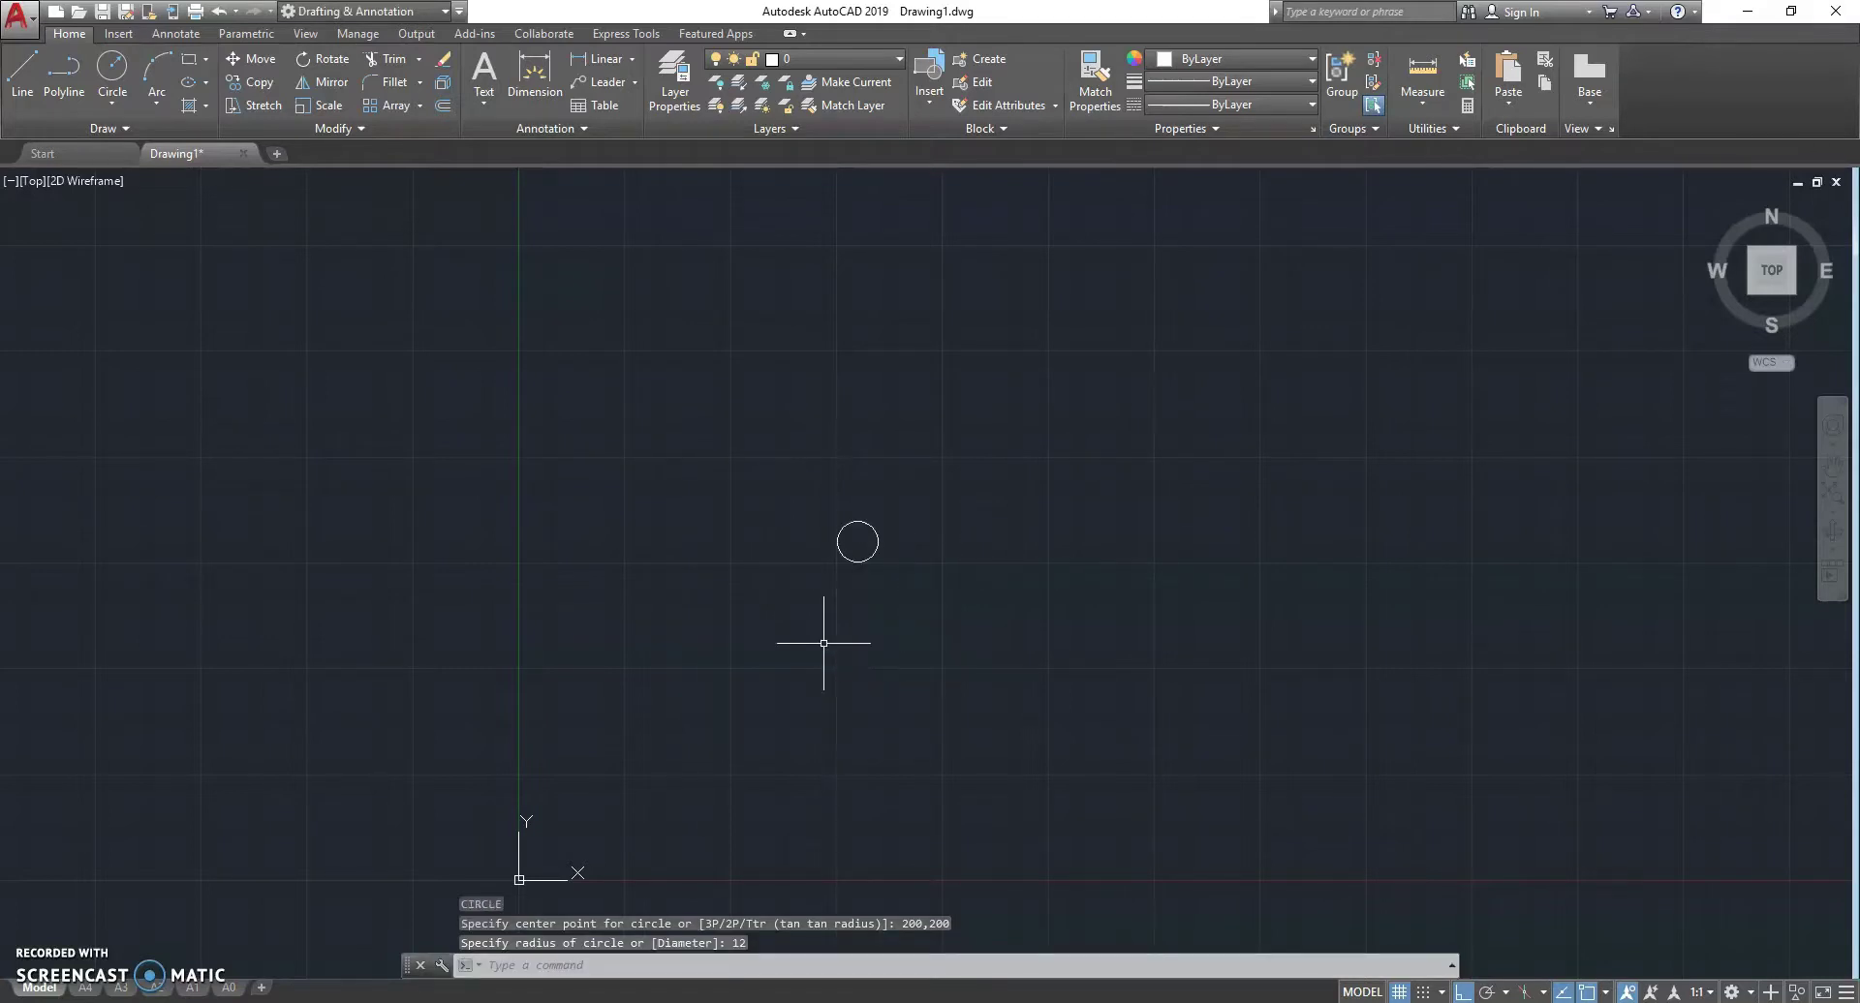
- Add concentric circles of radius 26 and 40 on the same centre
{"action": "key", "text": "Return"}
{"action": "left_click", "coordinate": [858, 542]}
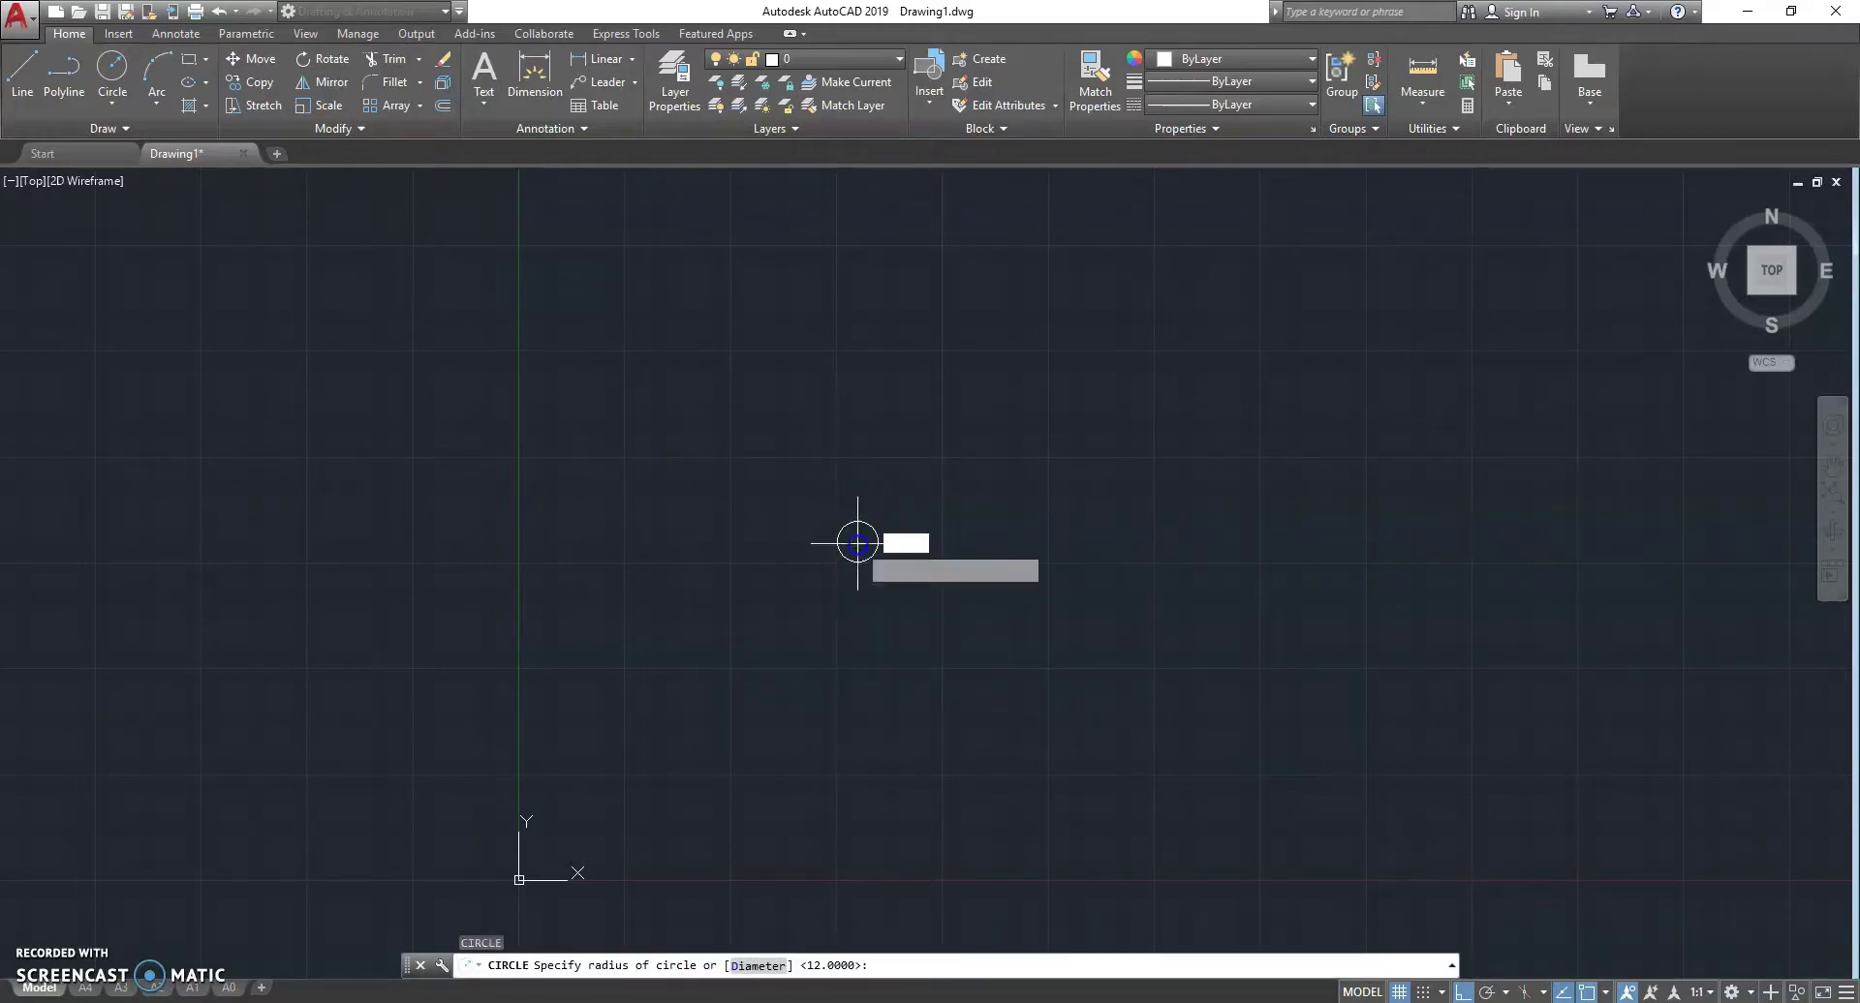
{"action": "type", "text": "26"}
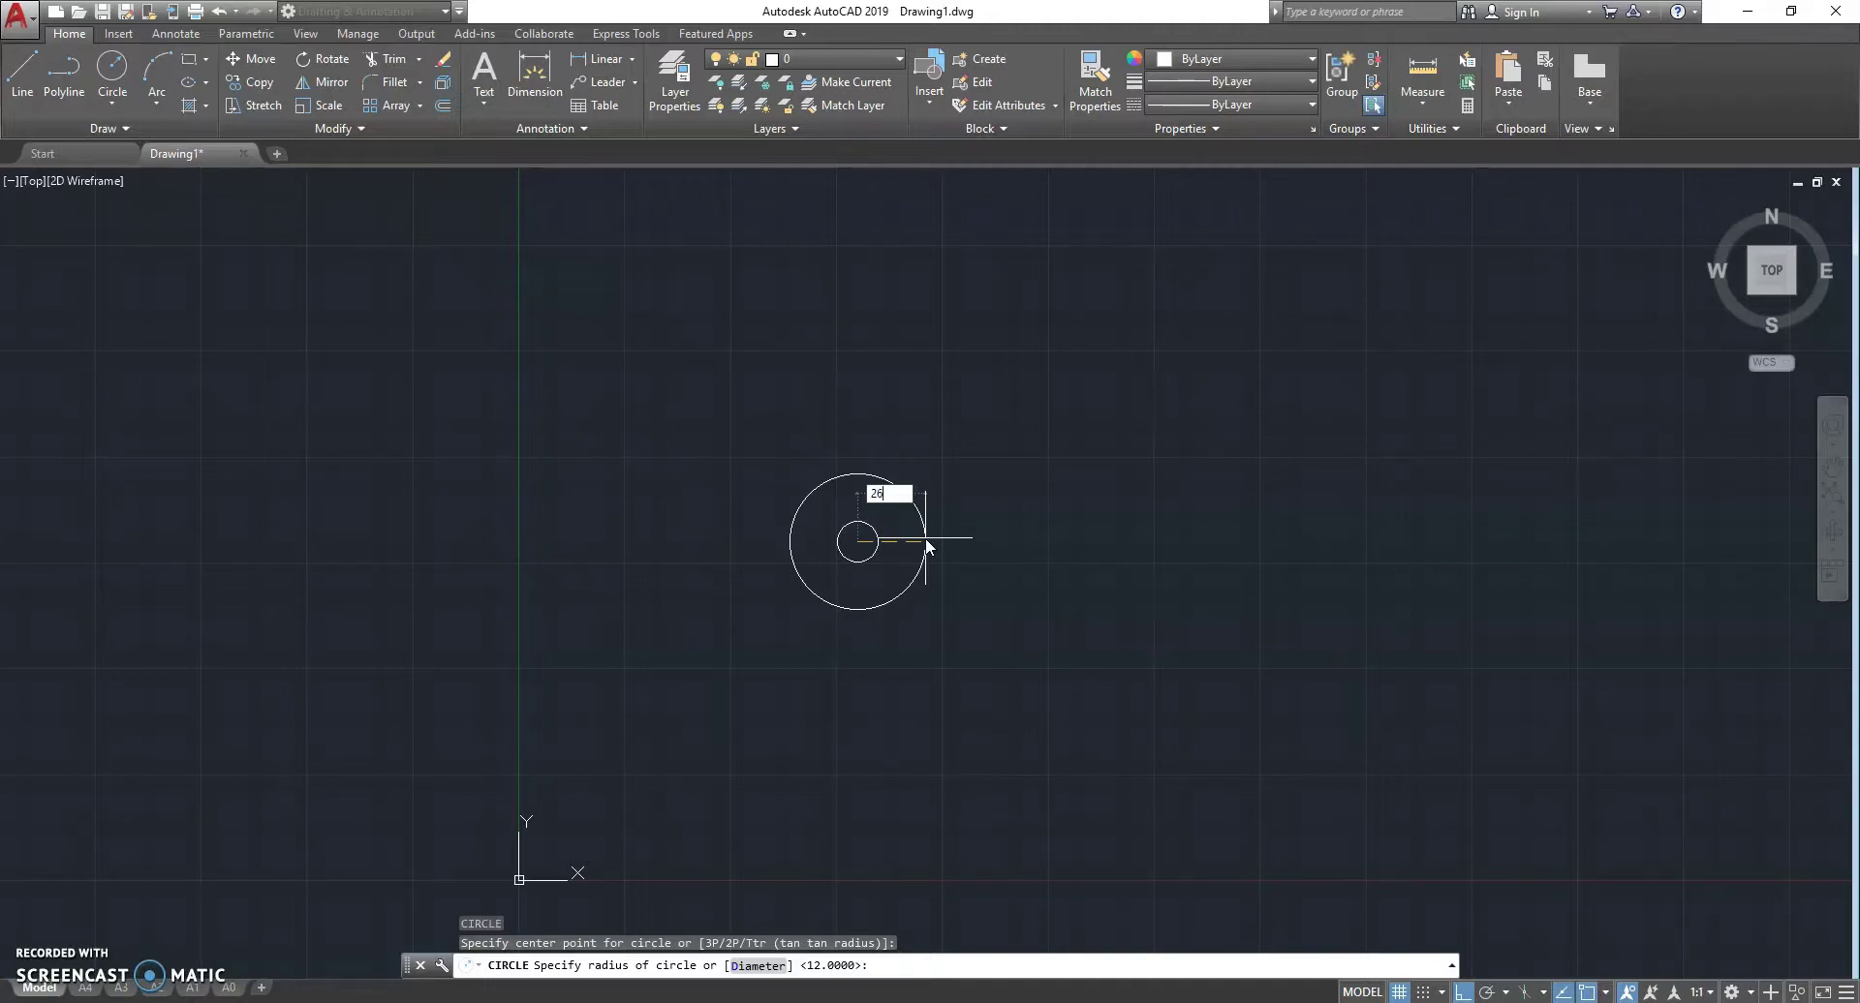
{"action": "key", "text": "Return"}
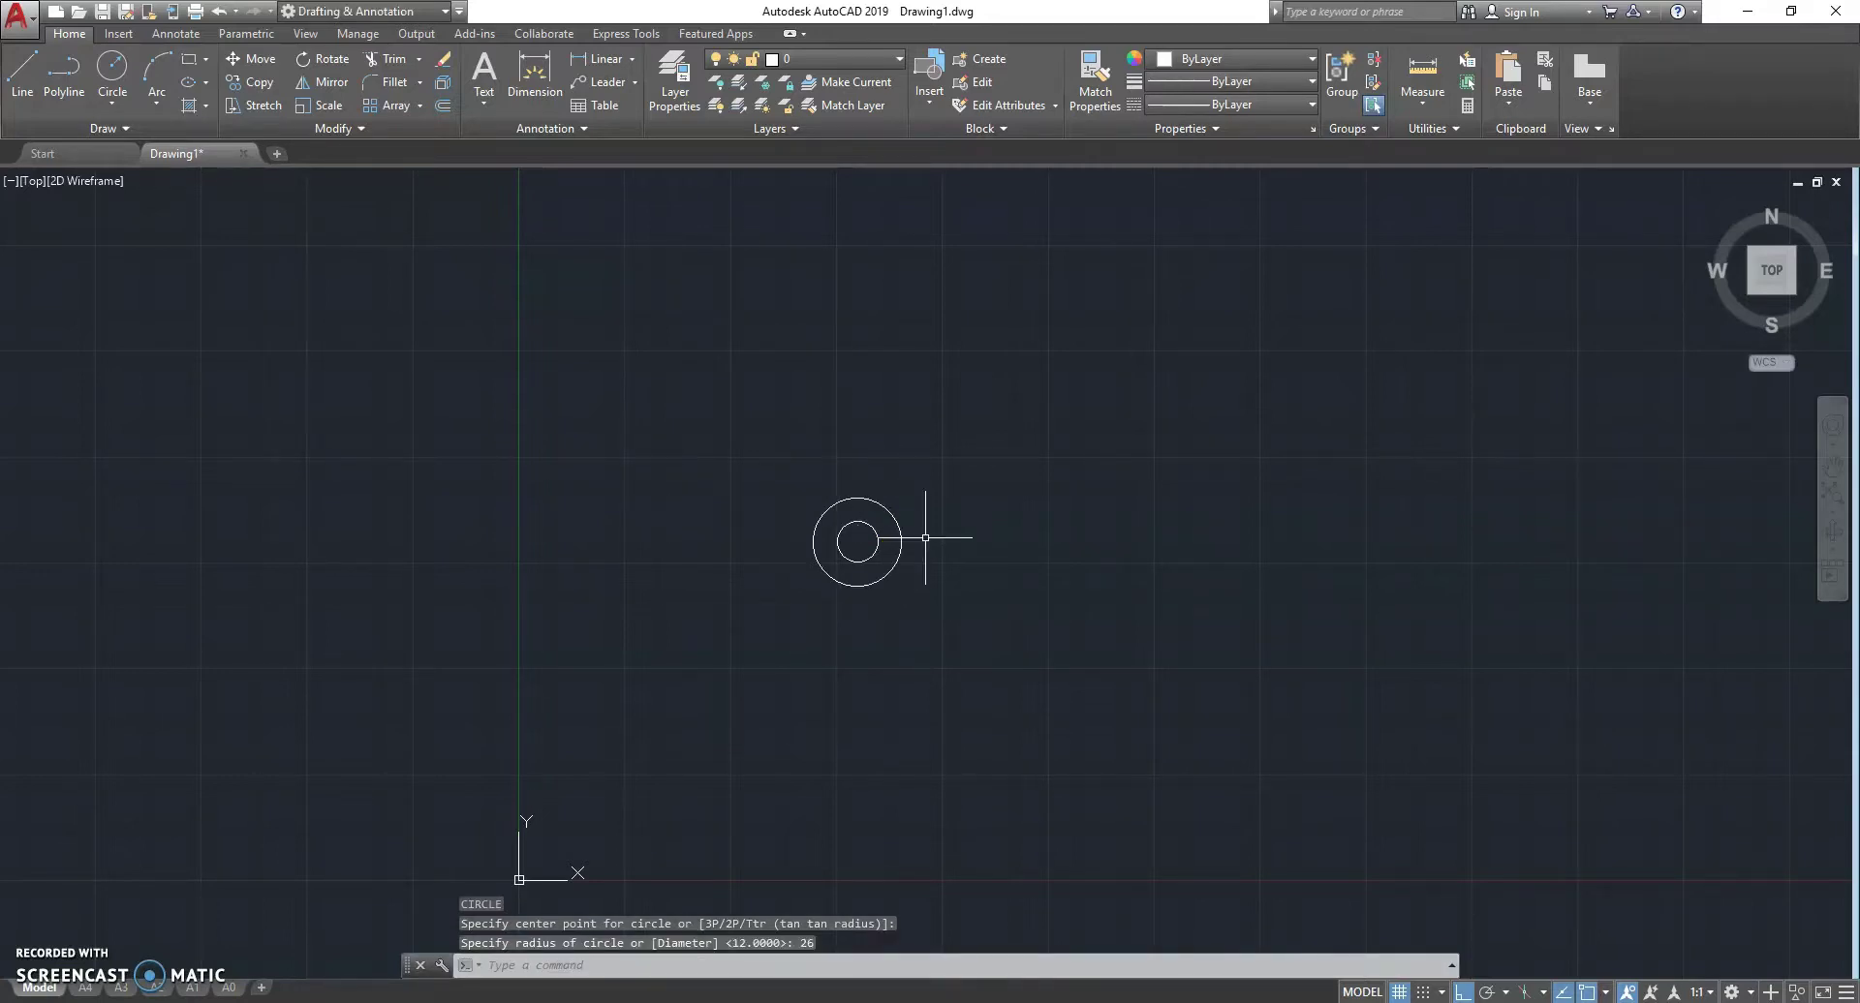
{"action": "left_click", "coordinate": [950, 531]}
{"action": "key", "text": "Return"}
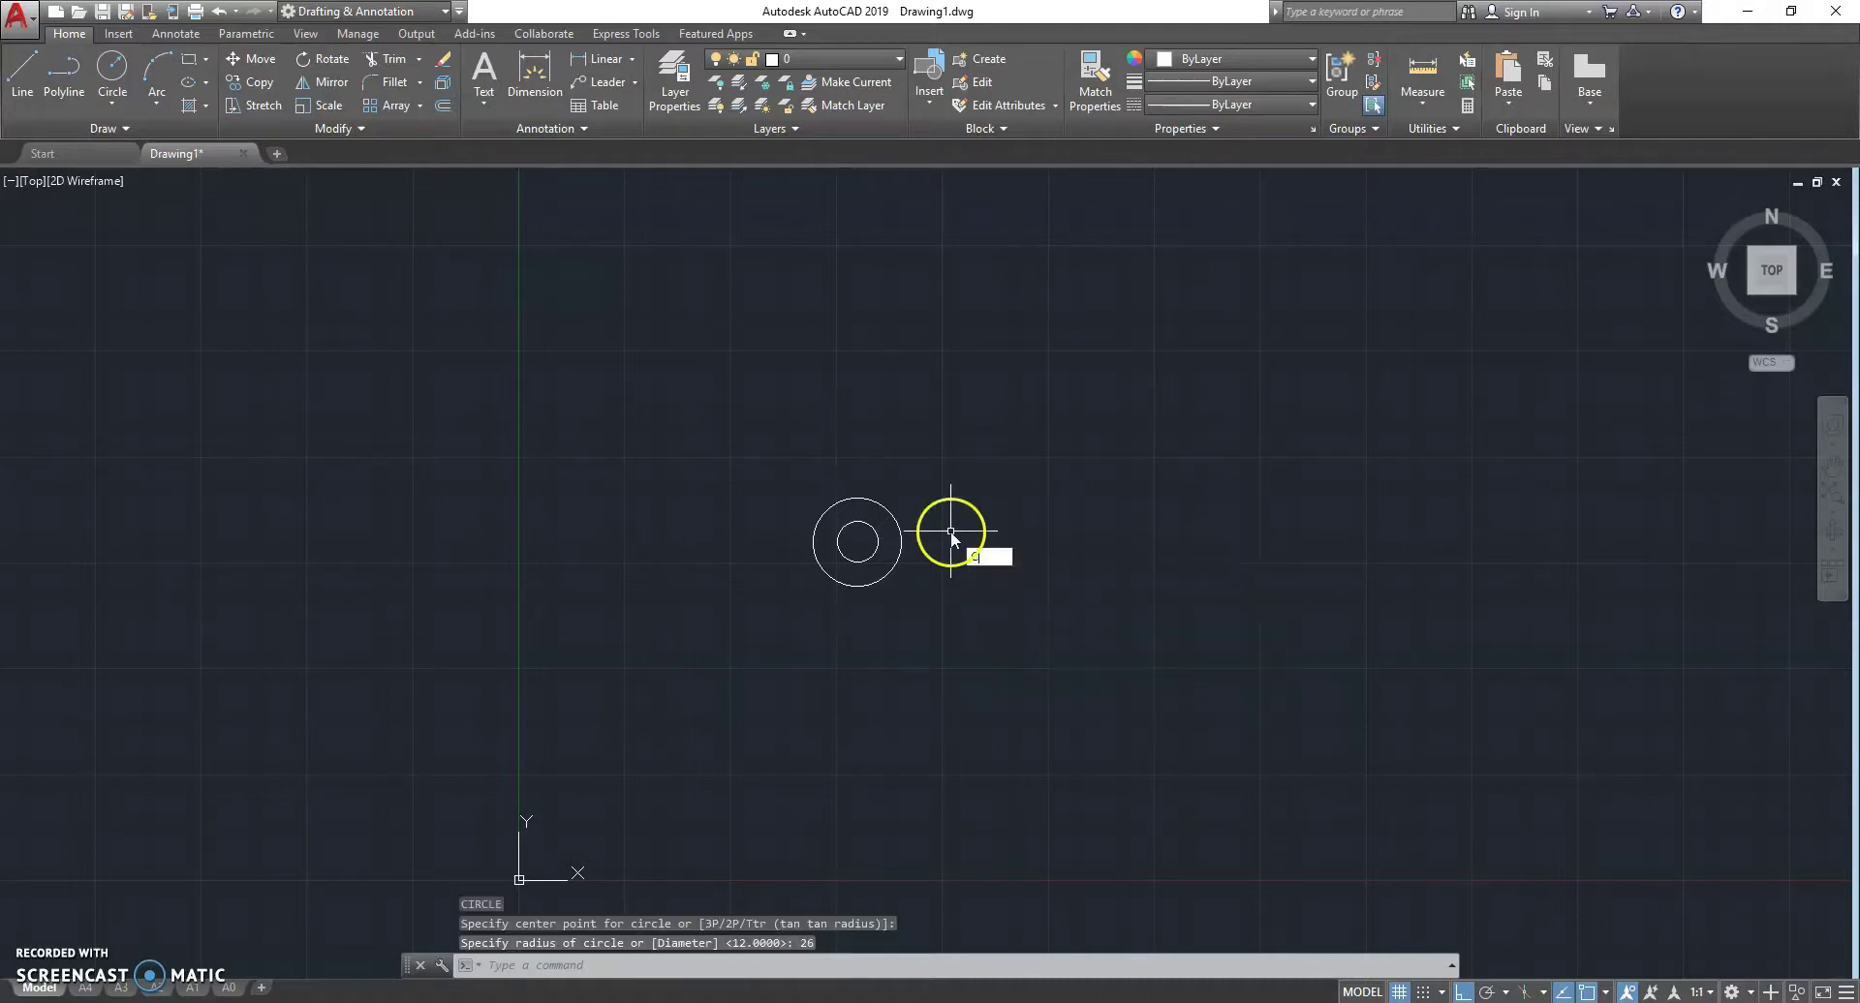
{"action": "left_click", "coordinate": [856, 543]}
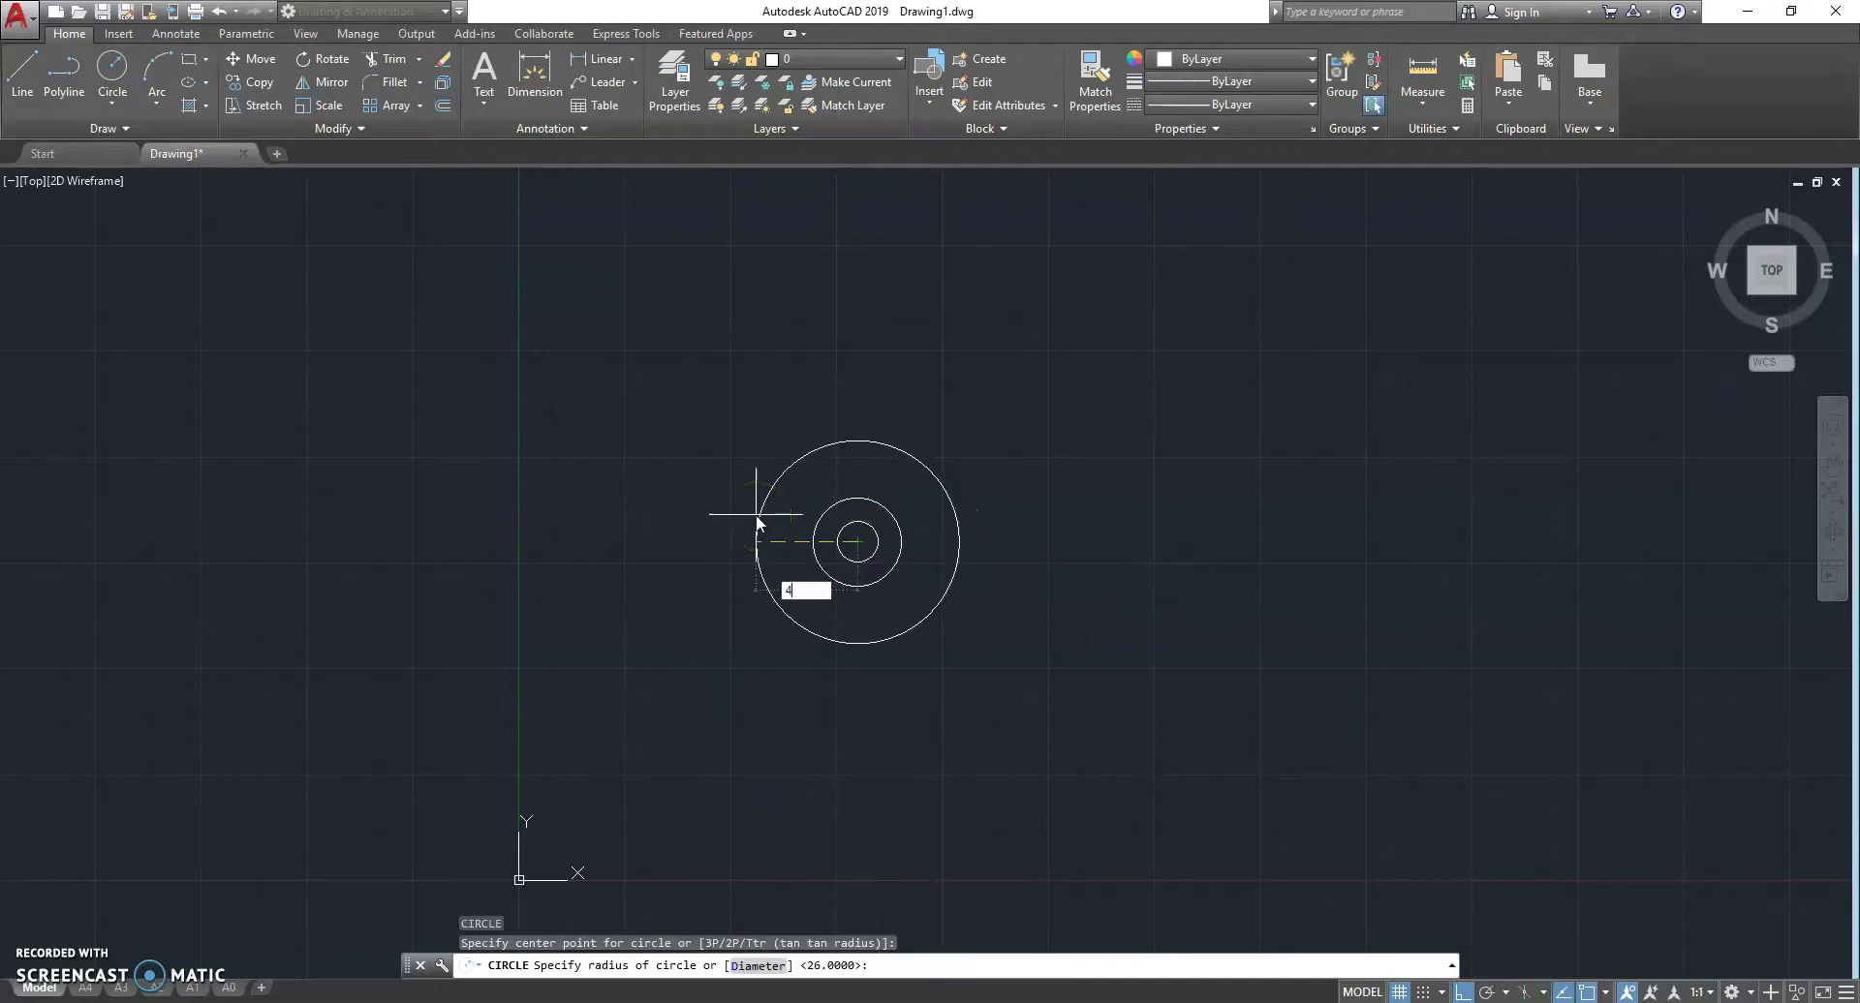
{"action": "type", "text": "40"}
{"action": "key", "text": "Return"}
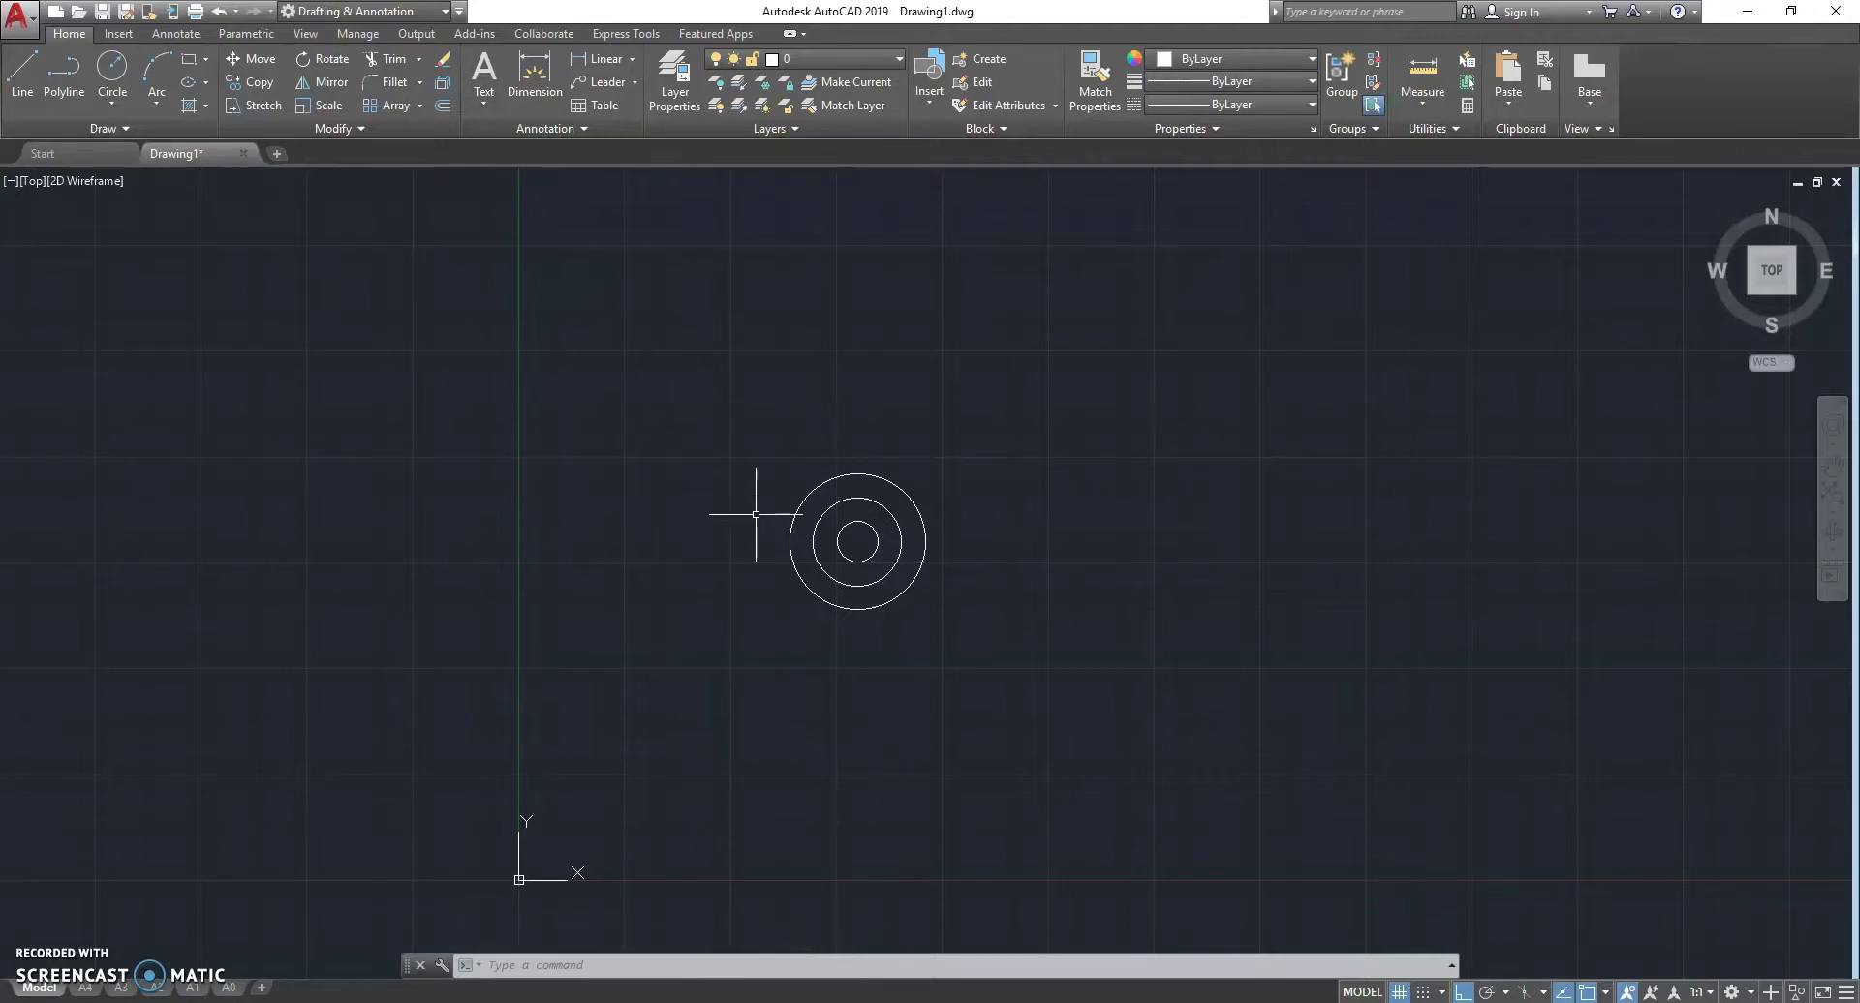
- Draw the outer radius-76 circle on the shared centre
{"action": "key", "text": "Escape"}
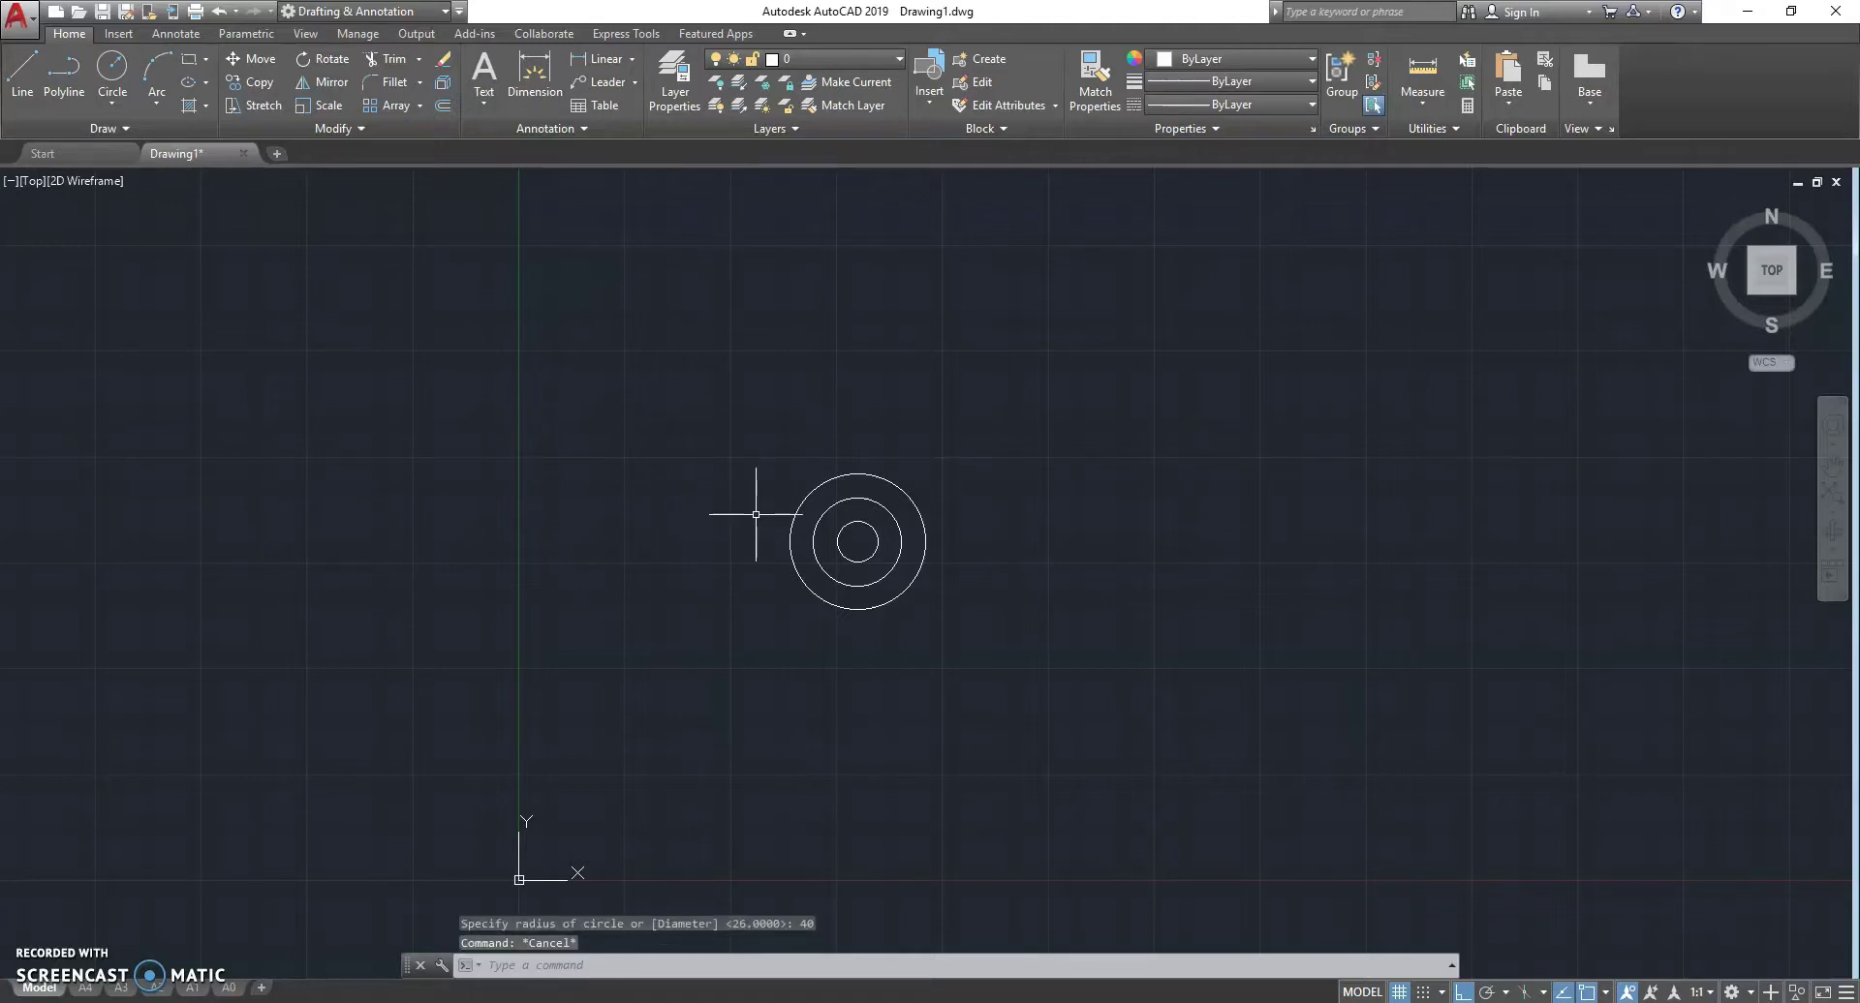
{"action": "type", "text": "c"}
{"action": "key", "text": "Return"}
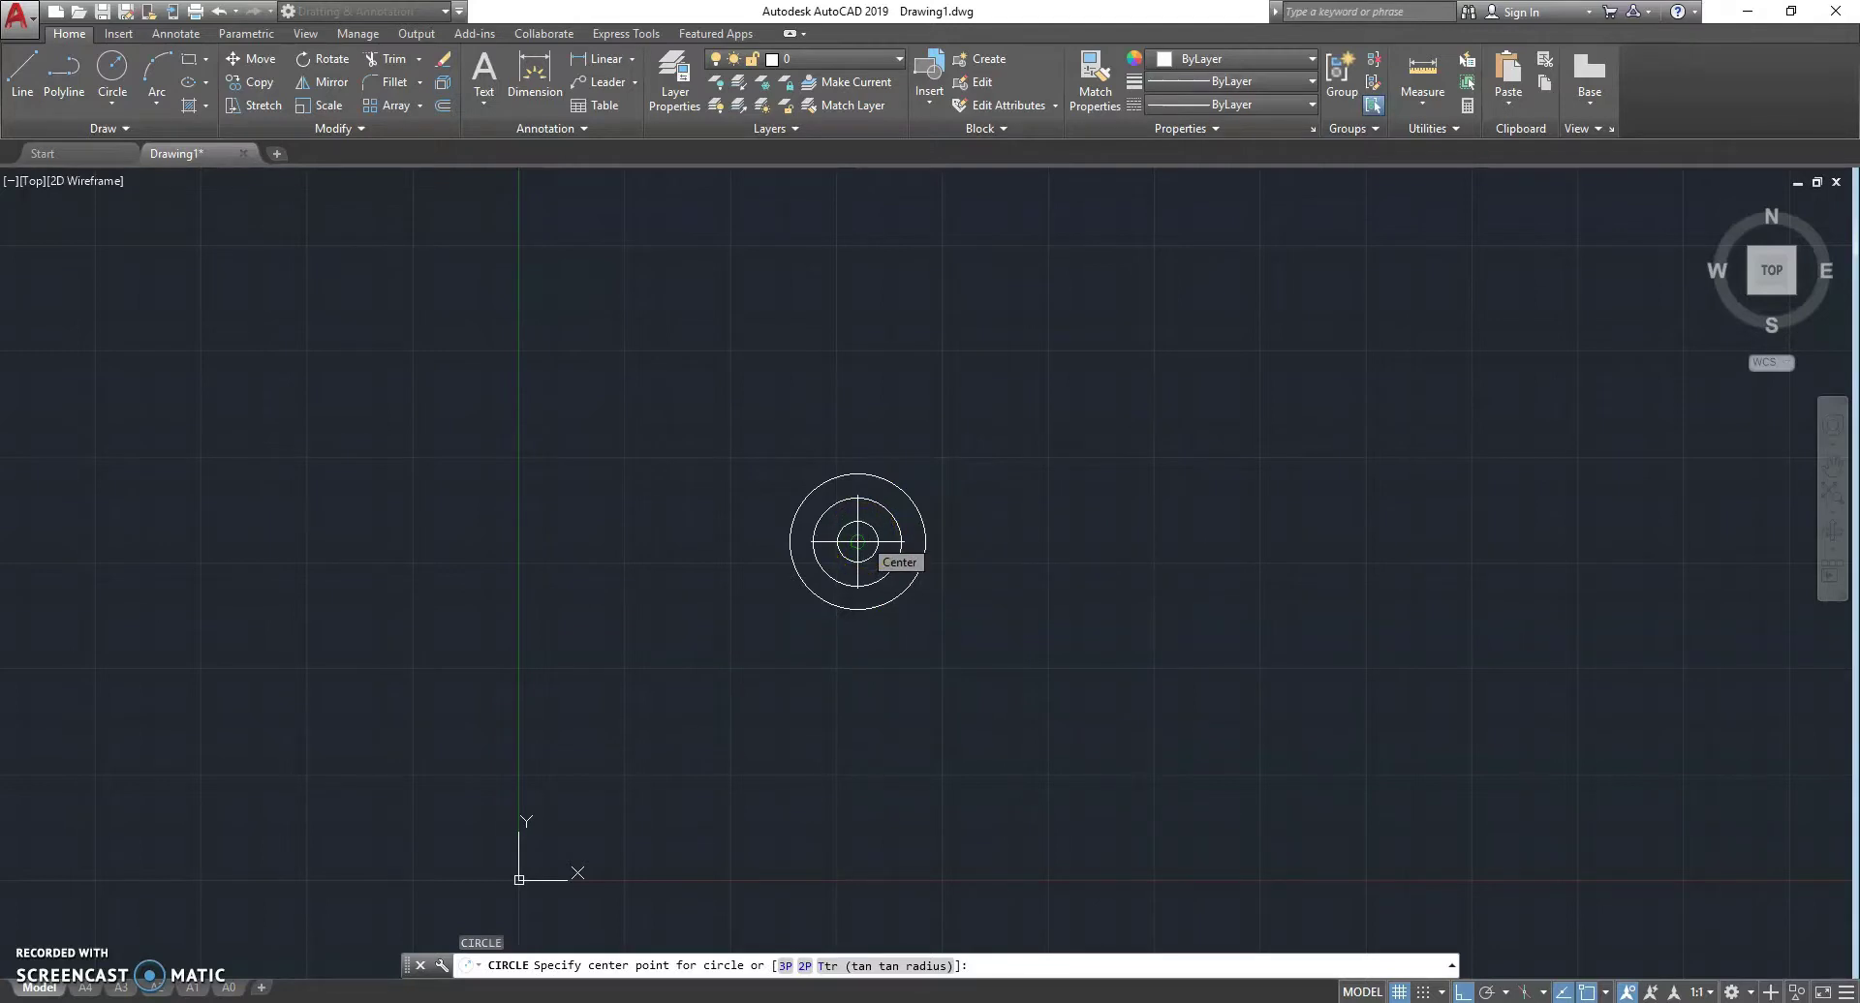
{"action": "left_click", "coordinate": [857, 539]}
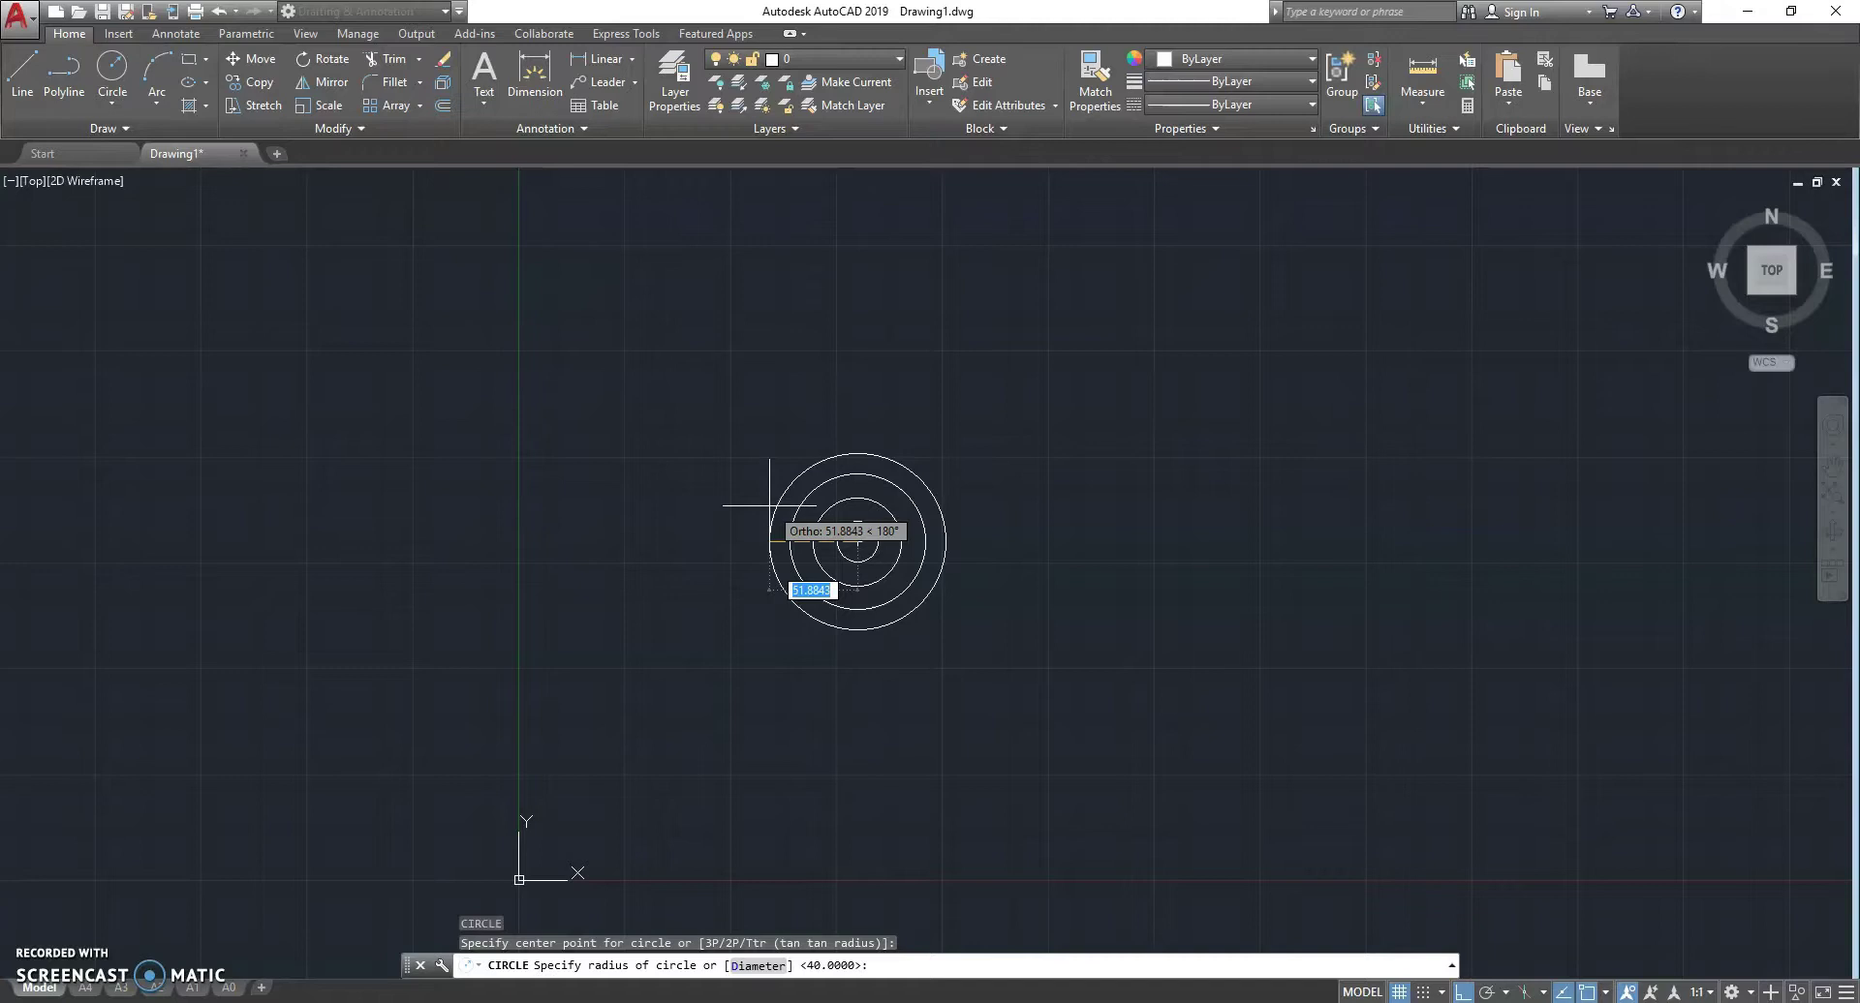
{"action": "type", "text": "7"}
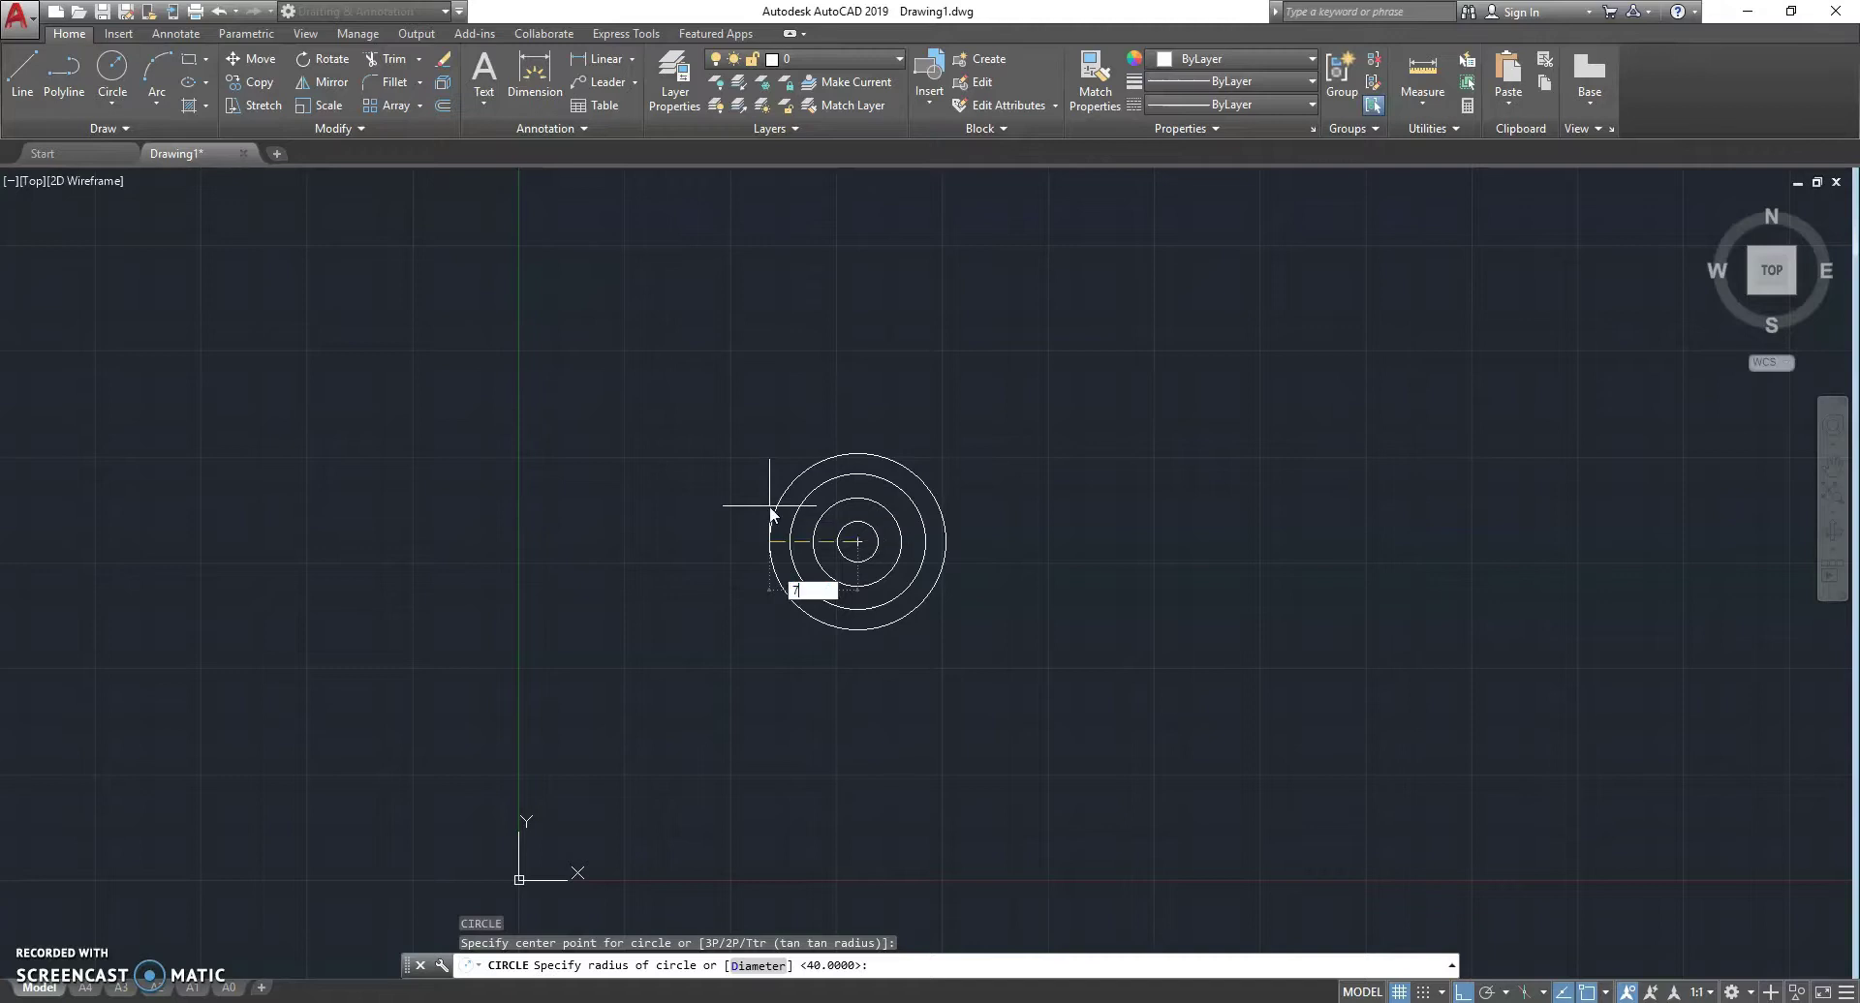
{"action": "type", "text": "6"}
{"action": "key", "text": "Return"}
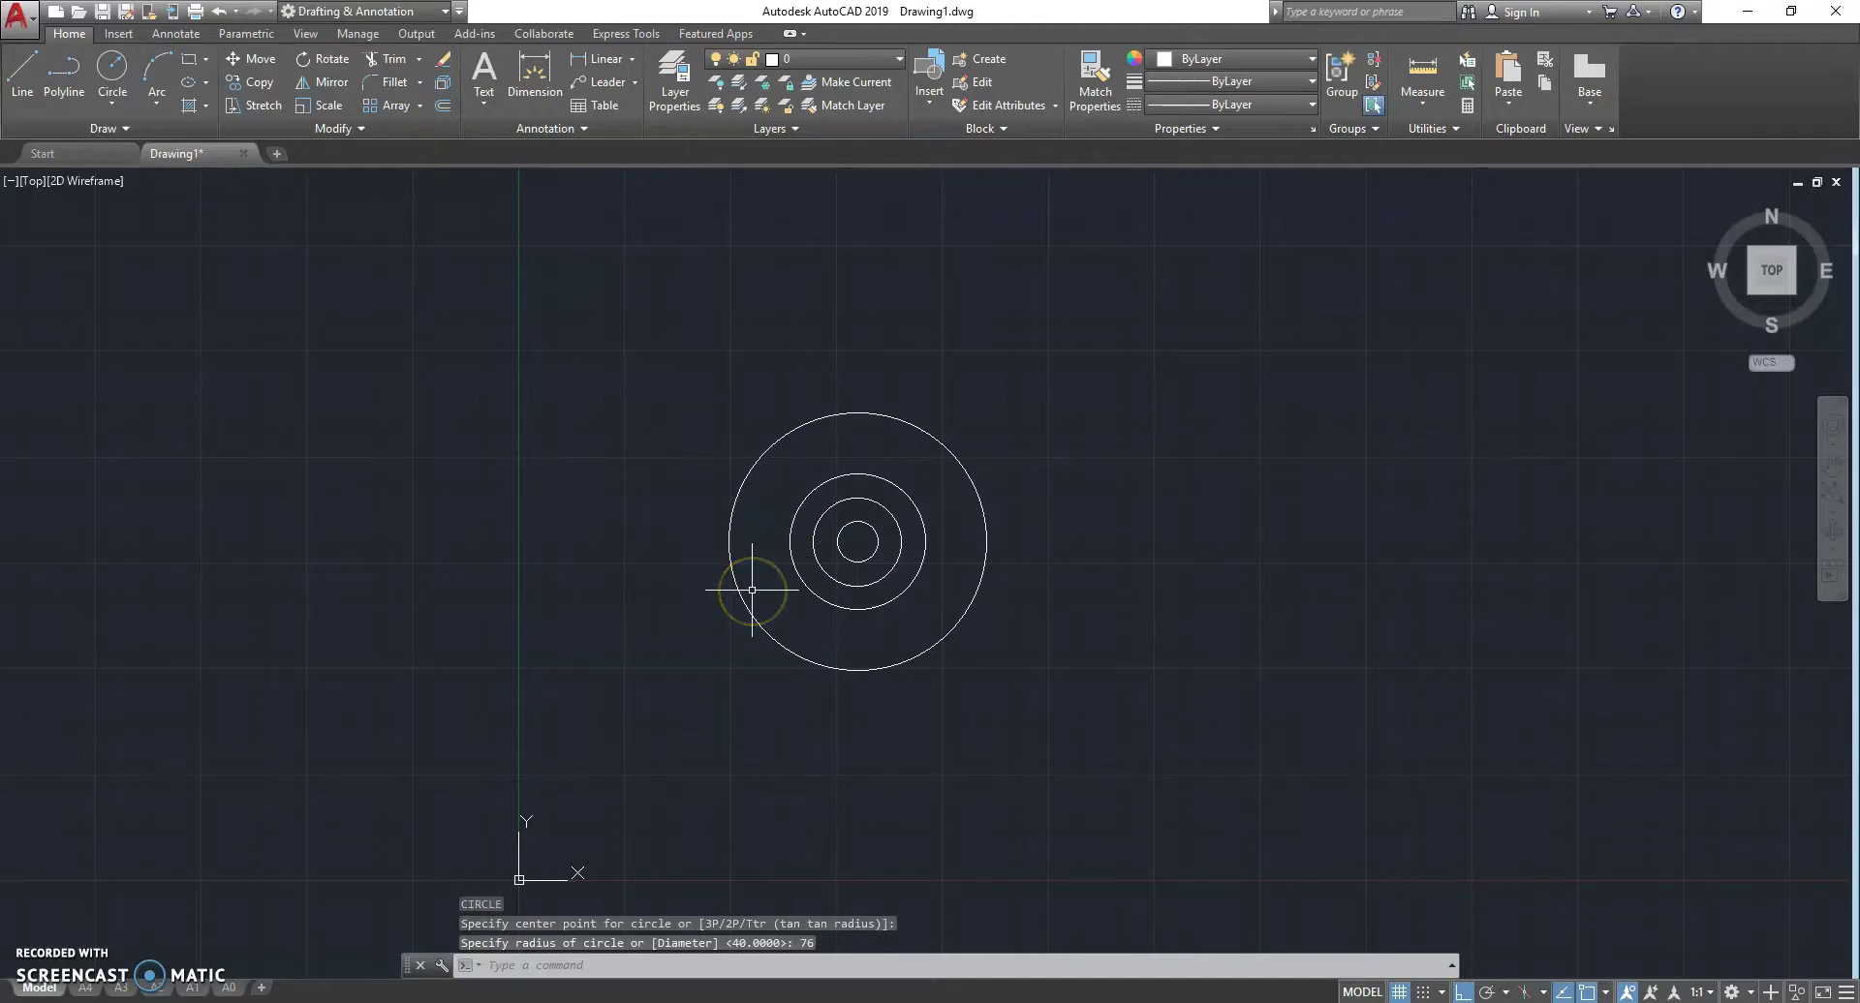
{"action": "type", "text": "c"}
- Draw a radius-30 circle 64 units below the shared centre, then check the reference PDF
{"action": "key", "text": "Return"}
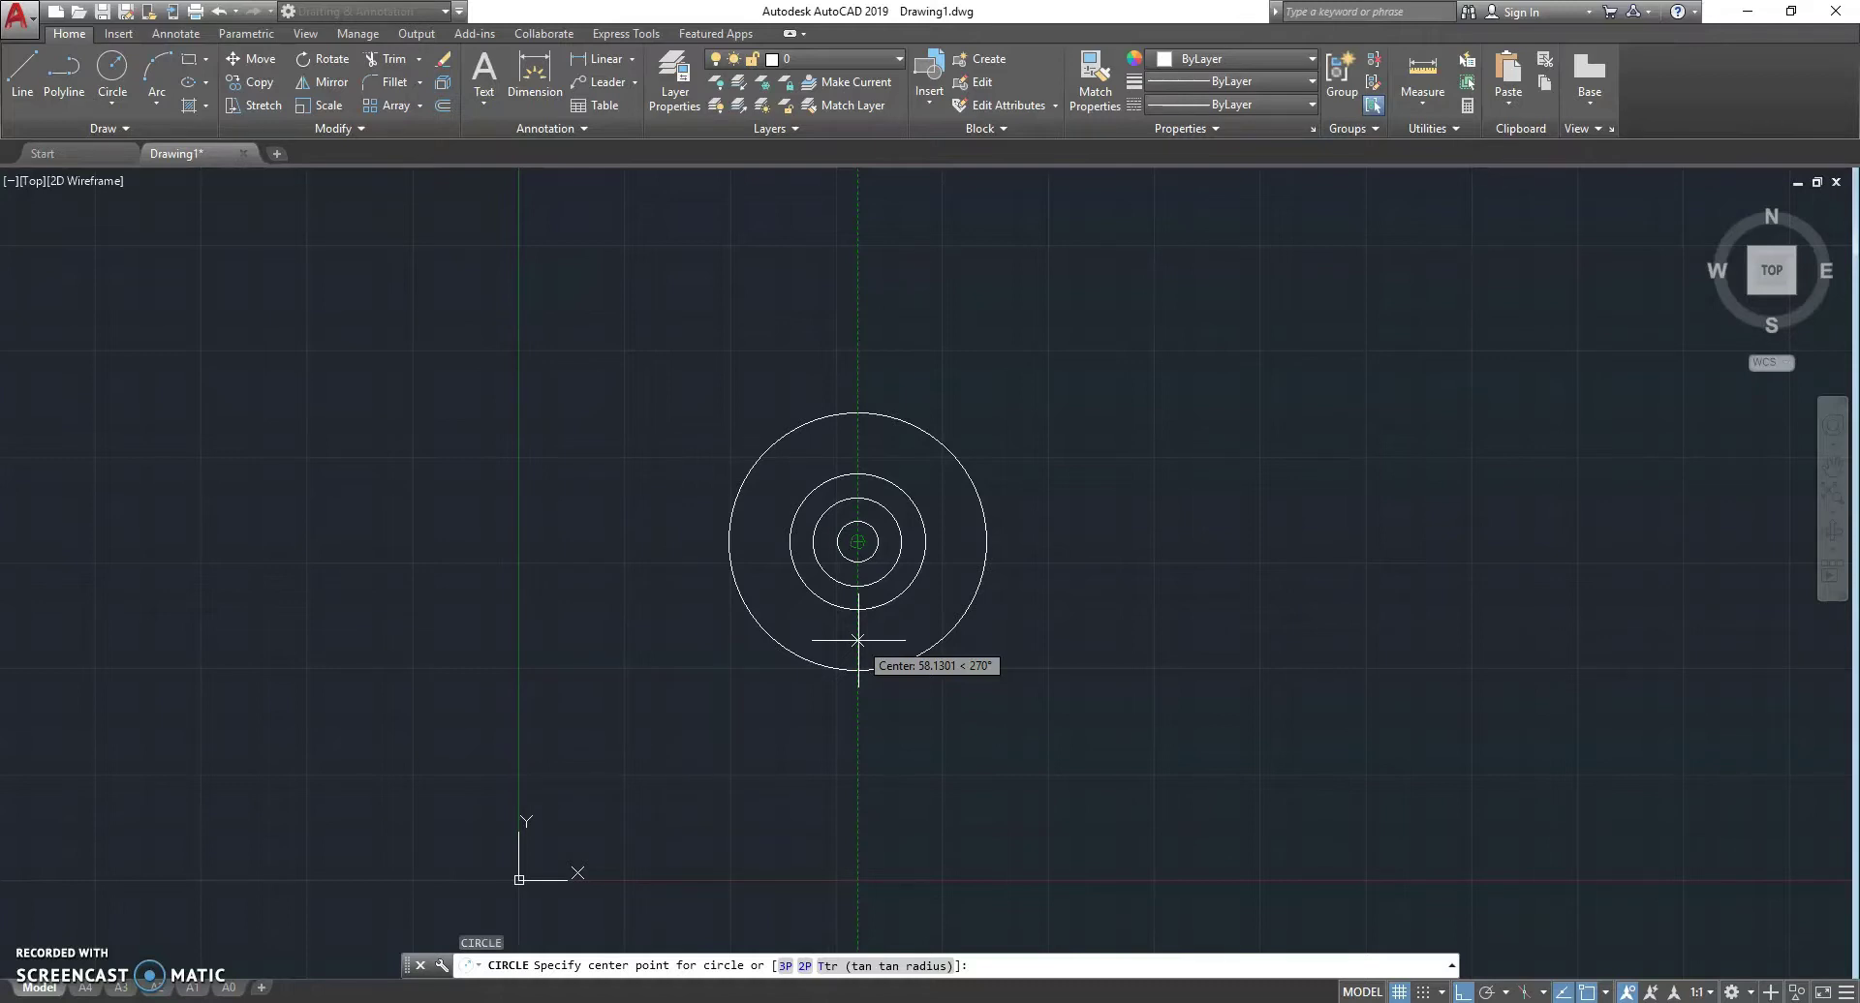
{"action": "type", "text": "64"}
{"action": "key", "text": "Return"}
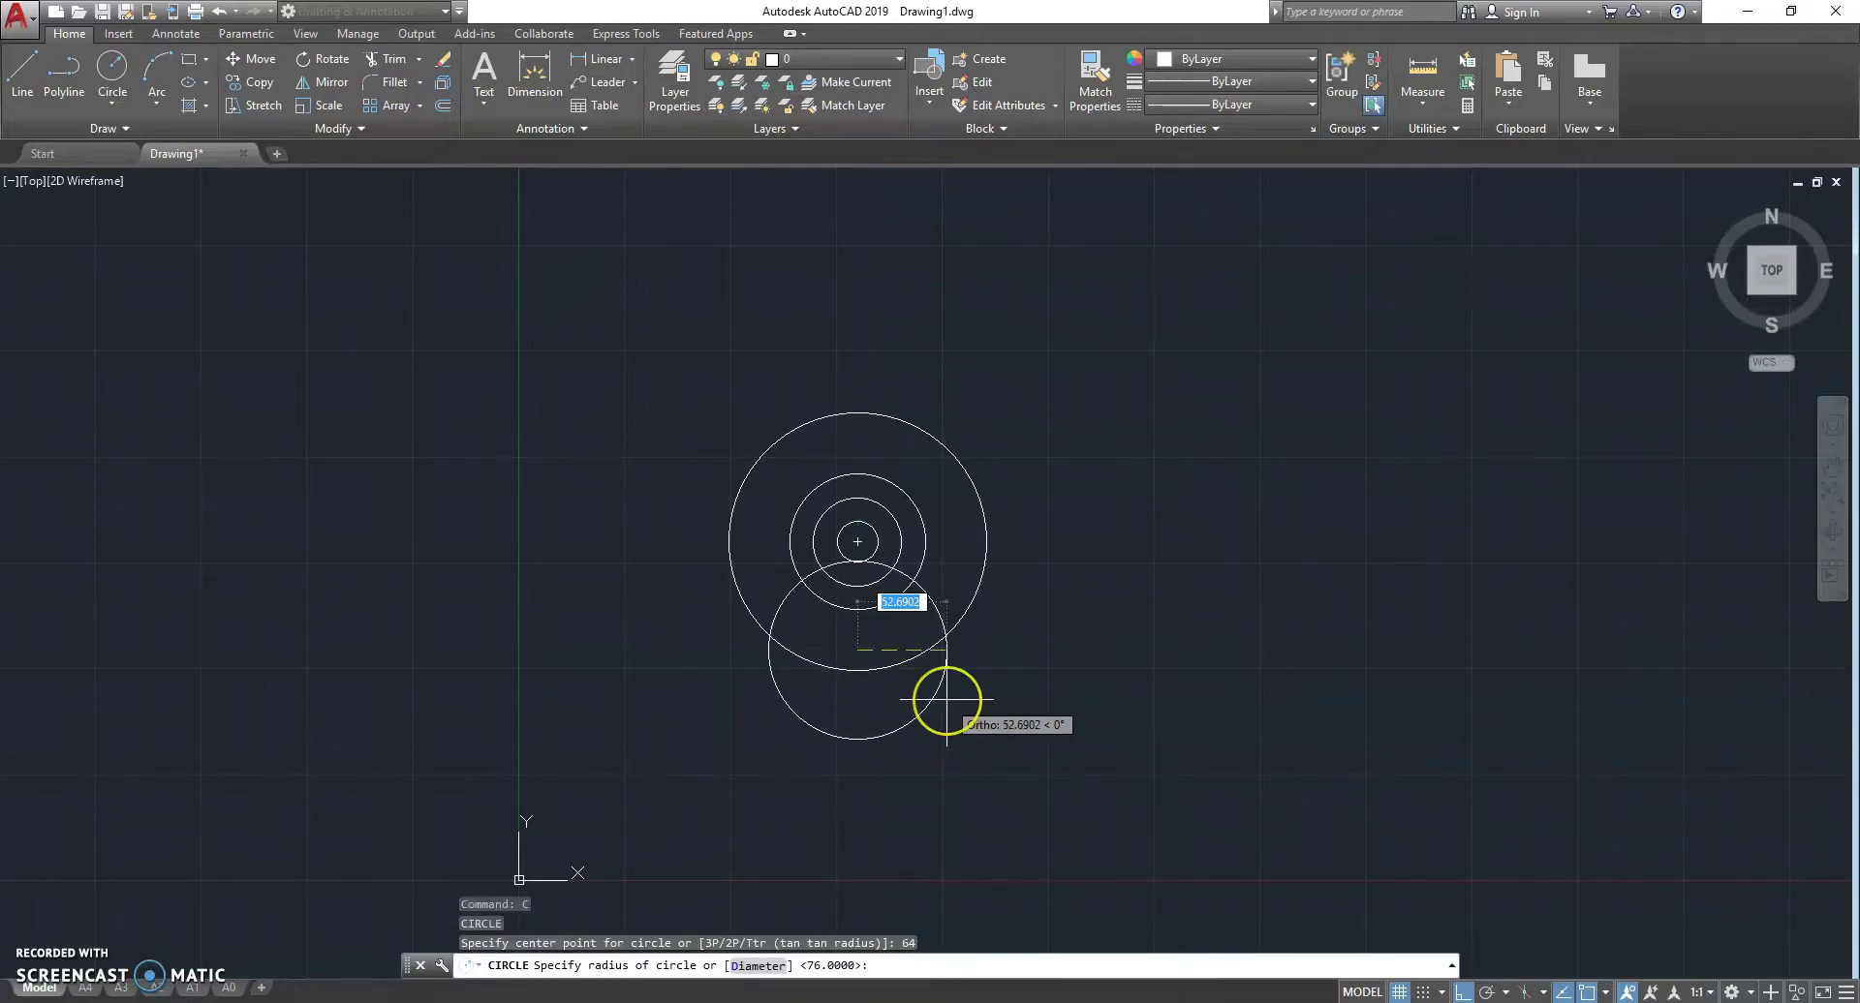
{"action": "type", "text": "30"}
{"action": "key", "text": "Return"}
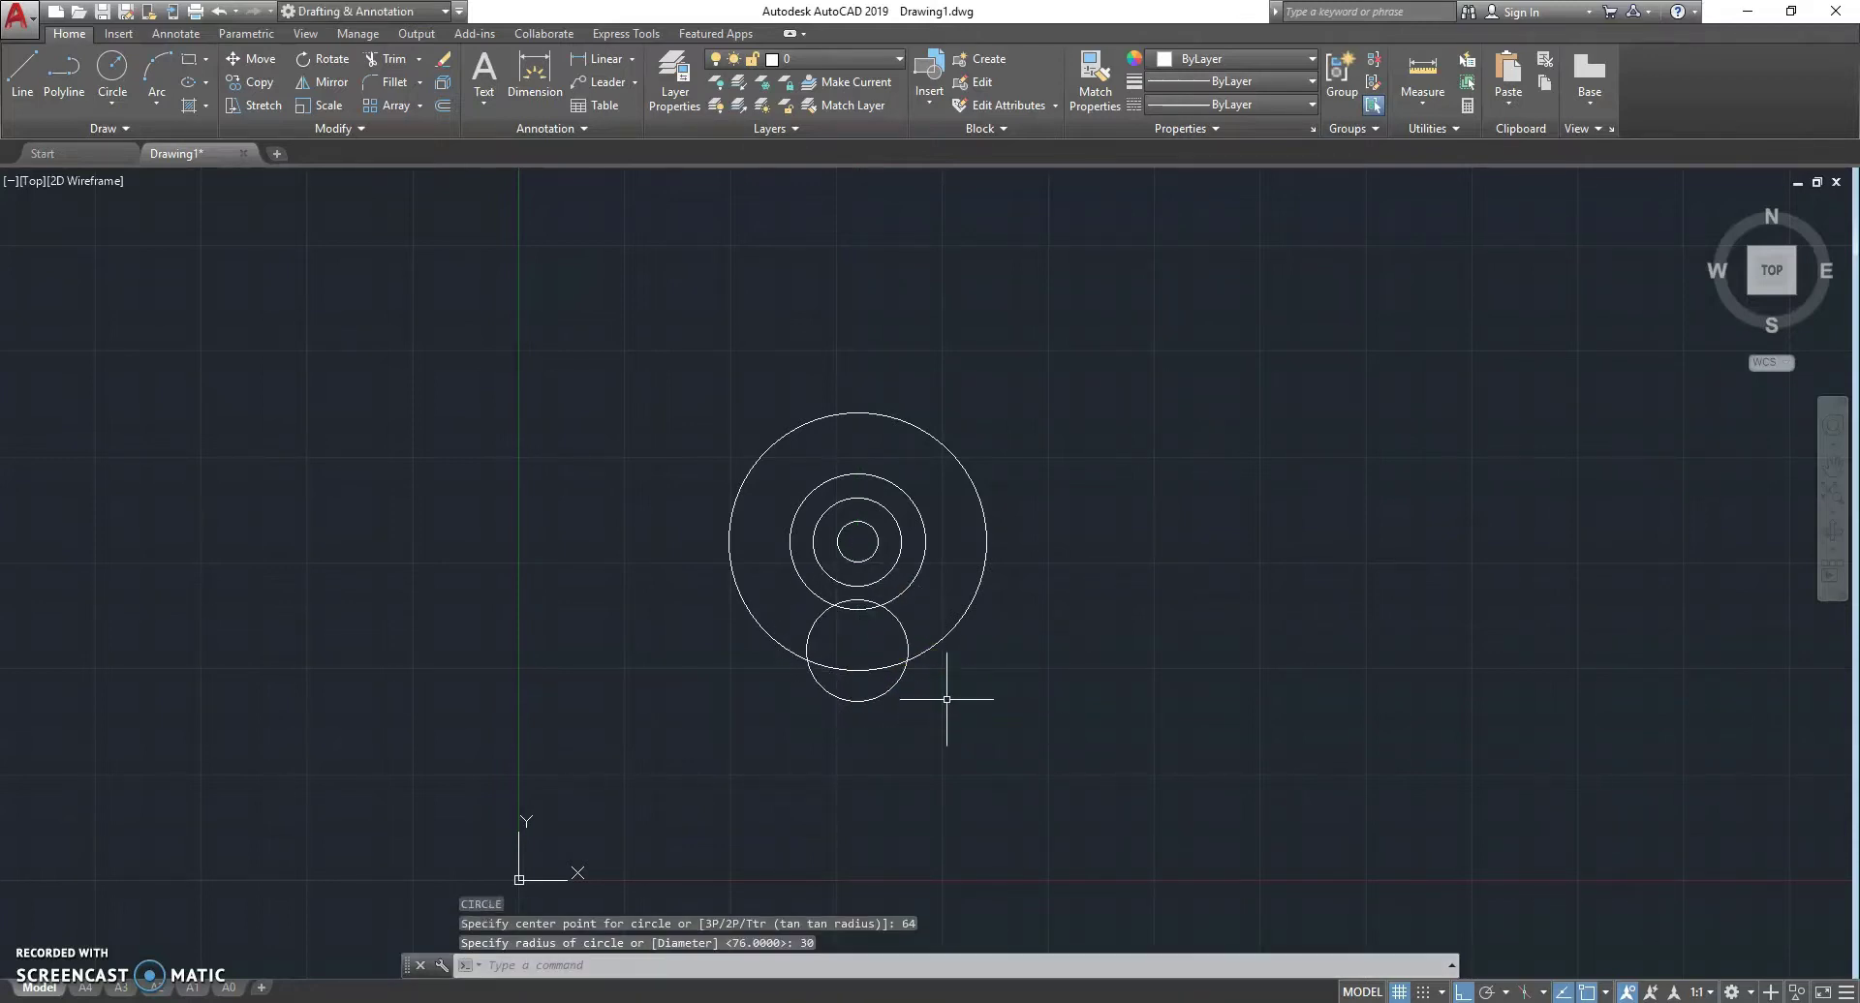
{"action": "key", "text": "alt+Tab"}
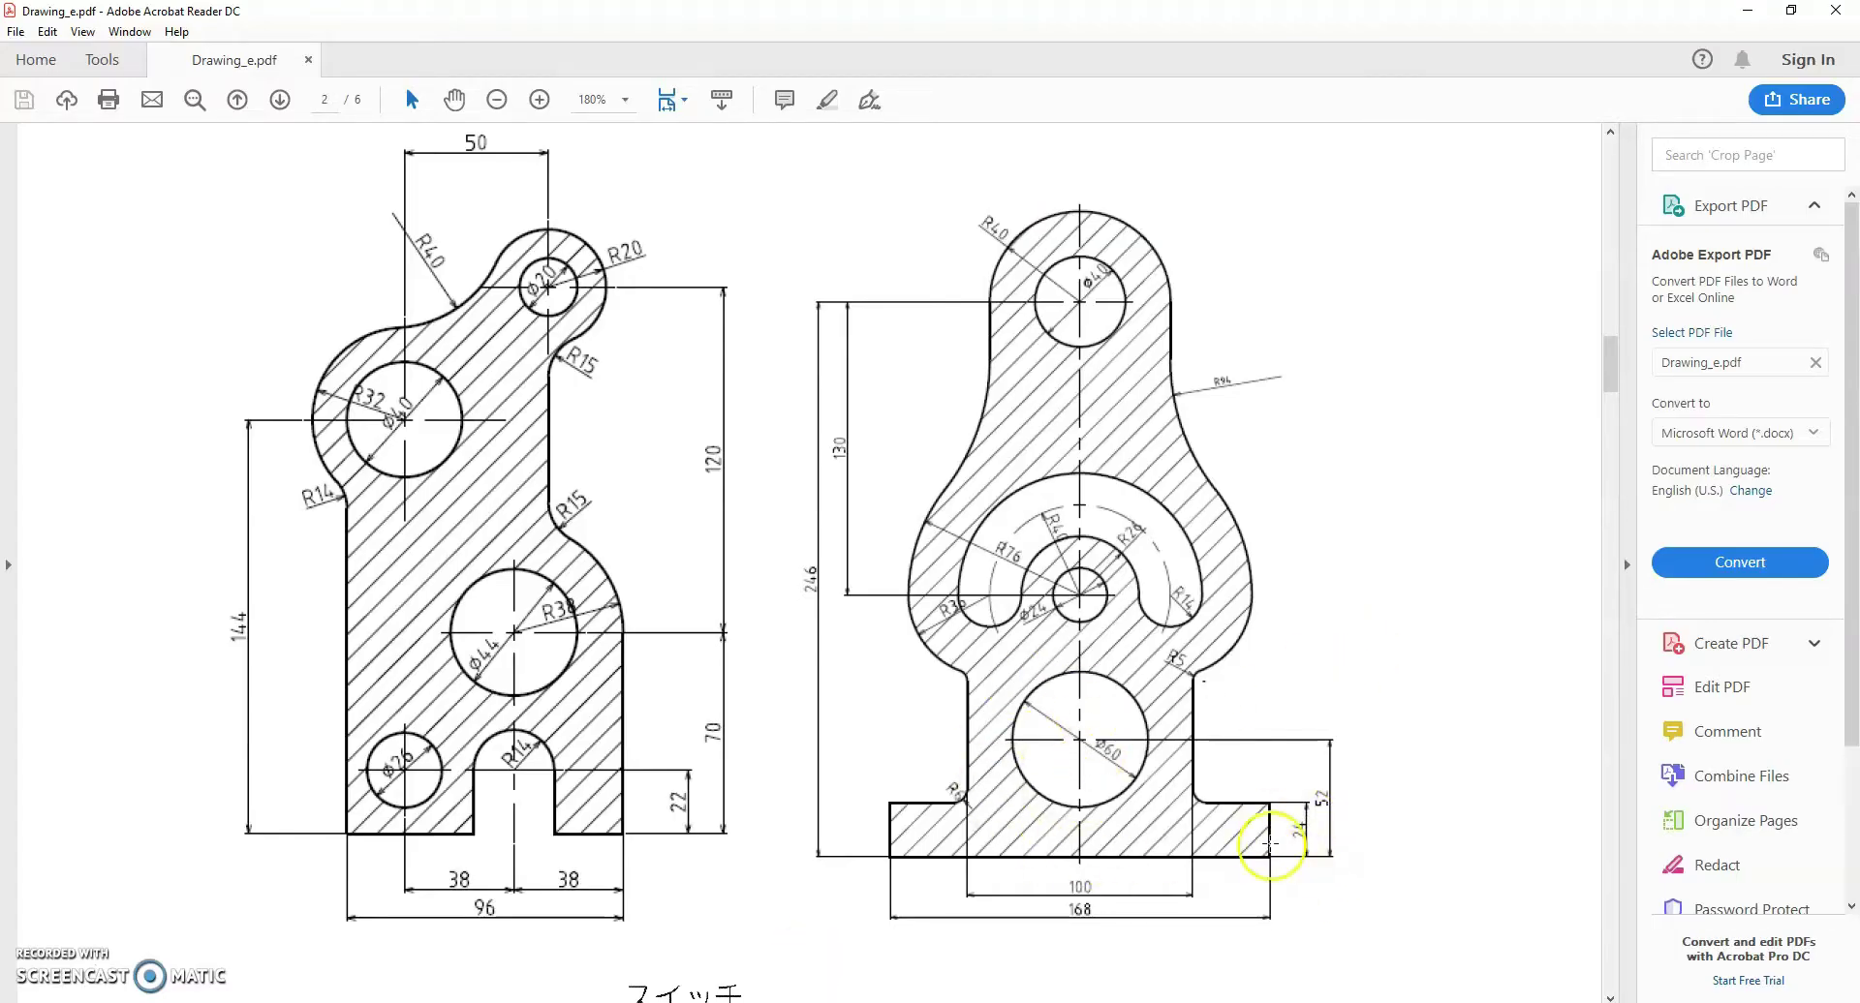
{"action": "key", "text": "alt+Tab"}
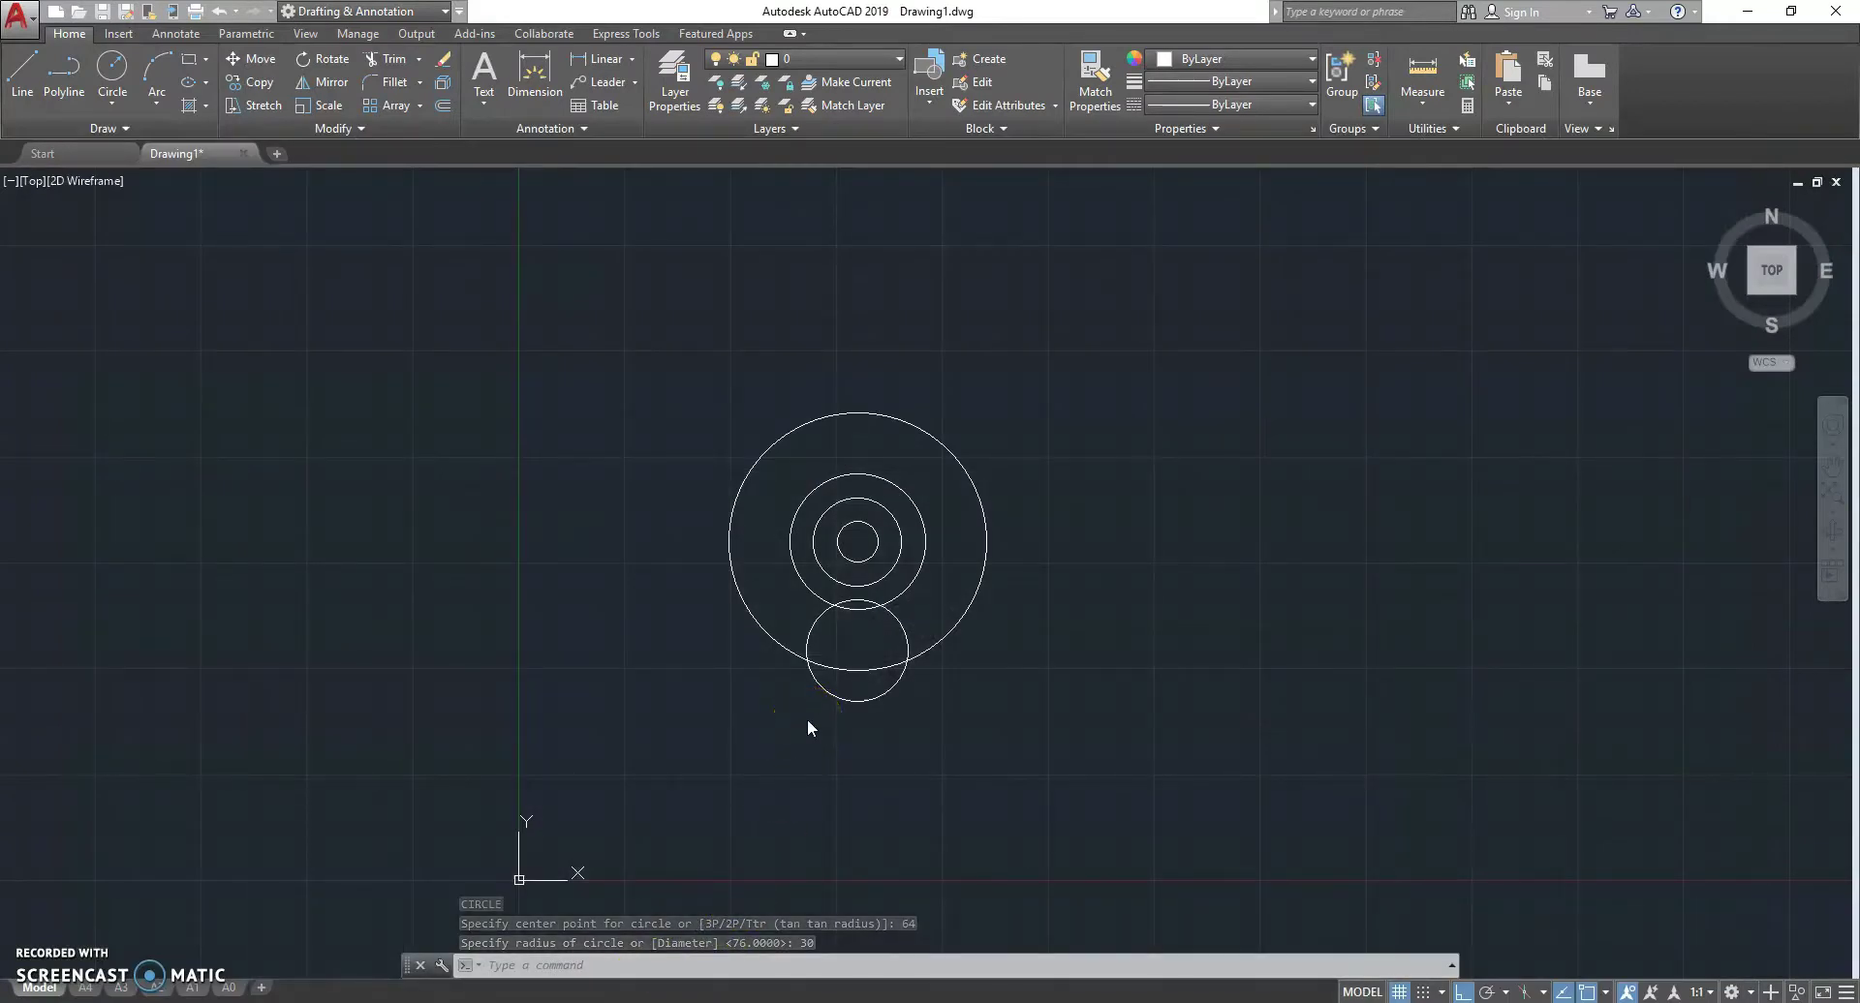
- Start a line 52 units below the shared centre
{"action": "key", "text": "Escape"}
{"action": "type", "text": "L"}
{"action": "key", "text": "Return"}
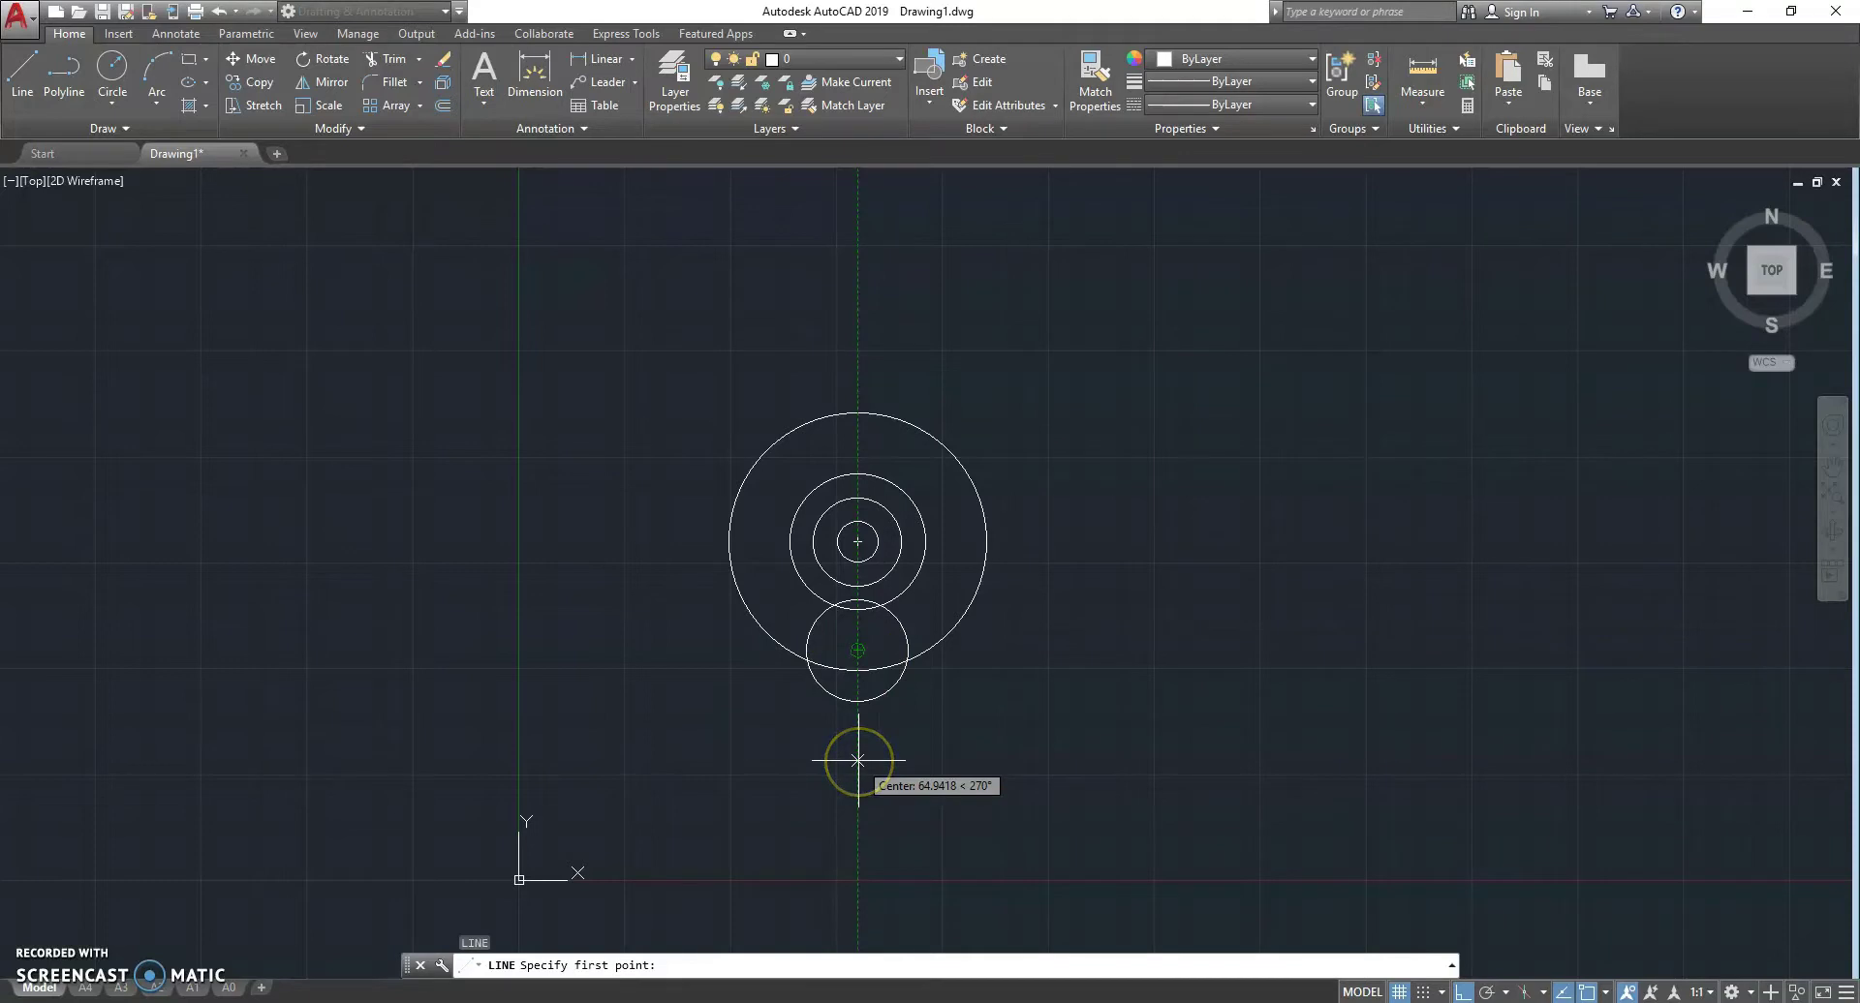
{"action": "type", "text": "52"}
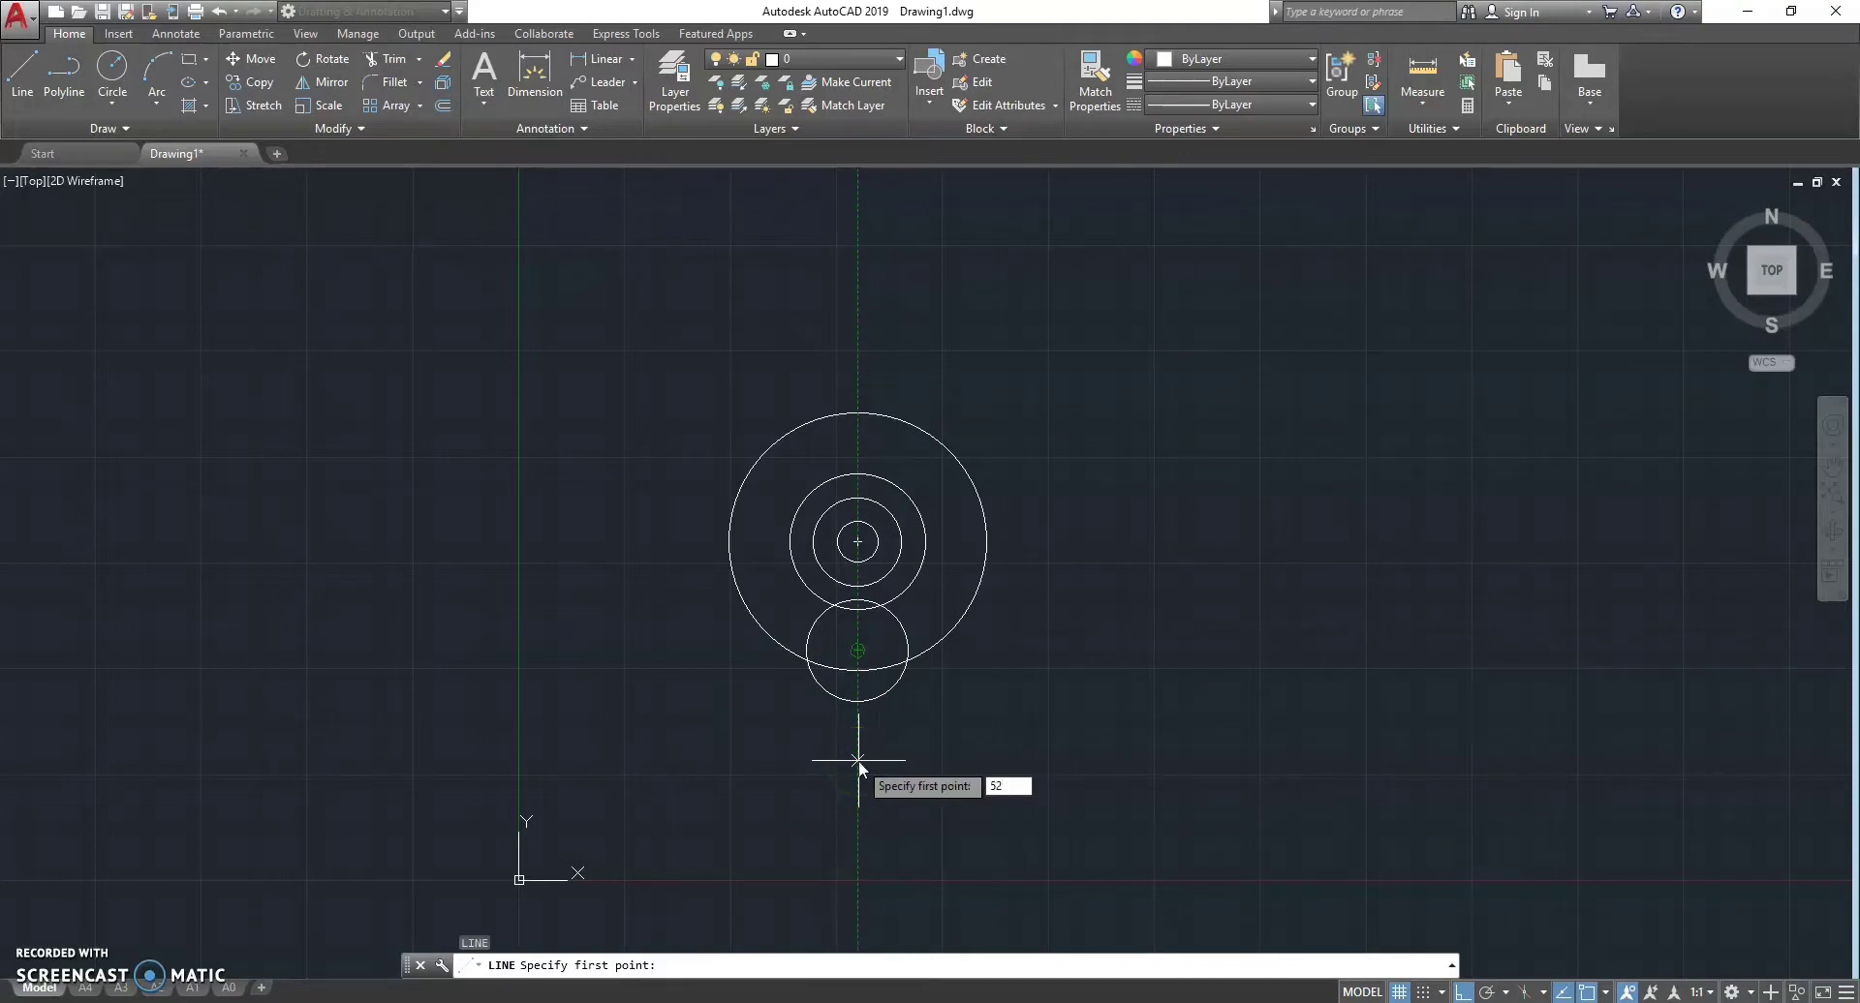
{"action": "key", "text": "Return"}
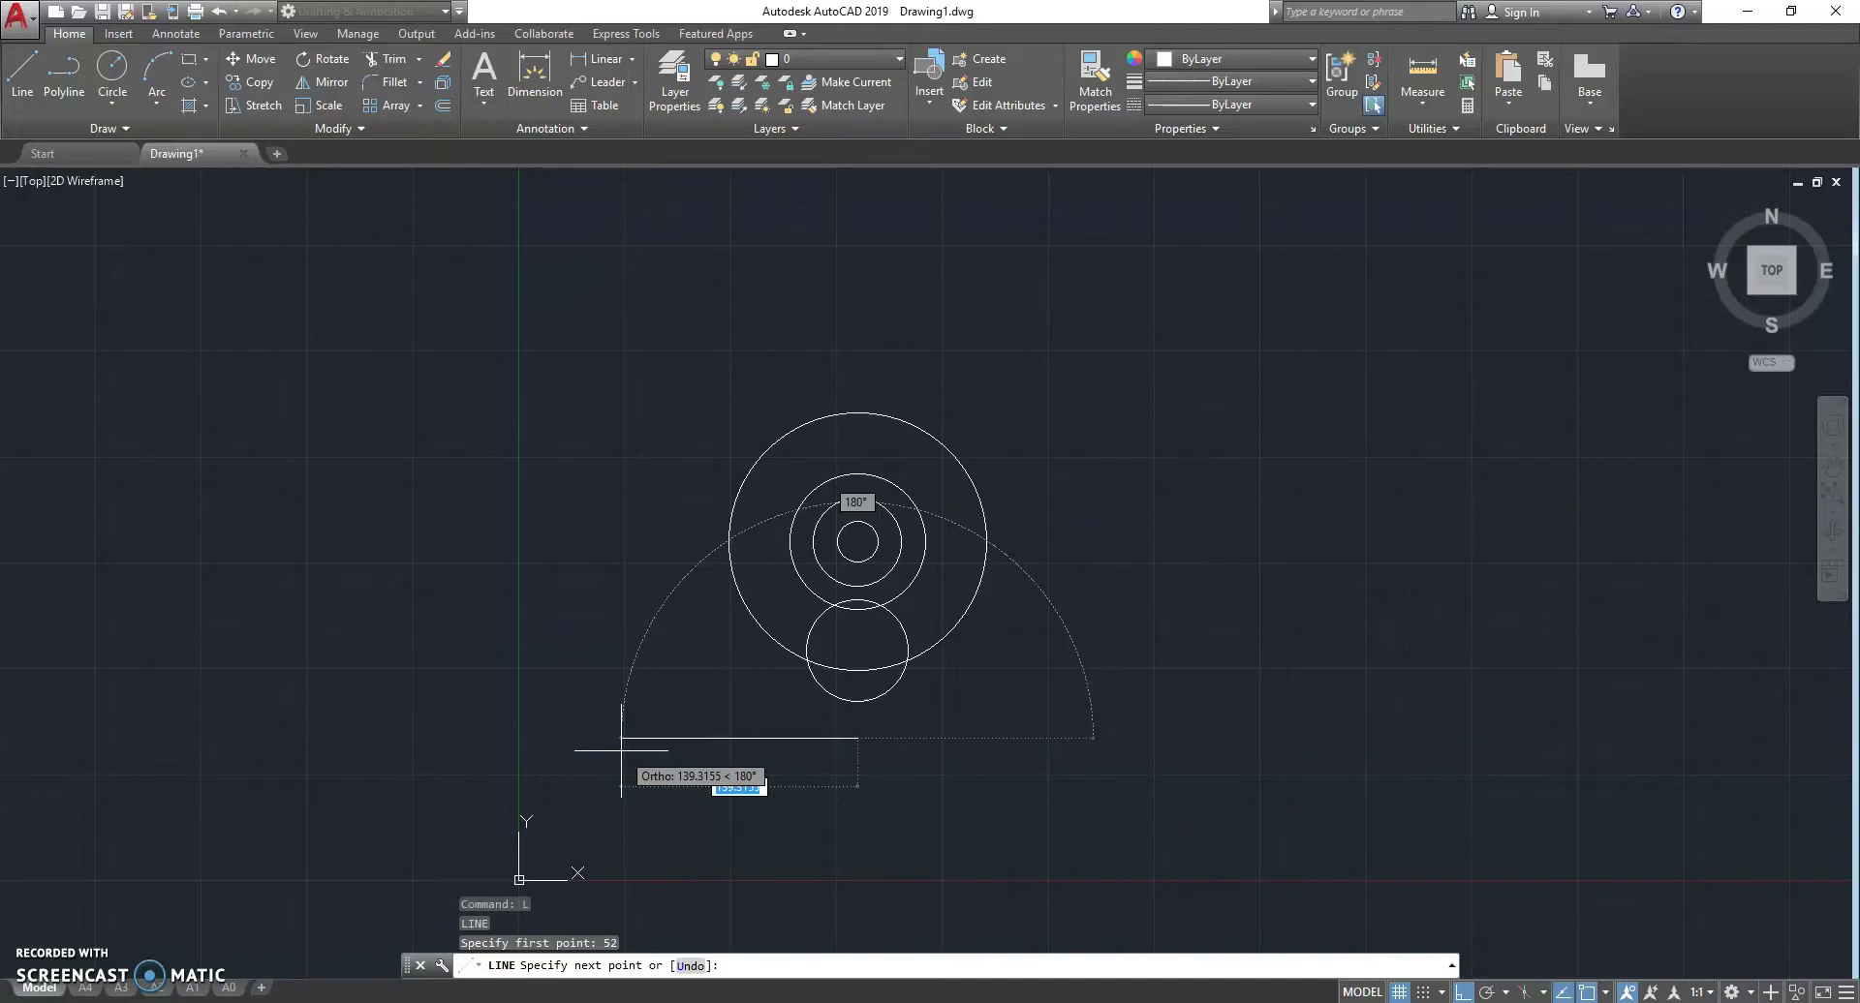
- Draw the stepped 84, 24 and 34 unit segments, ending with a vertical rise
{"action": "type", "text": "84"}
{"action": "key", "text": "Return"}
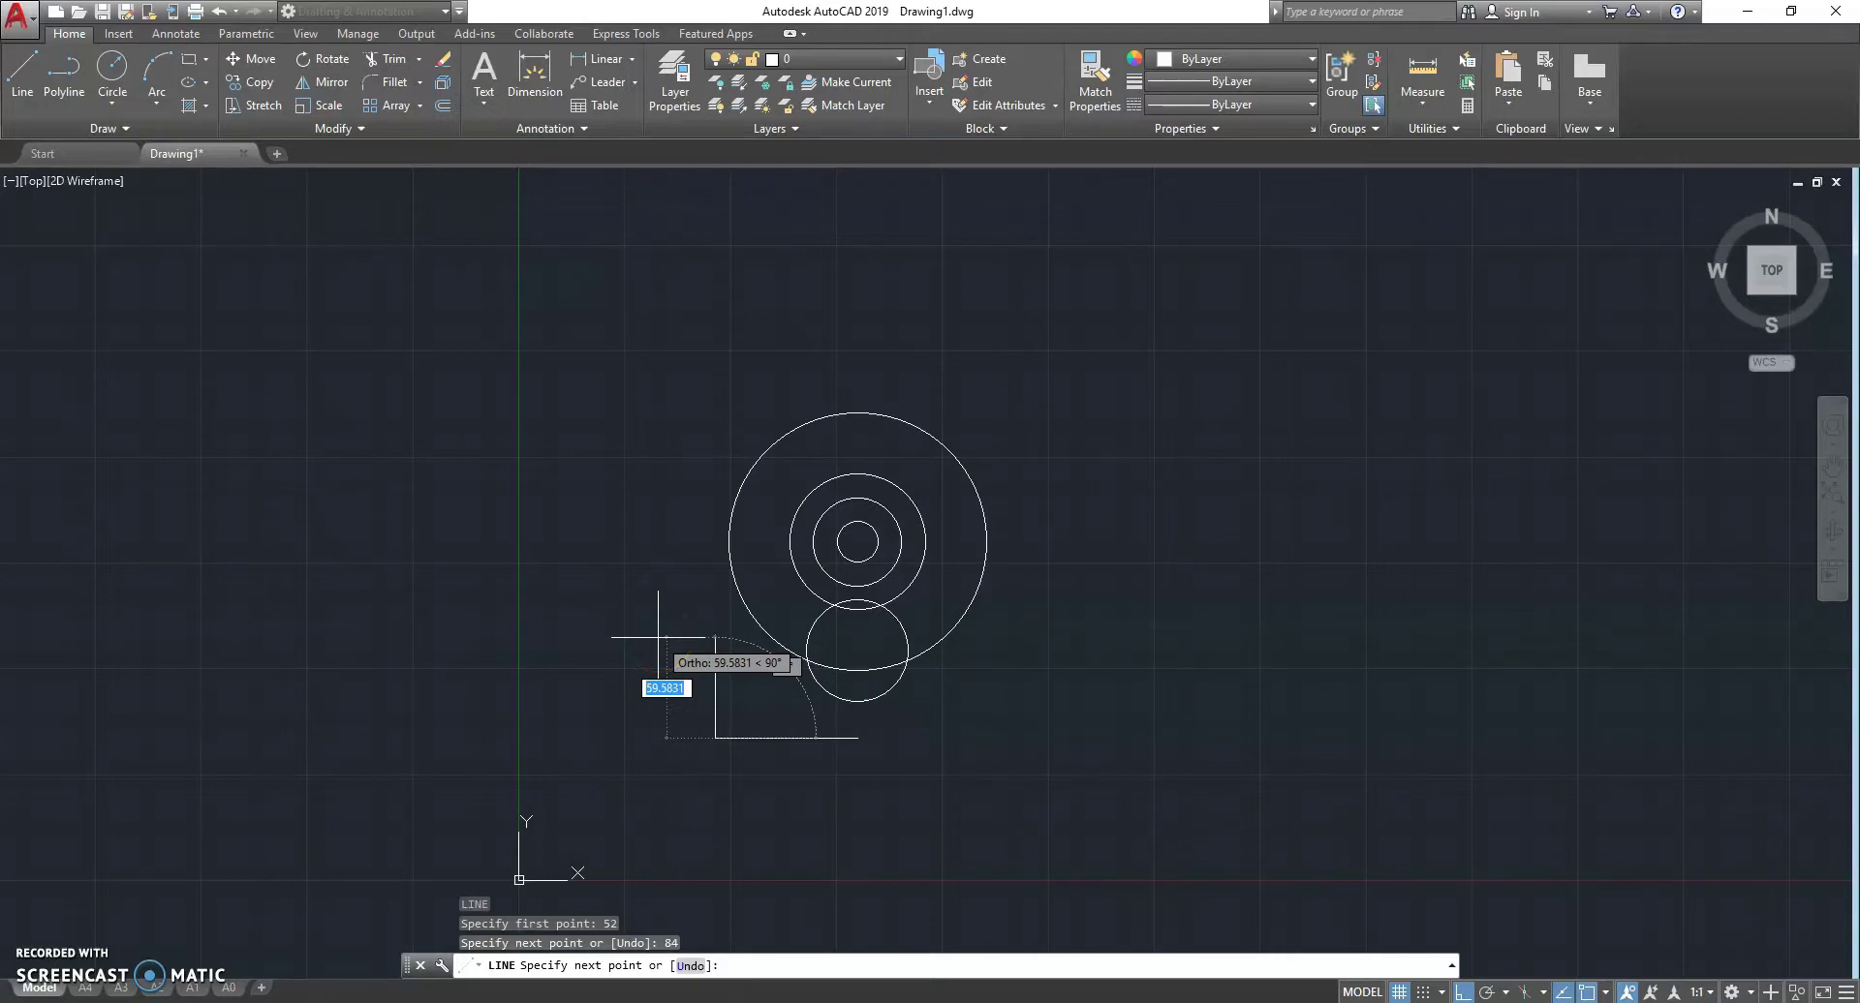
{"action": "type", "text": "24"}
{"action": "key", "text": "Return"}
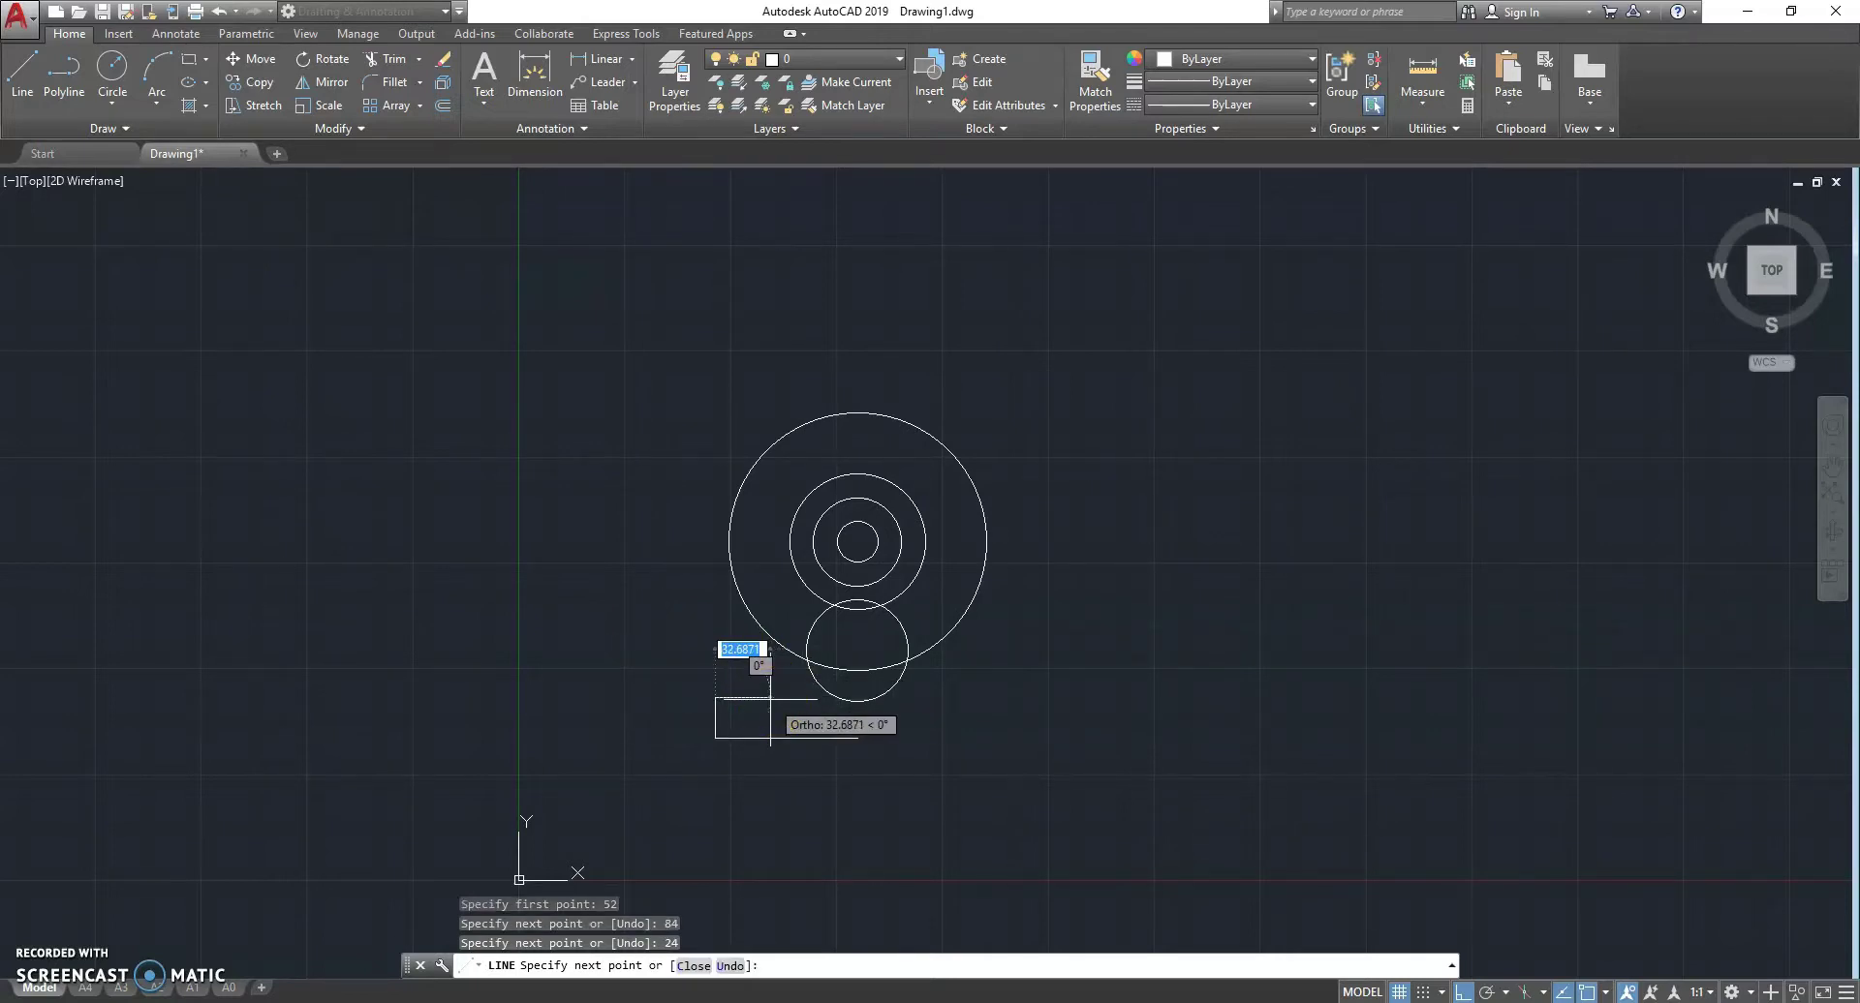
{"action": "type", "text": "34"}
{"action": "key", "text": "Return"}
{"action": "left_click", "coordinate": [772, 593]}
{"action": "key", "text": "Escape"}
{"action": "key", "text": "Escape"}
{"action": "left_click", "coordinate": [953, 770]}
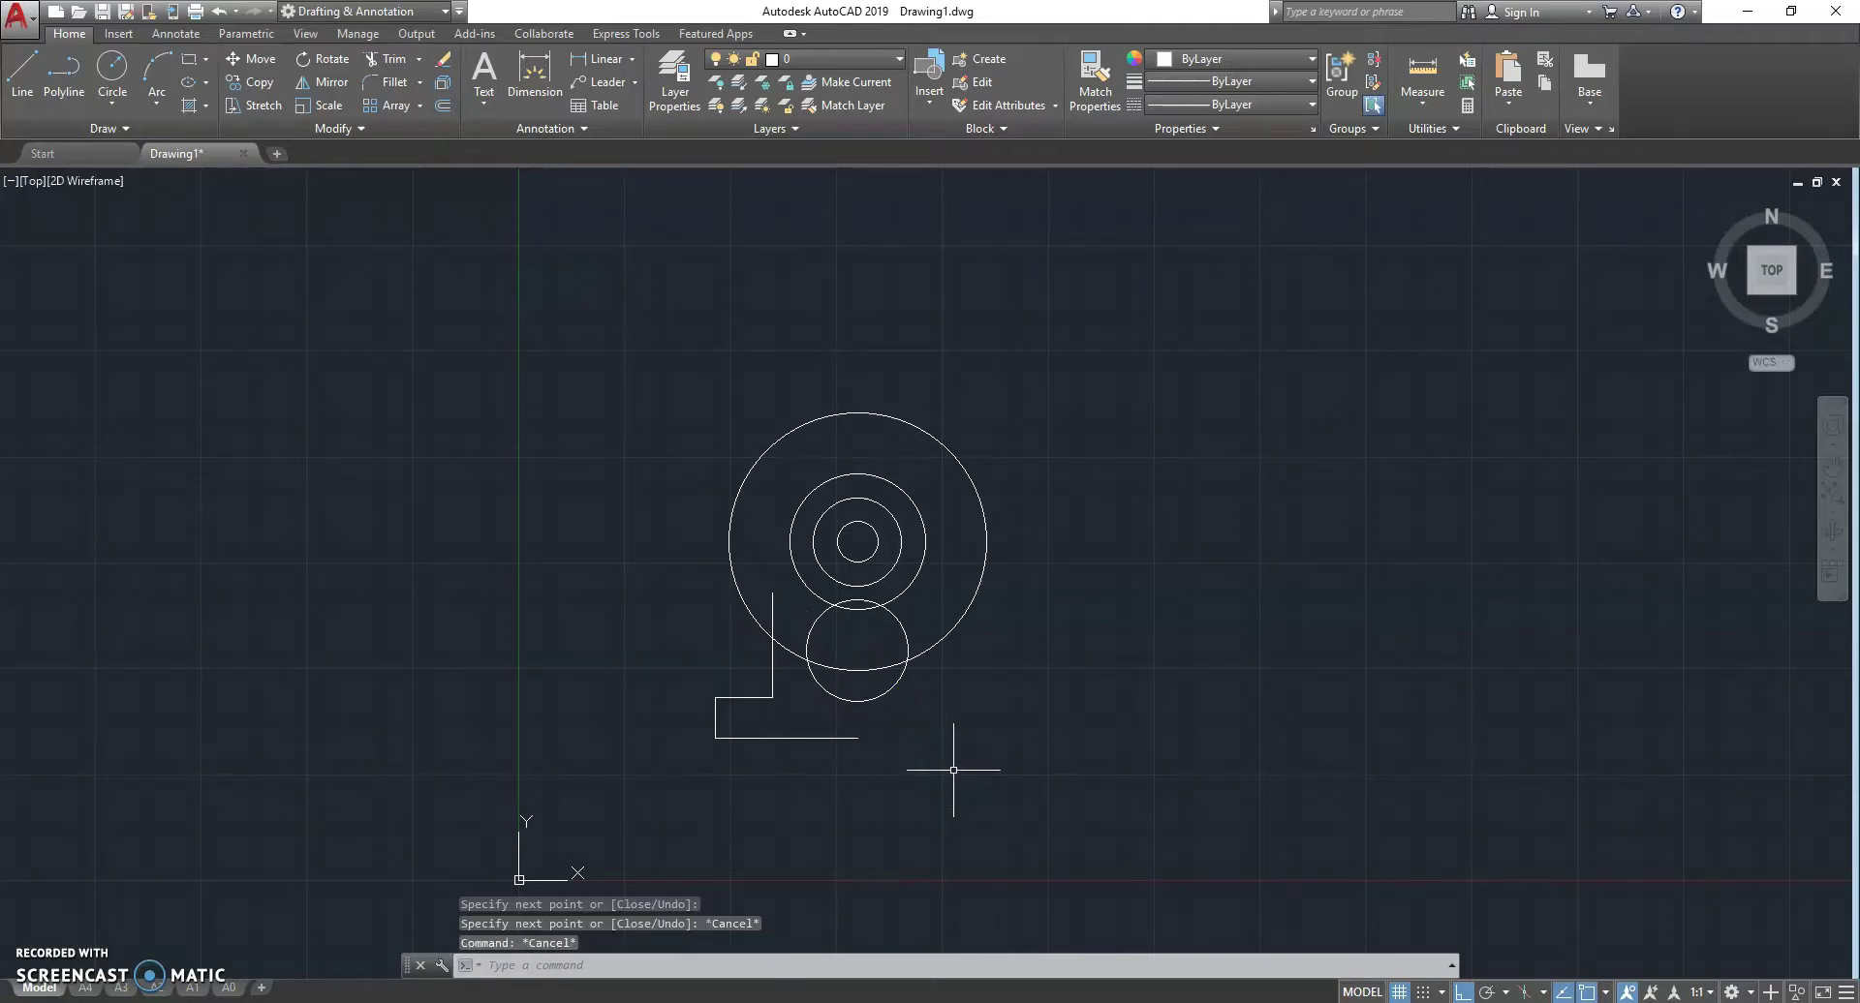
- Draw a radius-20 circle centred 130 units above the shared centre
{"action": "type", "text": "c"}
{"action": "key", "text": "Return"}
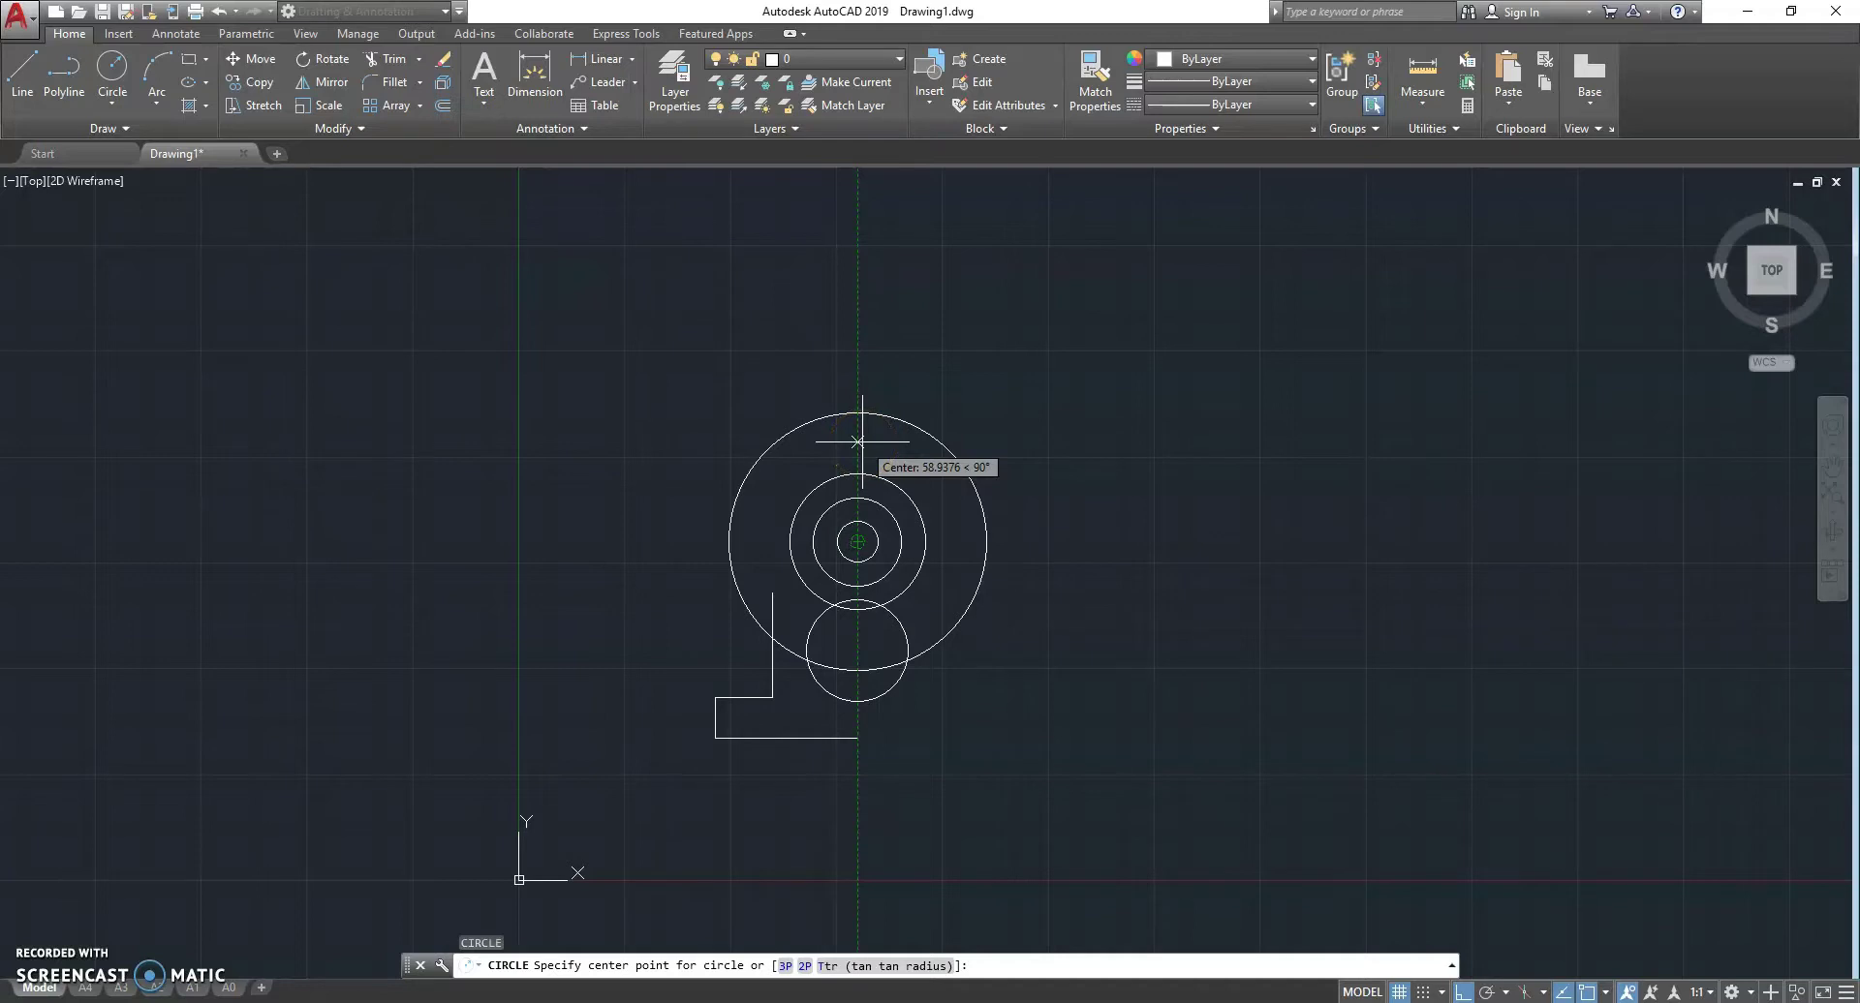
{"action": "type", "text": "130"}
{"action": "key", "text": "Return"}
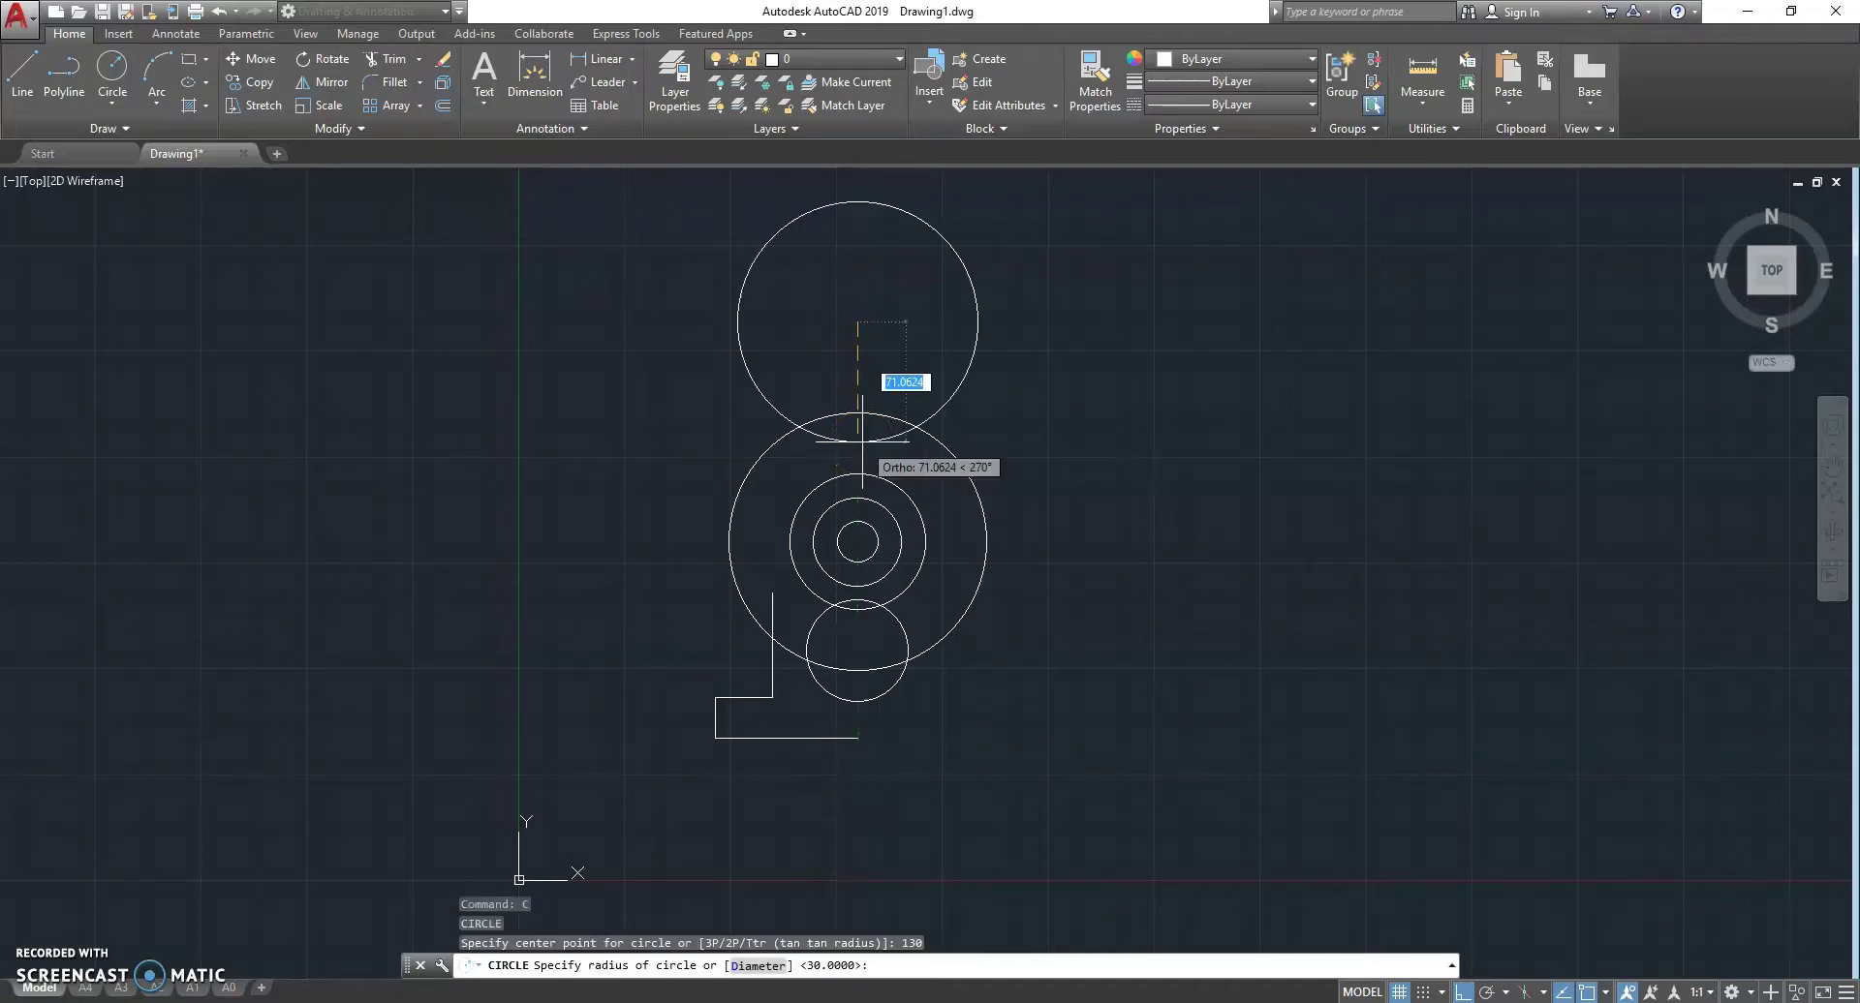
{"action": "type", "text": "20"}
{"action": "key", "text": "Return"}
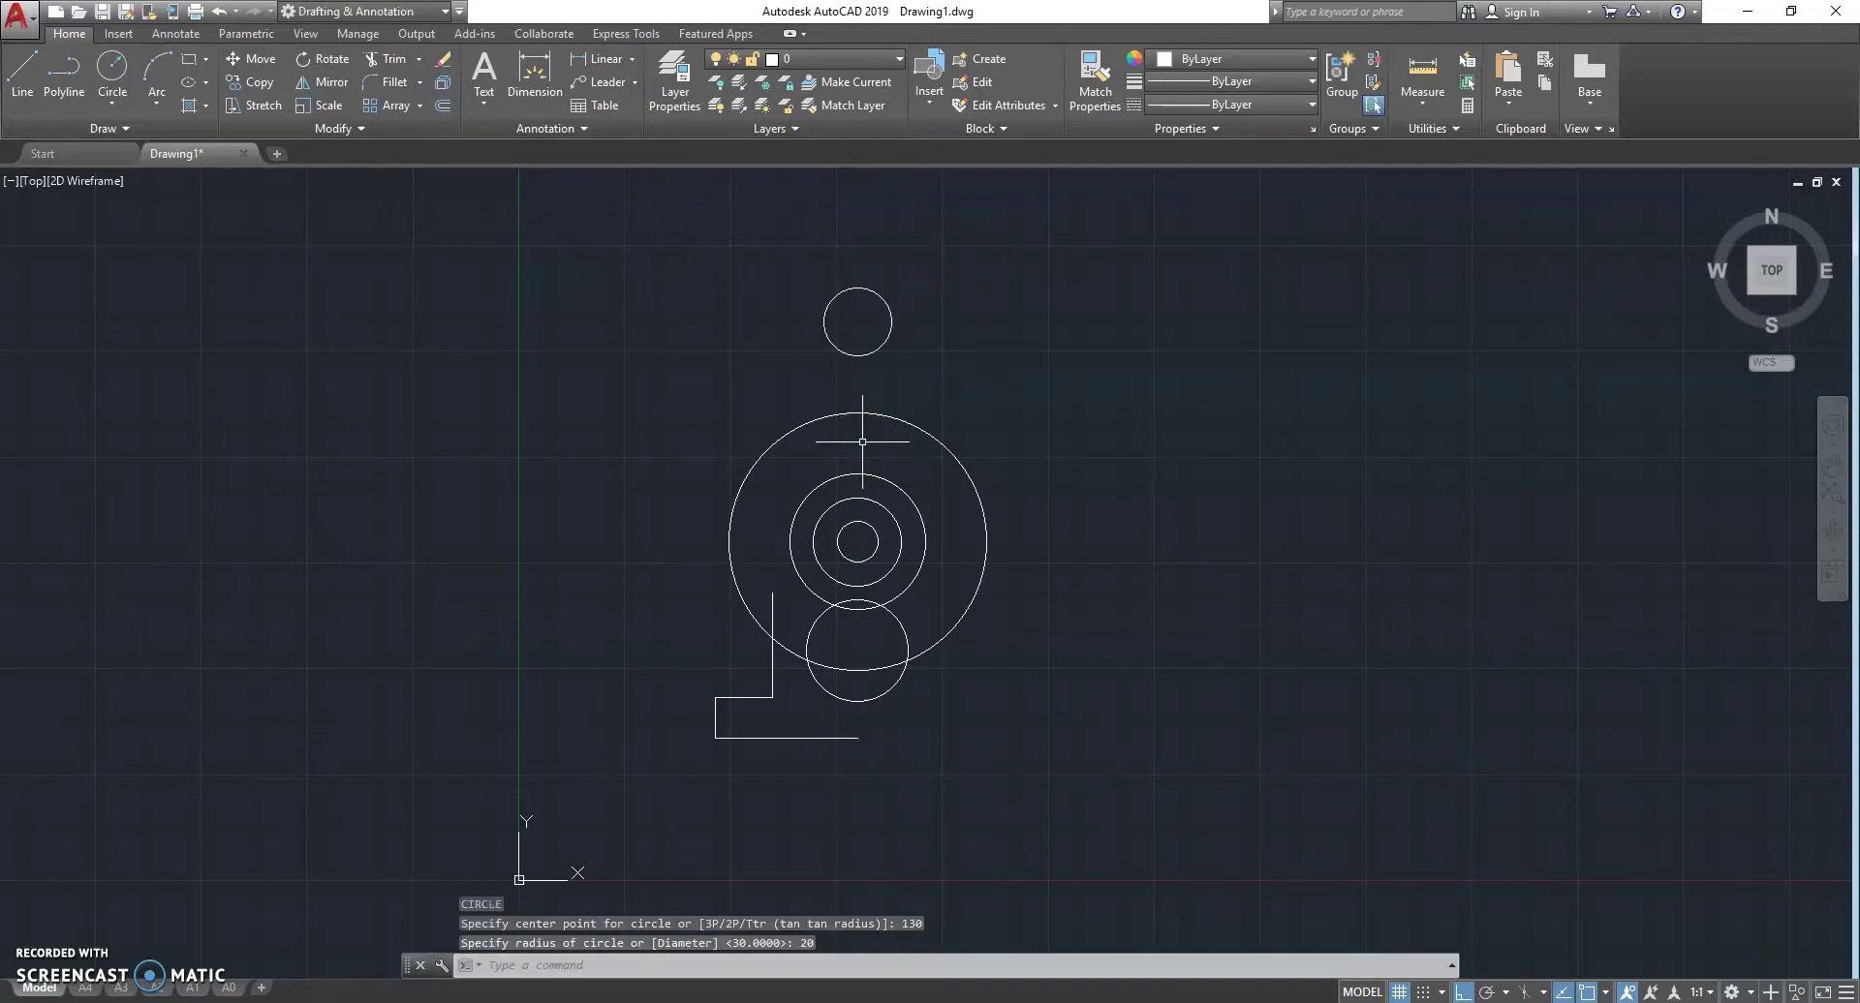
- Add a concentric radius-40 circle around the upper radius-20 circle
{"action": "type", "text": "c"}
{"action": "key", "text": "Return"}
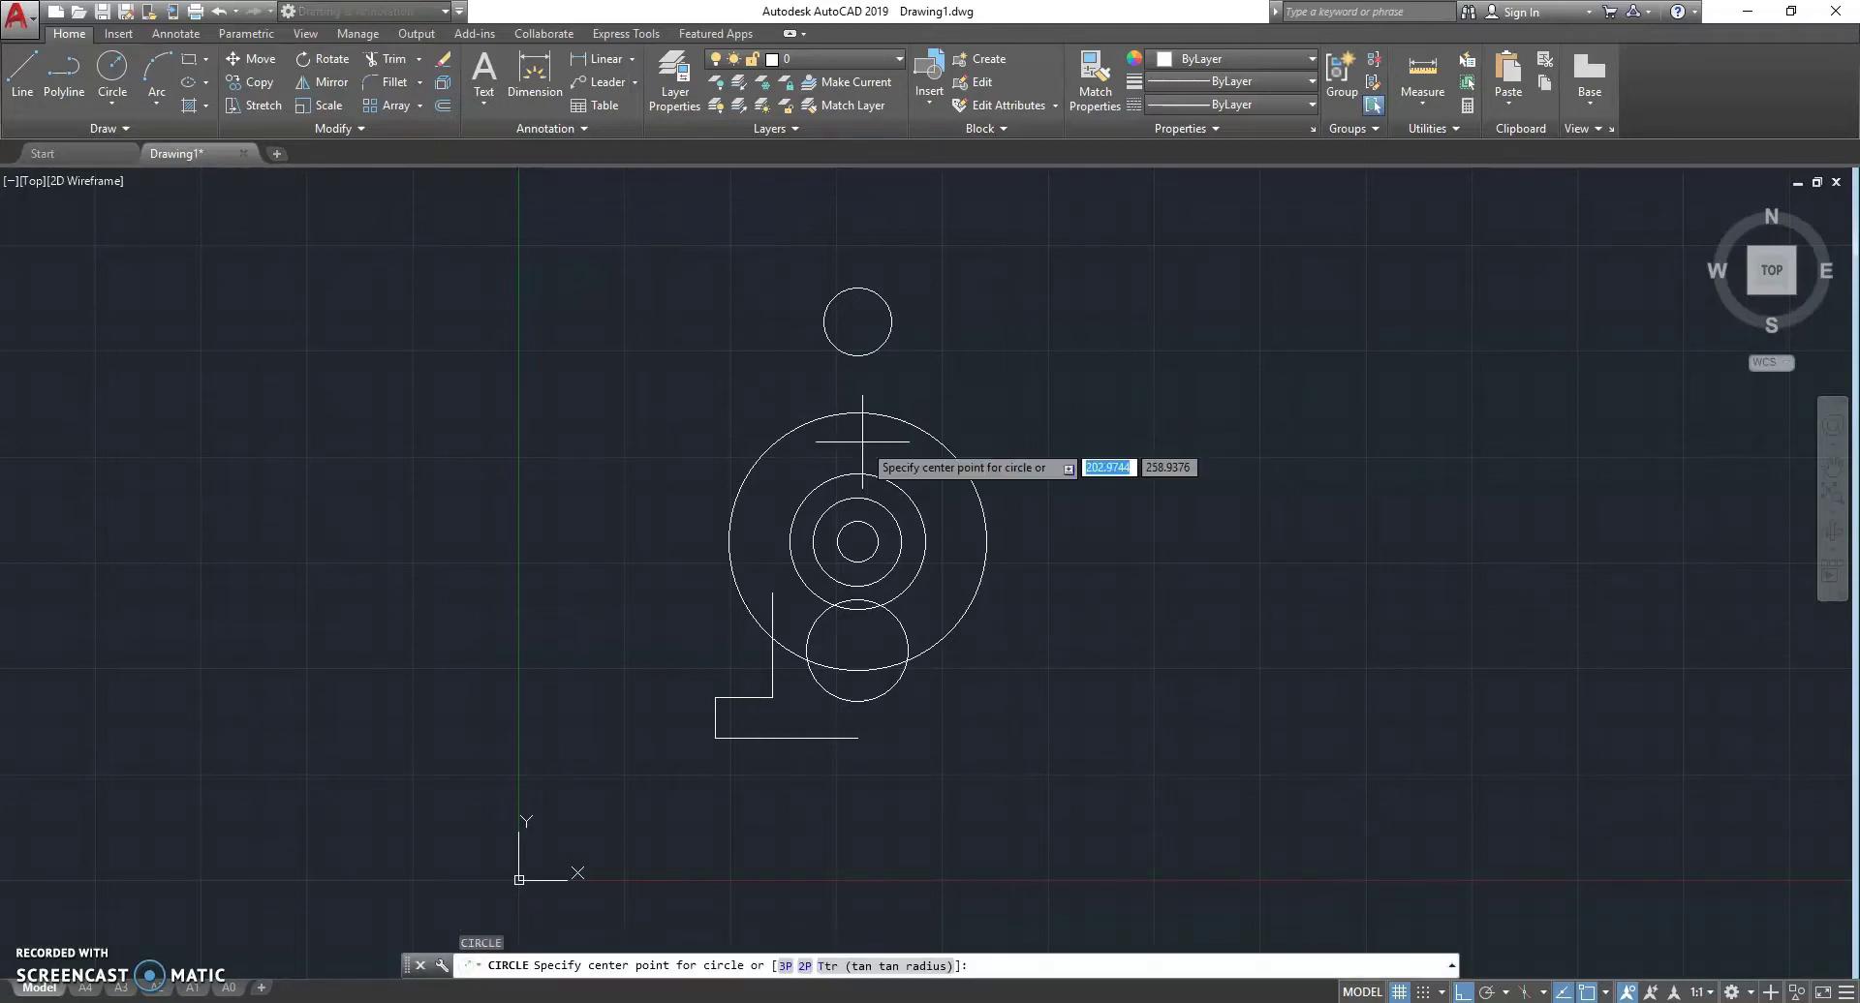
{"action": "left_click", "coordinate": [857, 322]}
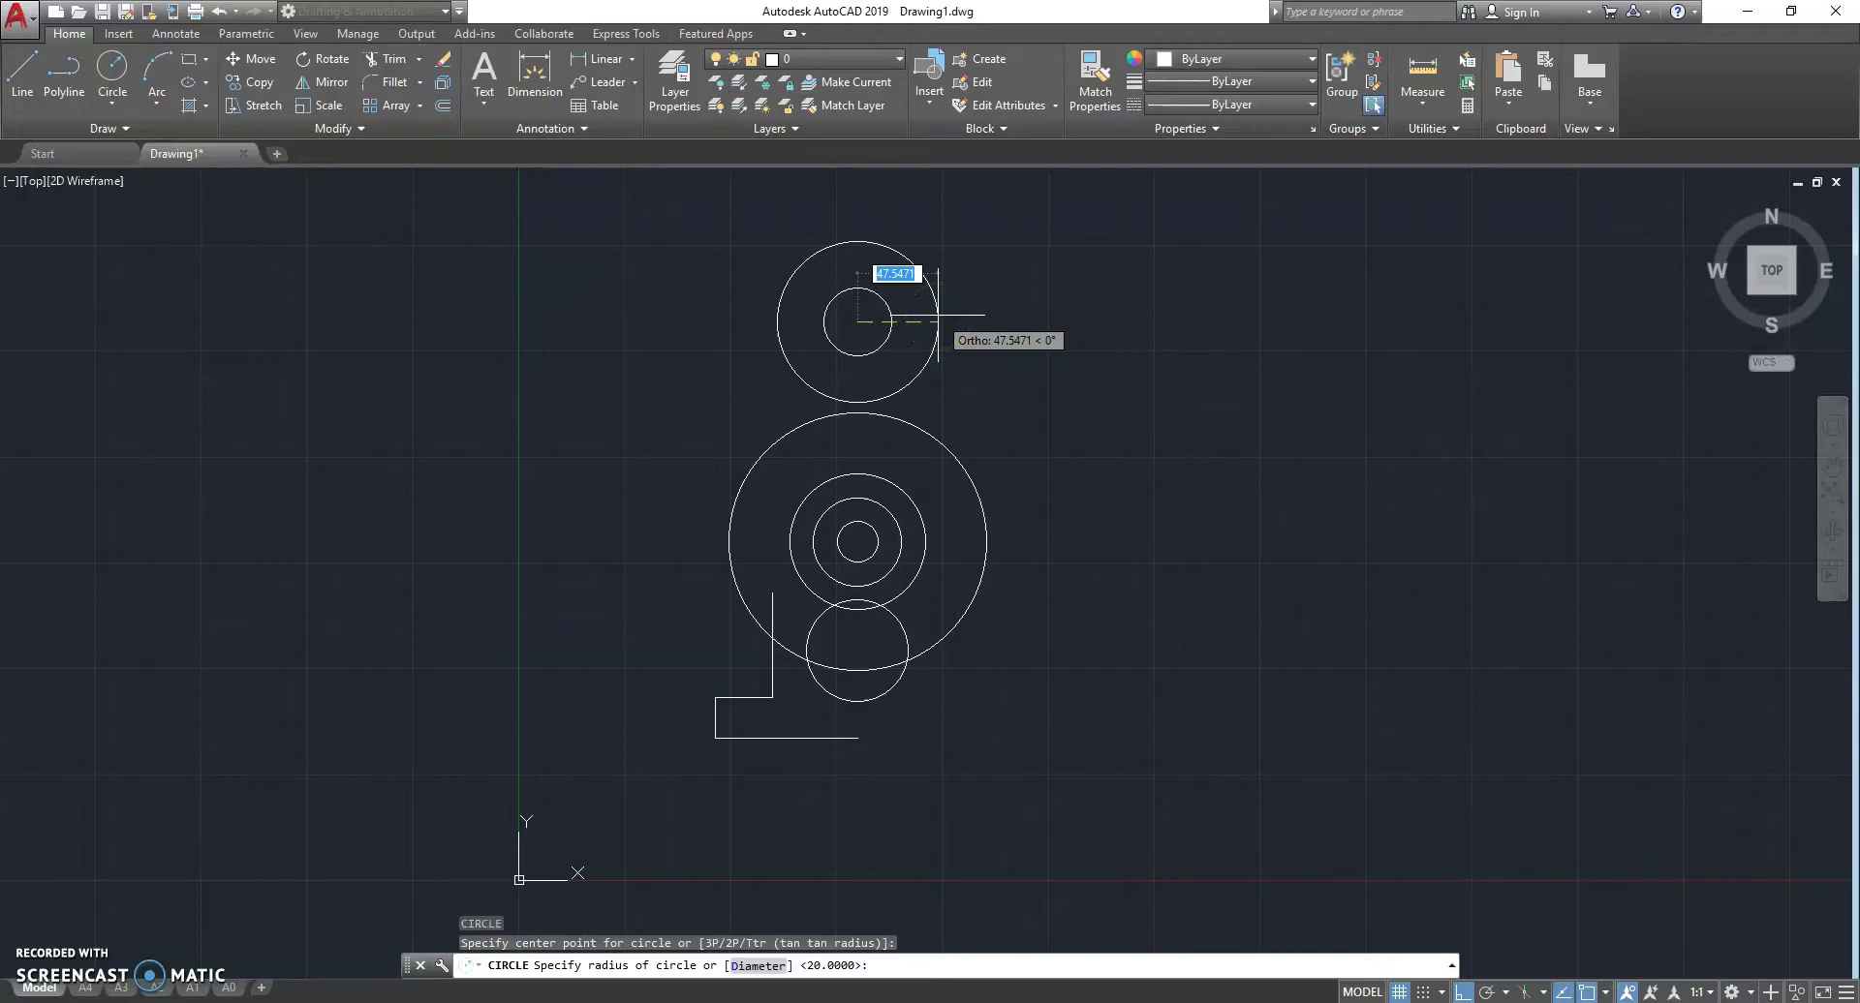
{"action": "type", "text": "40"}
{"action": "key", "text": "Return"}
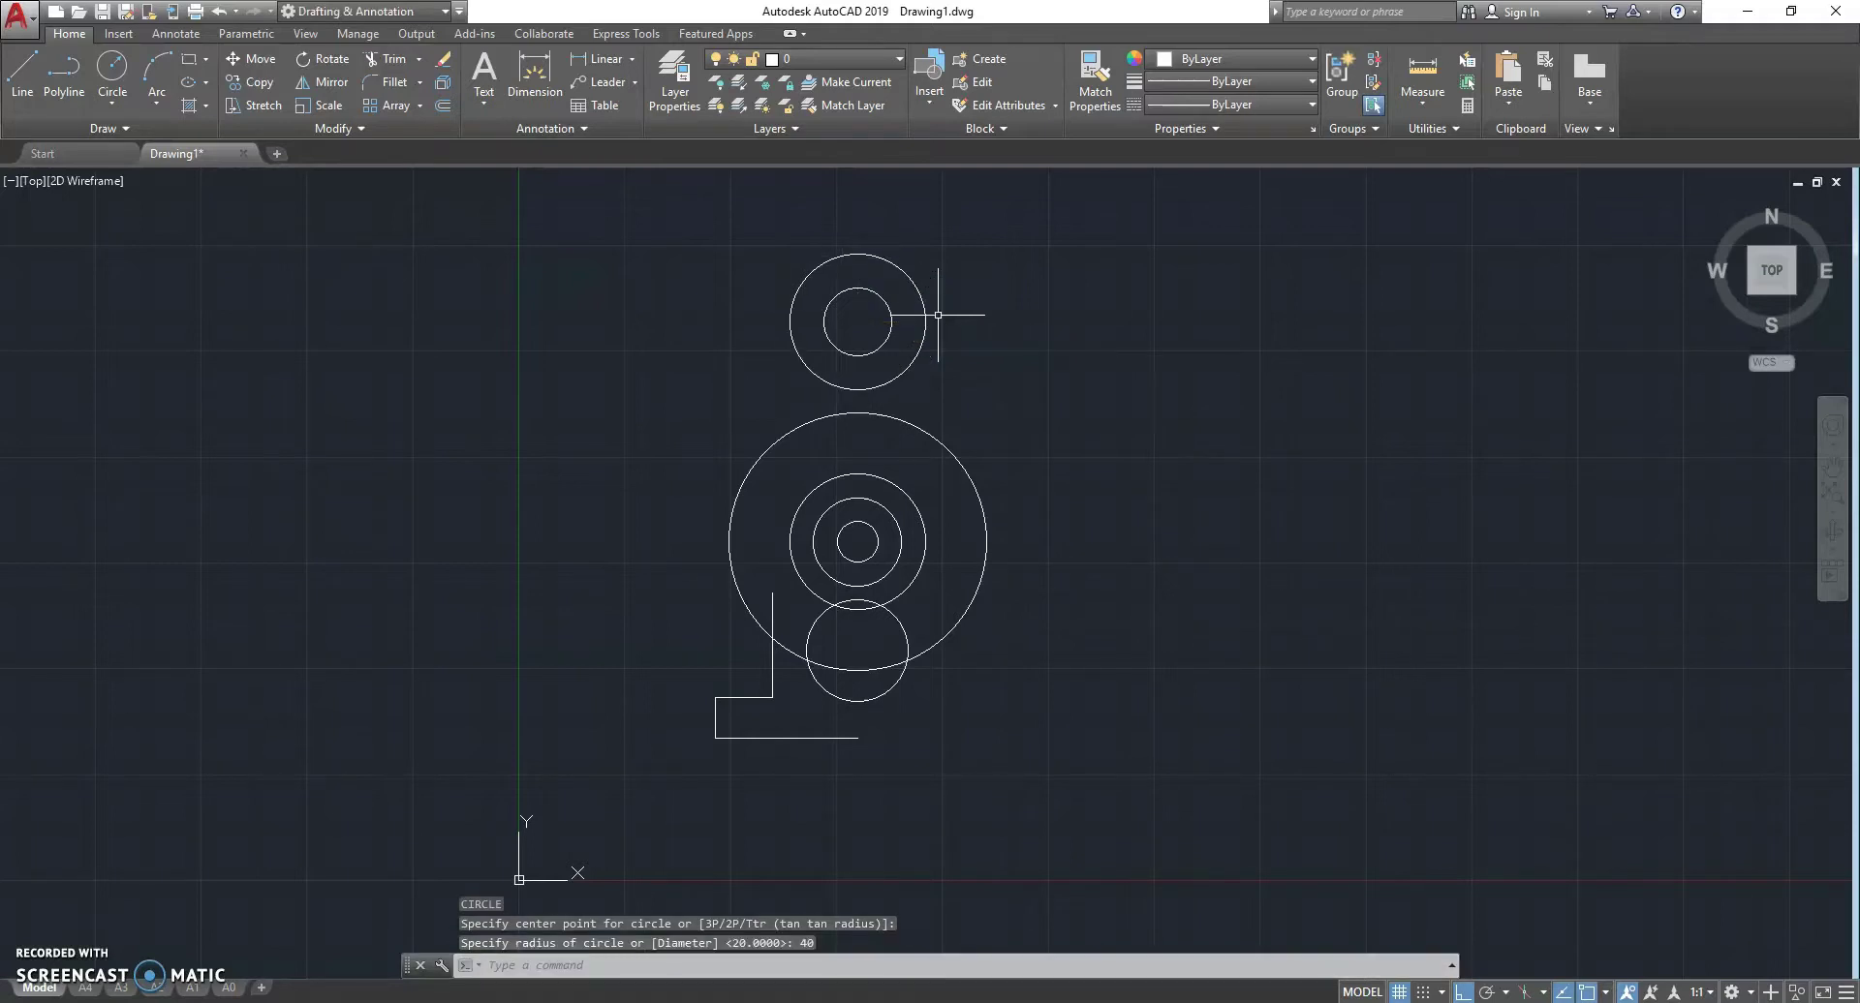
{"action": "key", "text": "Escape"}
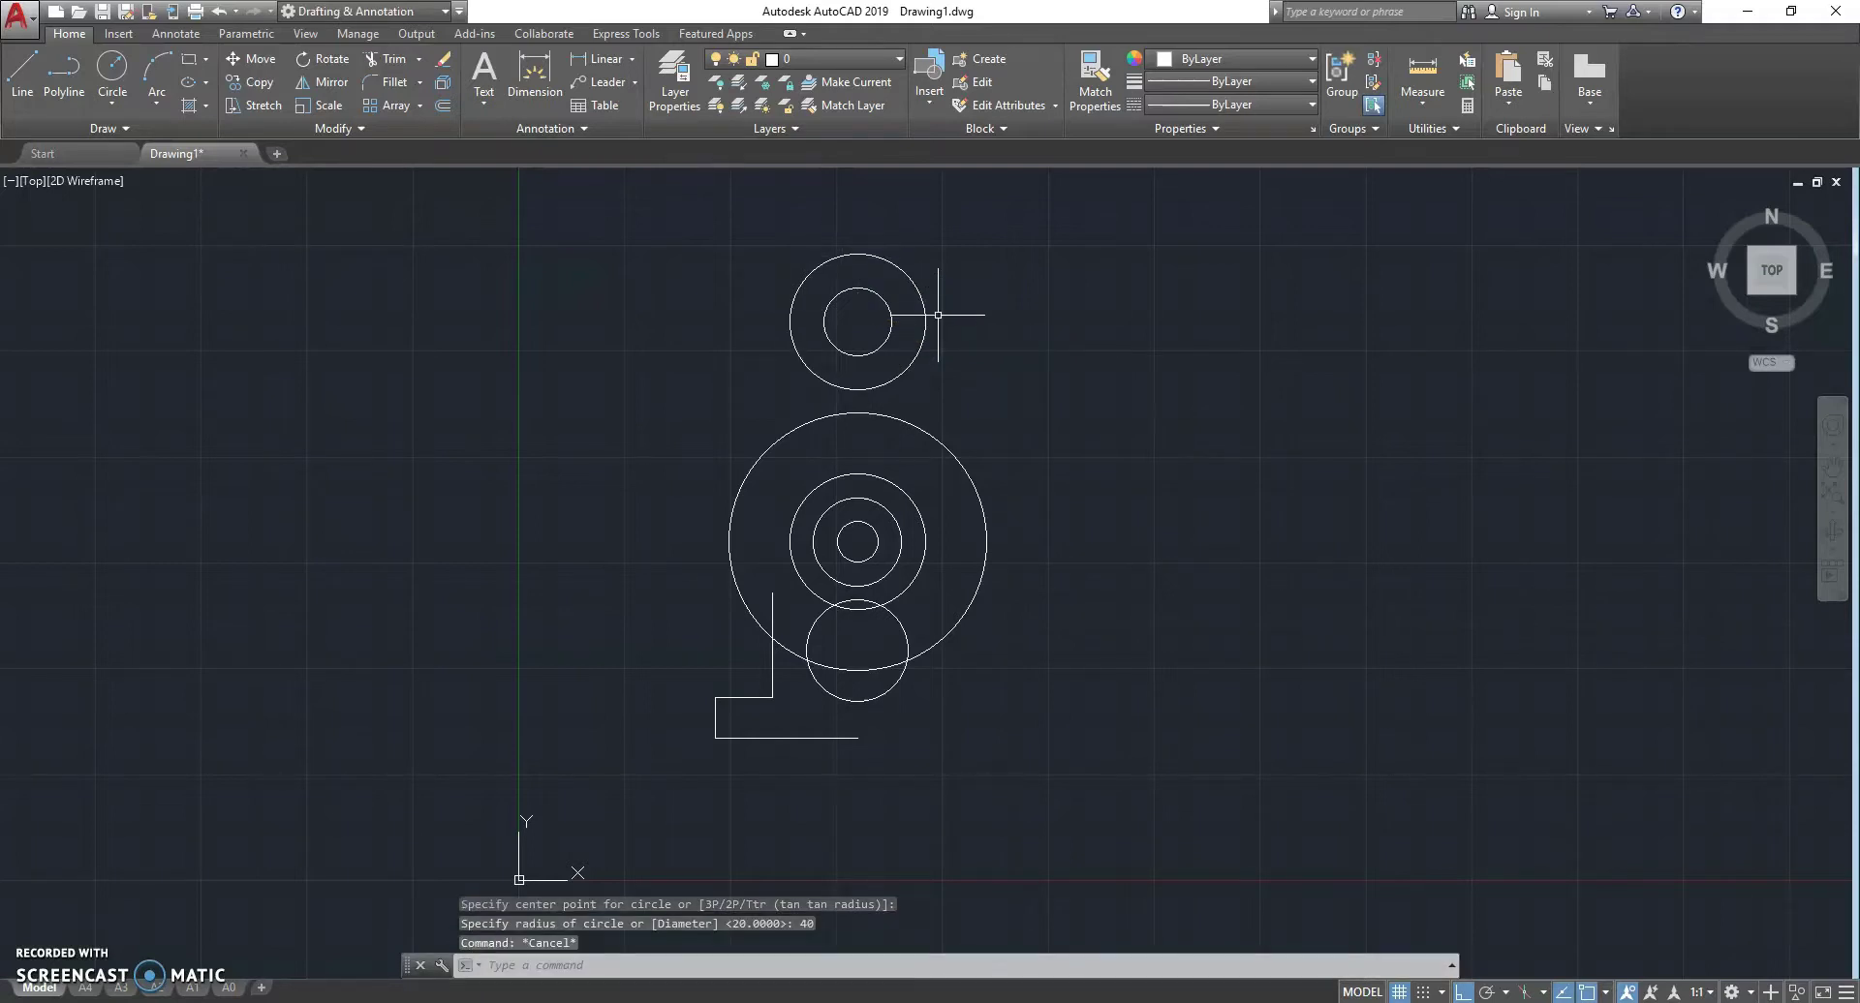
- Draw a radius-94 circle tangent to the upper radius-40 and central radius-76 circles
{"action": "type", "text": "c"}
{"action": "key", "text": "Return"}
{"action": "type", "text": "t"}
{"action": "key", "text": "Return"}
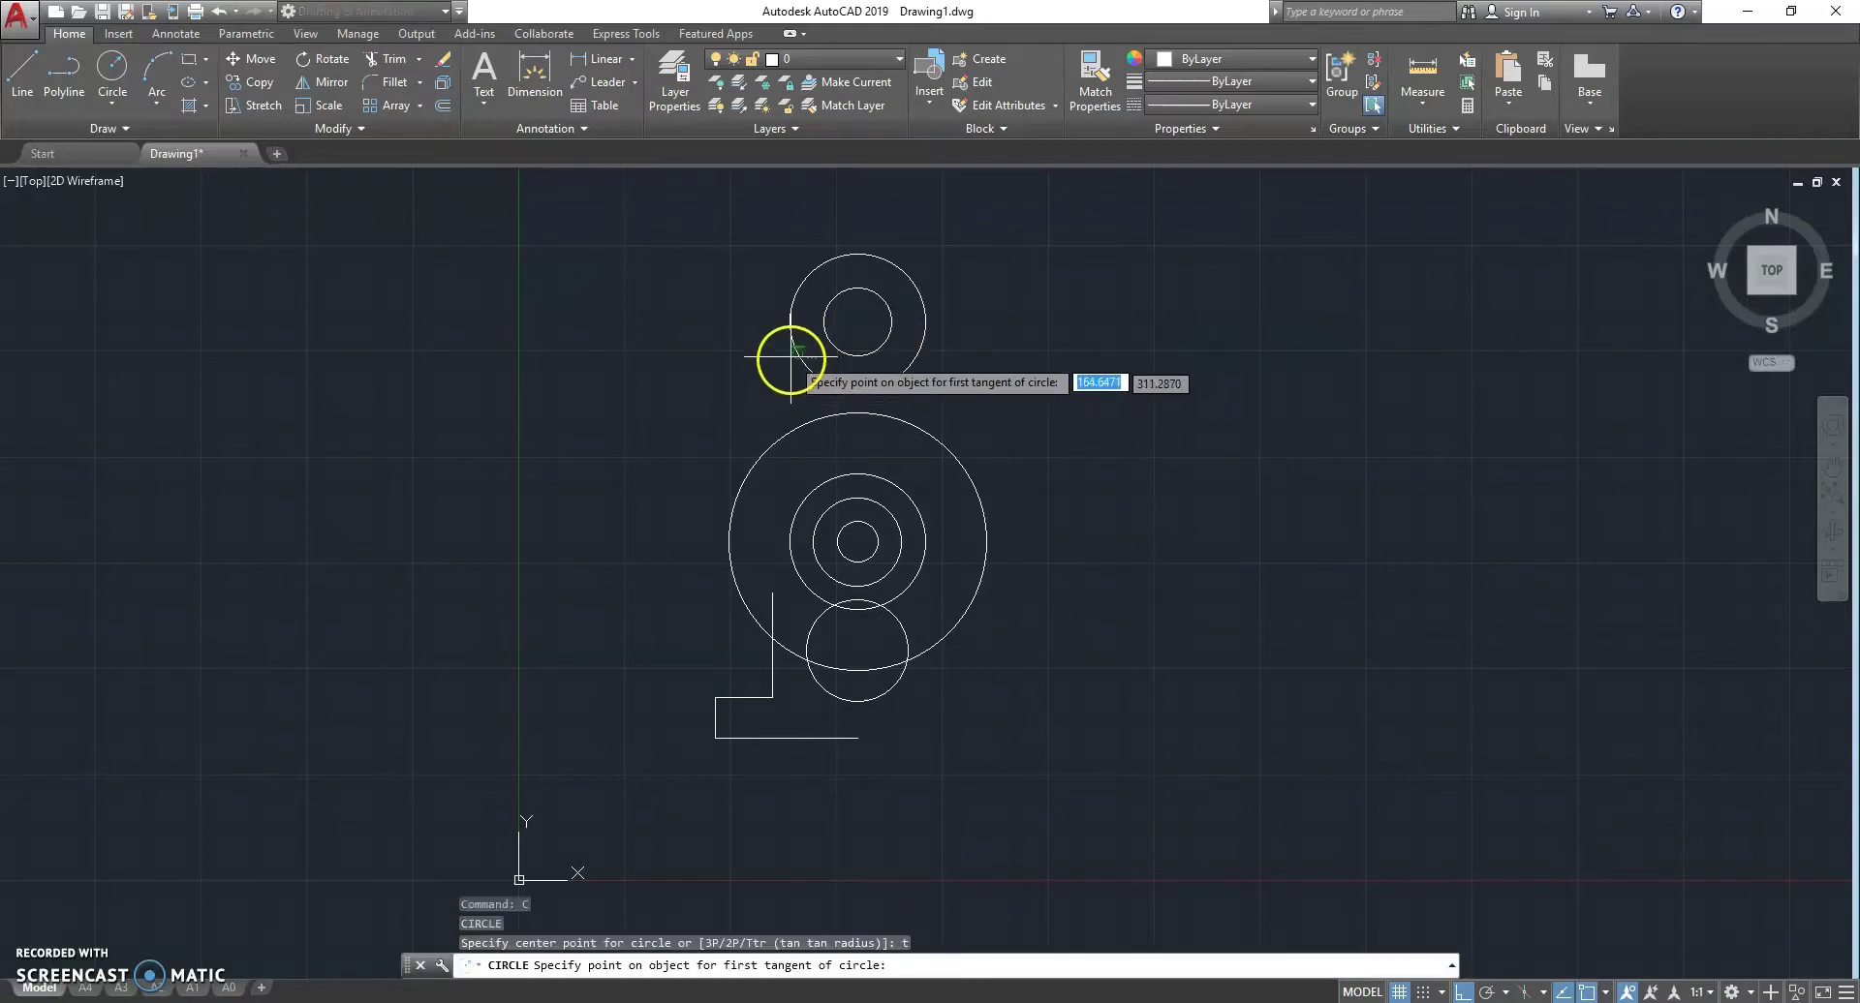
{"action": "left_click", "coordinate": [788, 360]}
{"action": "left_click", "coordinate": [748, 459]}
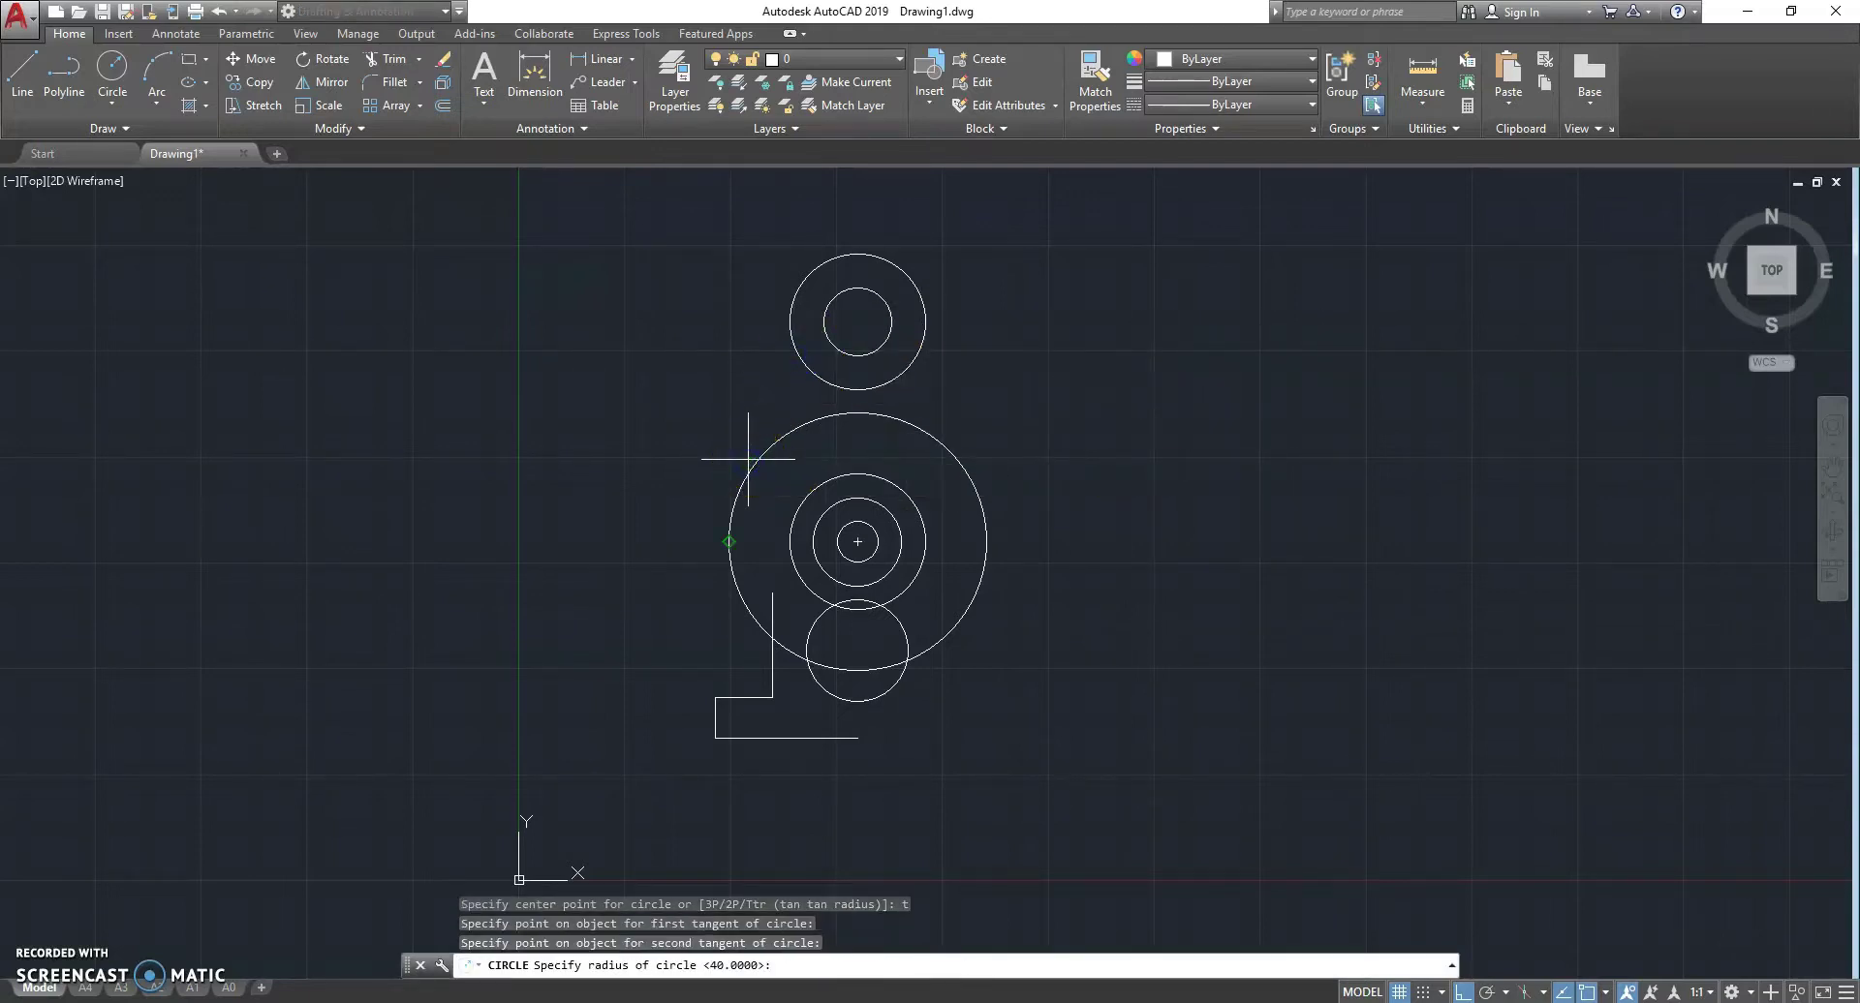
{"action": "type", "text": "94"}
{"action": "key", "text": "Return"}
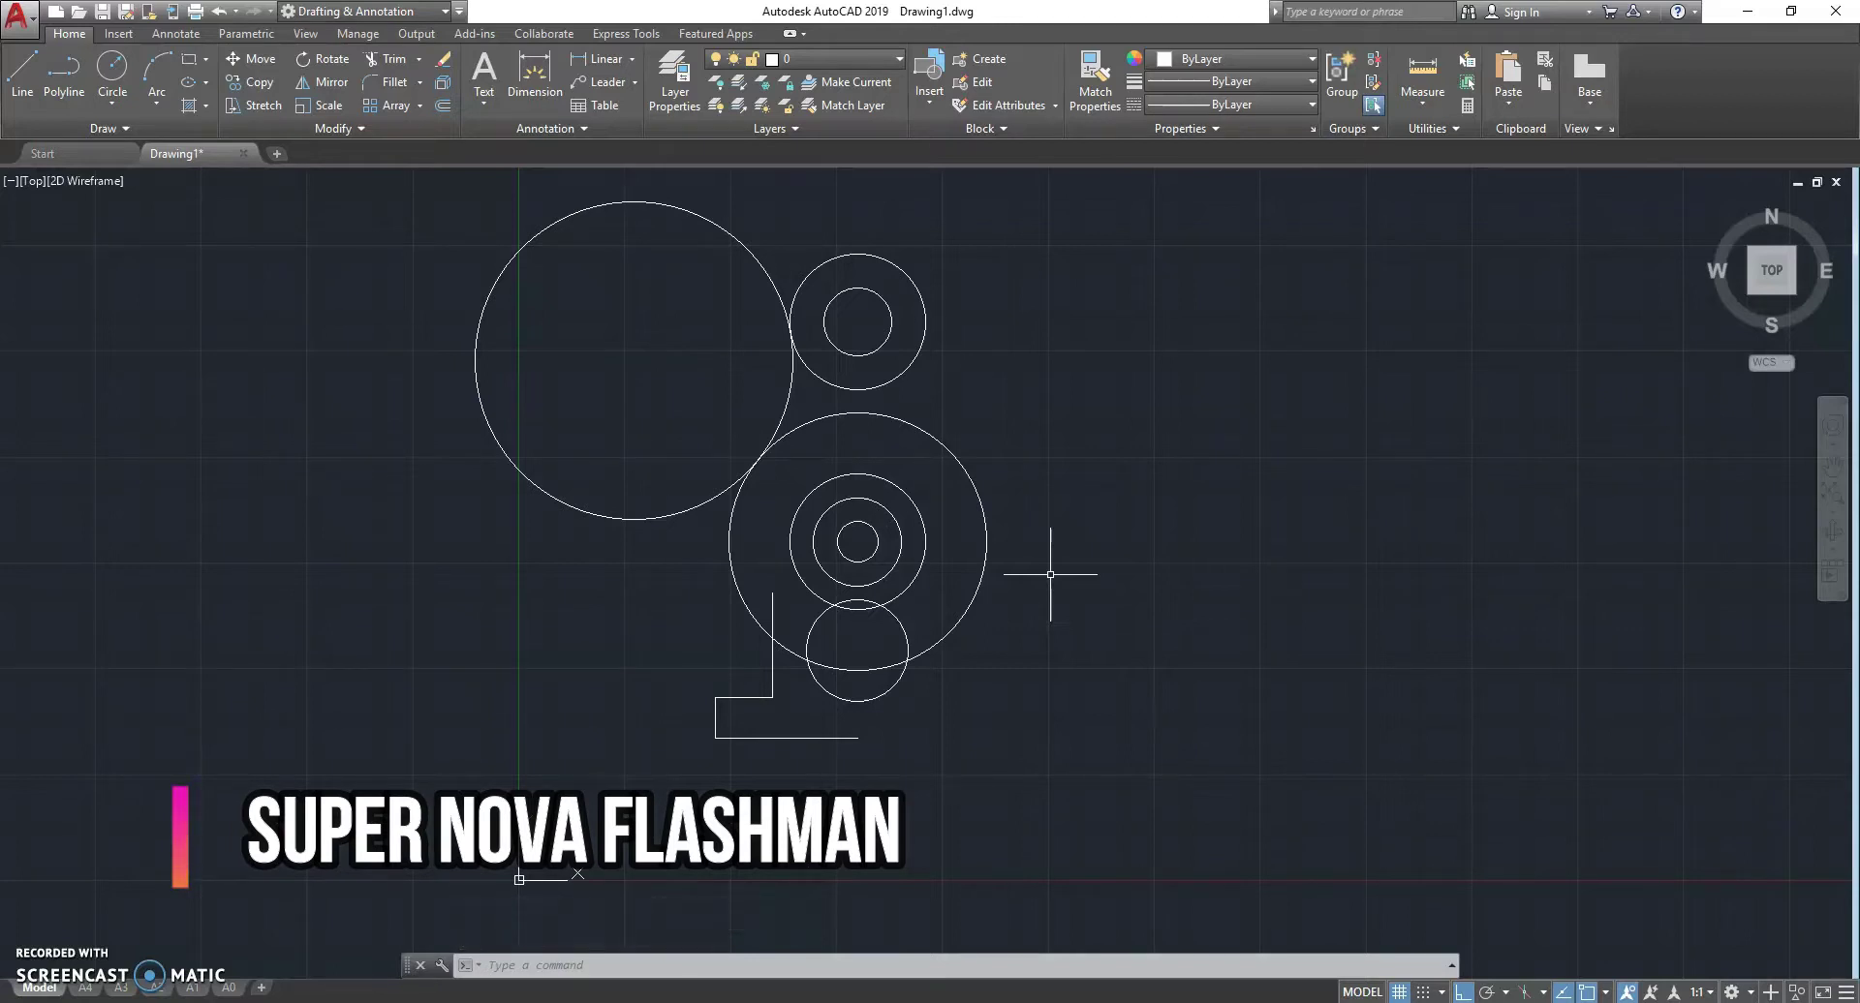
- Trim the radius-94 circle and the vertical line stub into one smooth curved edge
{"action": "left_click", "coordinate": [783, 617]}
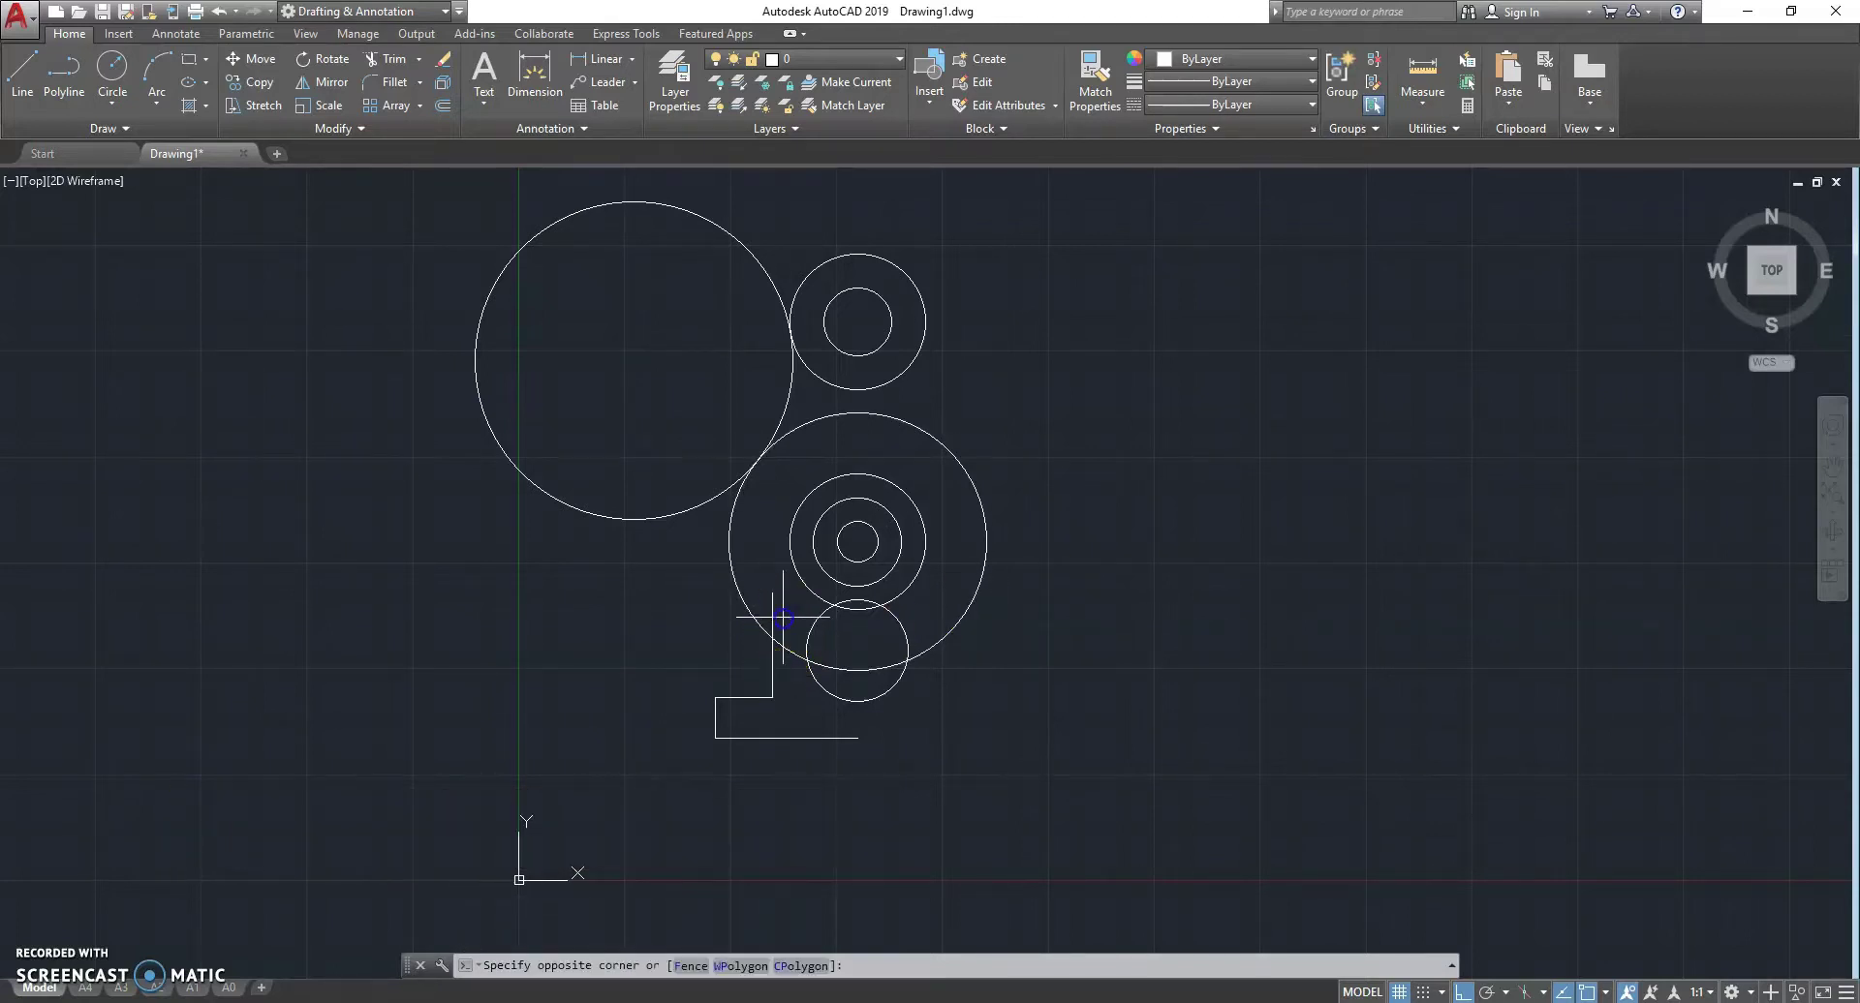
{"action": "left_click", "coordinate": [726, 651]}
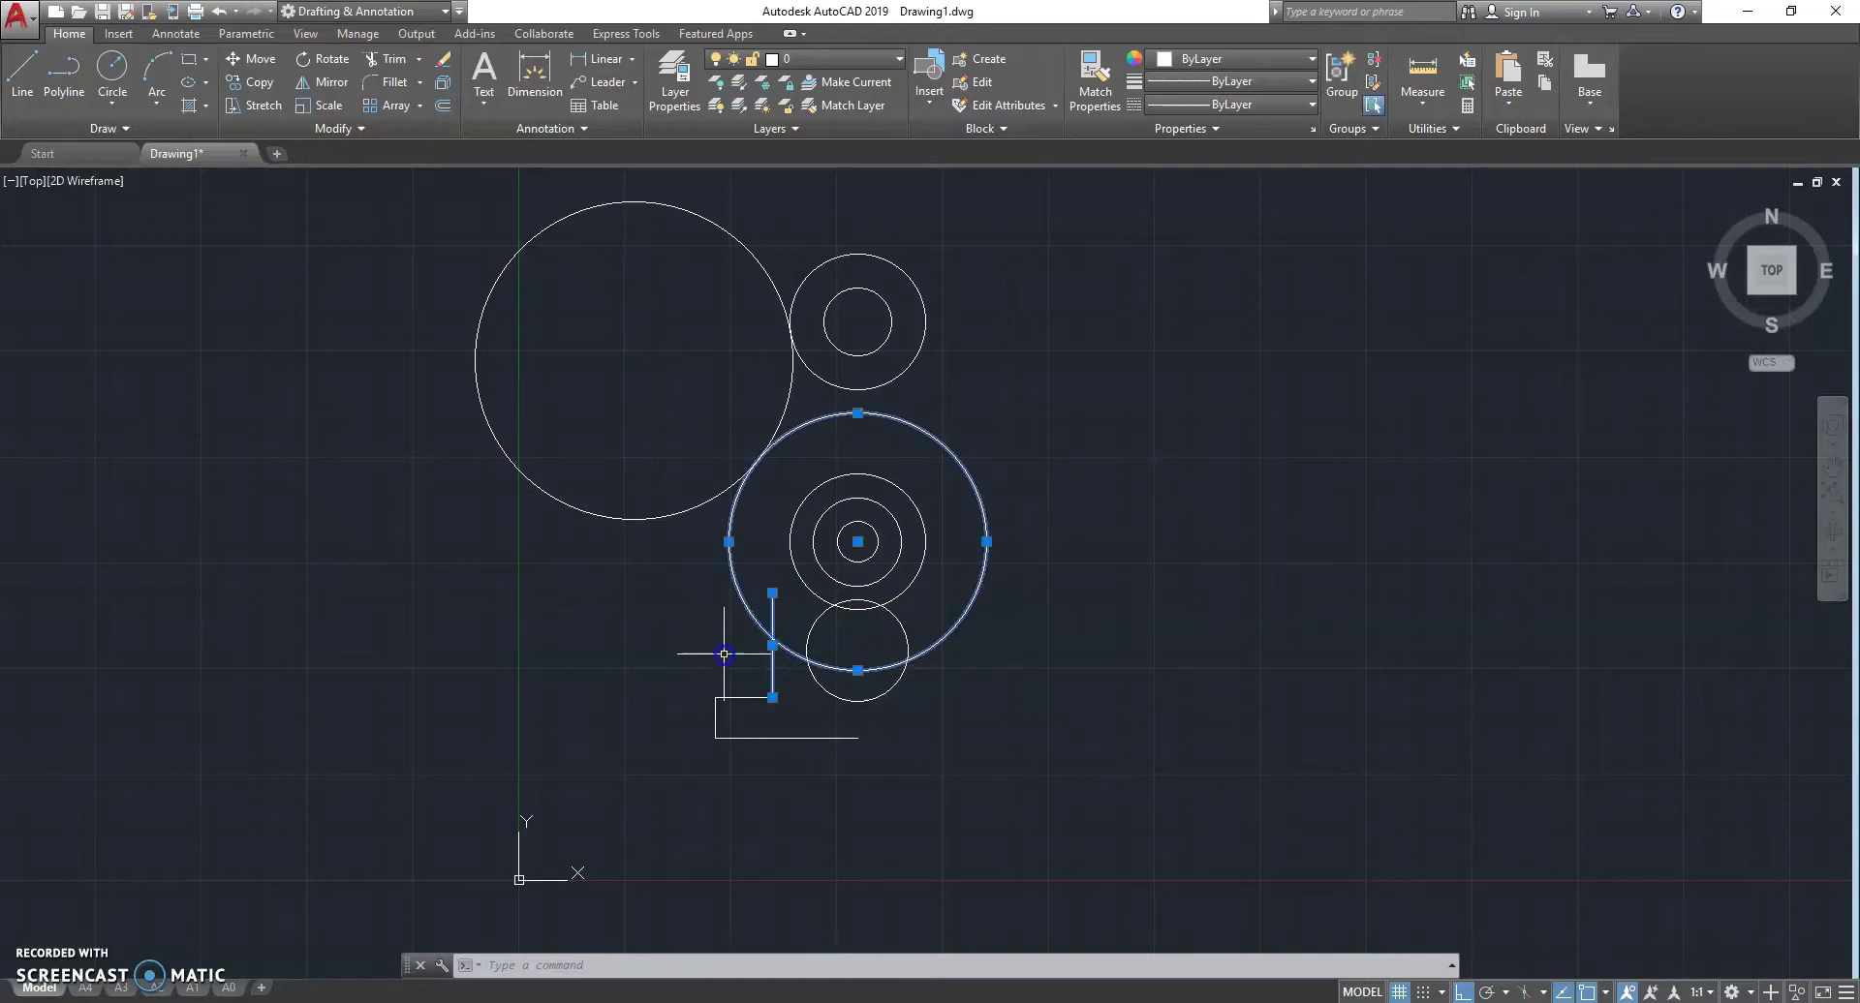
{"action": "left_click", "coordinate": [811, 339]}
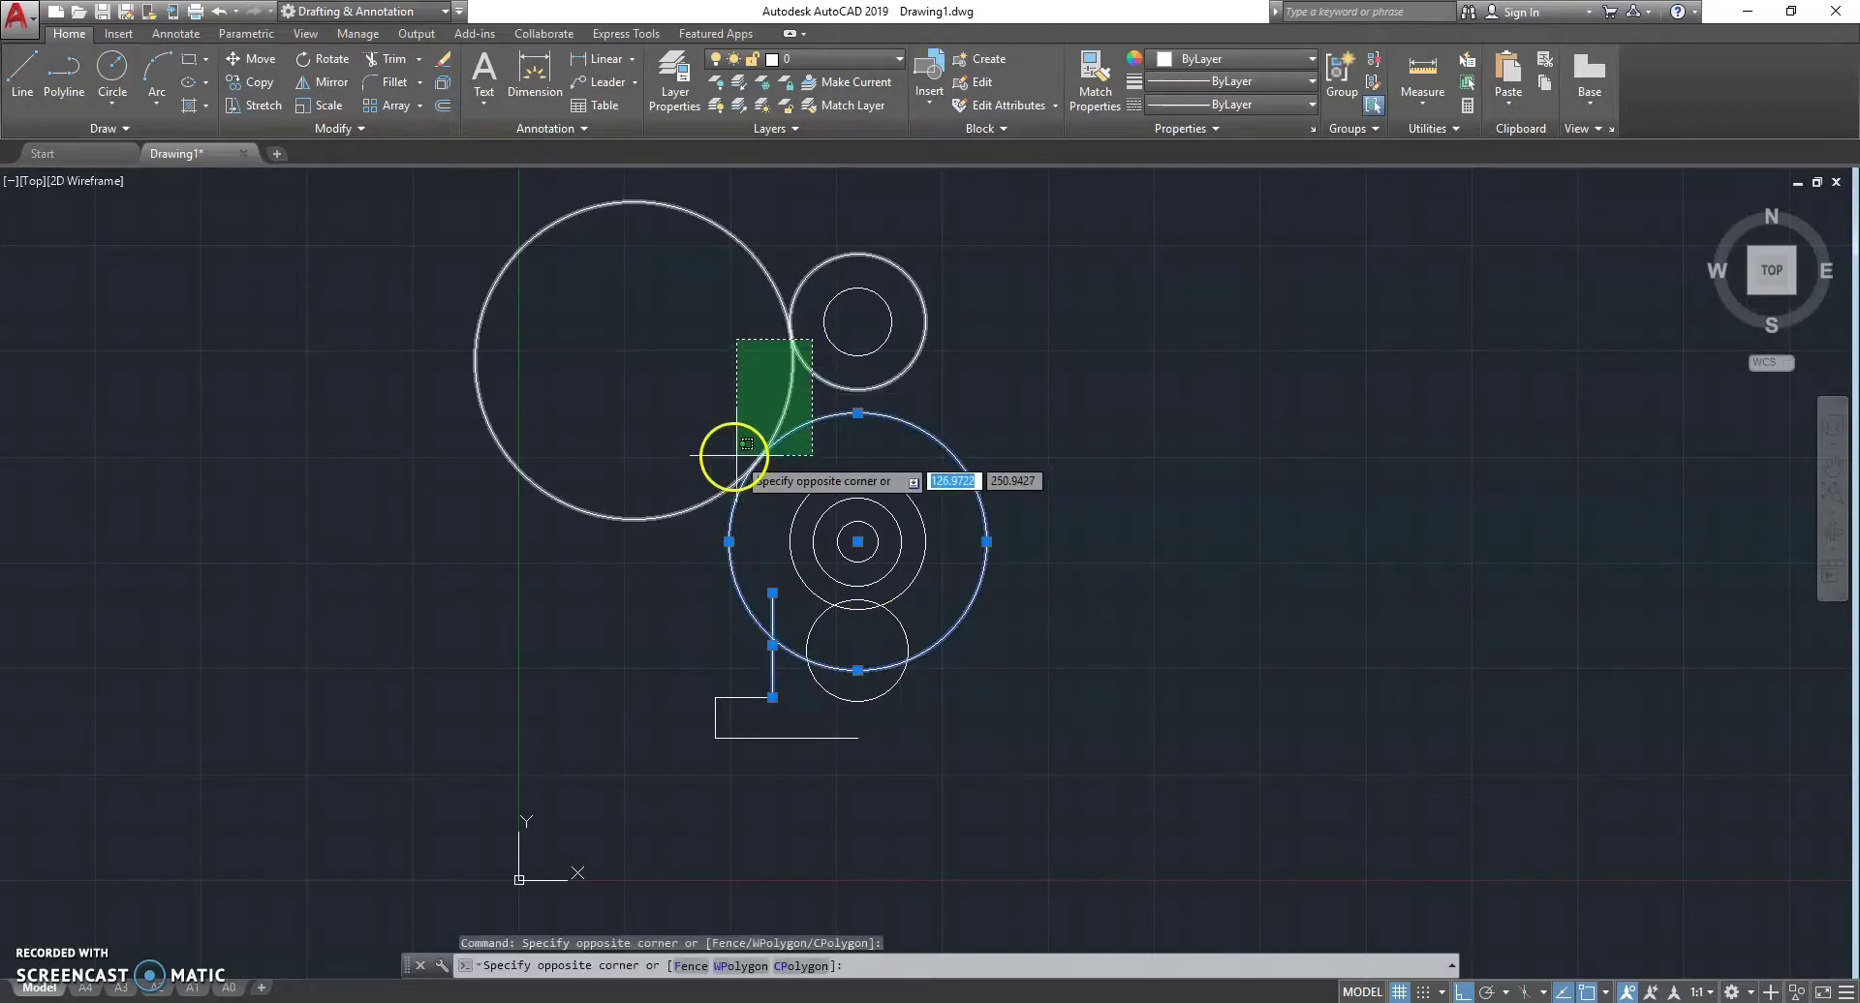
{"action": "left_click", "coordinate": [801, 433]}
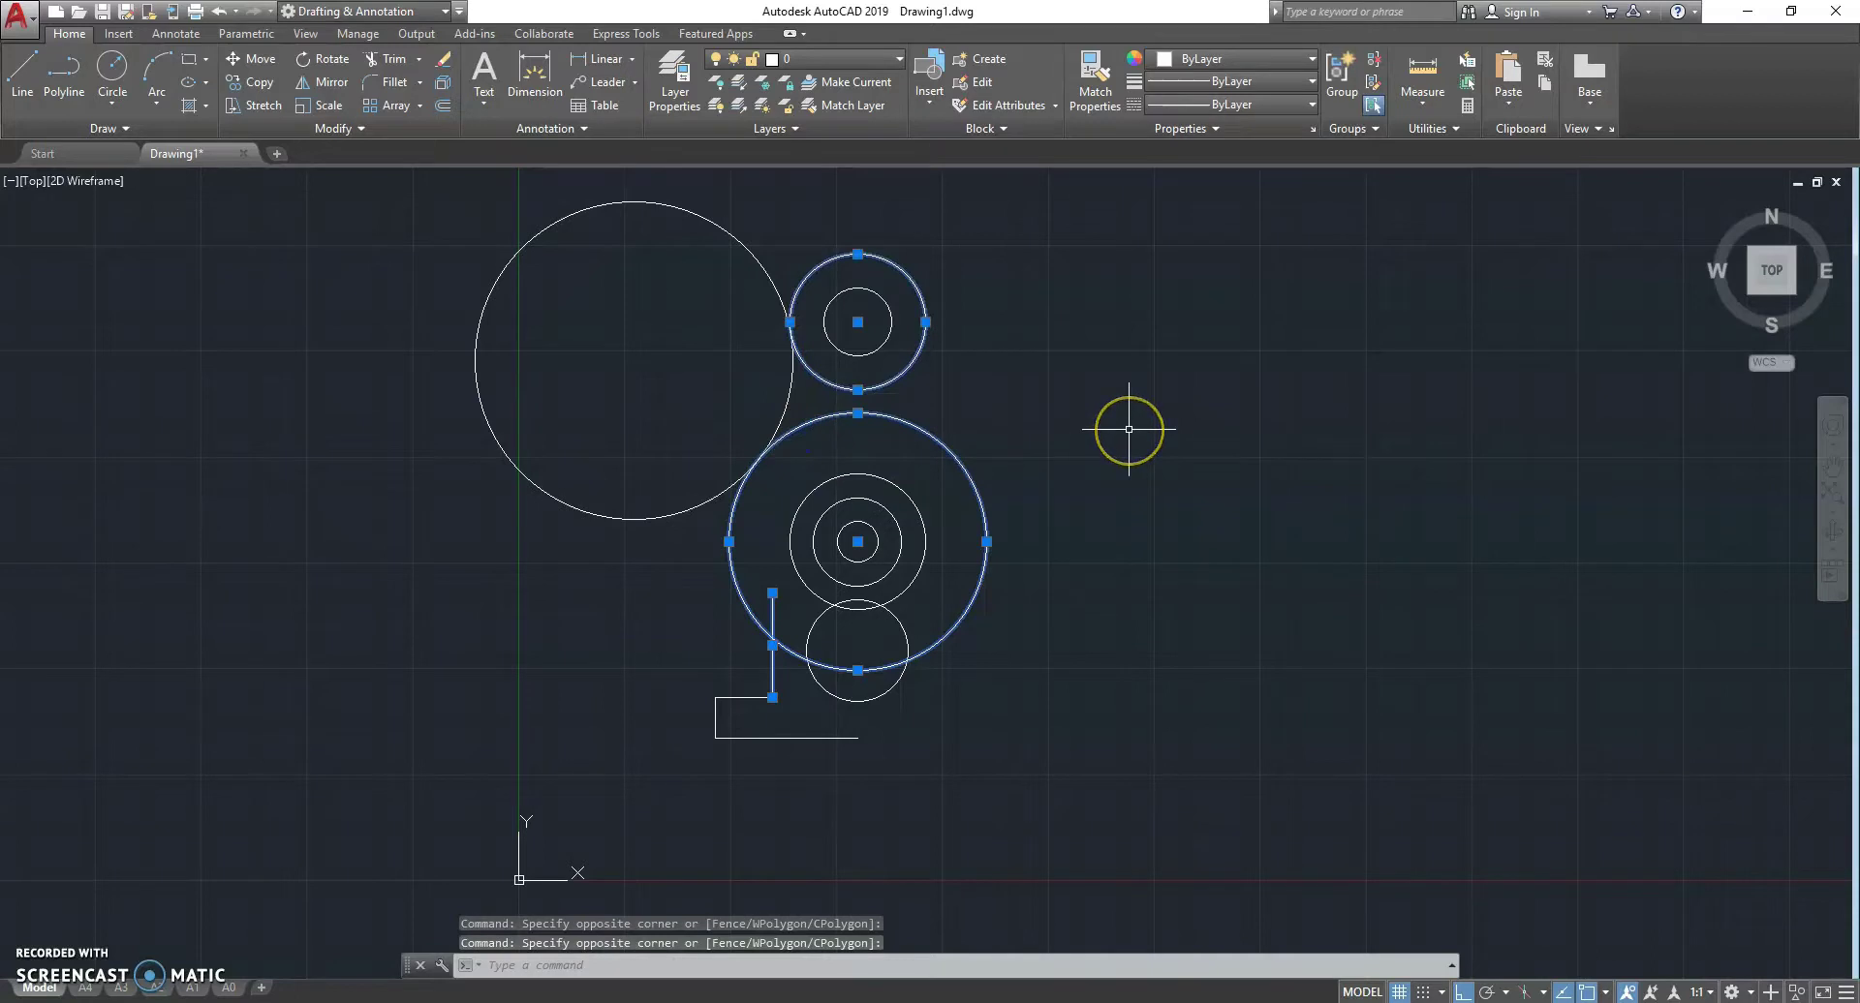
{"action": "left_click", "coordinate": [651, 519]}
{"action": "left_click", "coordinate": [601, 573]}
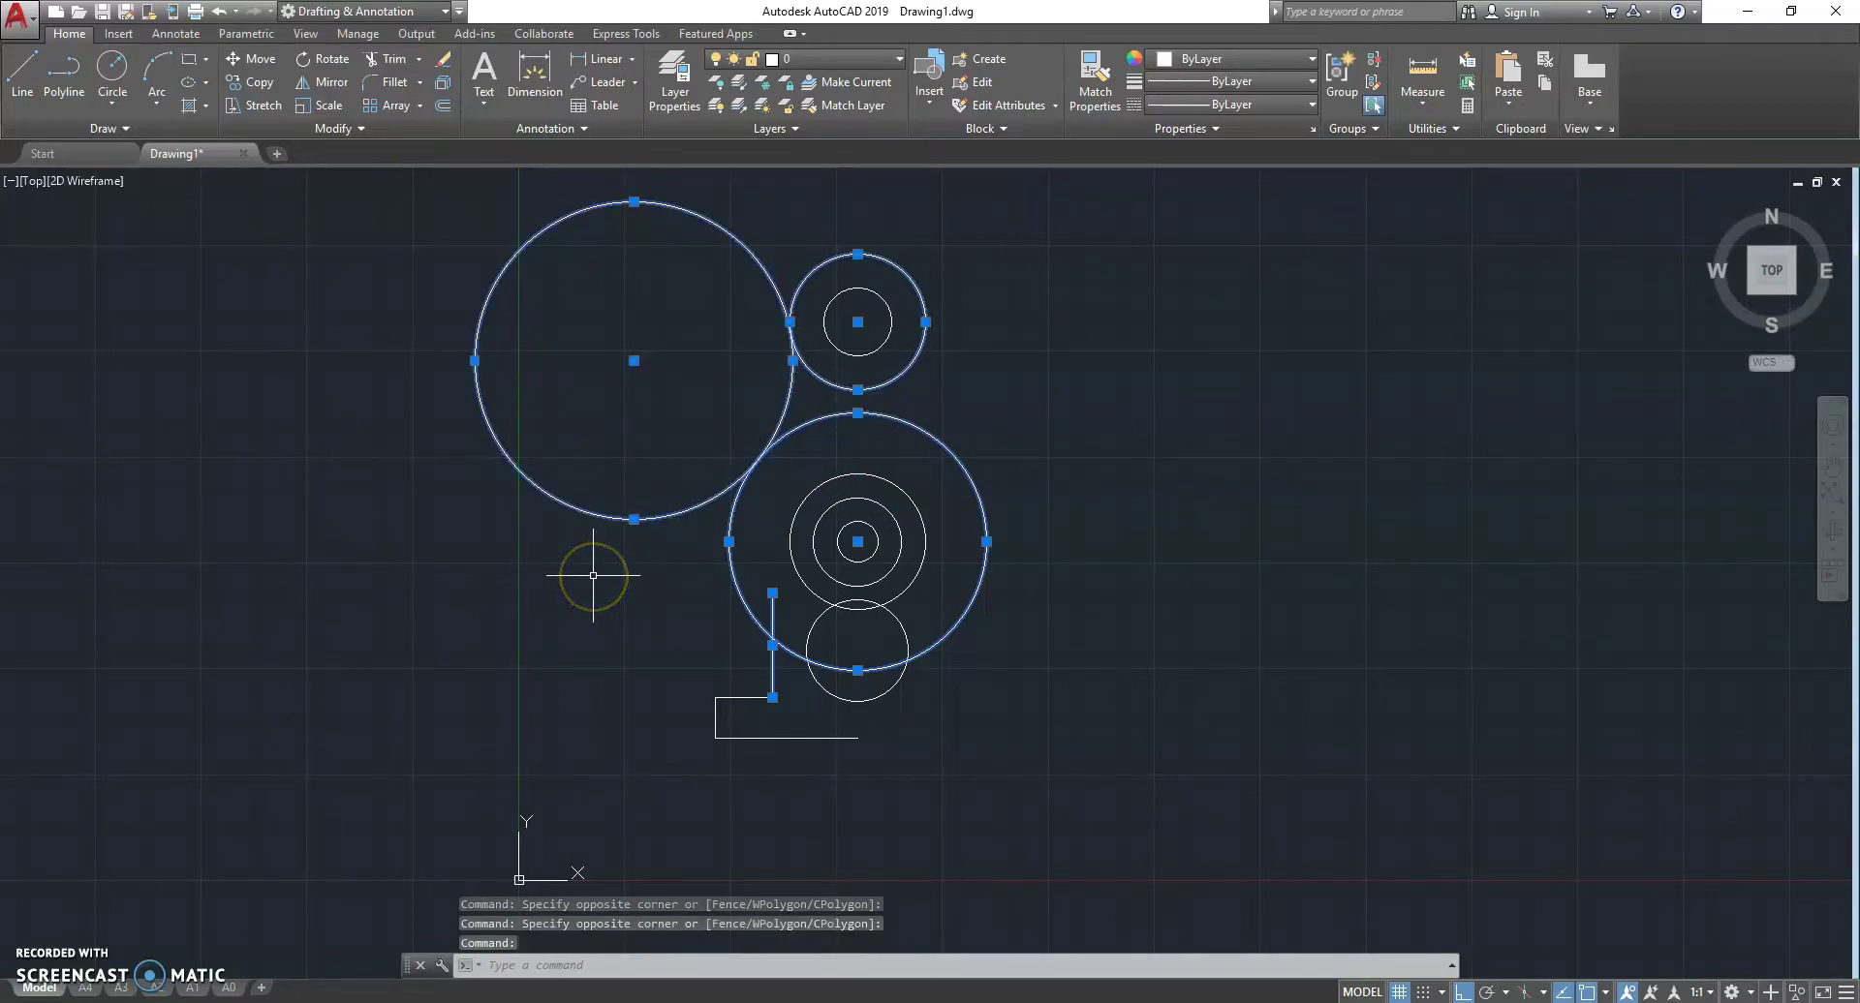
{"action": "type", "text": "tr"}
{"action": "key", "text": "Return"}
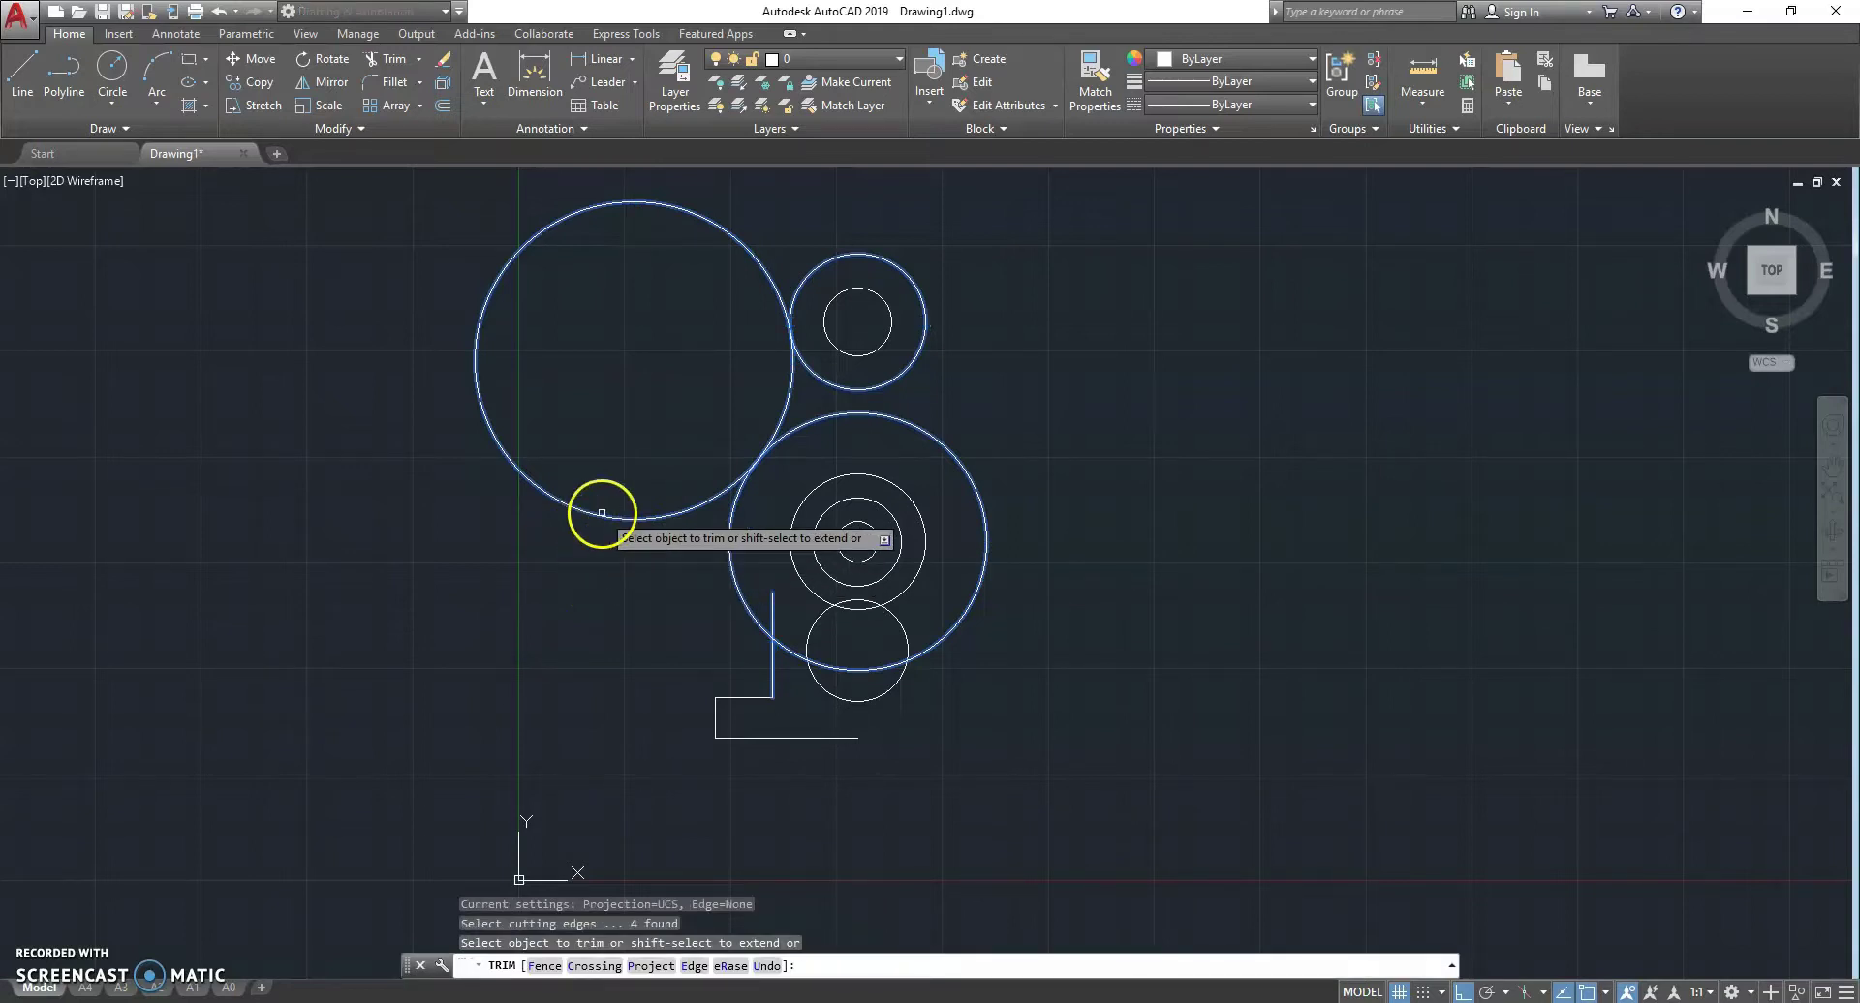
{"action": "left_click", "coordinate": [600, 515]}
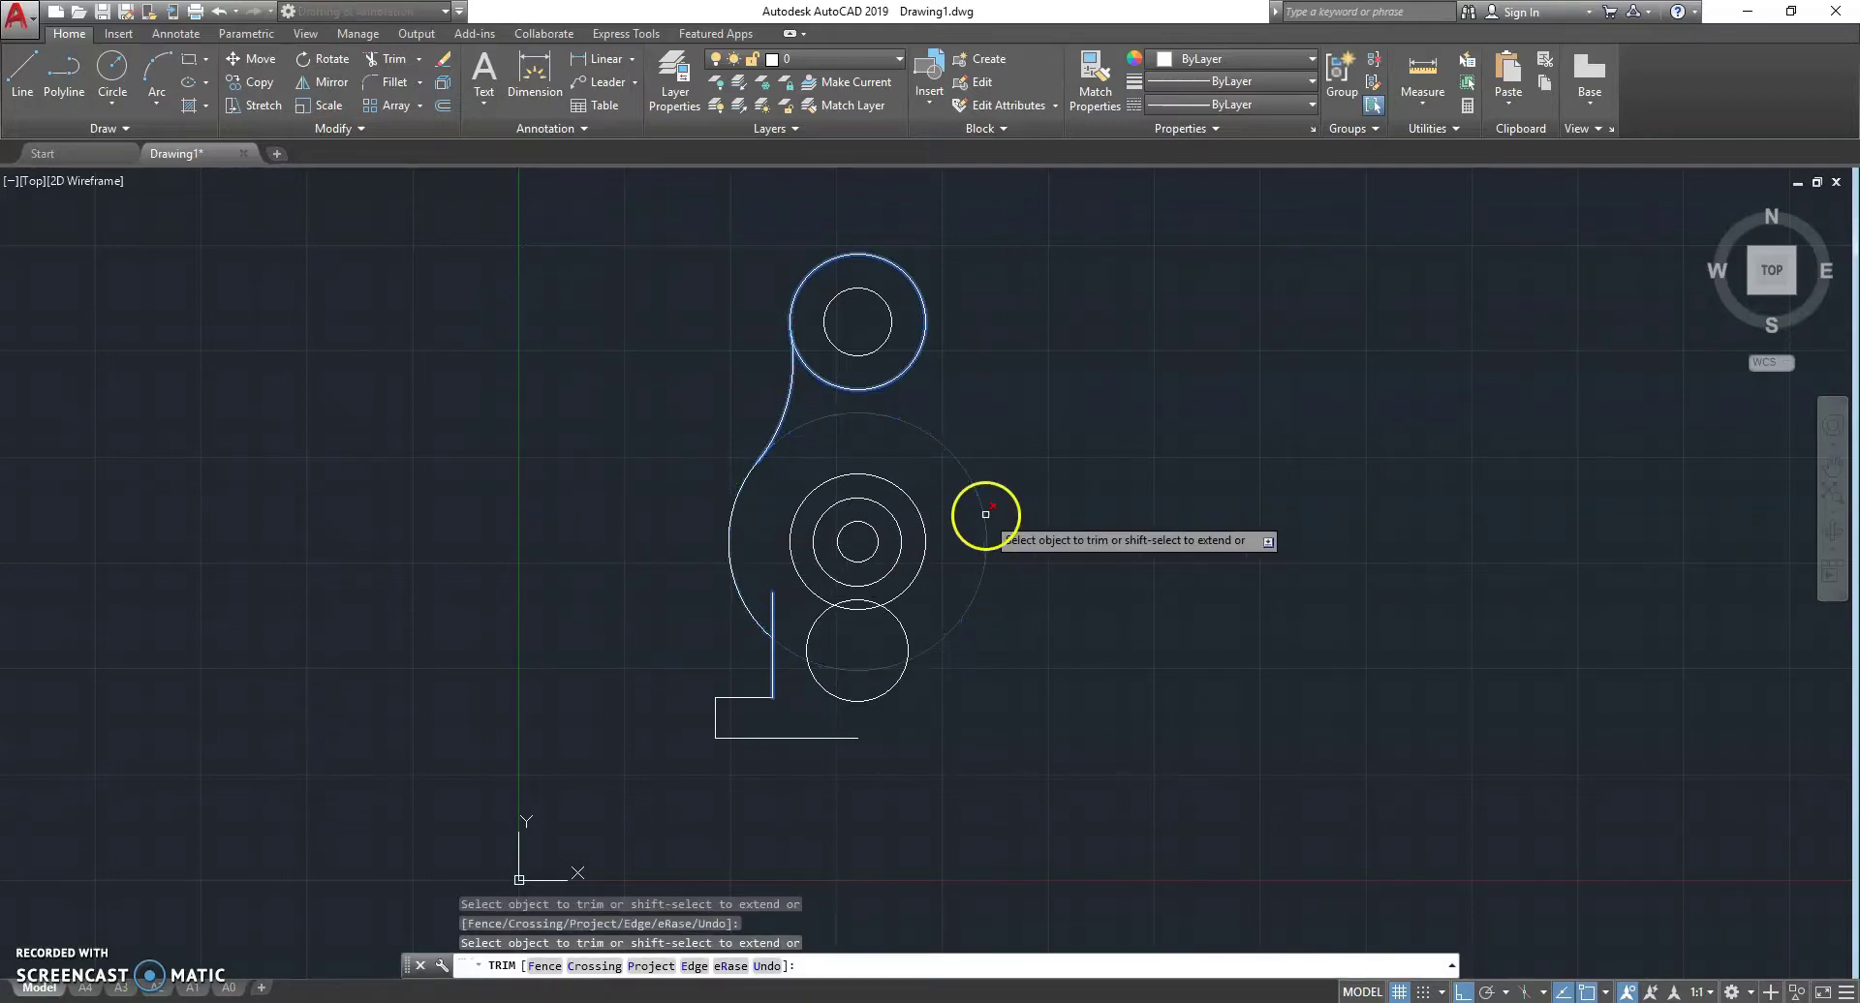
{"action": "left_click", "coordinate": [767, 614]}
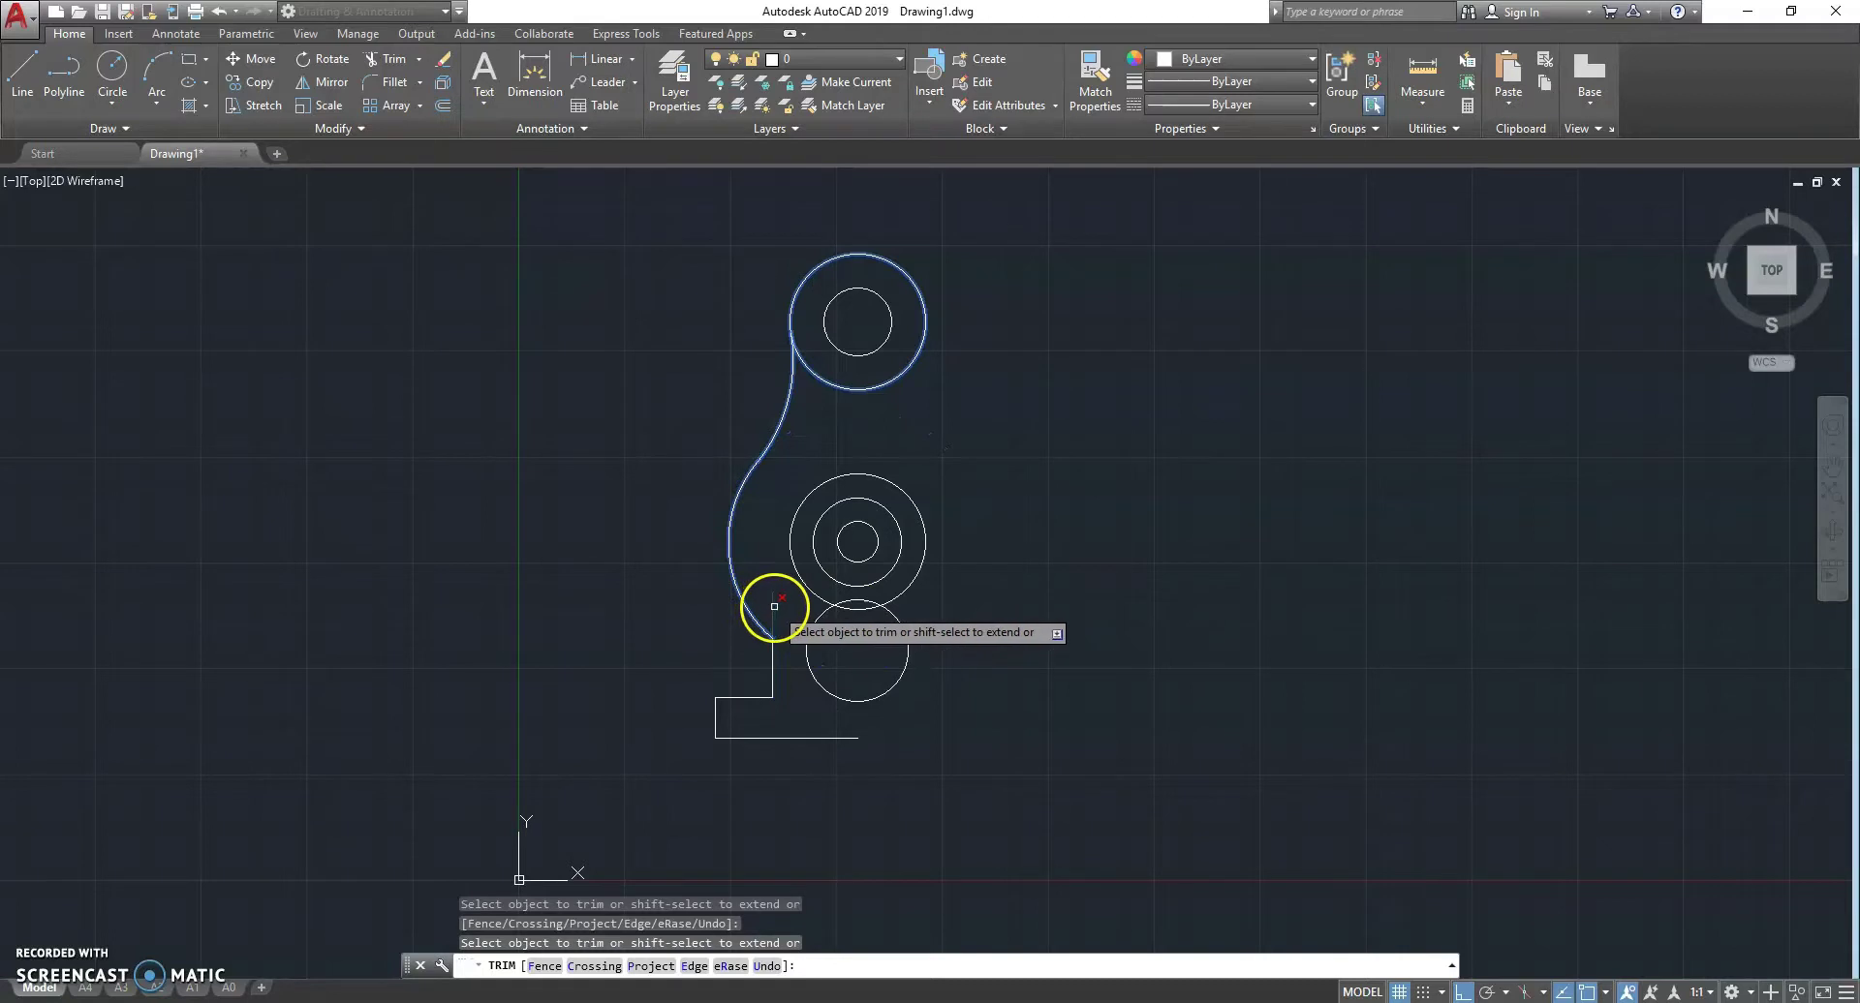
{"action": "key", "text": "Escape"}
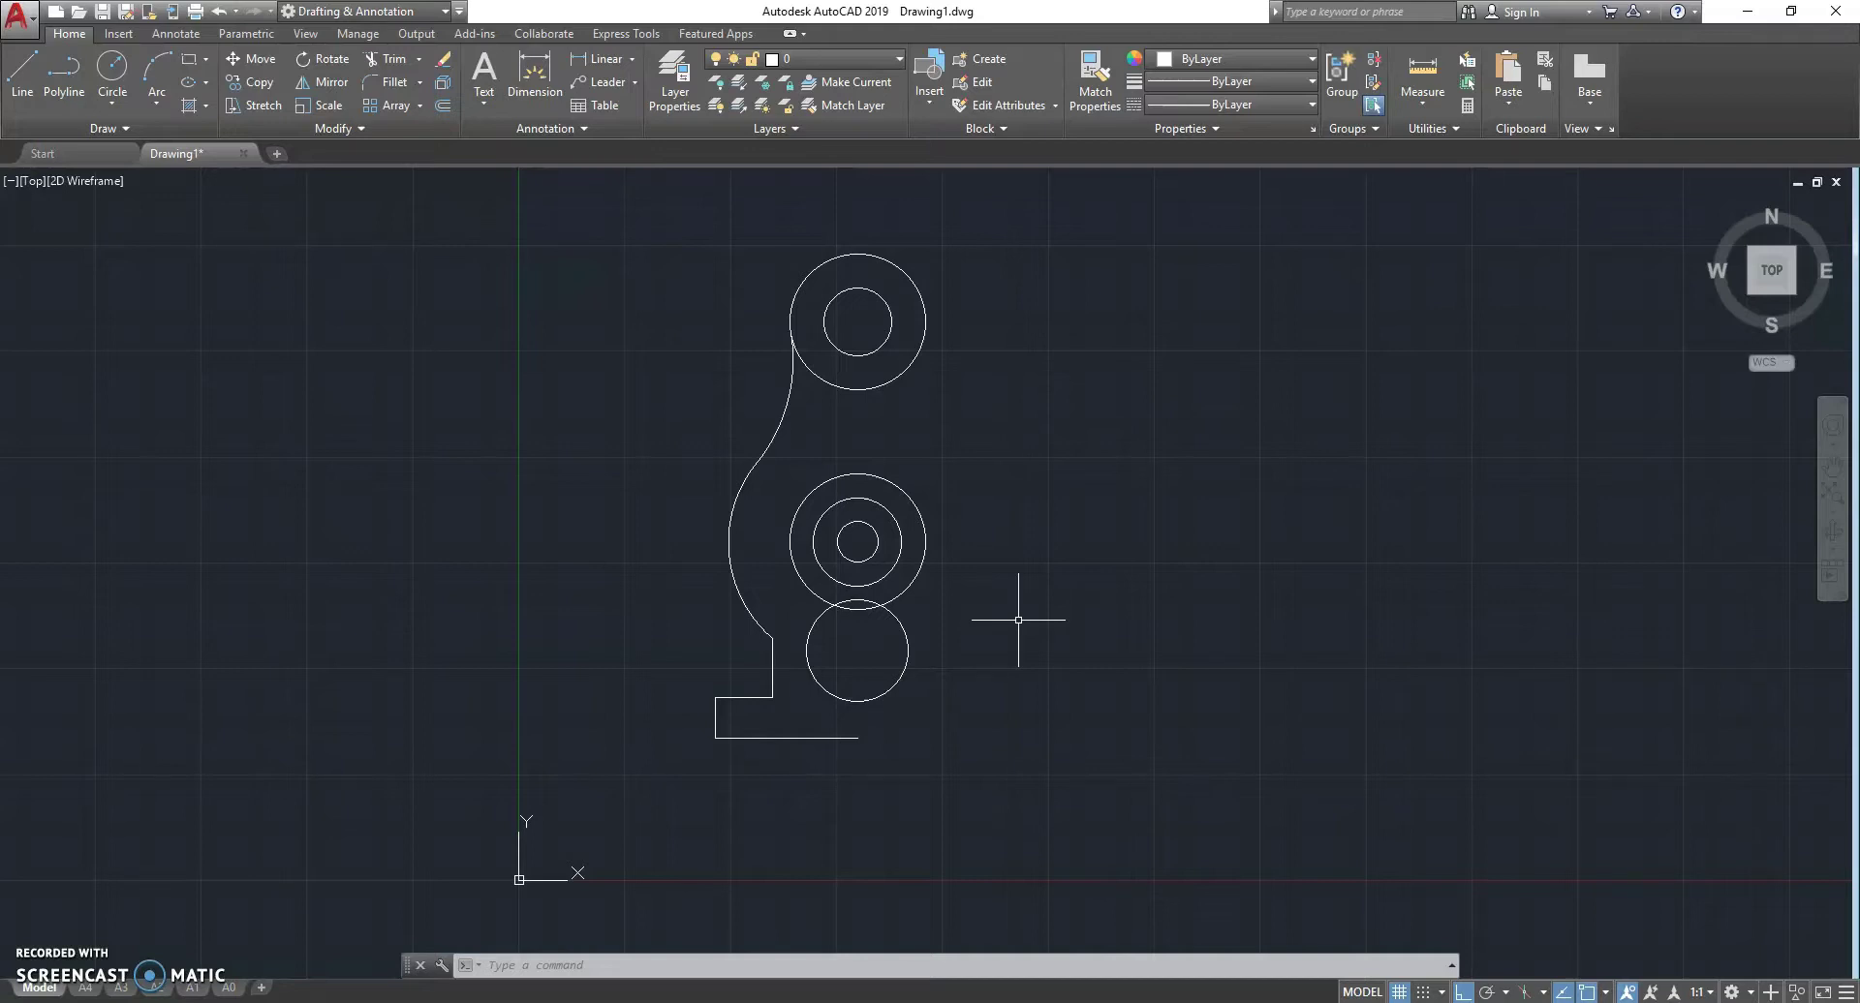
{"action": "type", "text": "c"}
- Offset the middle circle outward by 14
{"action": "key", "text": "Return"}
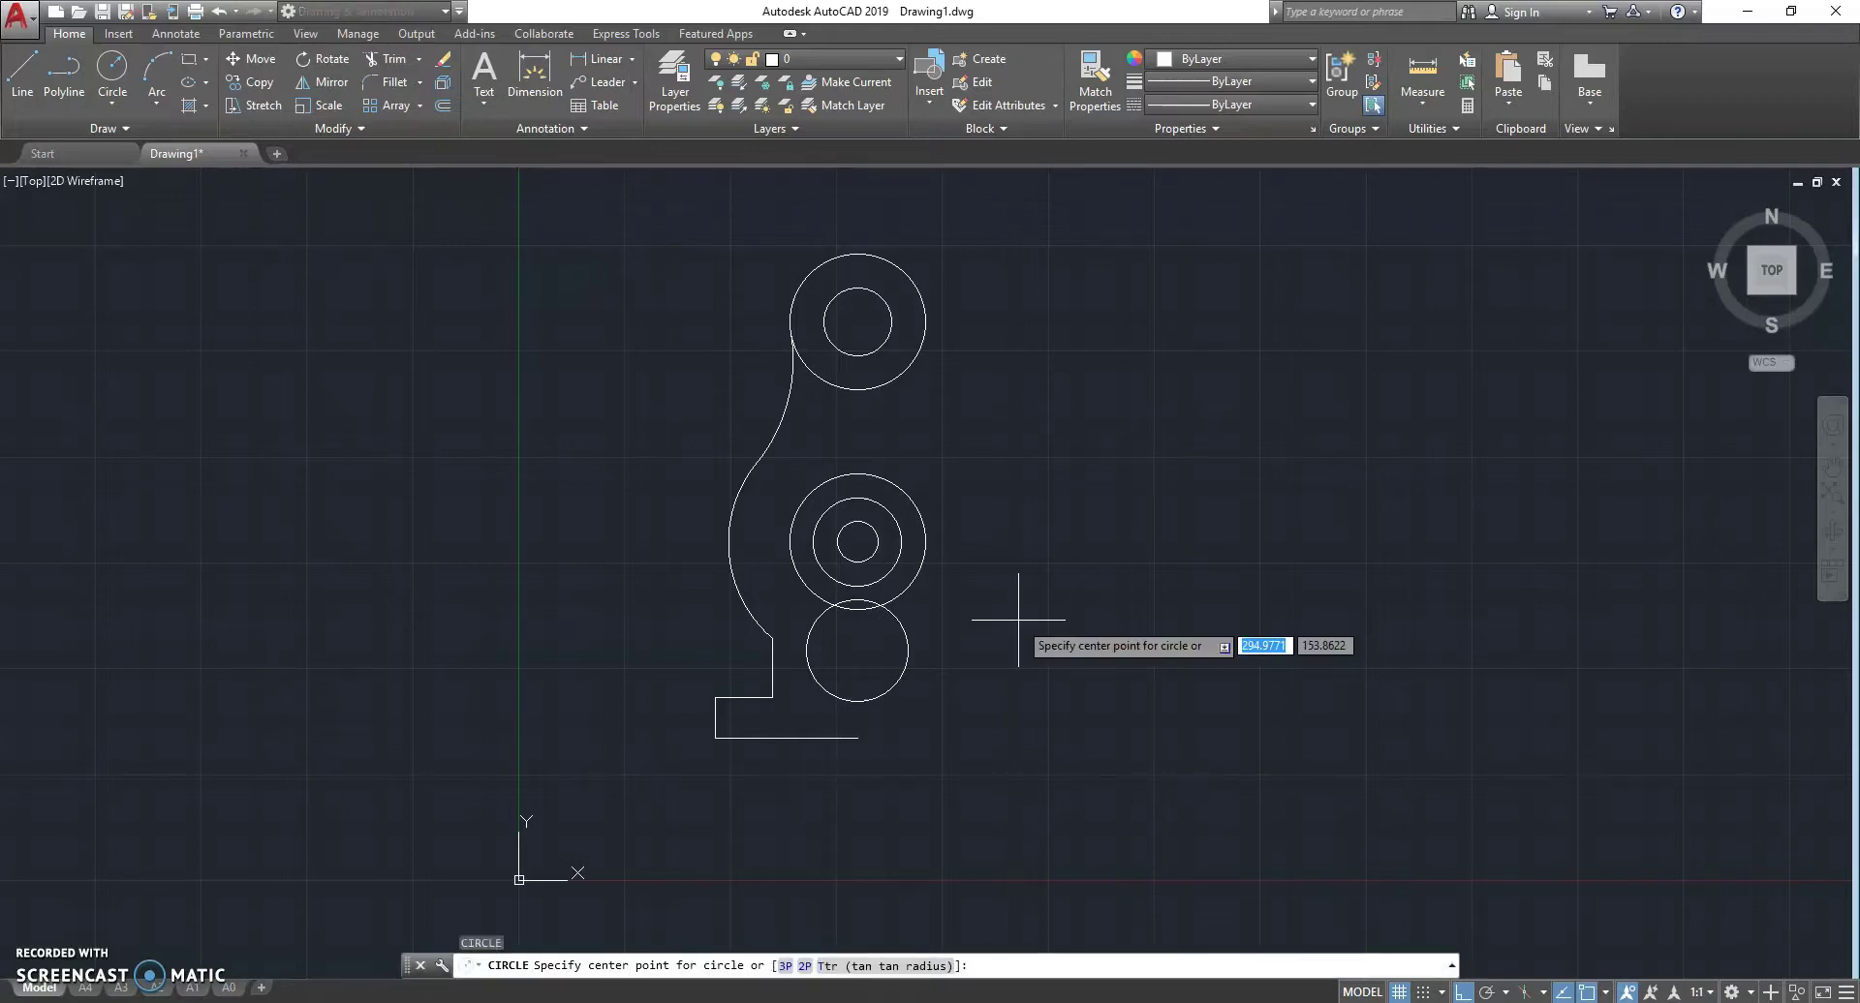
{"action": "left_click", "coordinate": [996, 620]}
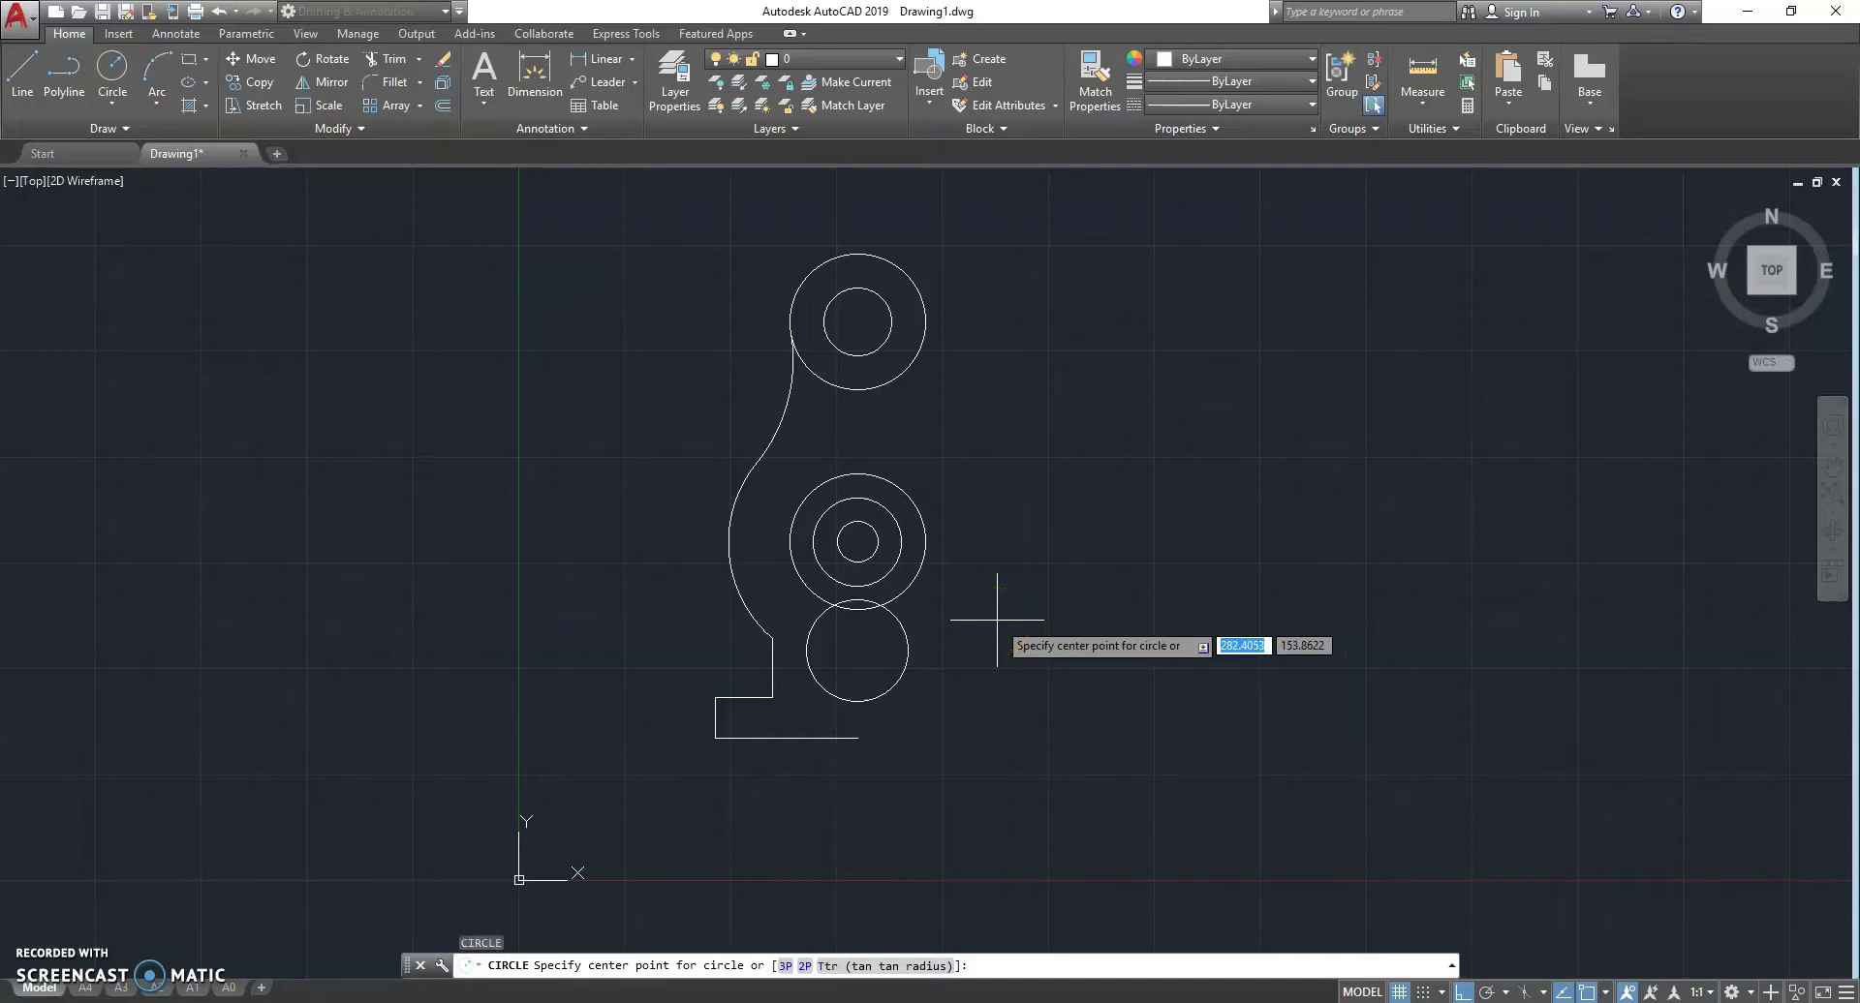
{"action": "key", "text": "Escape"}
{"action": "type", "text": "o"}
{"action": "key", "text": "Return"}
{"action": "type", "text": "14"}
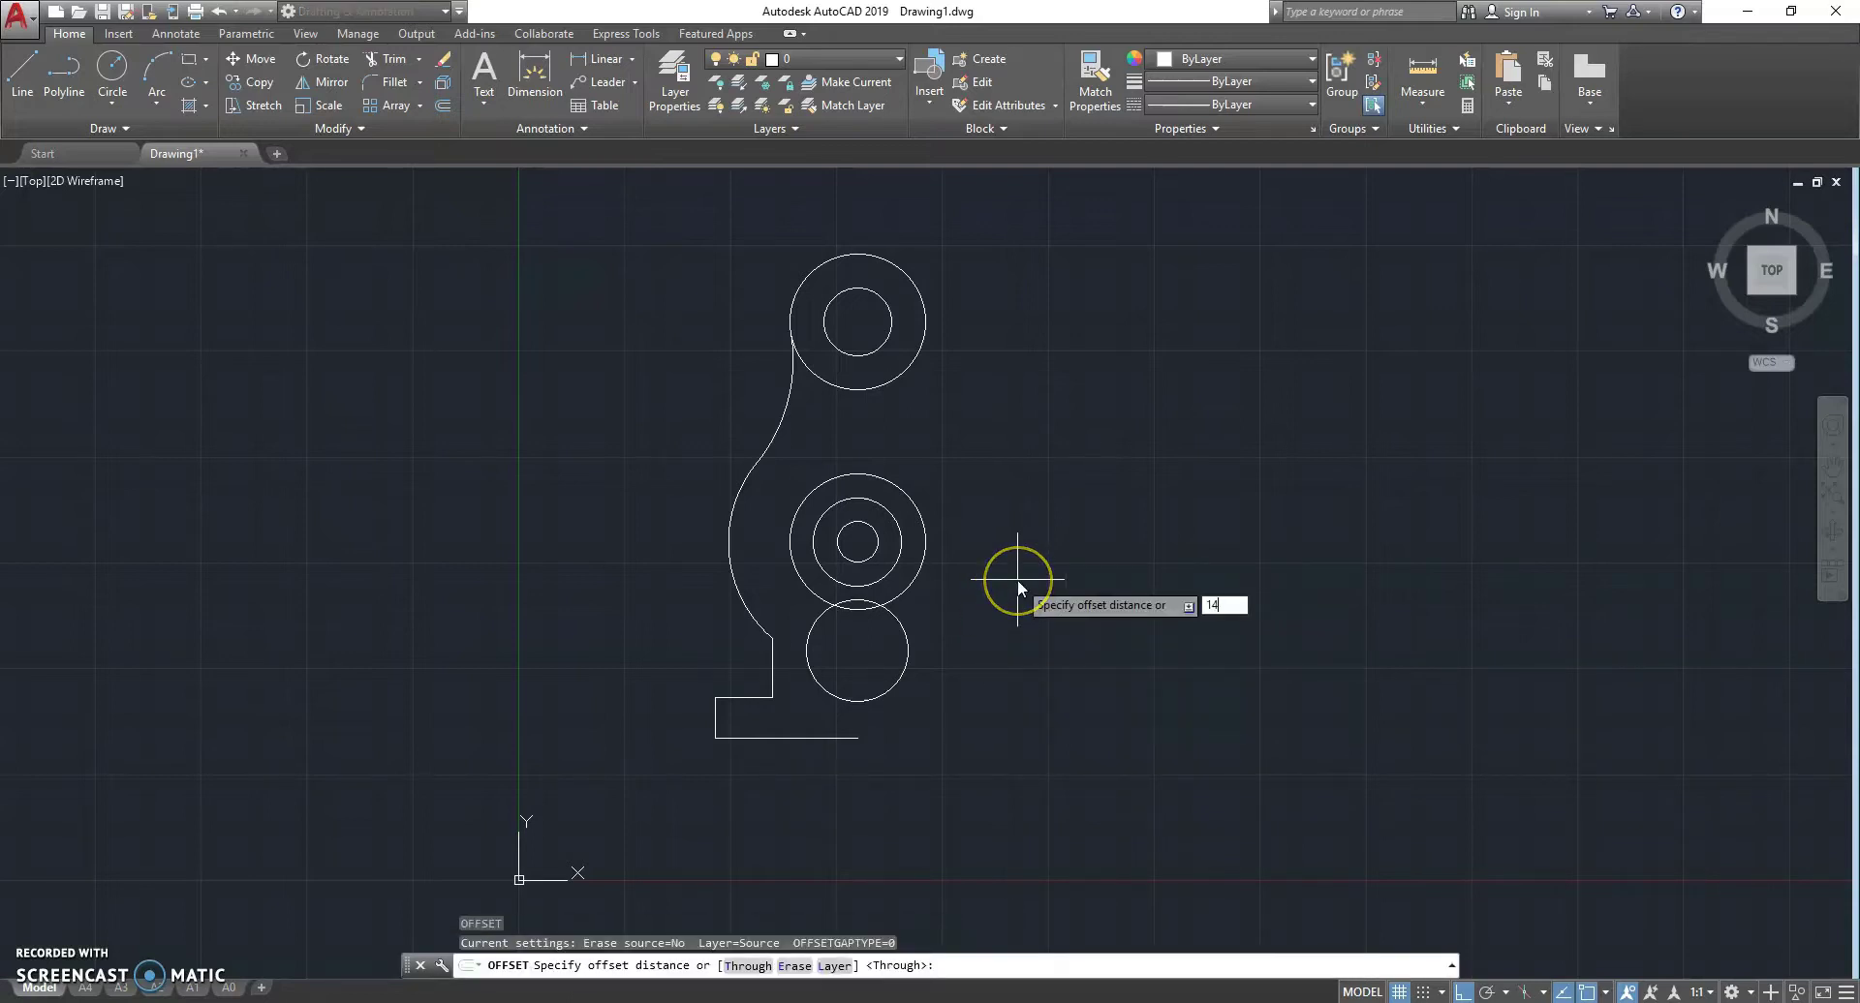
{"action": "key", "text": "Return"}
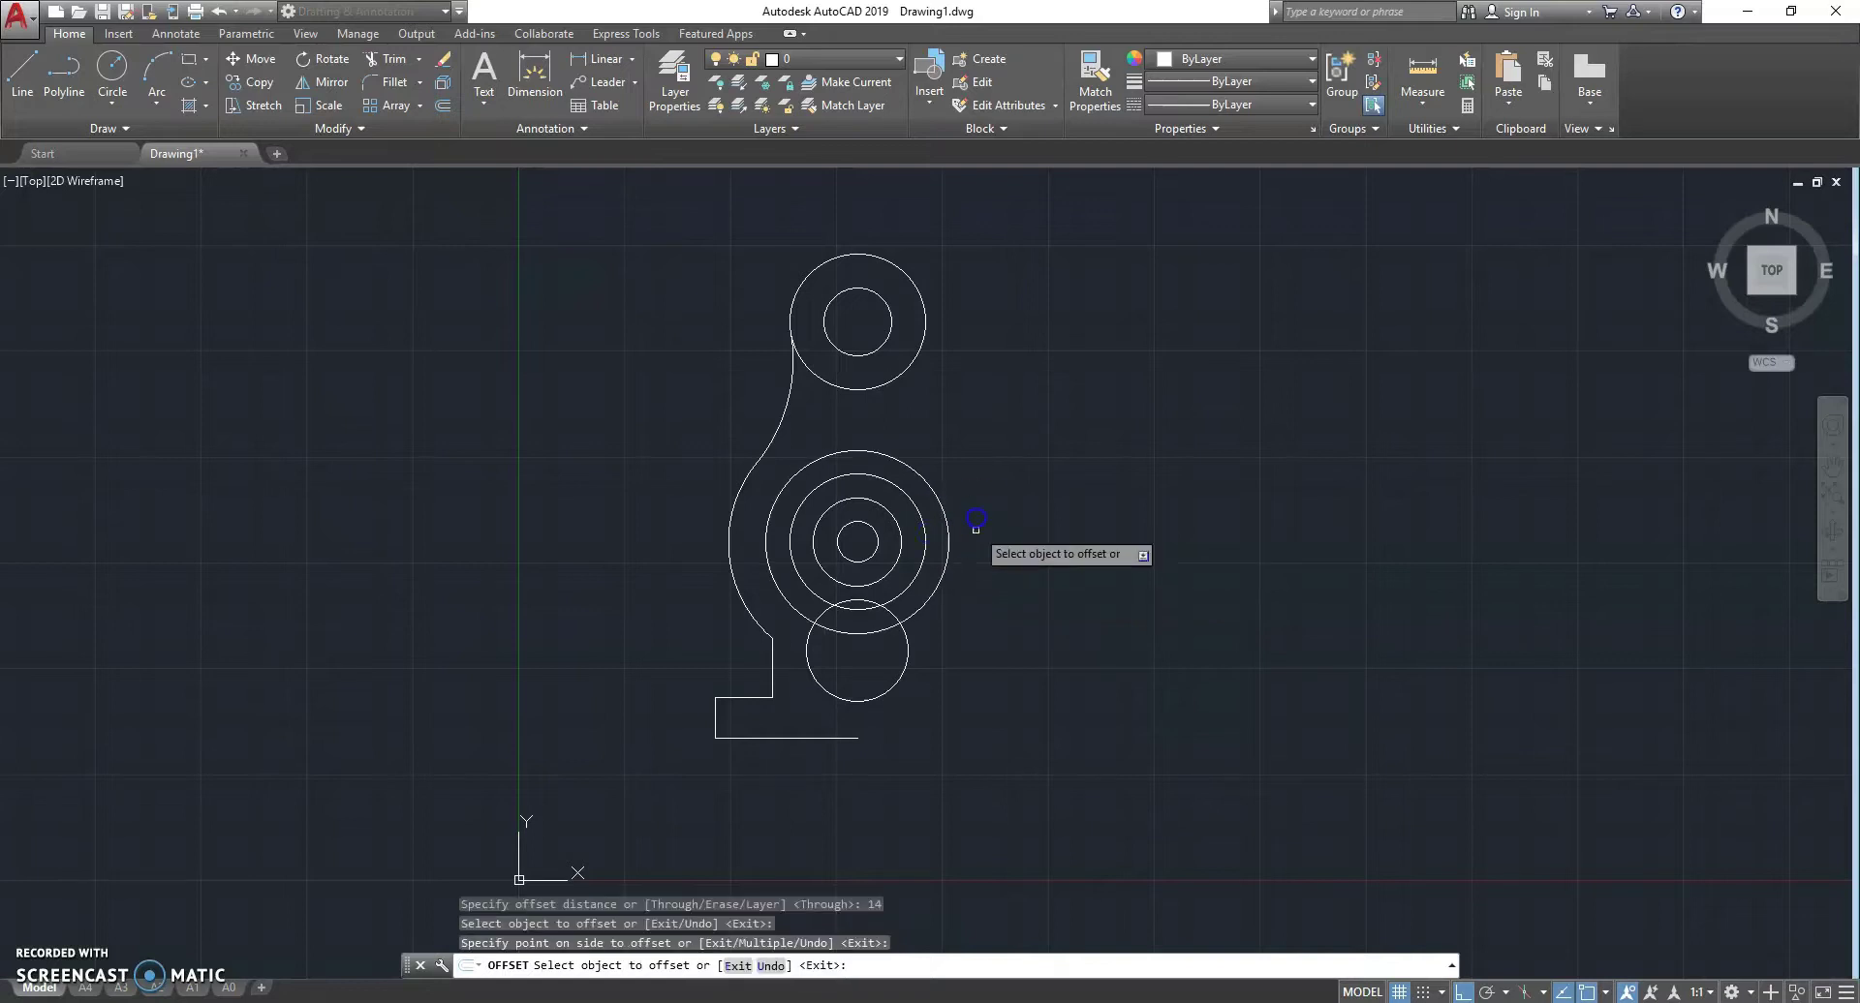
{"action": "left_click", "coordinate": [923, 557]}
{"action": "left_click", "coordinate": [976, 549]}
{"action": "key", "text": "Escape"}
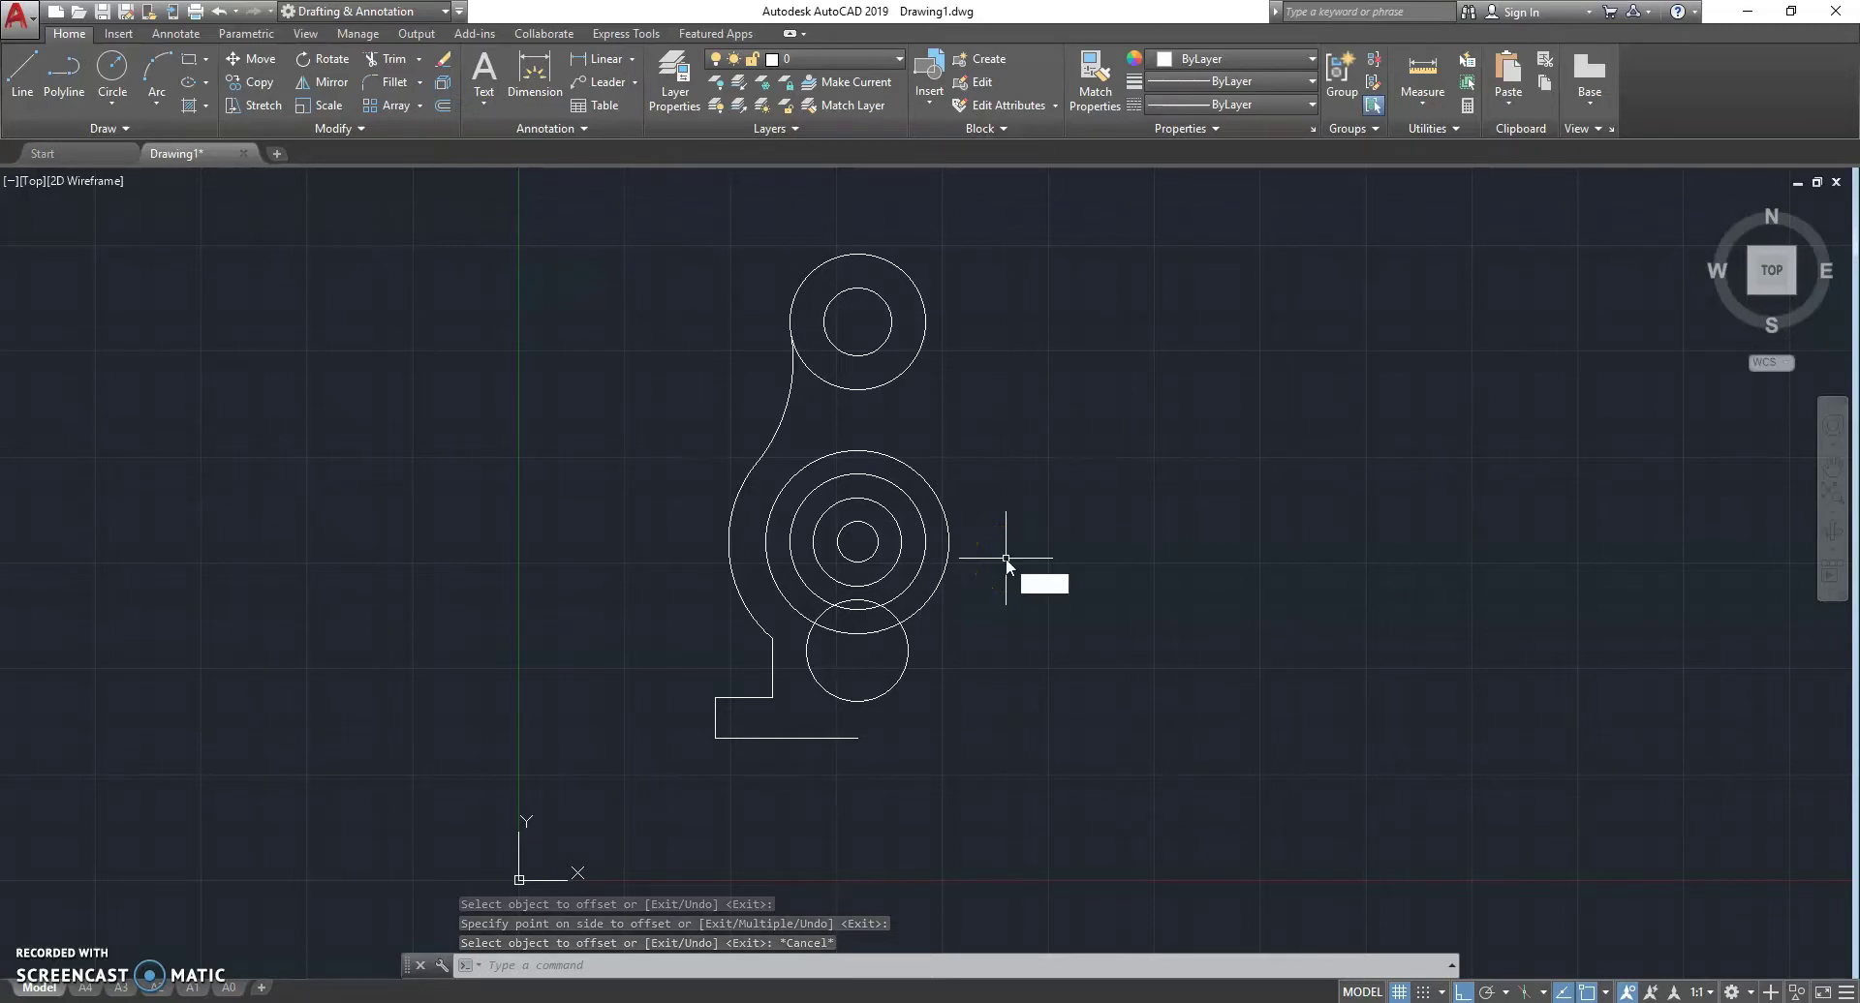
- Draw a radius-14 circle on the right side of the rings' centre
{"action": "type", "text": "c"}
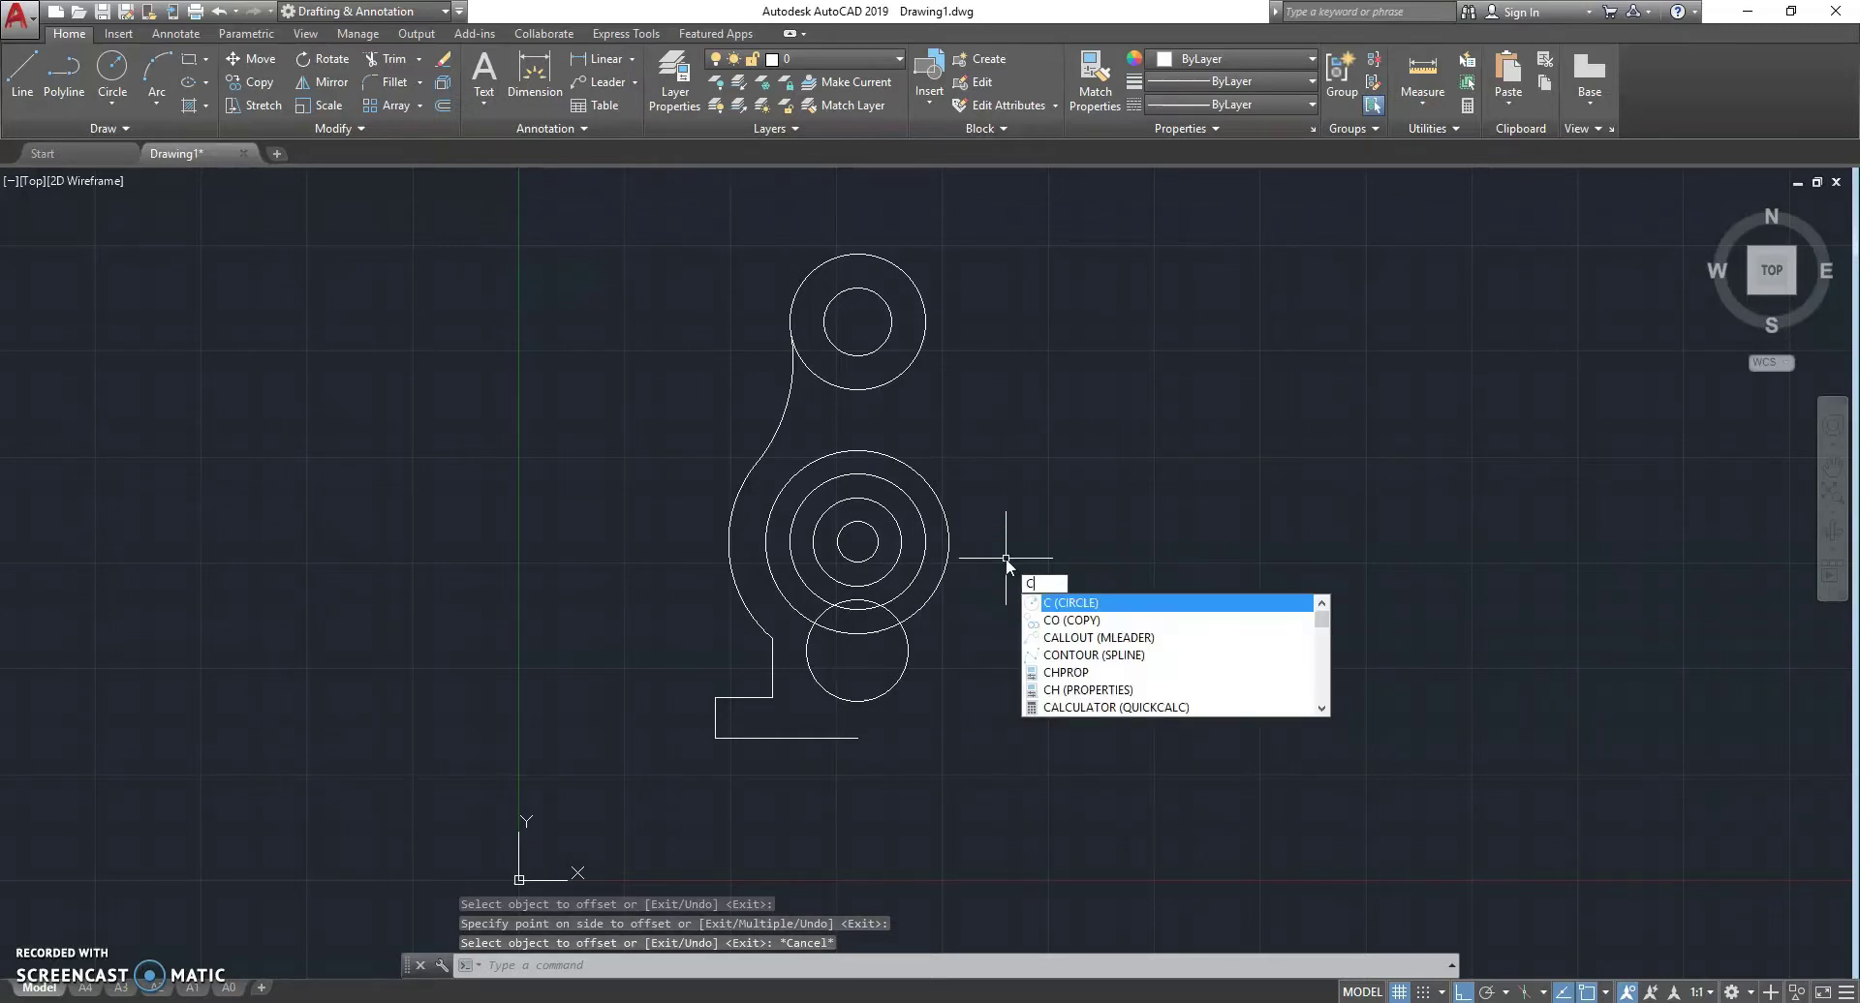
{"action": "key", "text": "Return"}
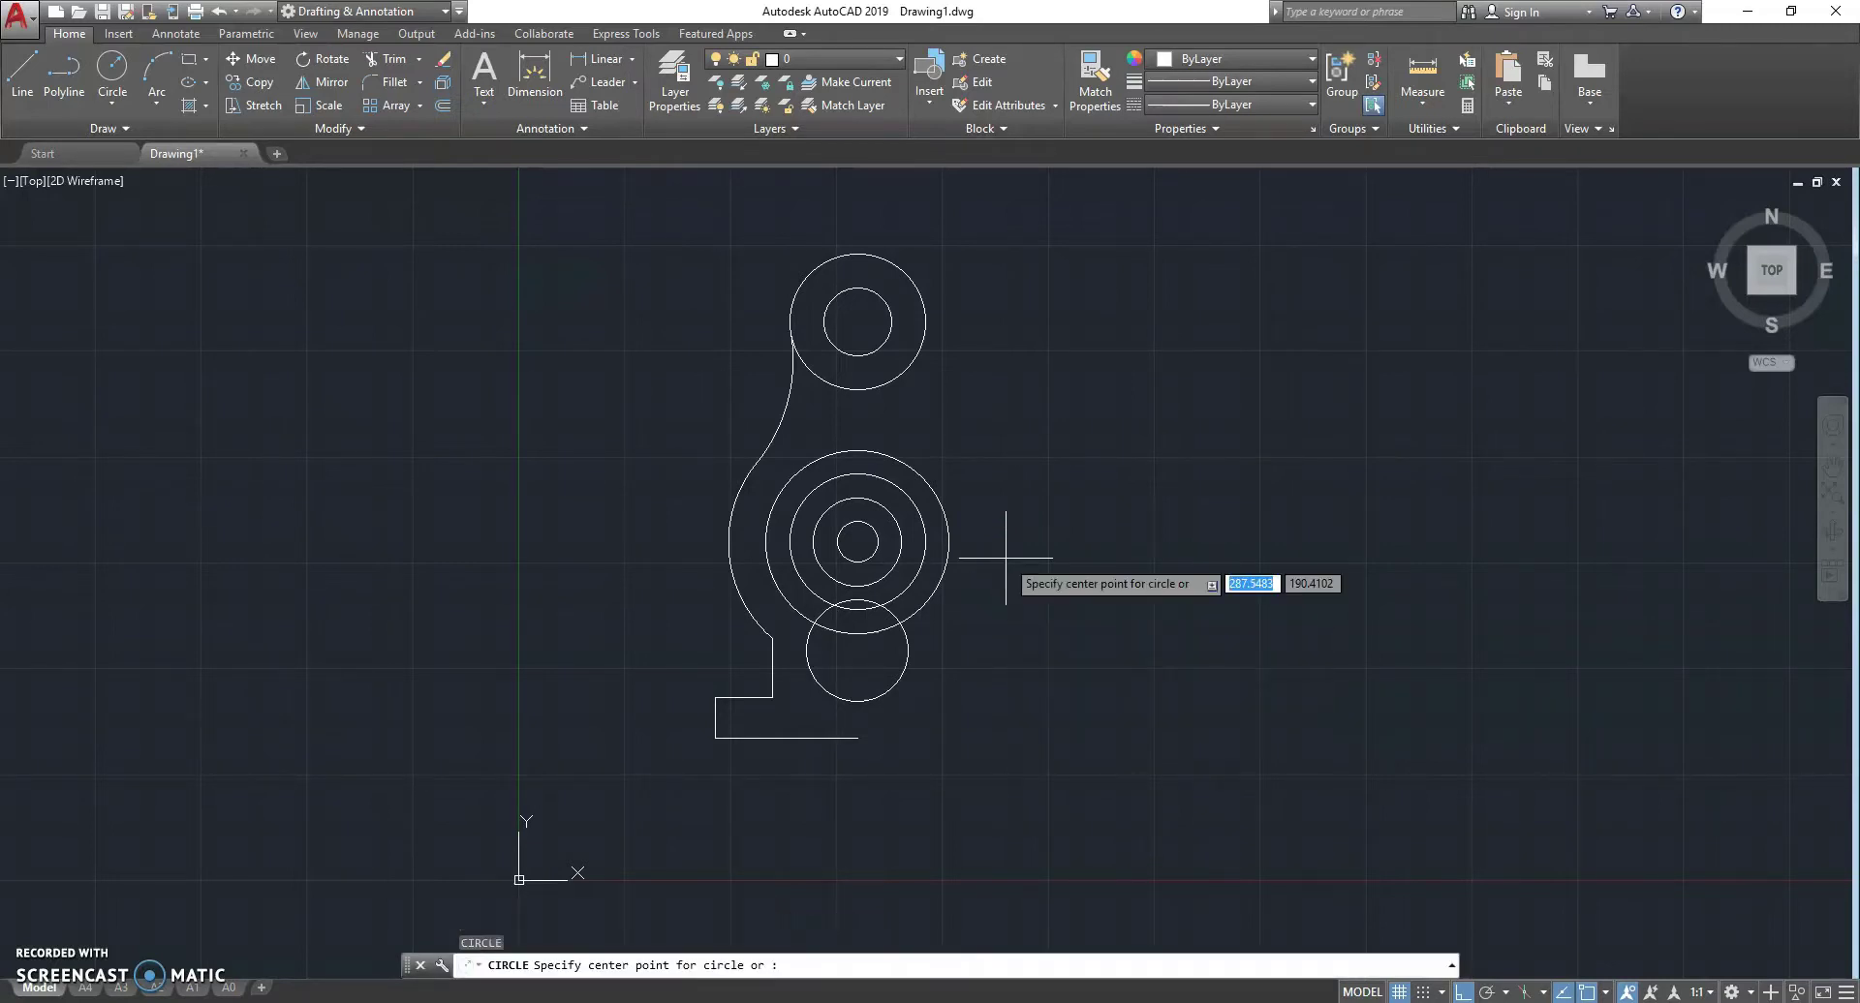
{"action": "left_click", "coordinate": [995, 558]}
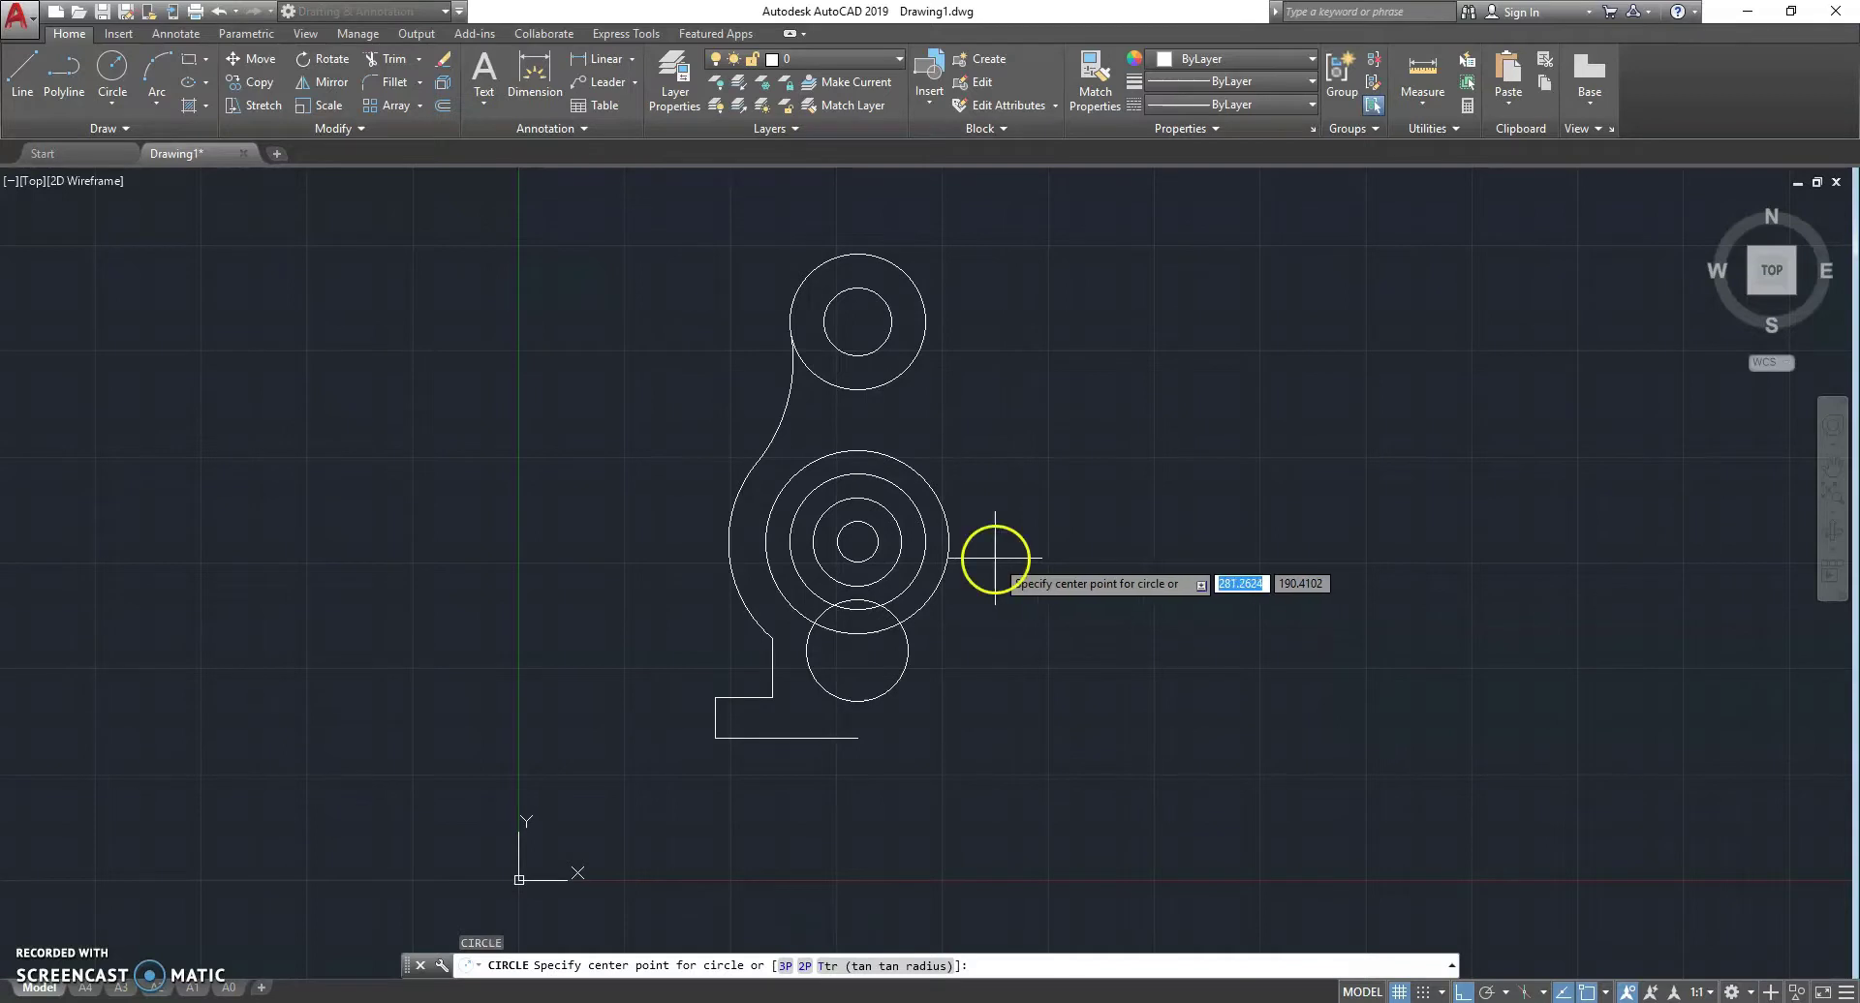
{"action": "left_click", "coordinate": [946, 547]}
{"action": "left_click", "coordinate": [999, 569]}
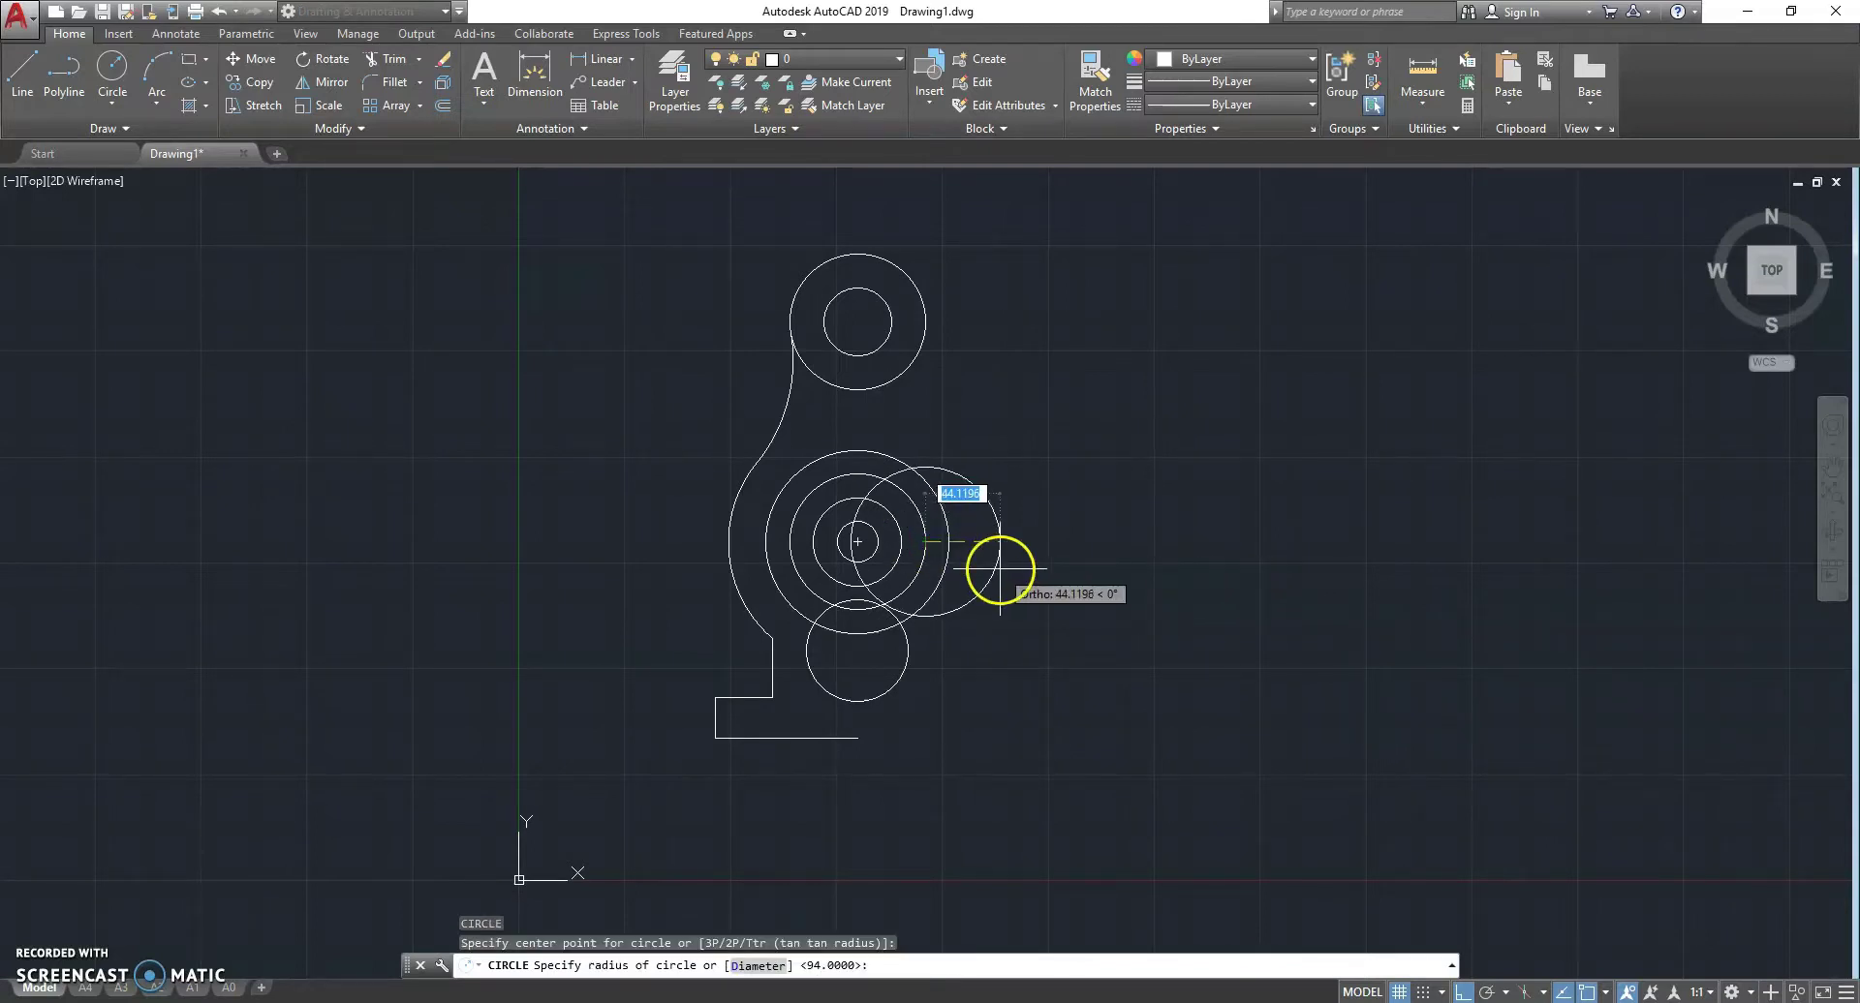
{"action": "key", "text": "Return"}
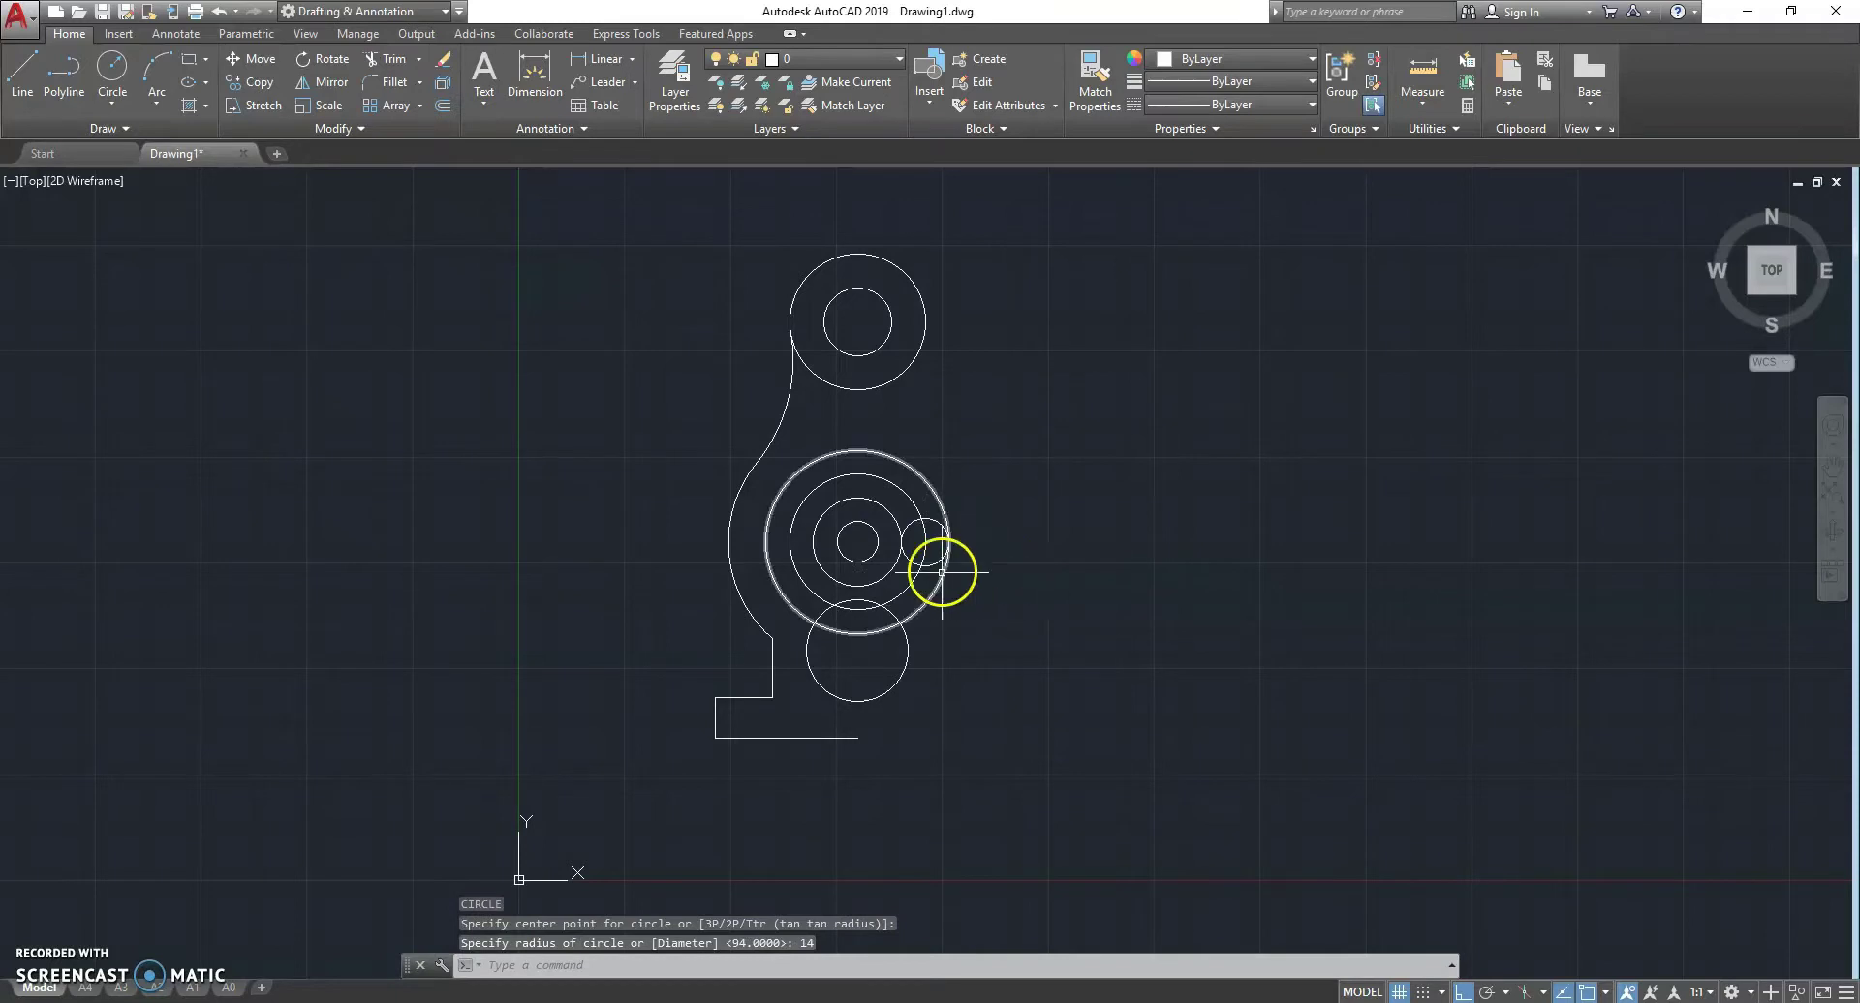
{"action": "scroll", "coordinate": [940, 550], "scroll_direction": "up", "scroll_amount": 4}
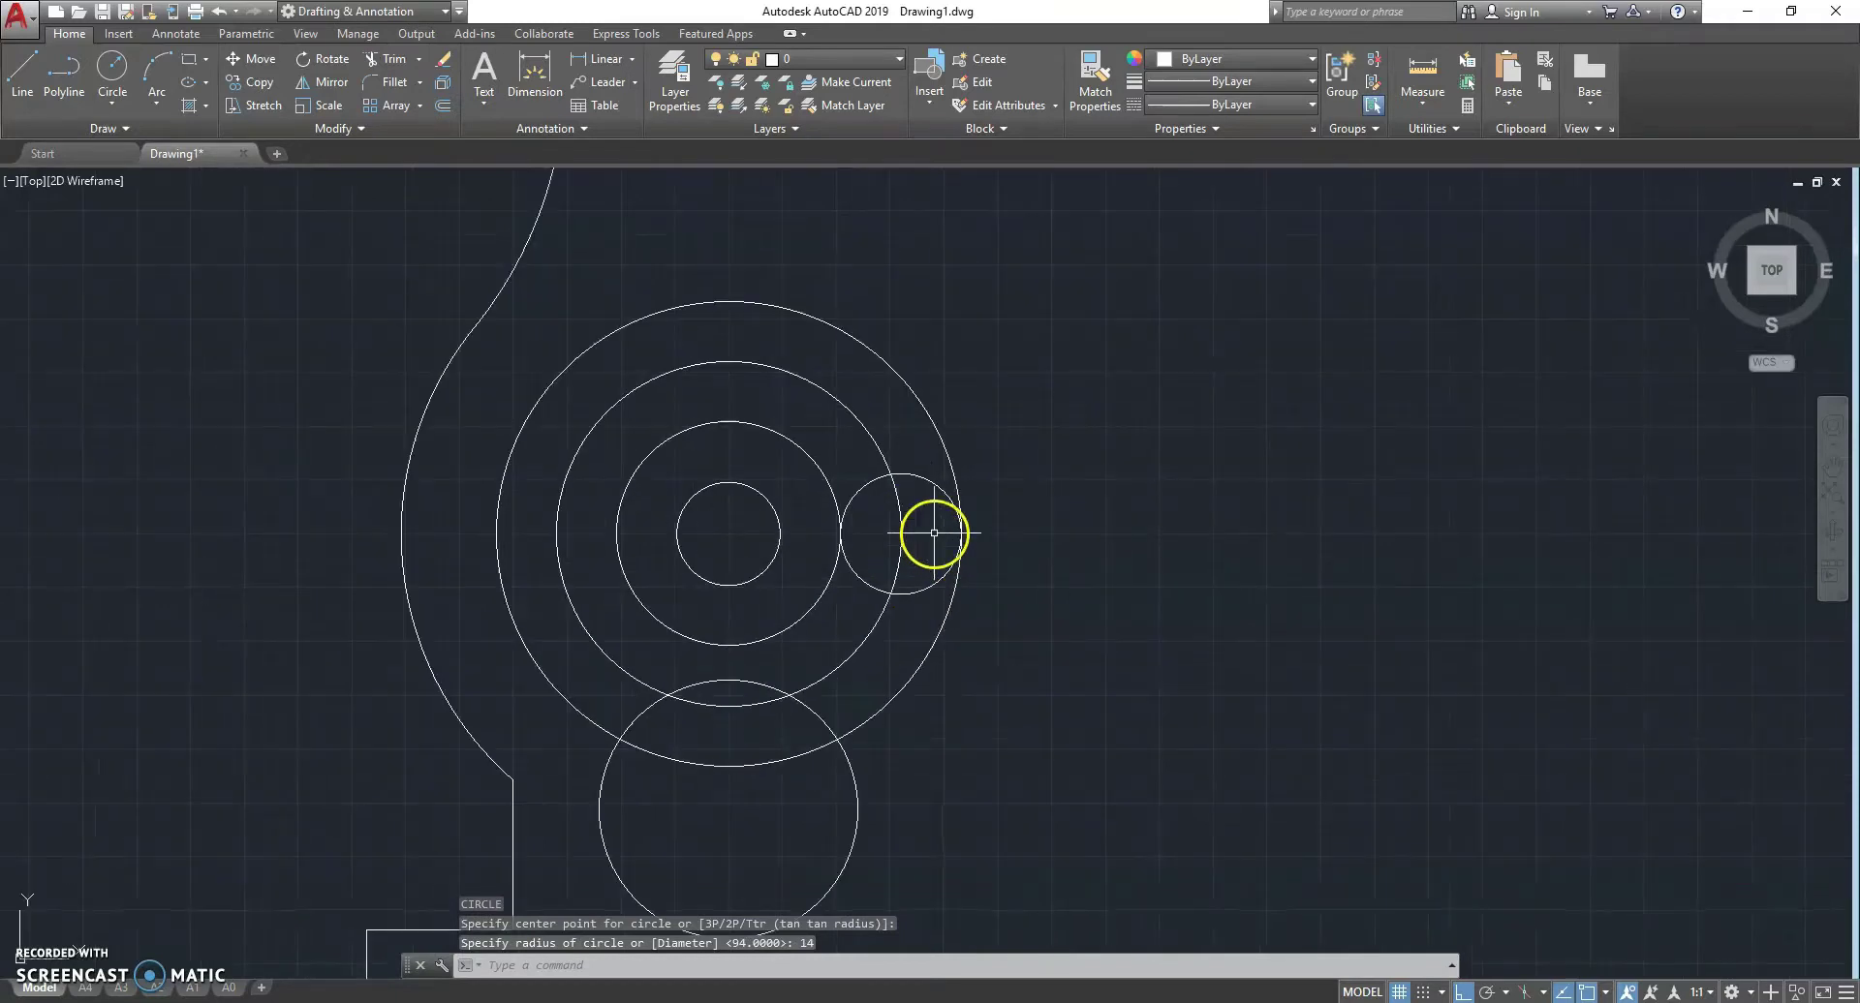
{"action": "left_click", "coordinate": [938, 481]}
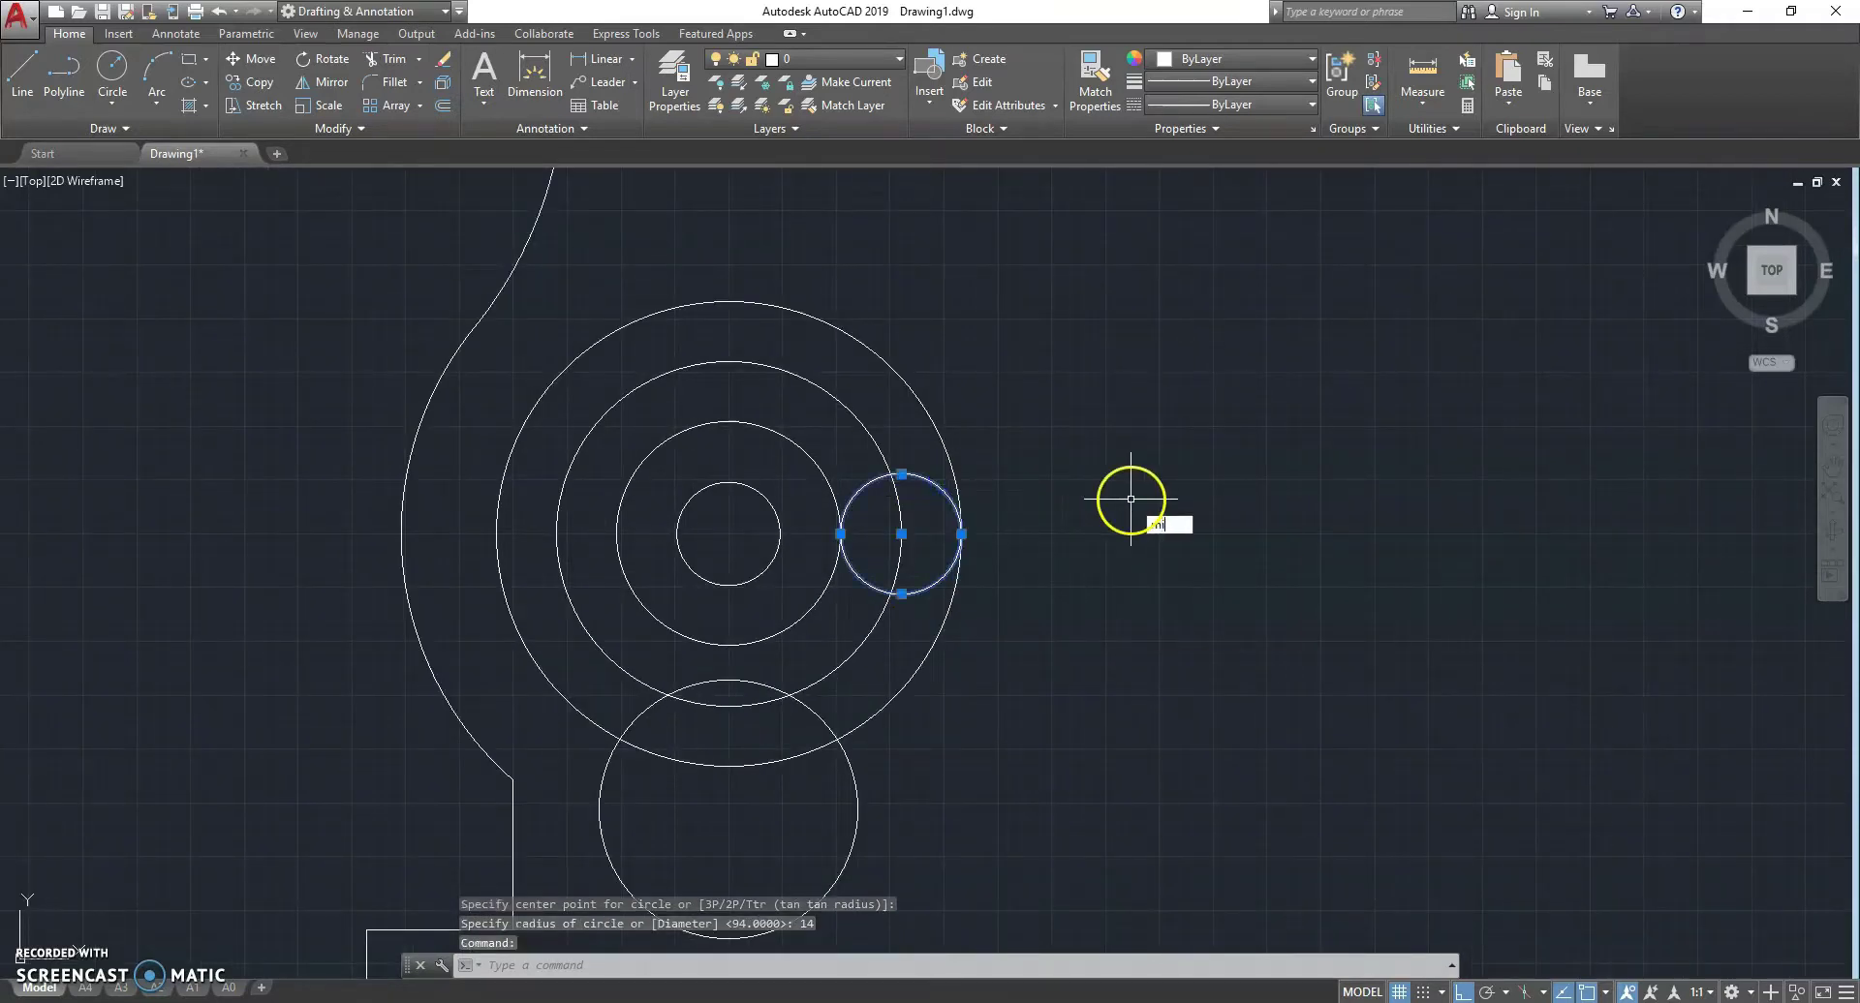
{"action": "key", "text": "Return"}
- Mirror the radius-14 circle to the left about a vertical axis through the centre
{"action": "left_click", "coordinate": [728, 533]}
{"action": "left_click", "coordinate": [752, 259]}
{"action": "key", "text": "Return"}
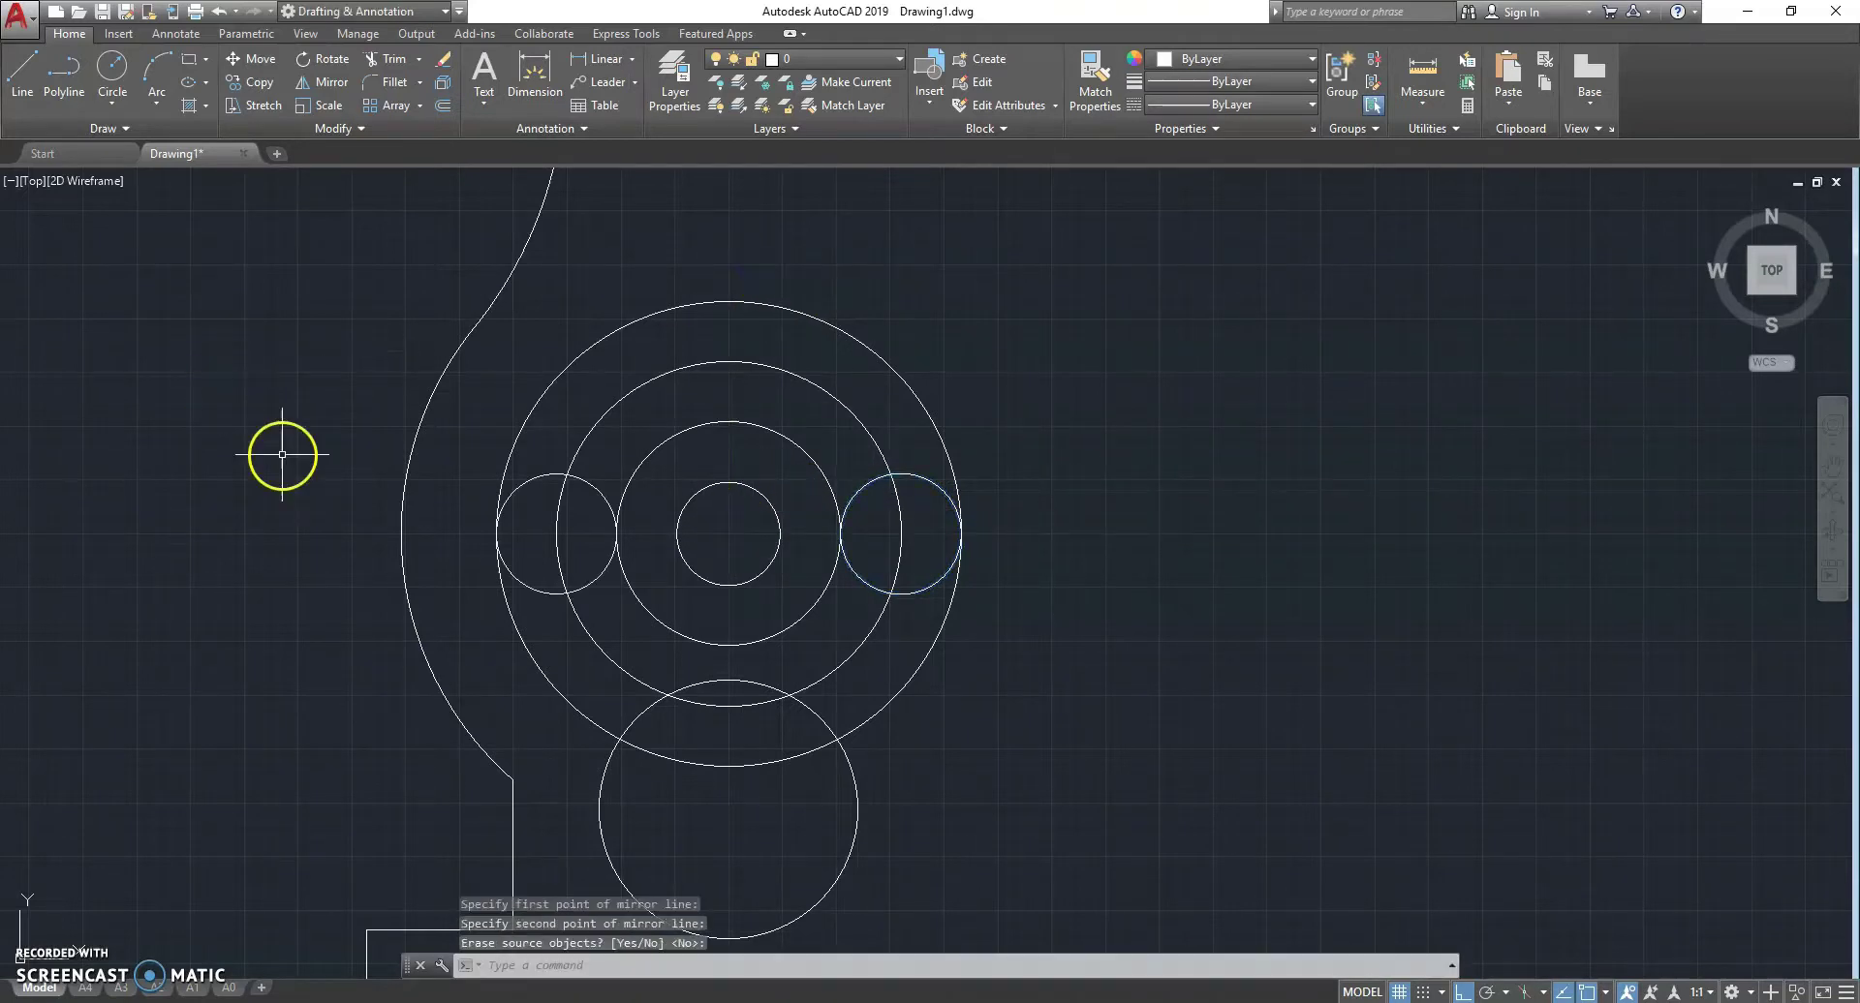
- Trim the ring segments below the two side circles
{"action": "left_click", "coordinate": [588, 492]}
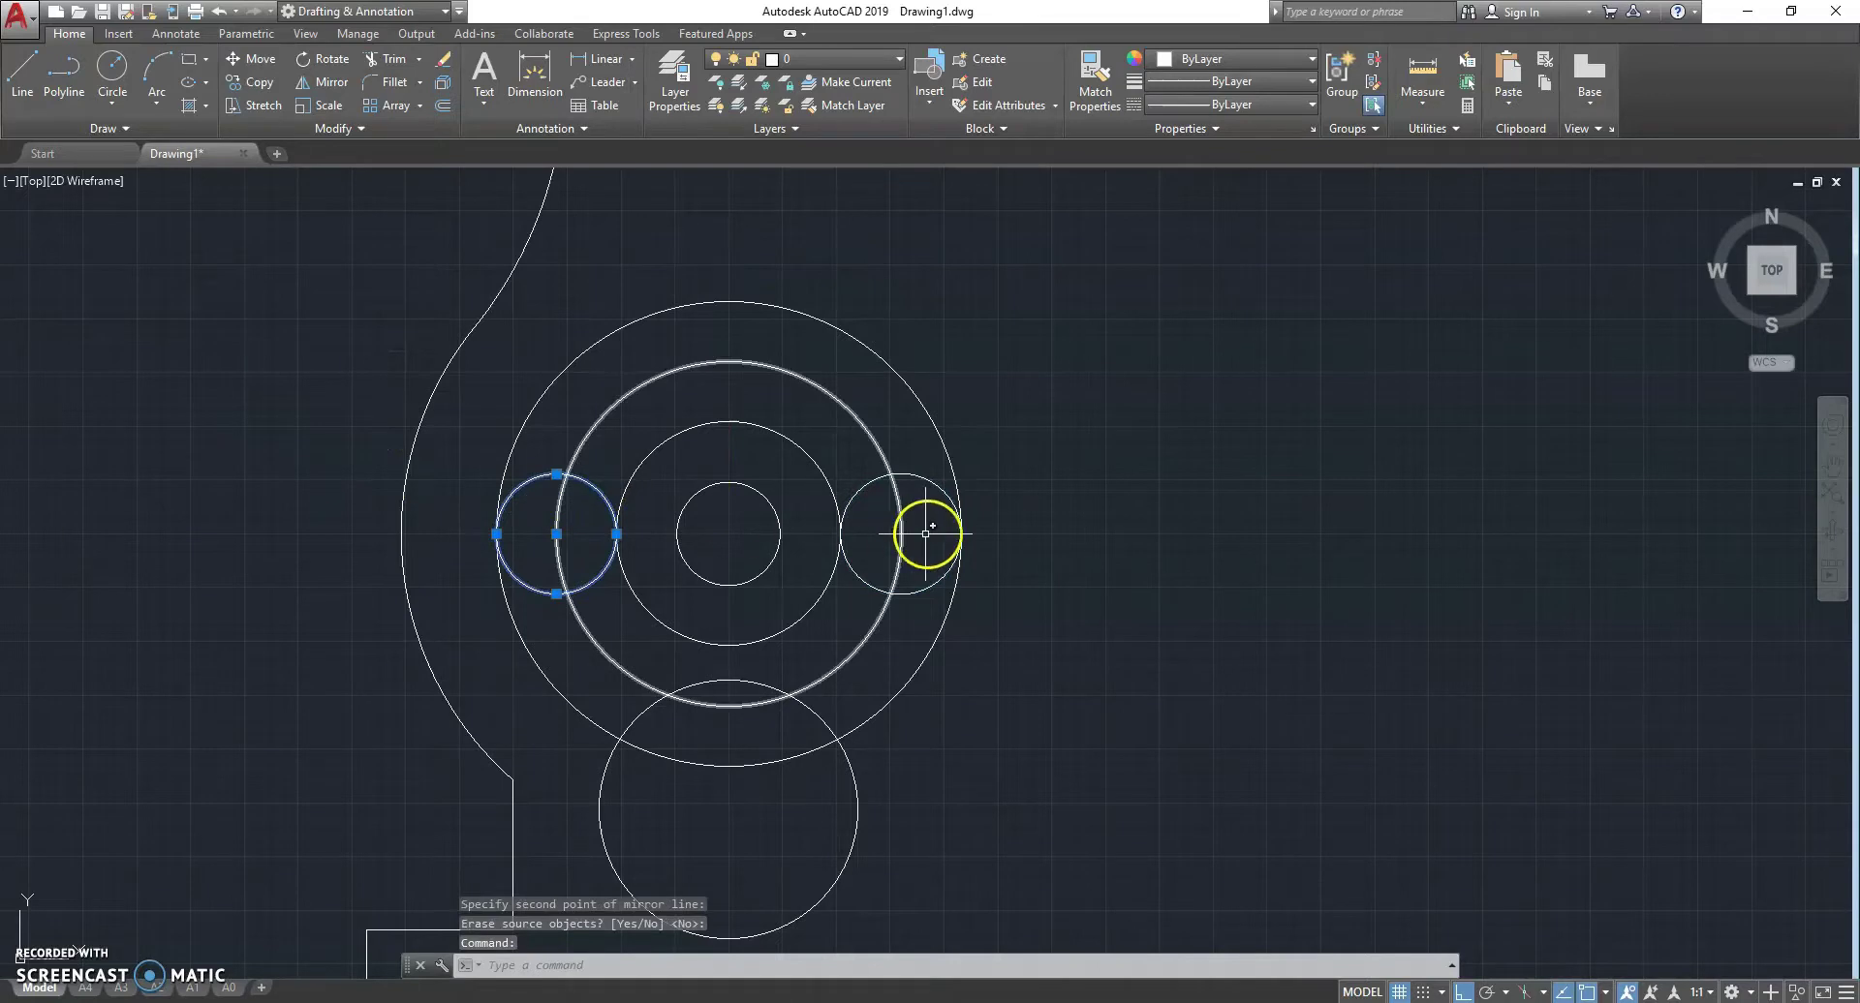
{"action": "left_click", "coordinate": [946, 494]}
{"action": "left_click", "coordinate": [1414, 517]}
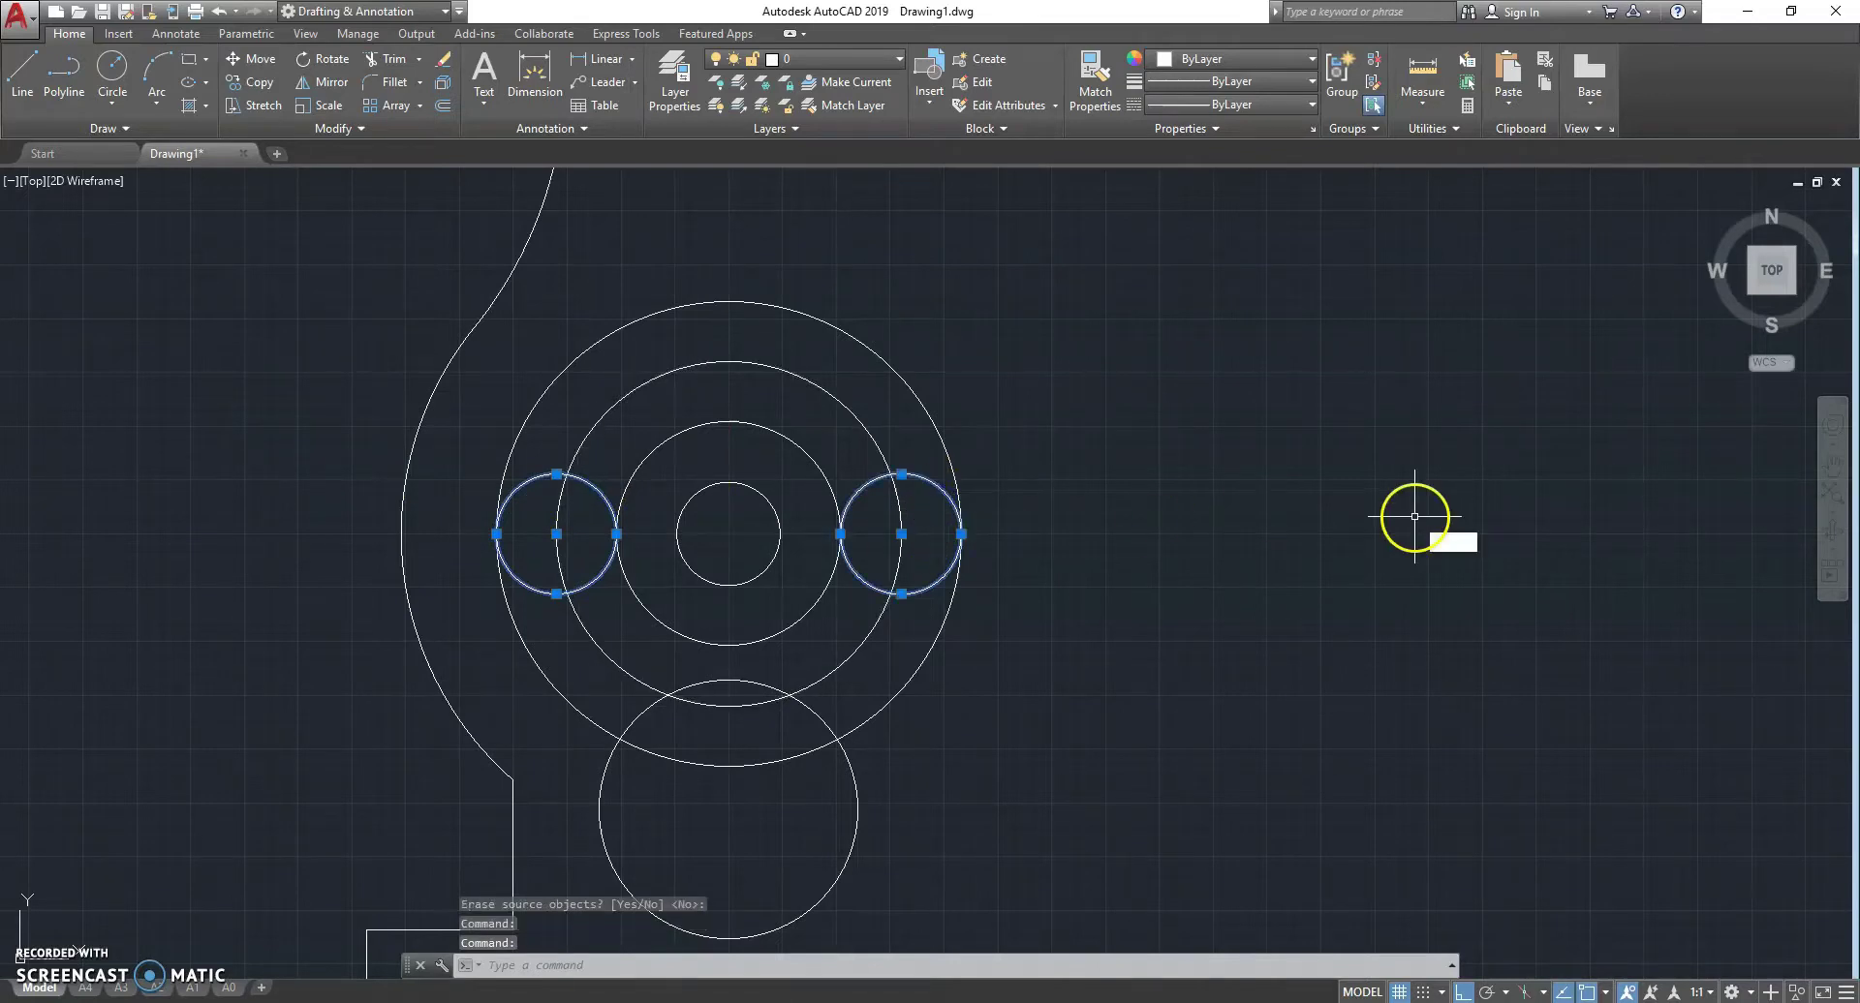
{"action": "type", "text": "tr"}
{"action": "key", "text": "Return"}
{"action": "left_click", "coordinate": [1000, 676]}
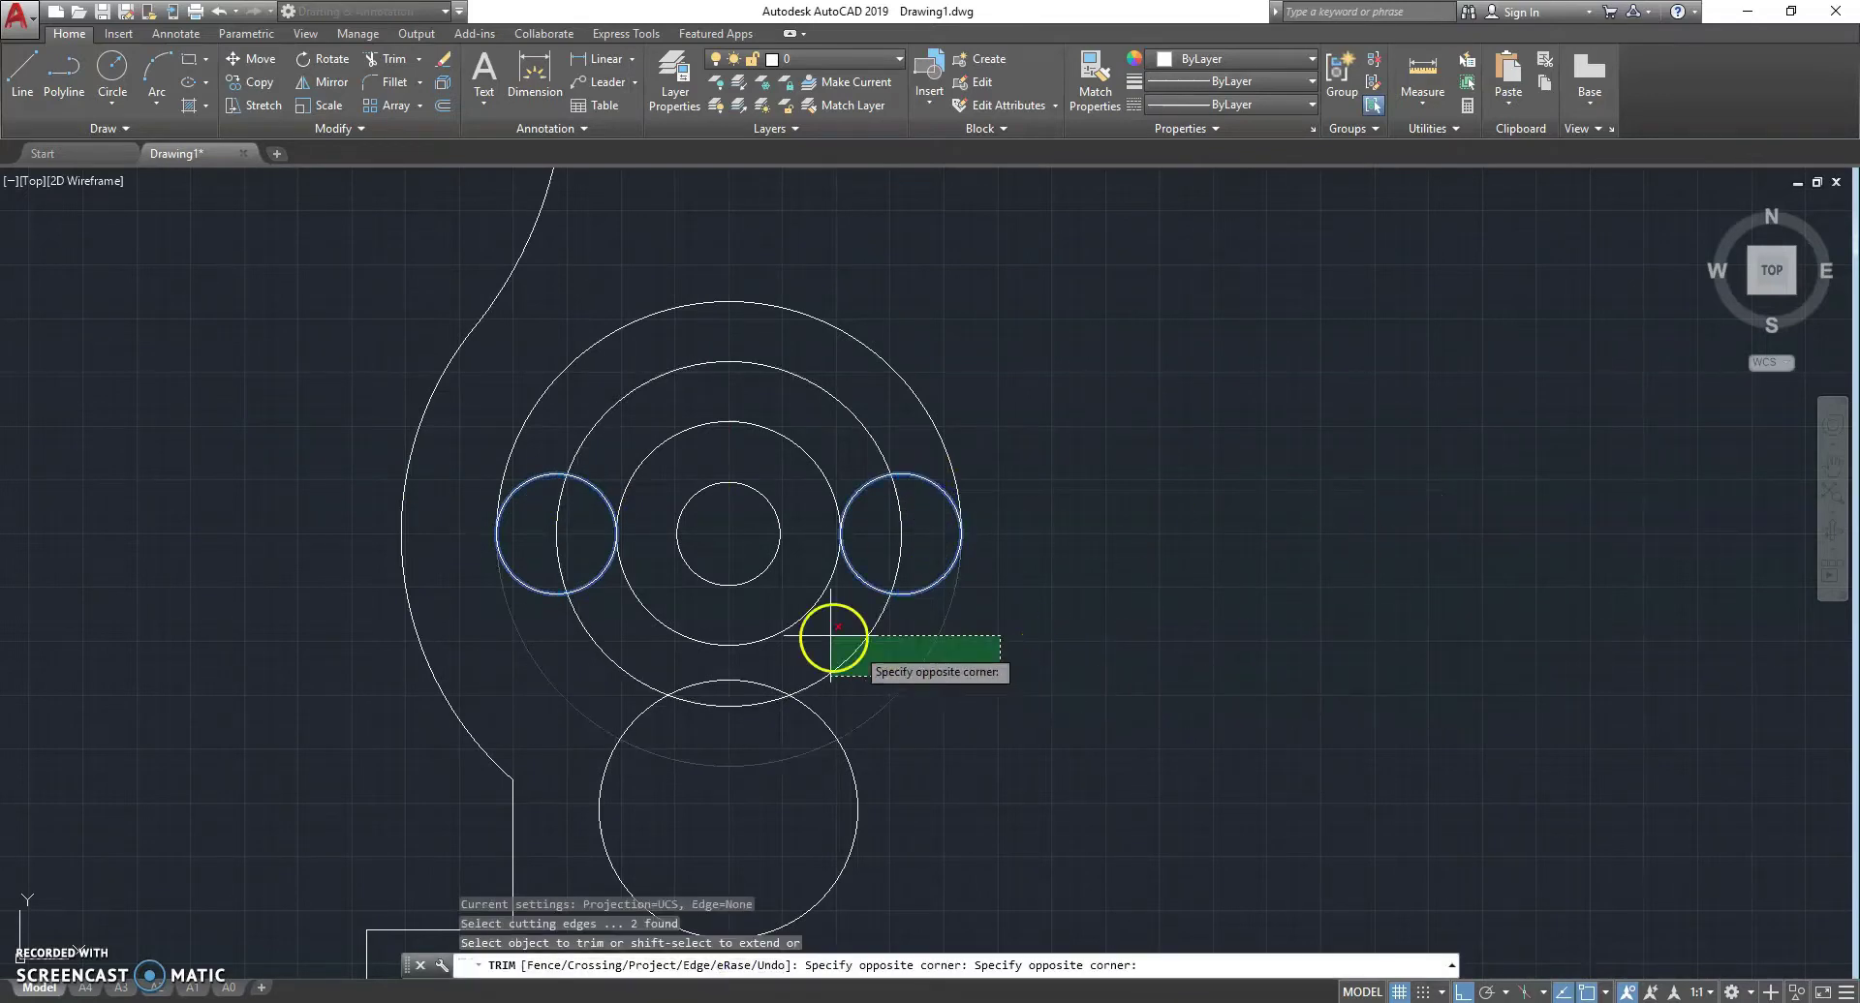
{"action": "left_click", "coordinate": [772, 610]}
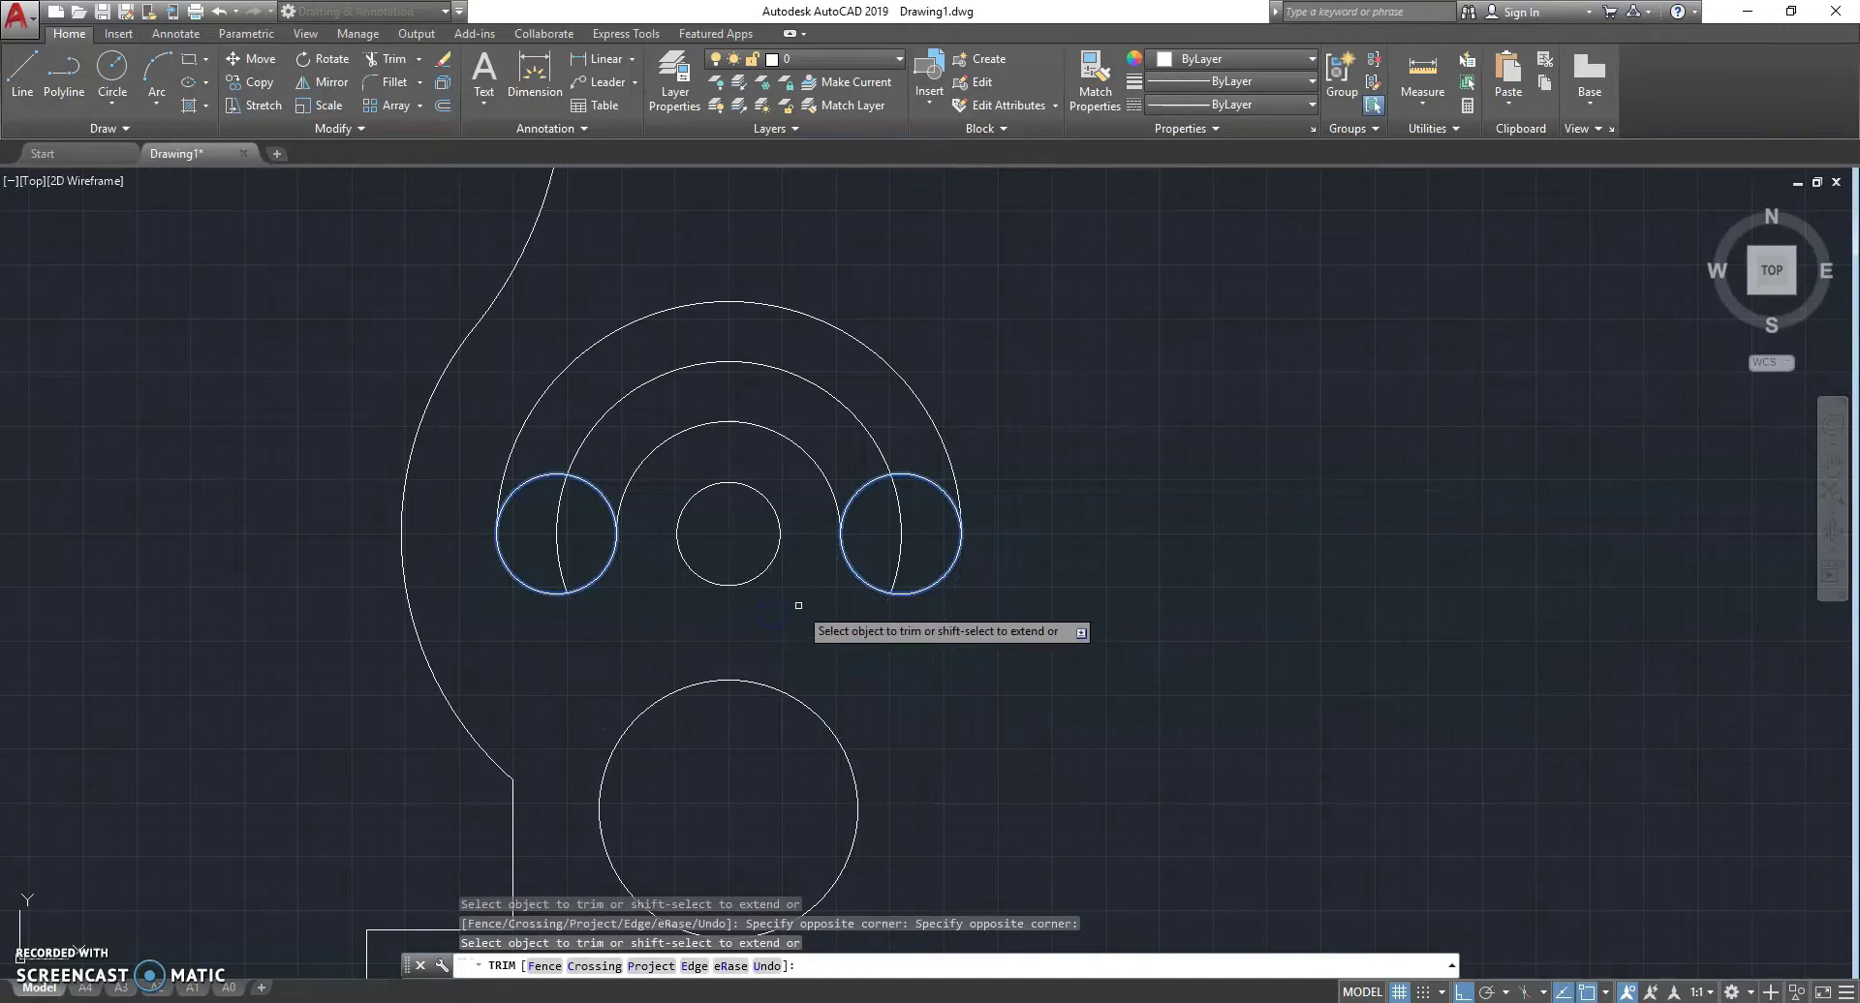
{"action": "key", "text": "Escape"}
- Trim the side circles' upper halves to round off the slot ends
{"action": "left_click", "coordinate": [619, 496]}
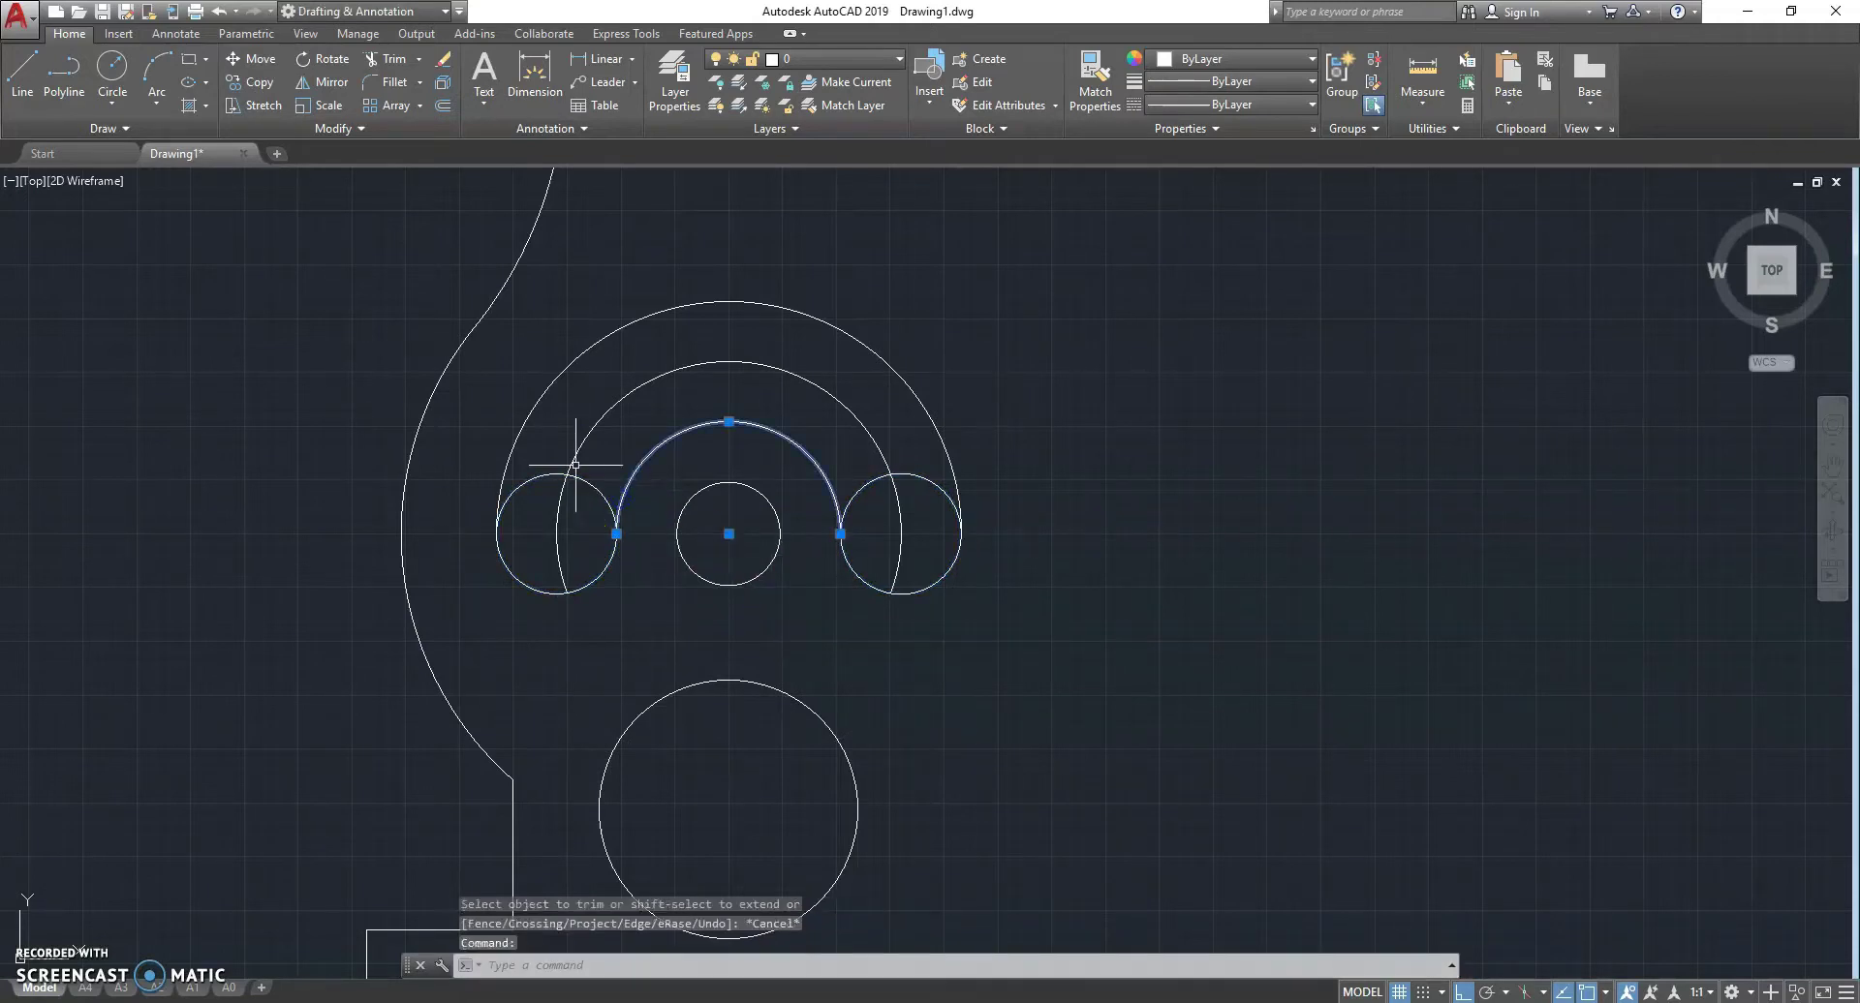
{"action": "left_click", "coordinate": [518, 434]}
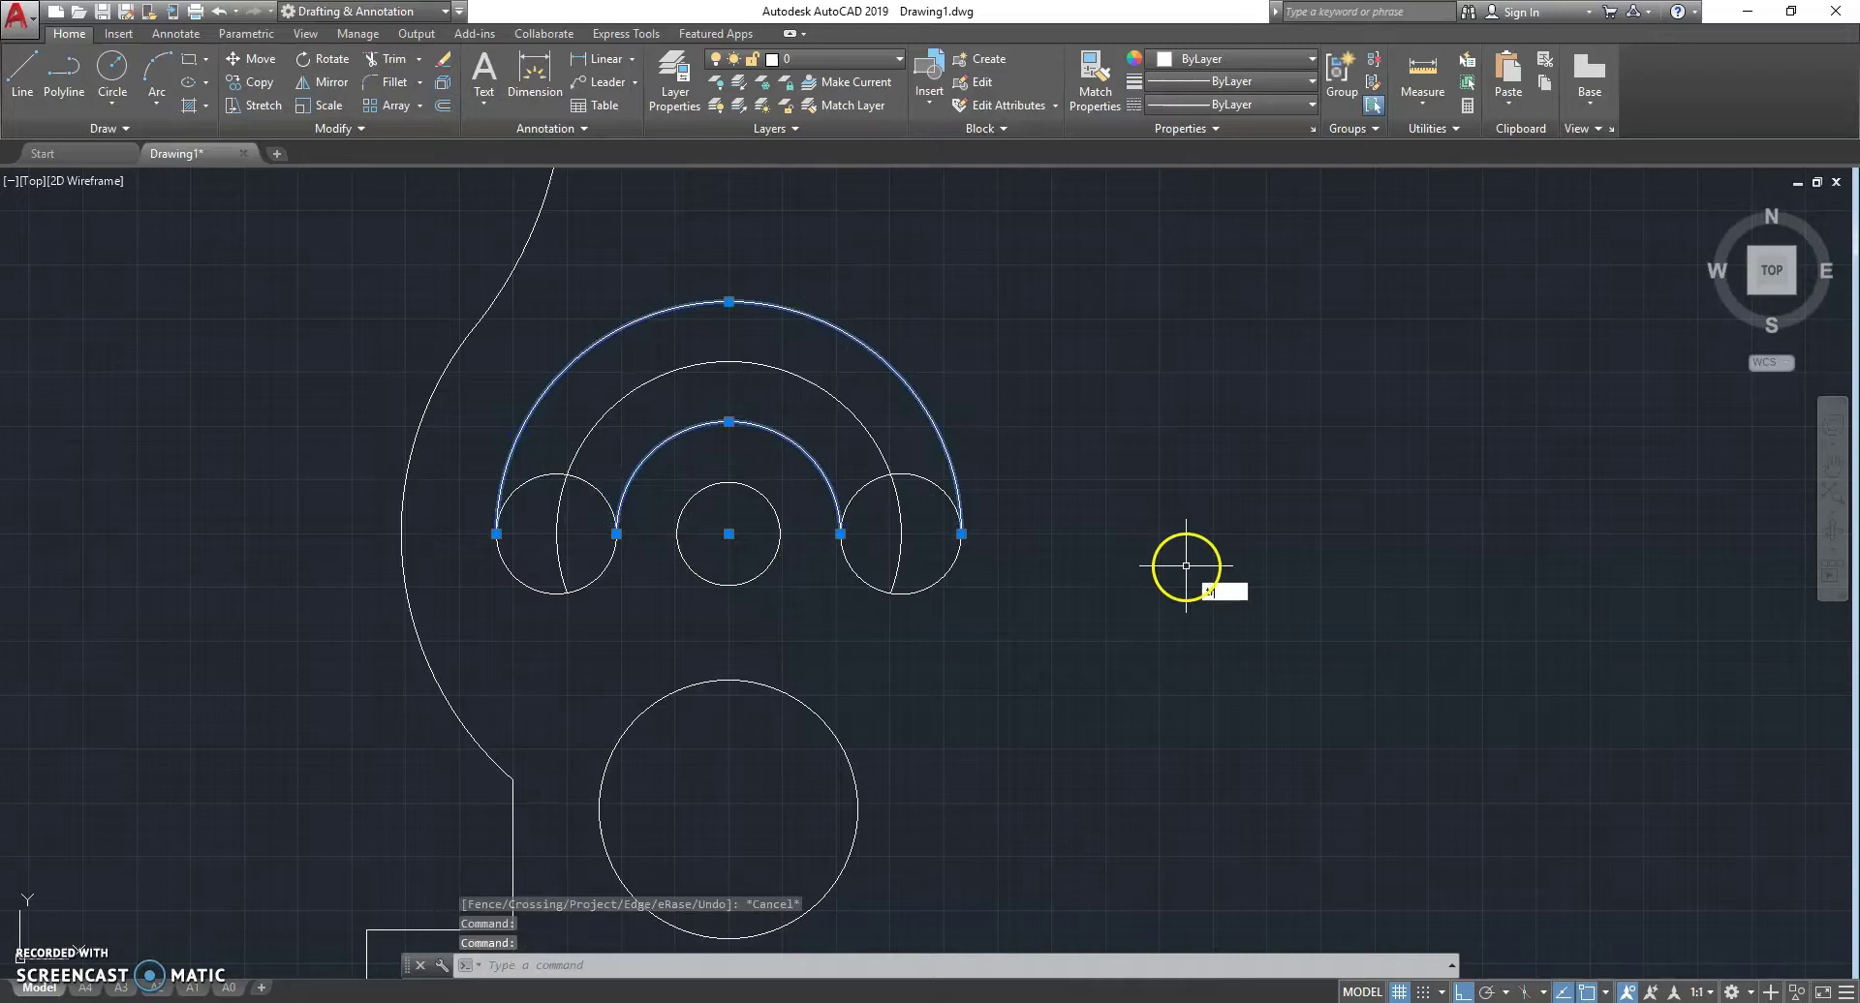
{"action": "type", "text": "r"}
{"action": "key", "text": "Return"}
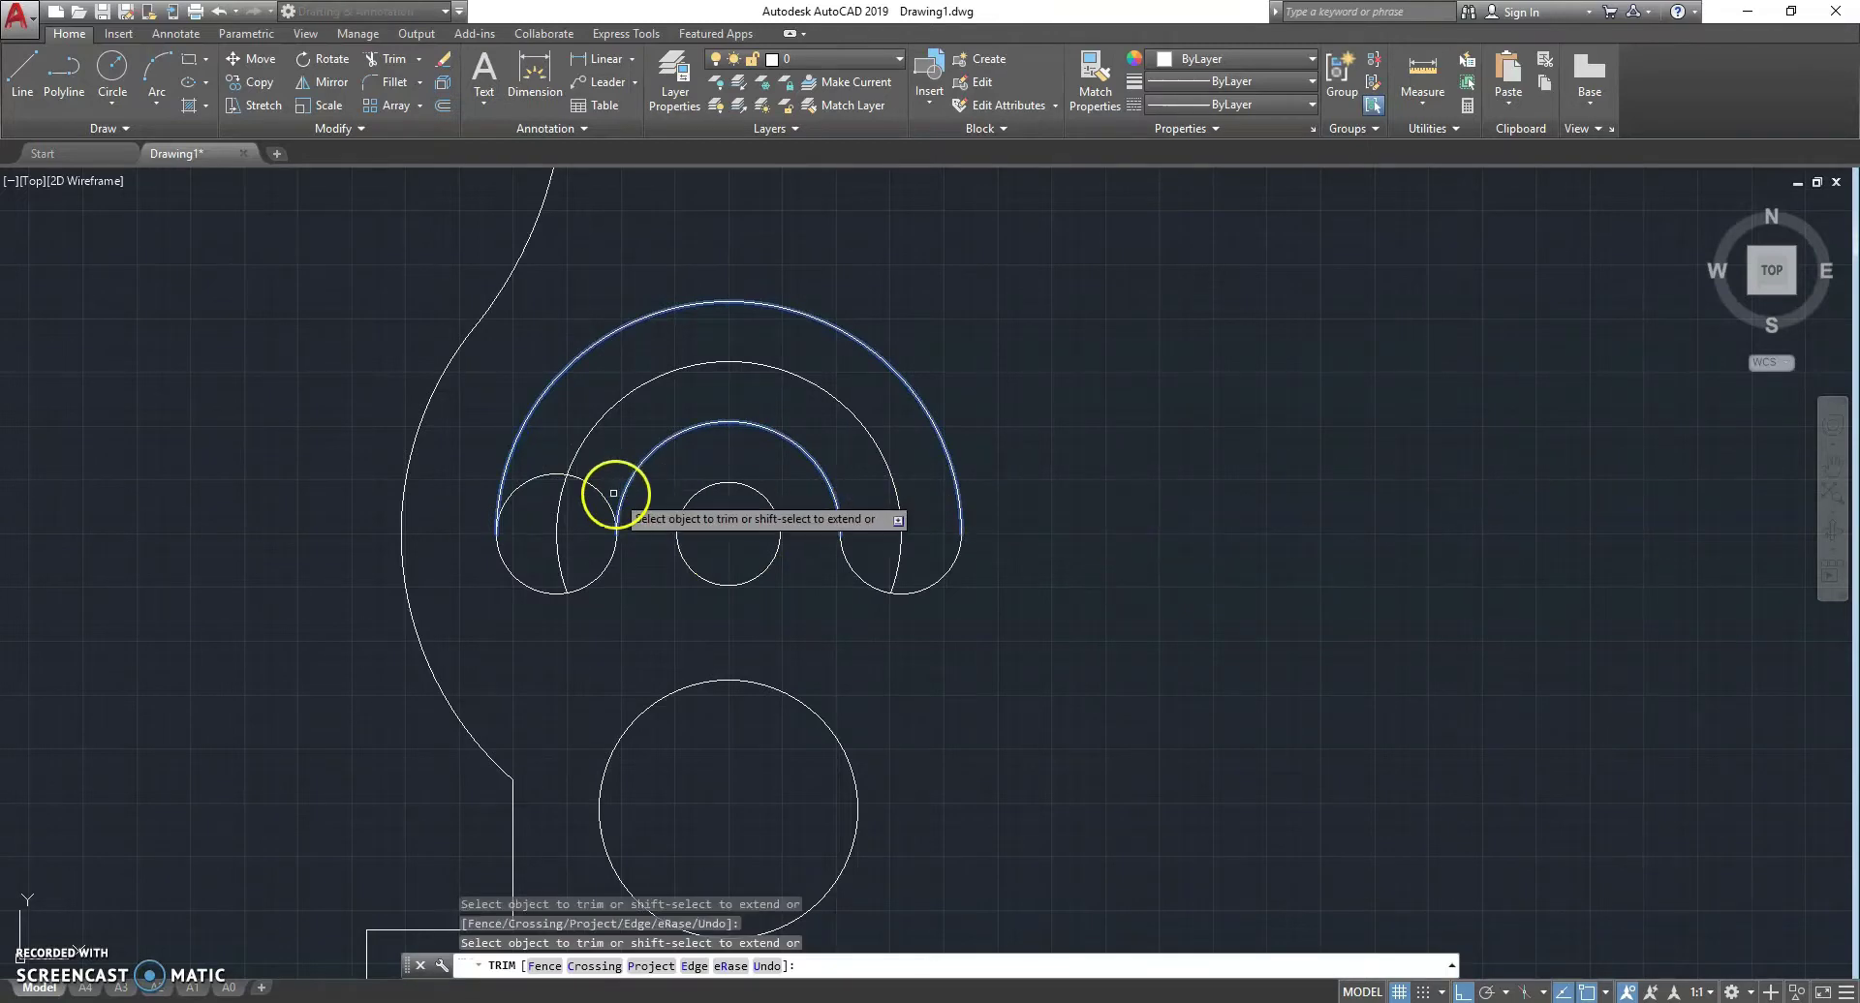
{"action": "left_click_drag", "start_coordinate": [594, 496], "coordinate": [596, 465]}
{"action": "key", "text": "Escape"}
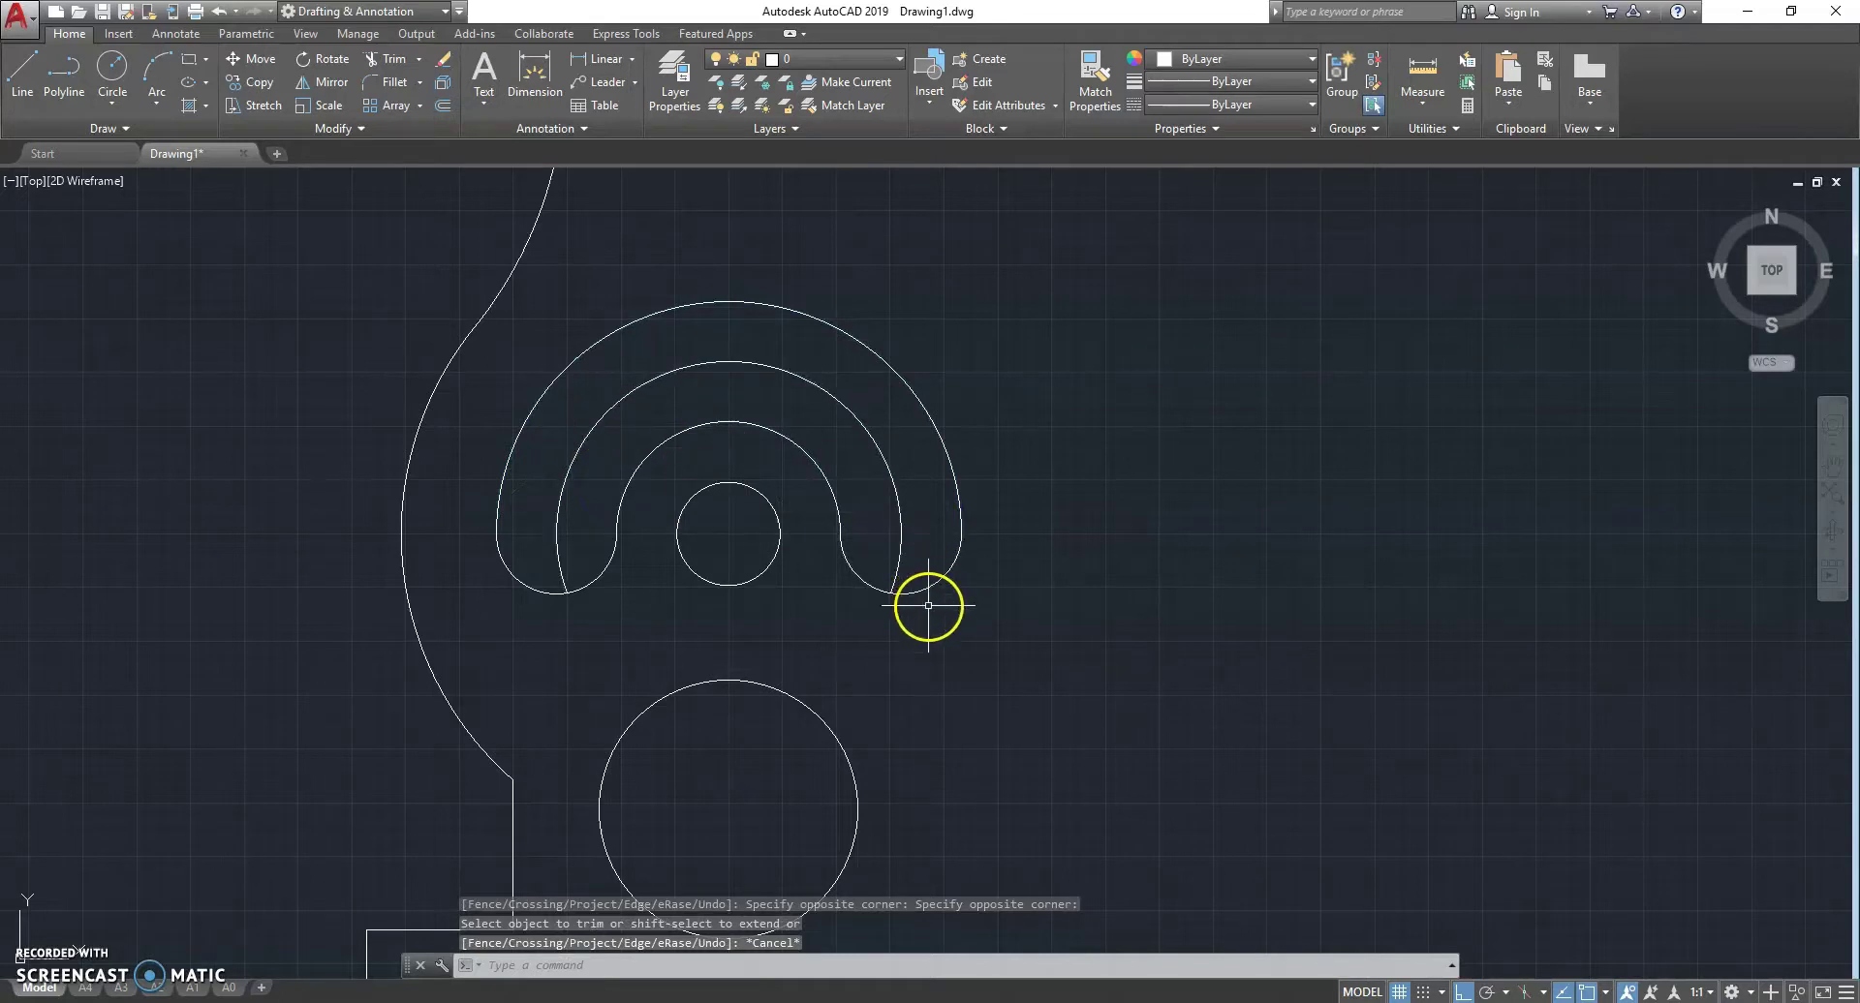
- Fillet the curved left edge into the lower vertical line with radius 5, then select the outline's left half
{"action": "scroll", "coordinate": [1076, 658], "scroll_direction": "down", "scroll_amount": 3}
{"action": "scroll", "coordinate": [1072, 636], "scroll_direction": "down", "scroll_amount": 3}
{"action": "scroll", "coordinate": [1055, 591], "scroll_direction": "up", "scroll_amount": 2}
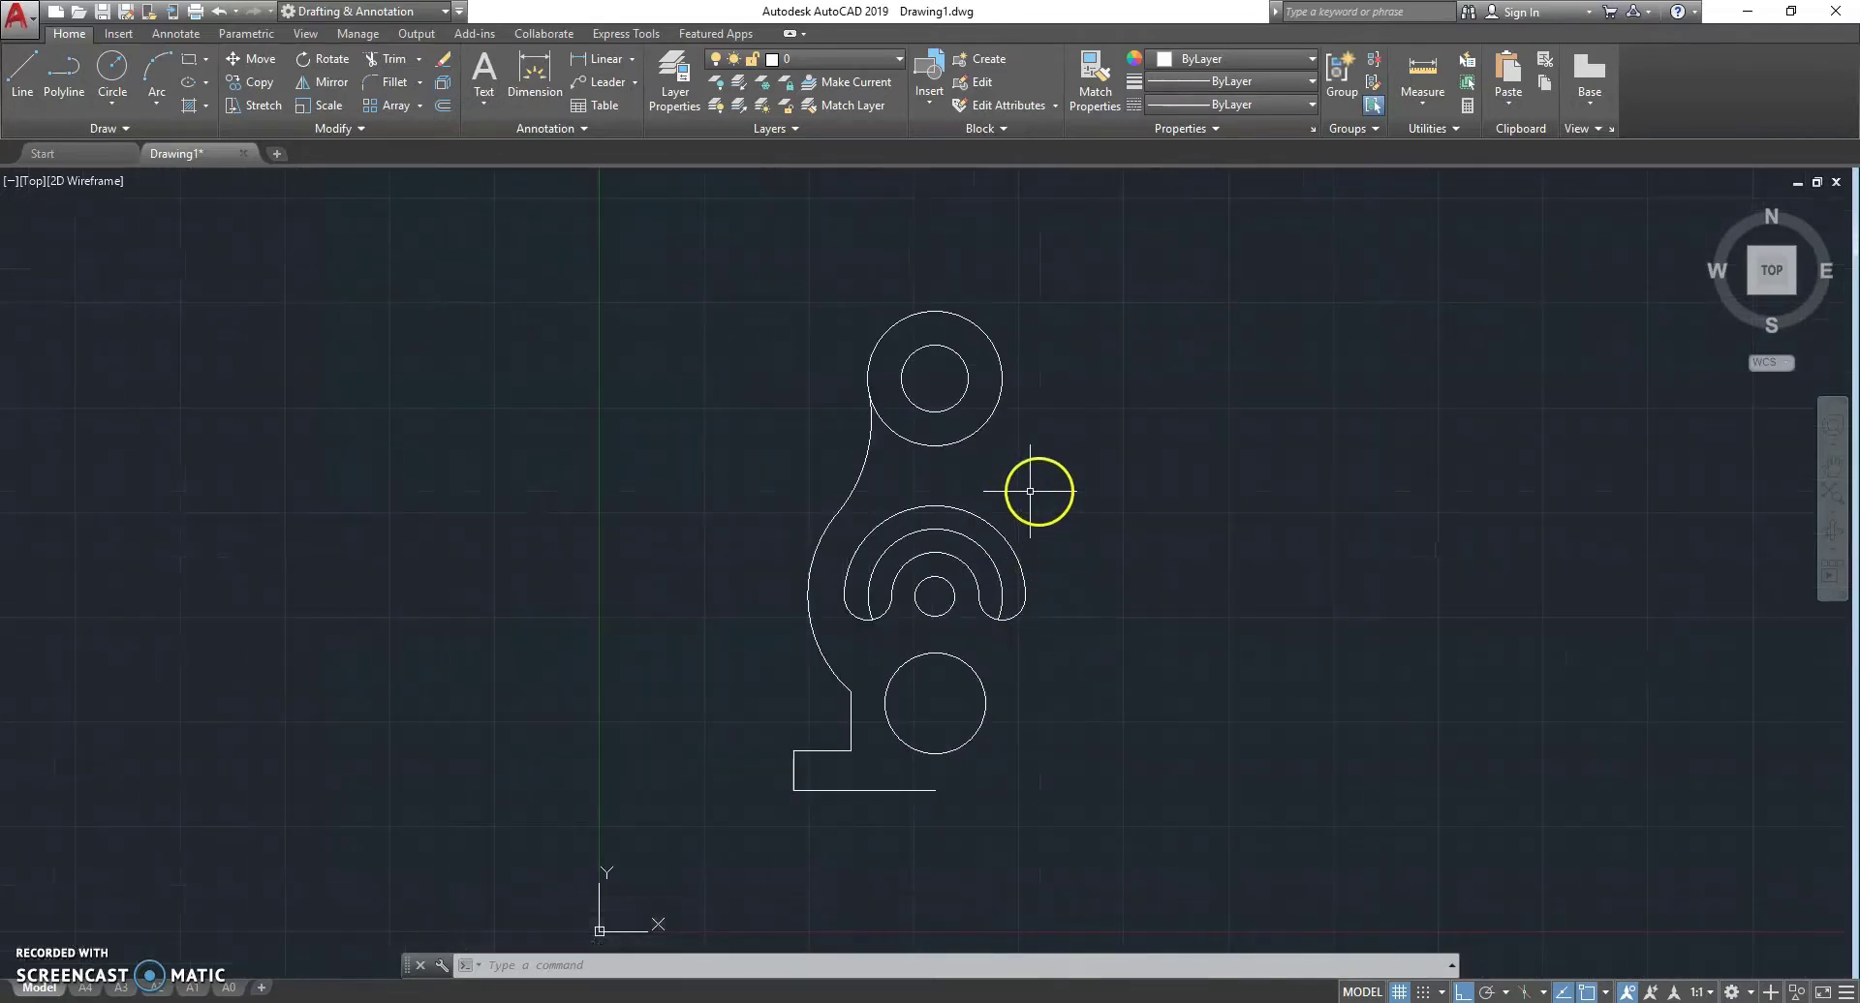
{"action": "left_click", "coordinate": [857, 465]}
{"action": "key", "text": "Escape"}
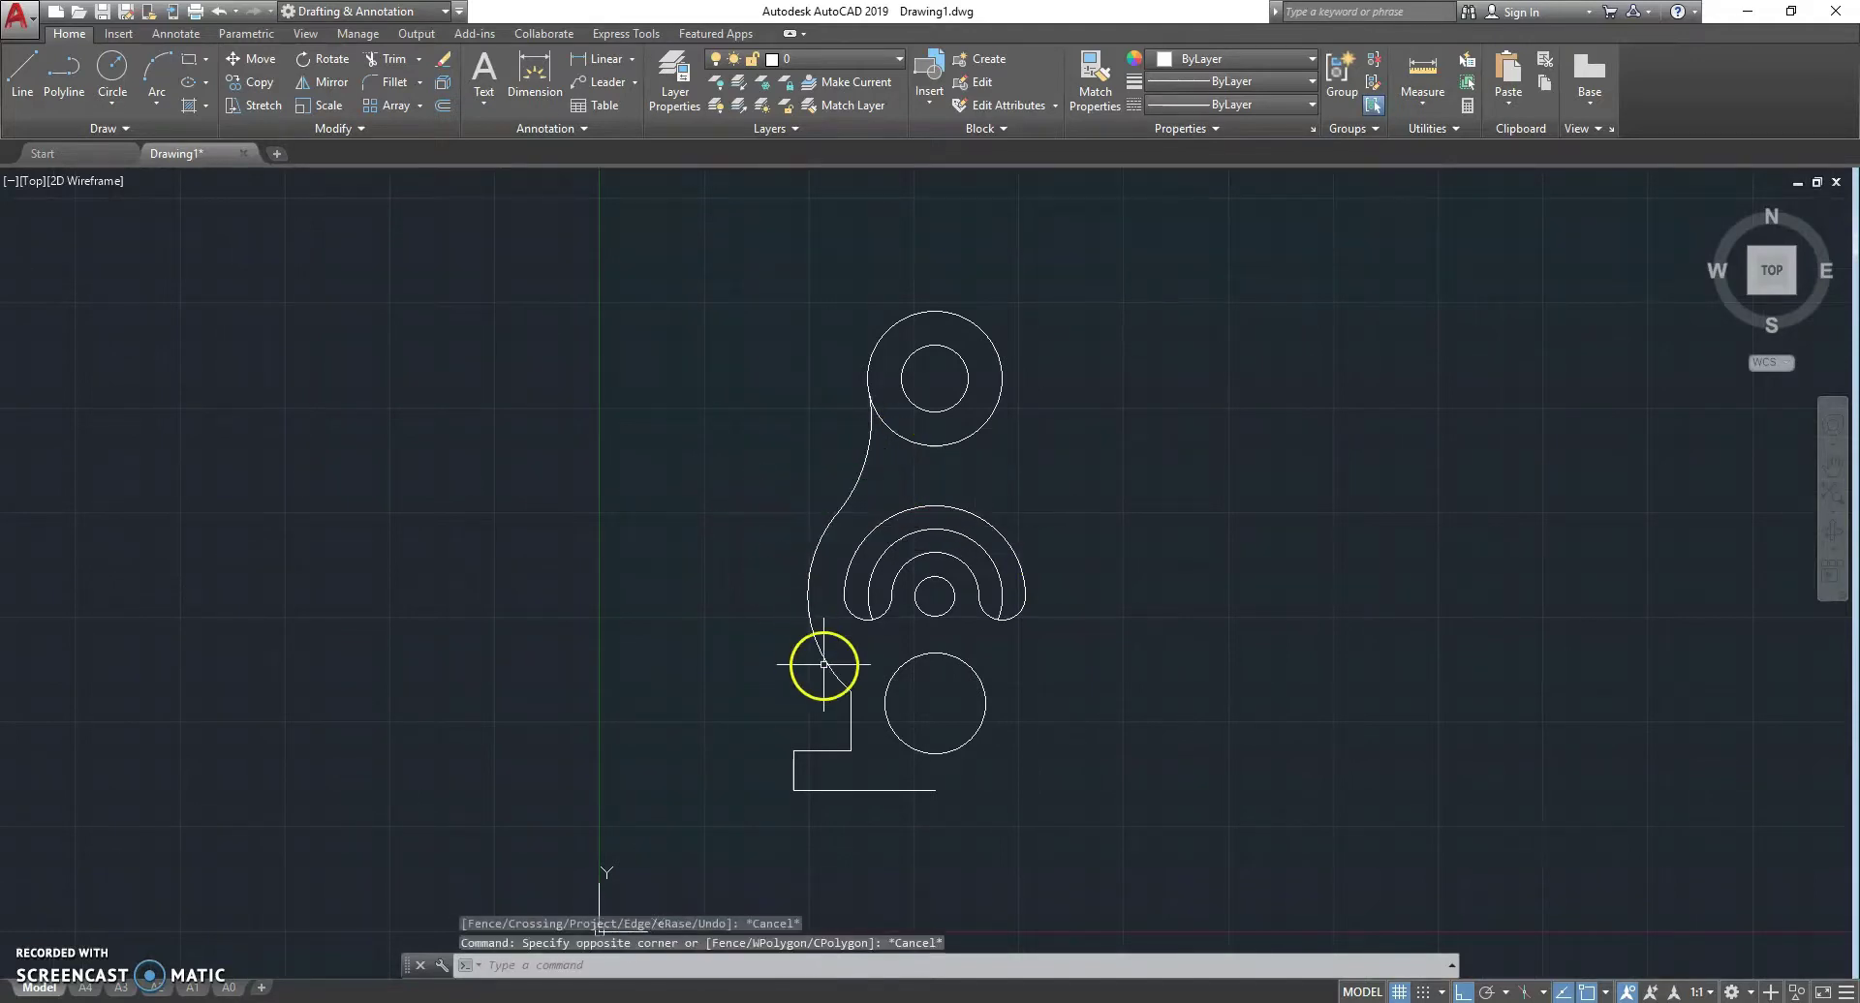
{"action": "type", "text": "f"}
{"action": "key", "text": "Return"}
{"action": "type", "text": "r"}
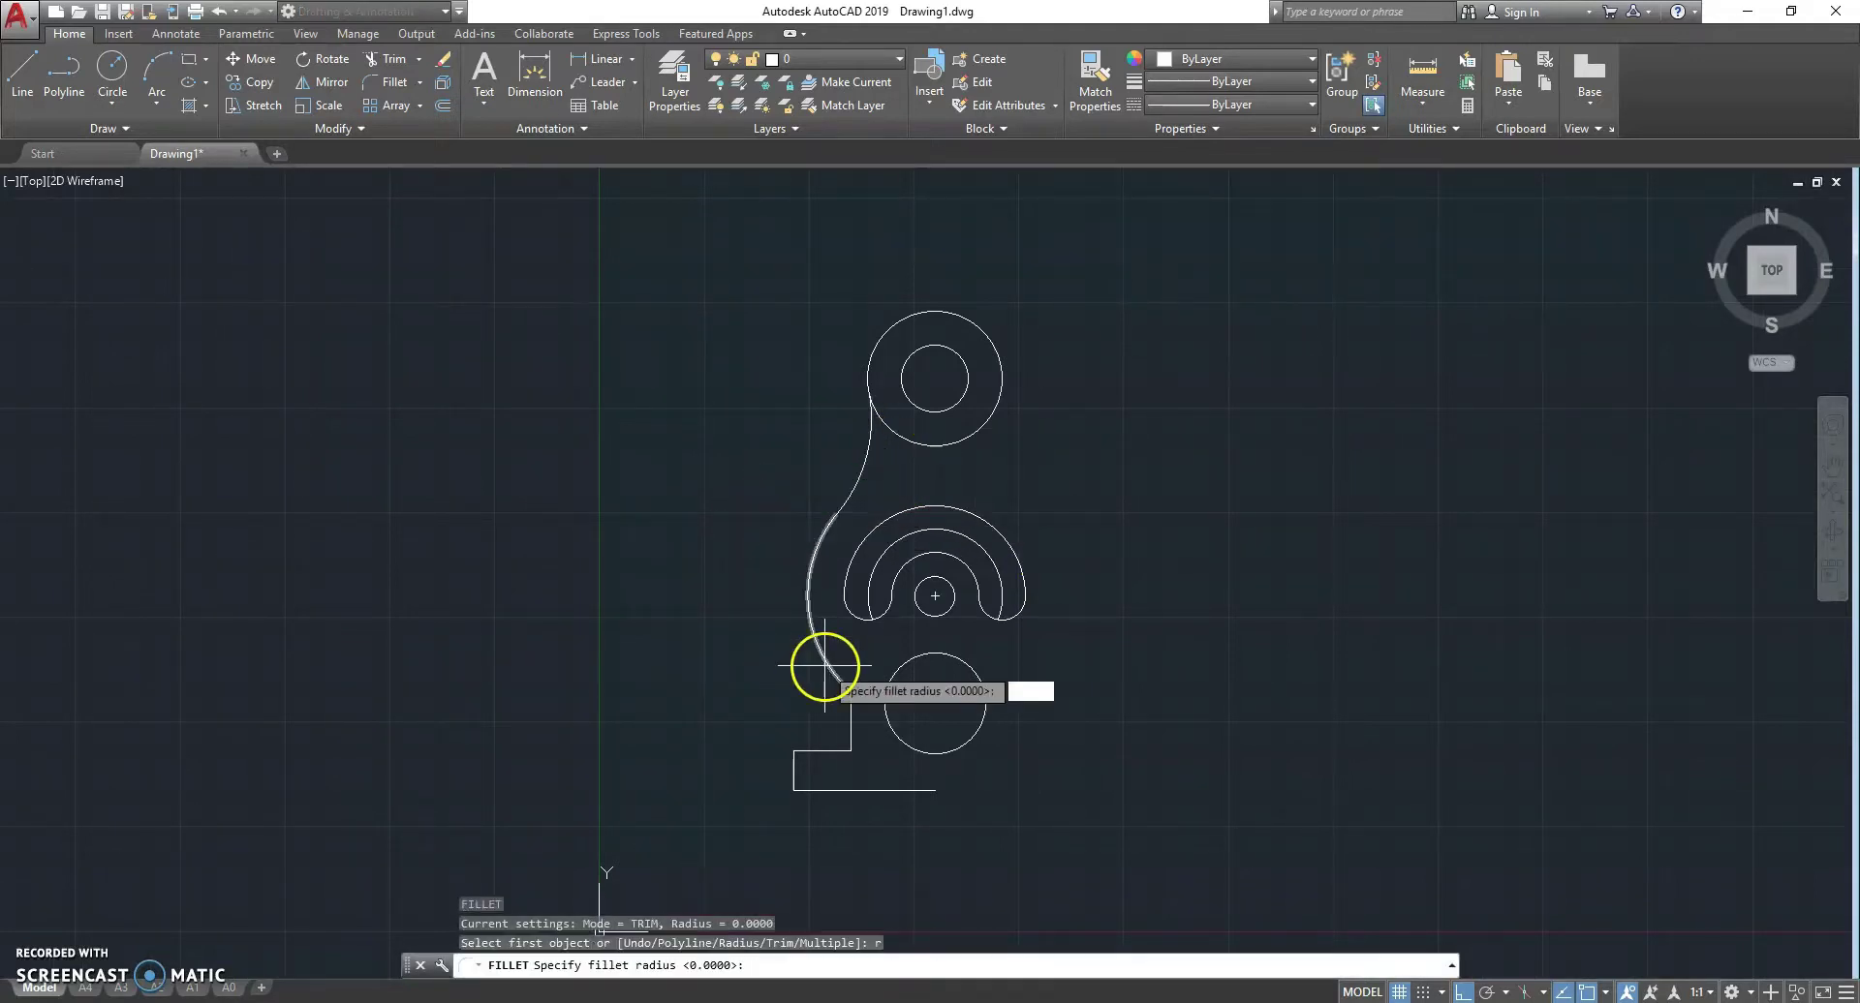
{"action": "key", "text": "Return"}
{"action": "type", "text": "5"}
{"action": "key", "text": "Return"}
{"action": "left_click", "coordinate": [842, 677]}
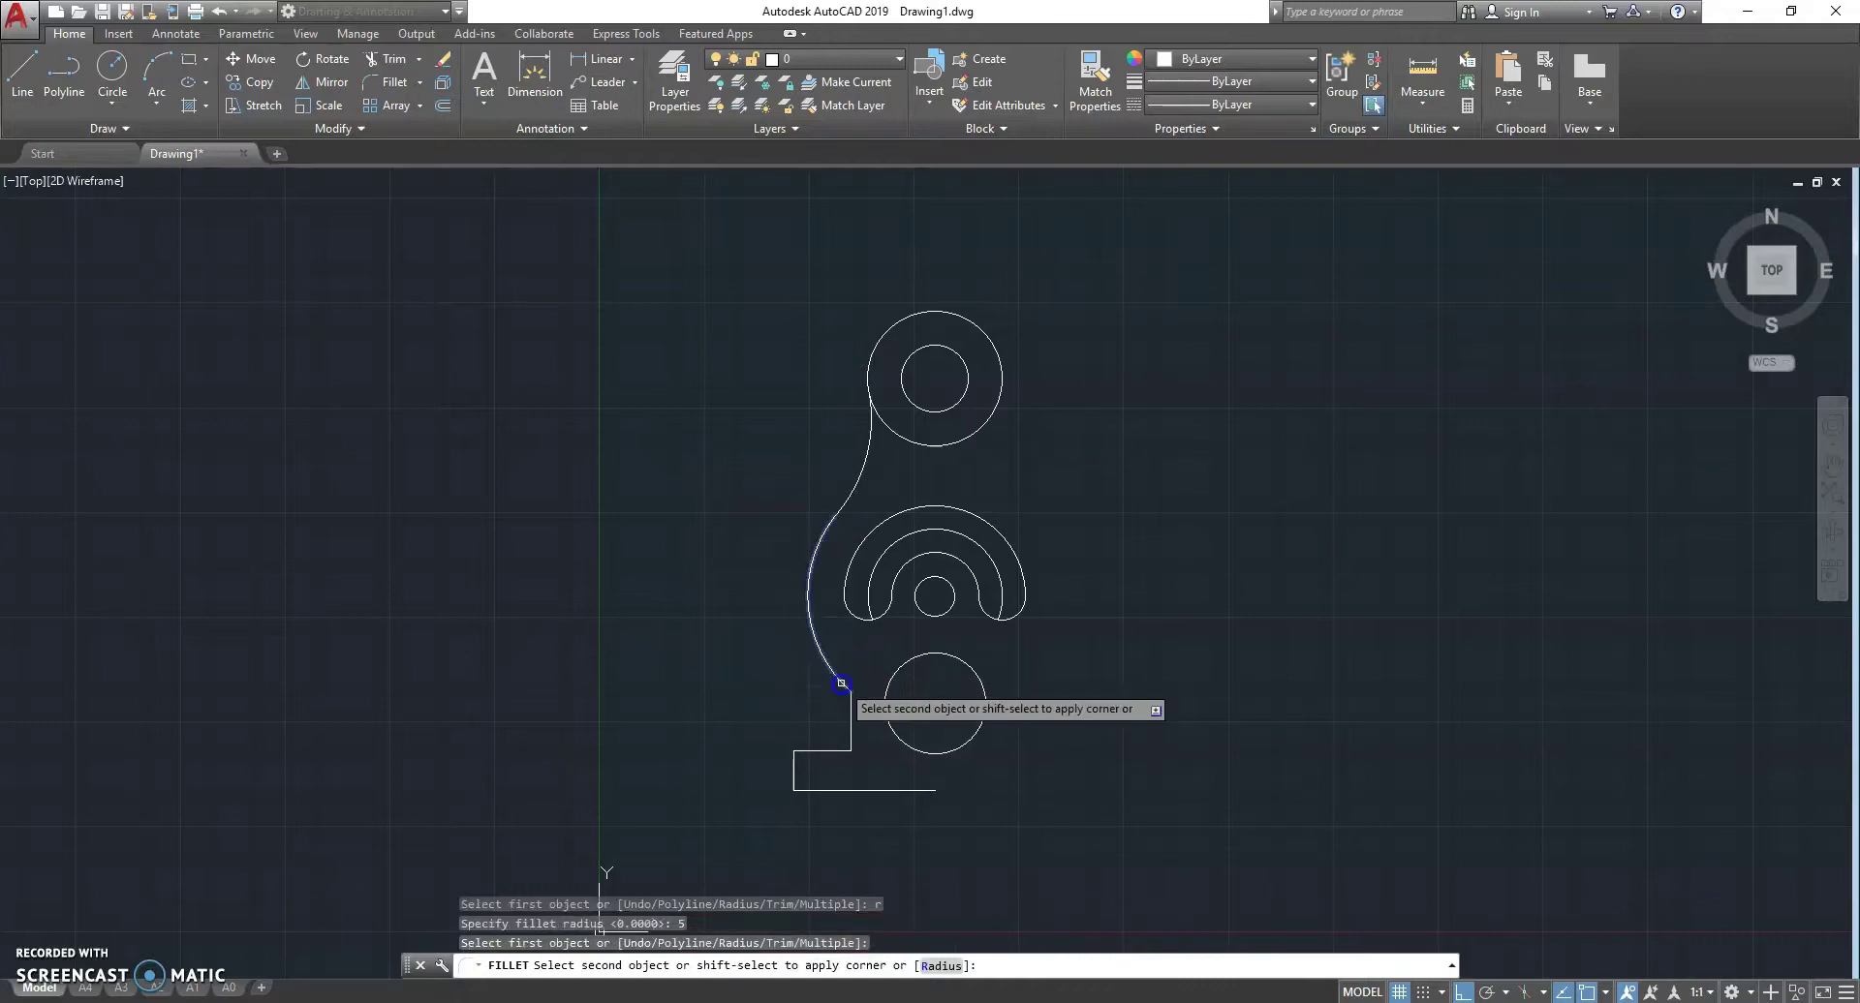
{"action": "left_click", "coordinate": [851, 720]}
{"action": "key", "text": "Escape"}
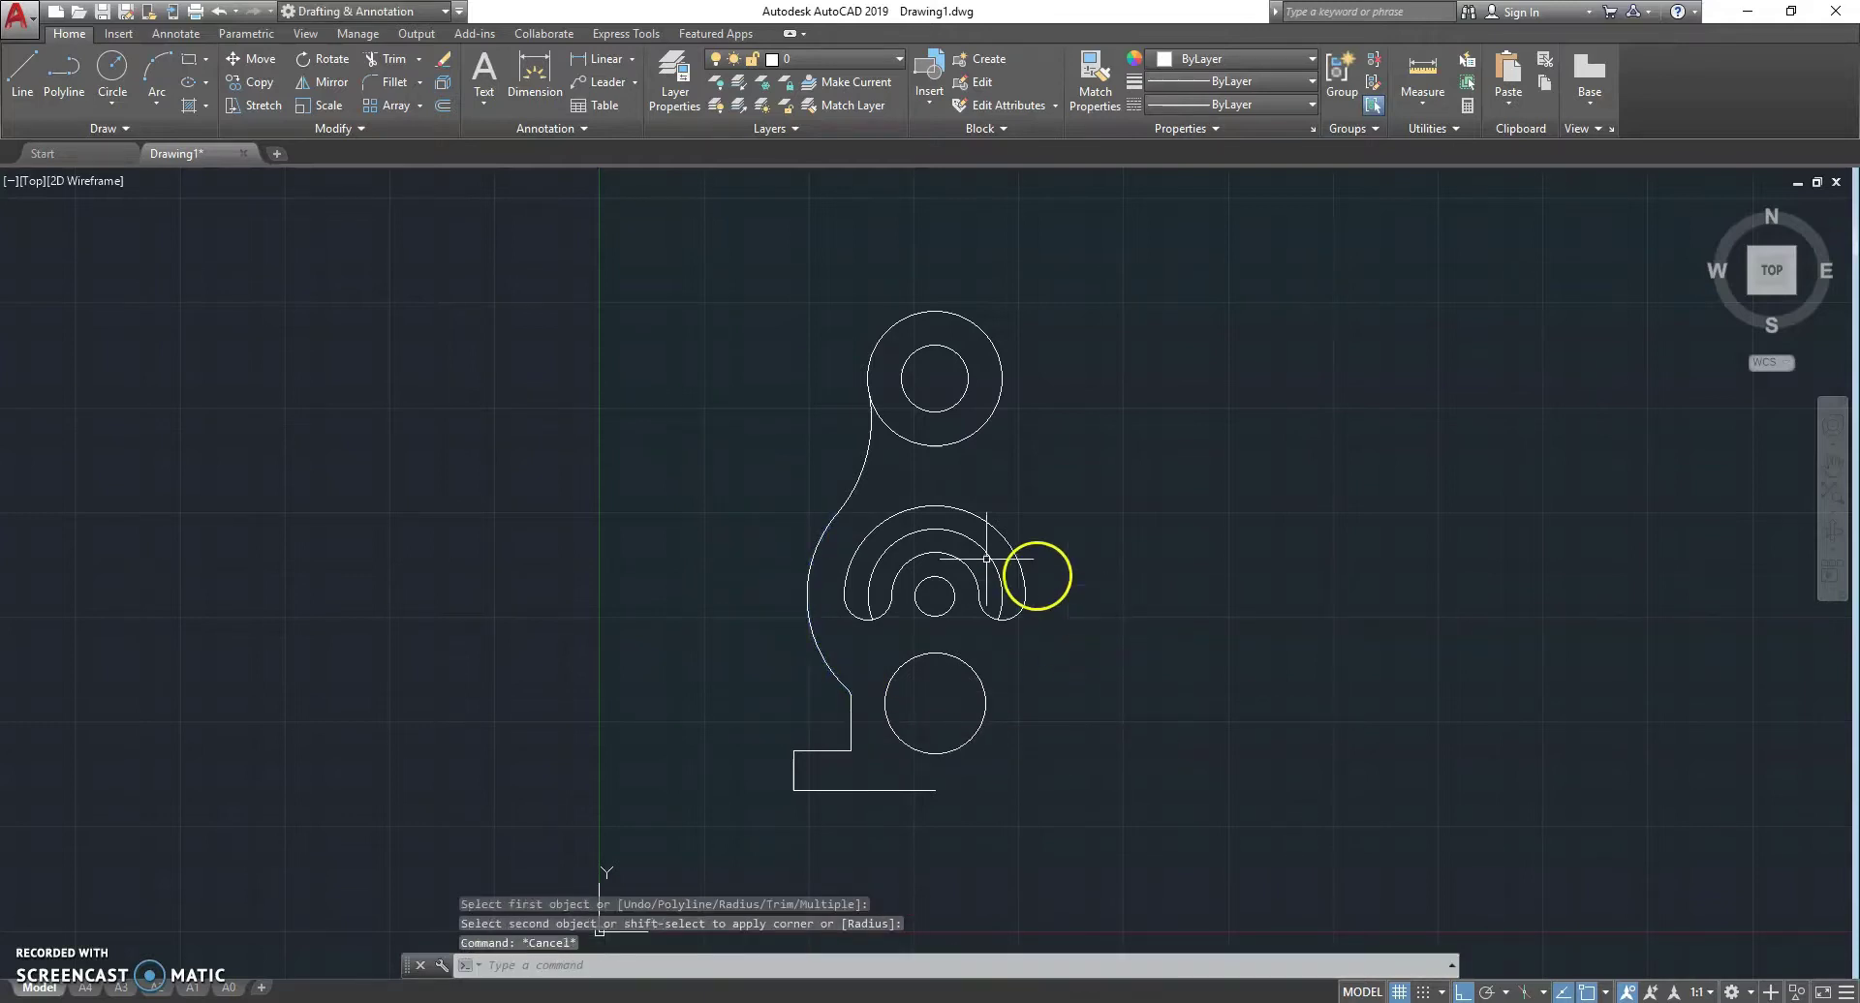
{"action": "left_click", "coordinate": [753, 349]}
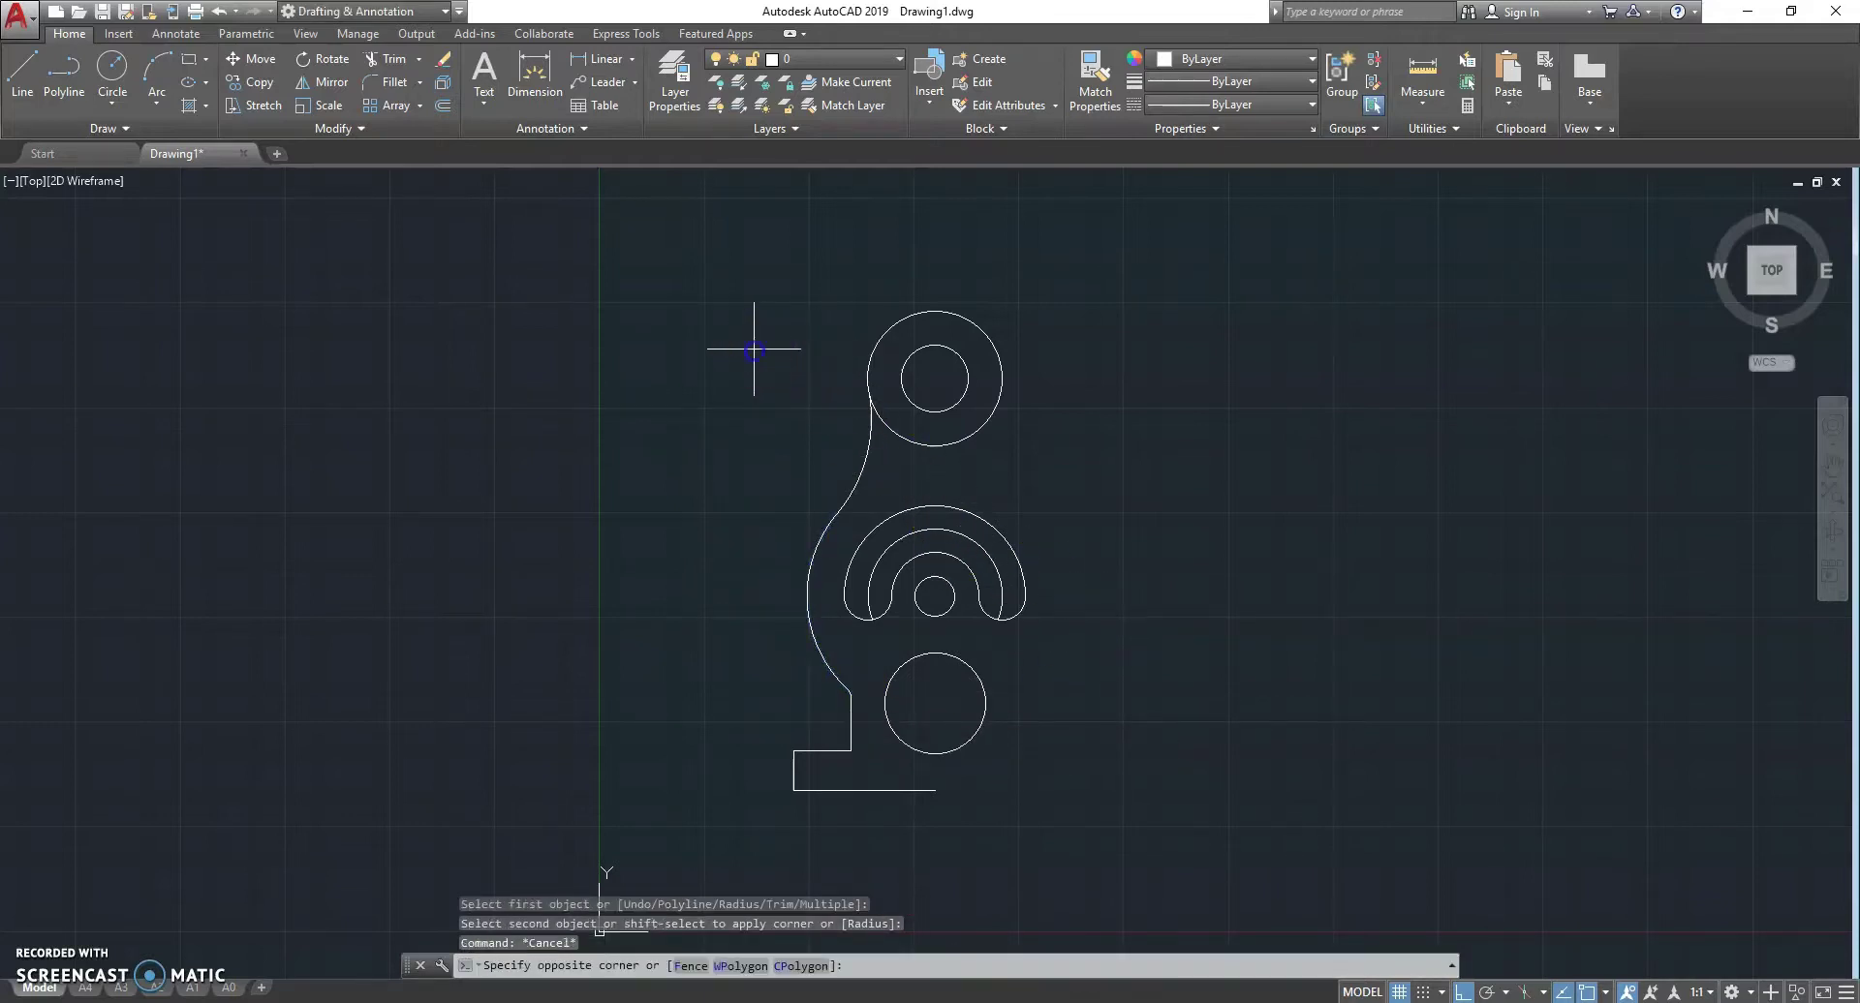
{"action": "left_click", "coordinate": [918, 831]}
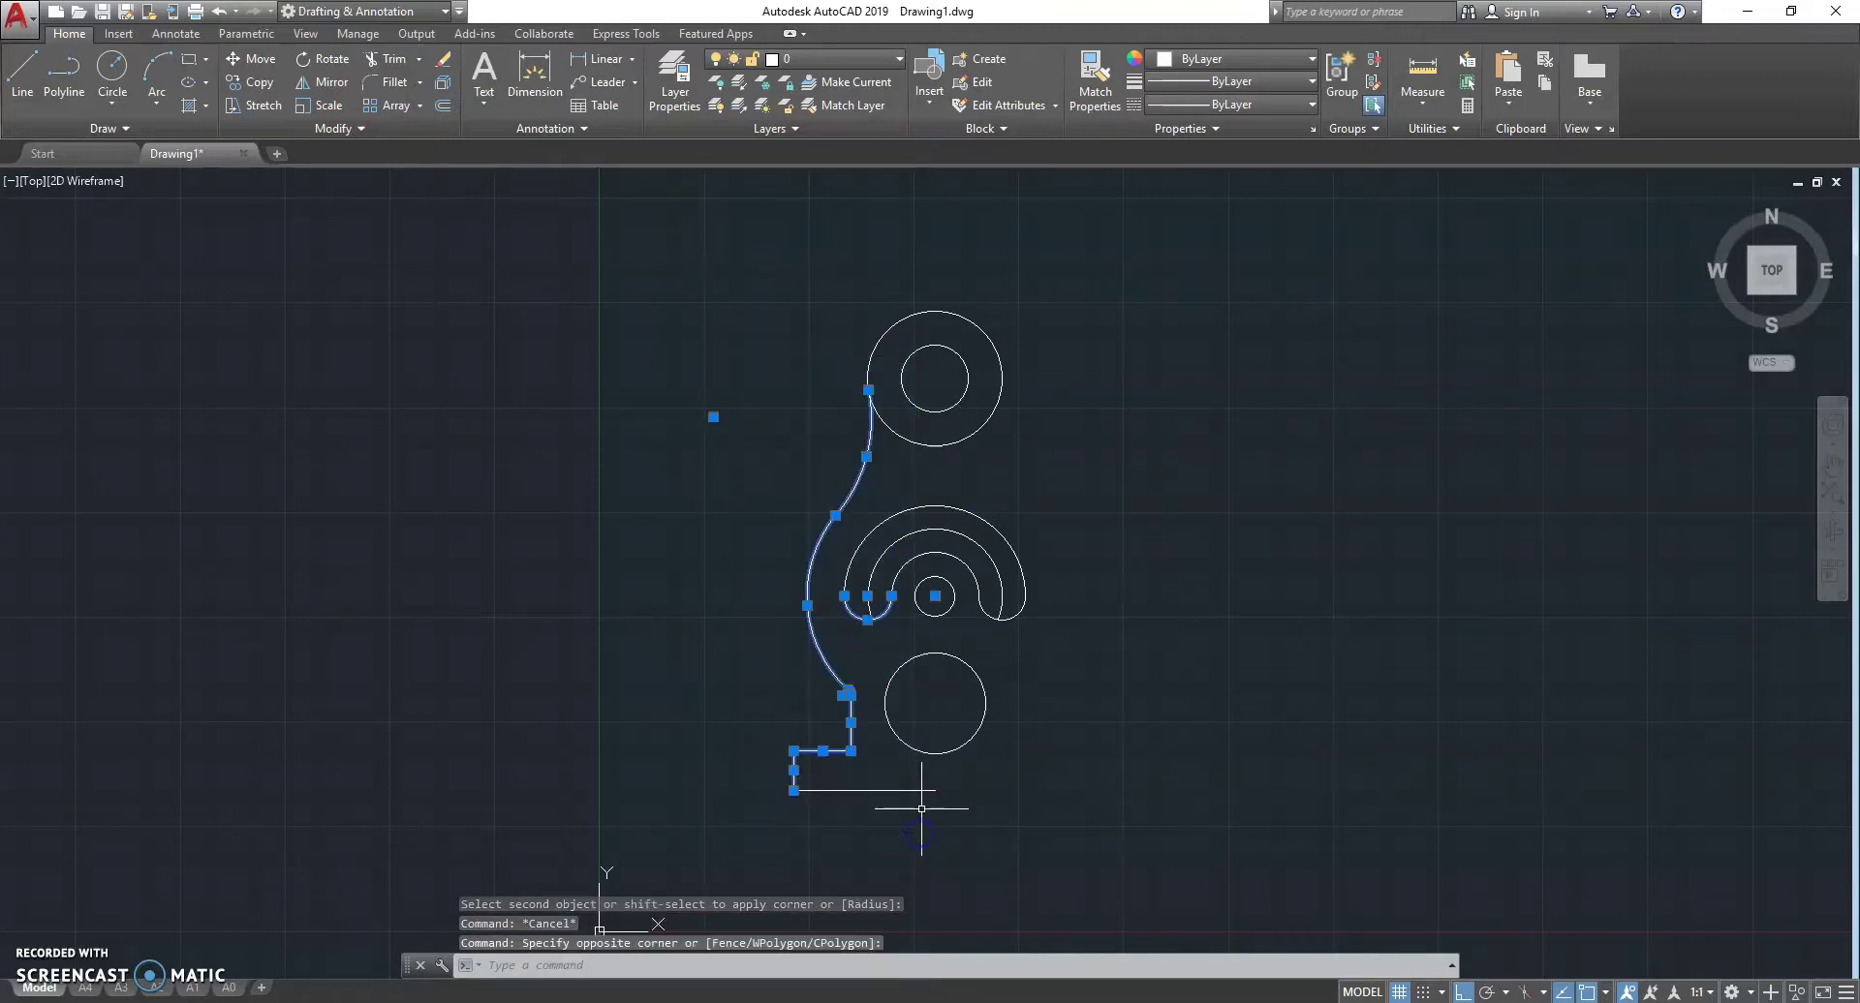
- Select the left half profile, leaving the slot arcs out of the selection
{"action": "left_click", "coordinate": [892, 793]}
{"action": "left_click", "coordinate": [877, 639]}
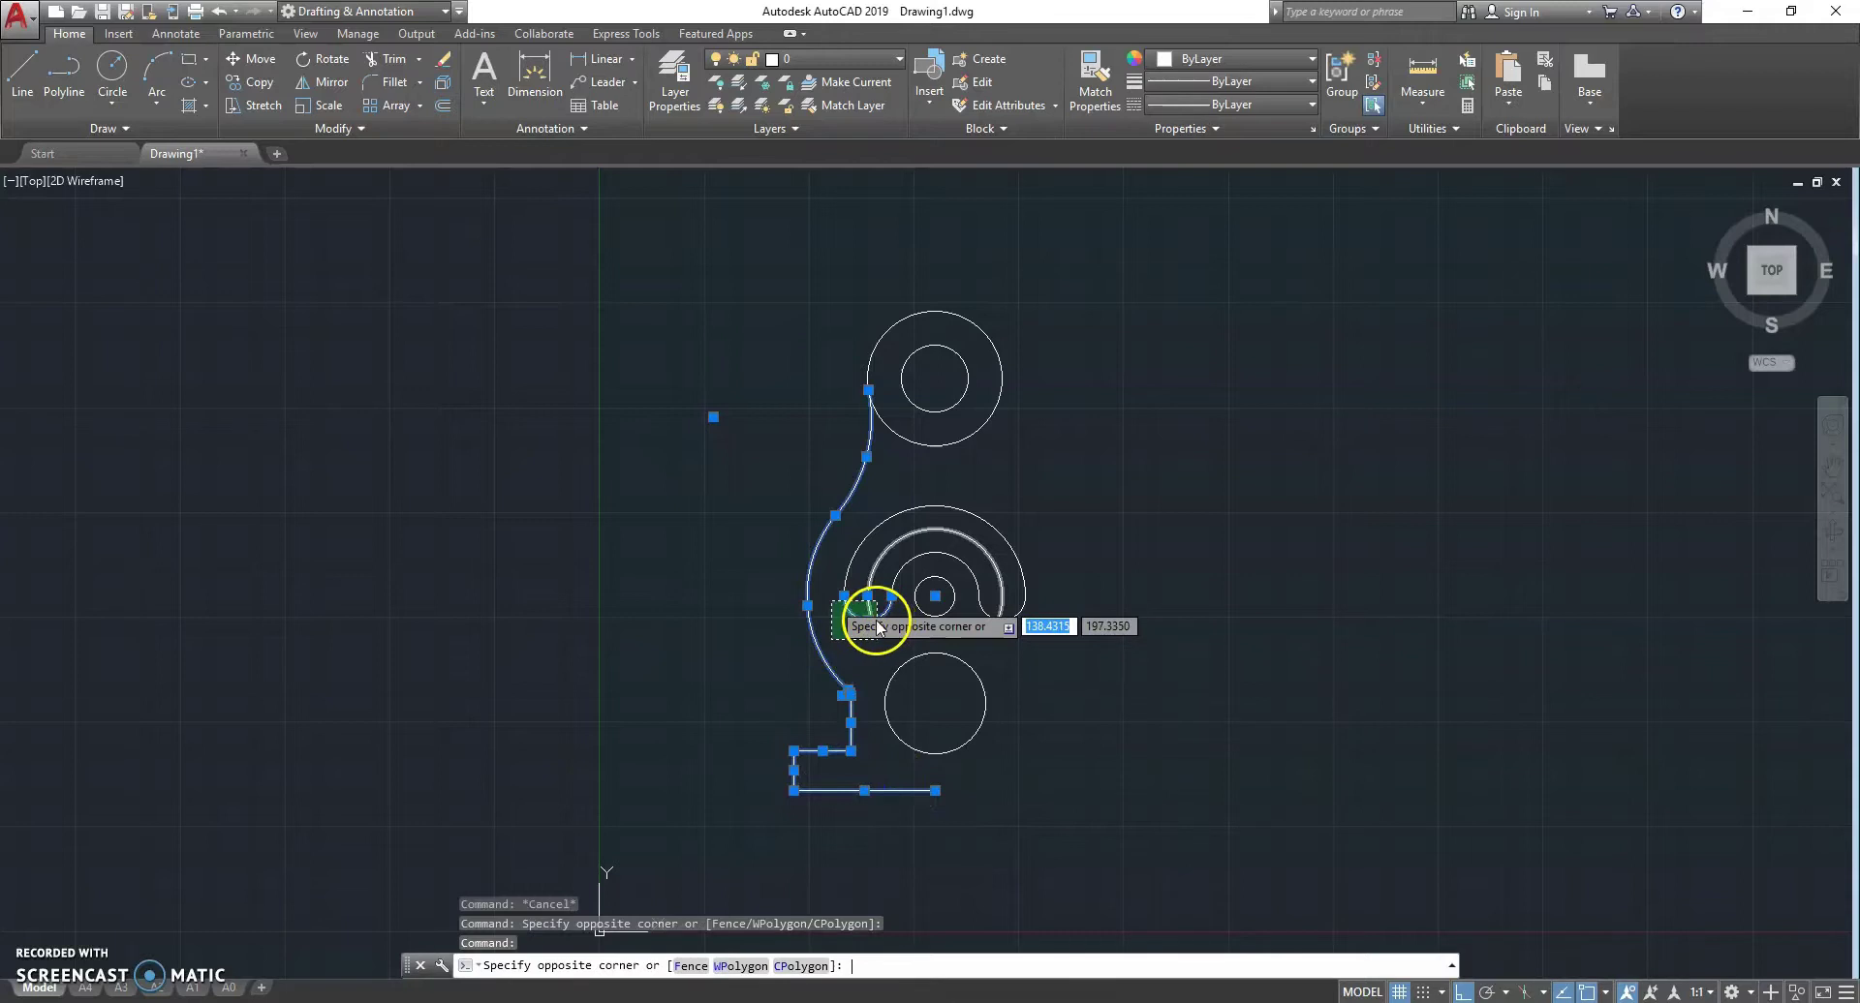
{"action": "left_click", "coordinate": [826, 600]}
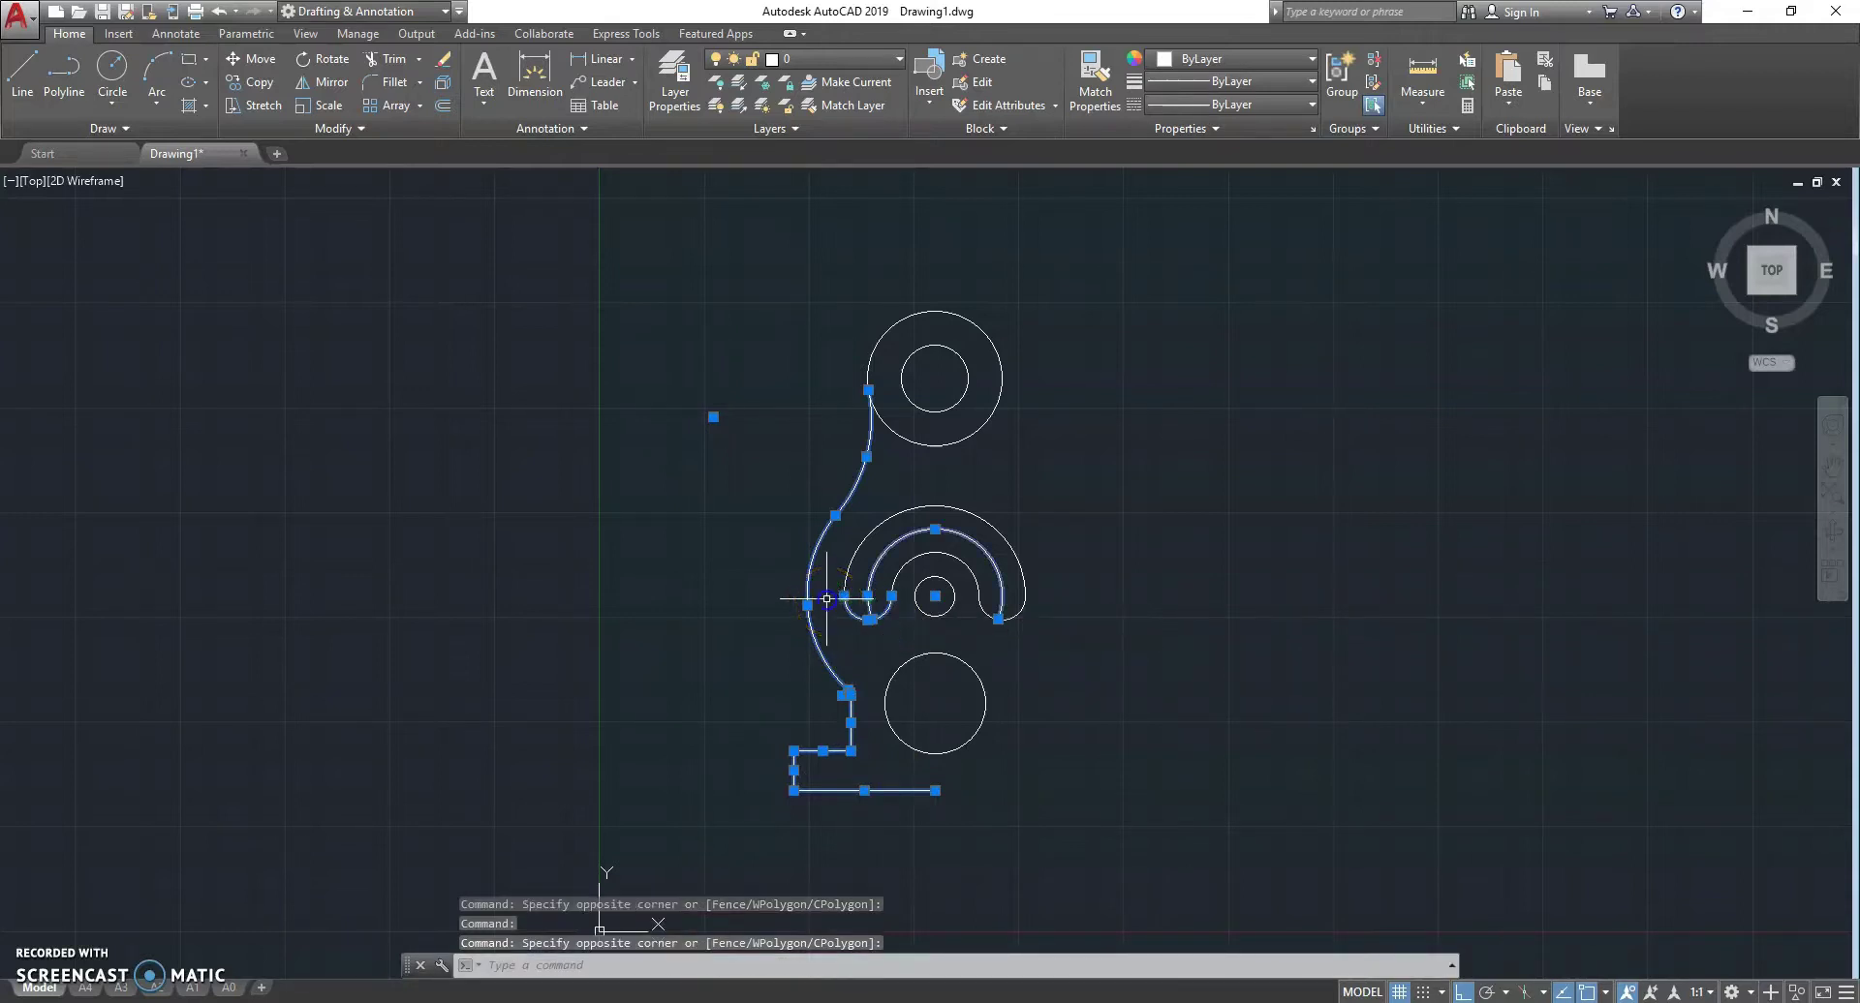
{"action": "left_click", "coordinate": [978, 635], "text": "shift"}
{"action": "left_click", "coordinate": [843, 608], "text": "shift"}
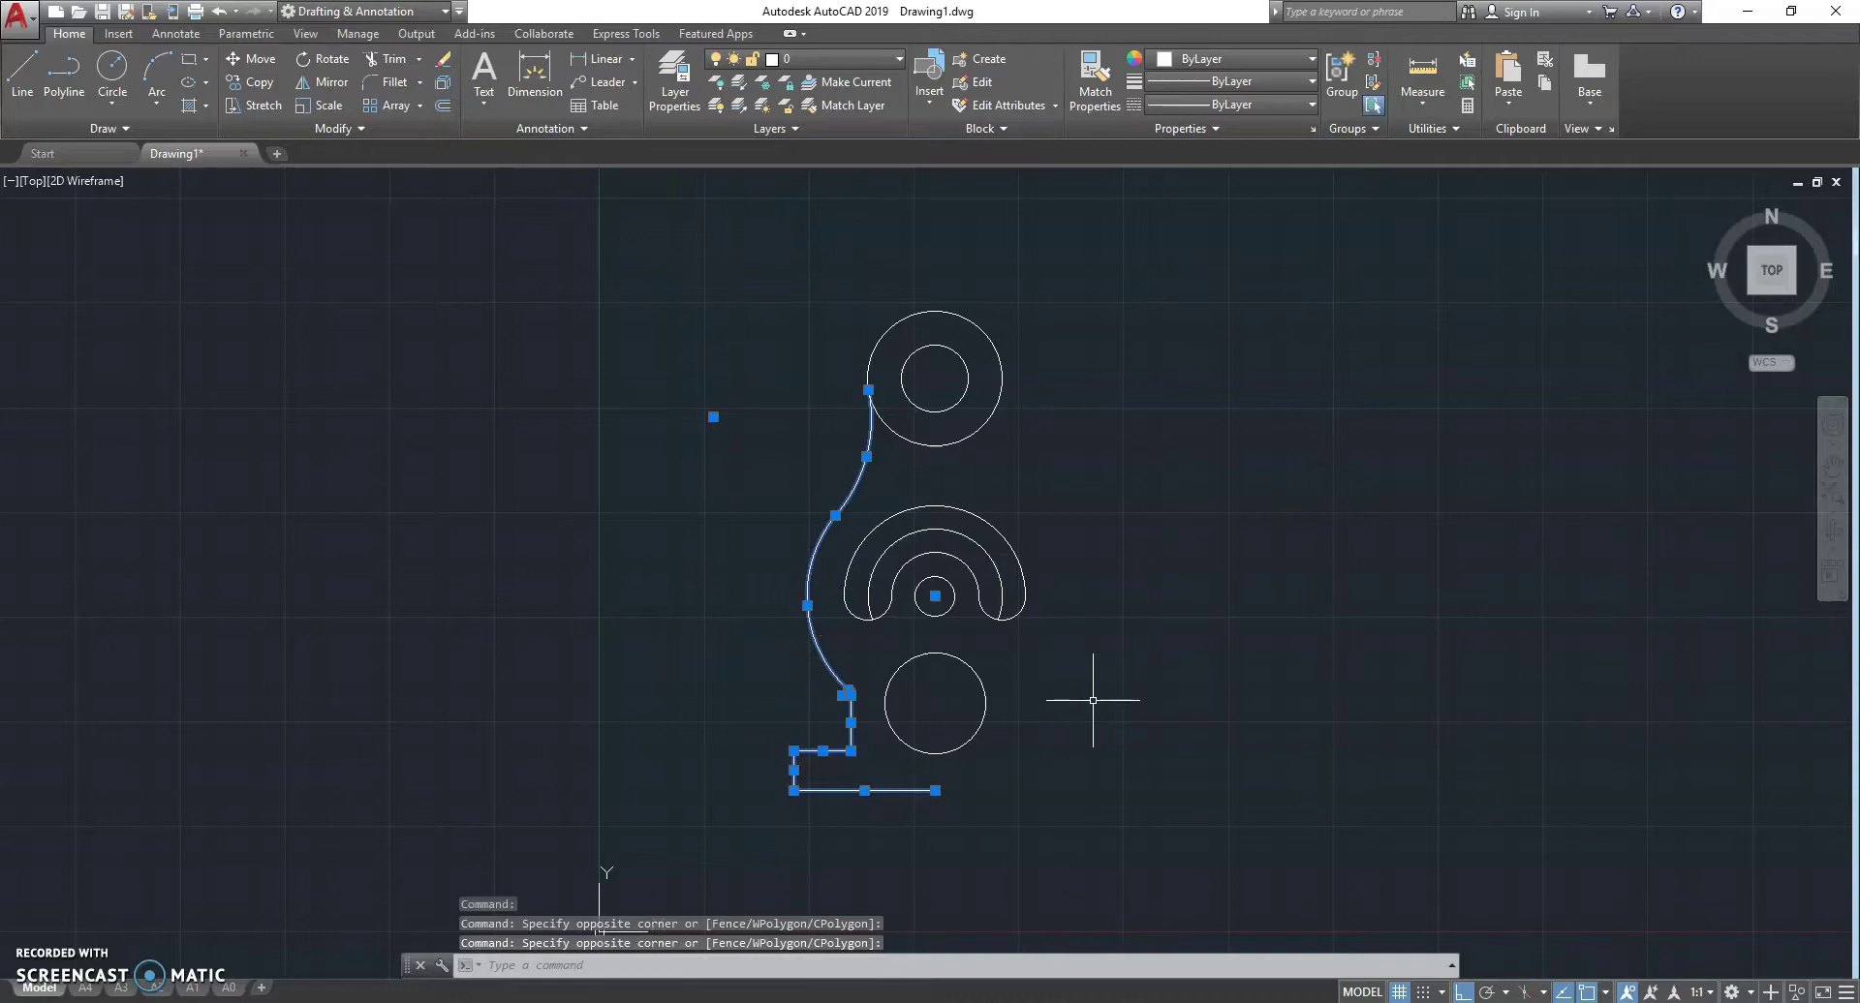
- Mirror the selected left profile about the vertical centre axis, keeping the original
{"action": "type", "text": "MO"}
{"action": "key", "text": "BackSpace"}
{"action": "type", "text": "O"}
{"action": "key", "text": "BackSpace"}
{"action": "type", "text": "I"}
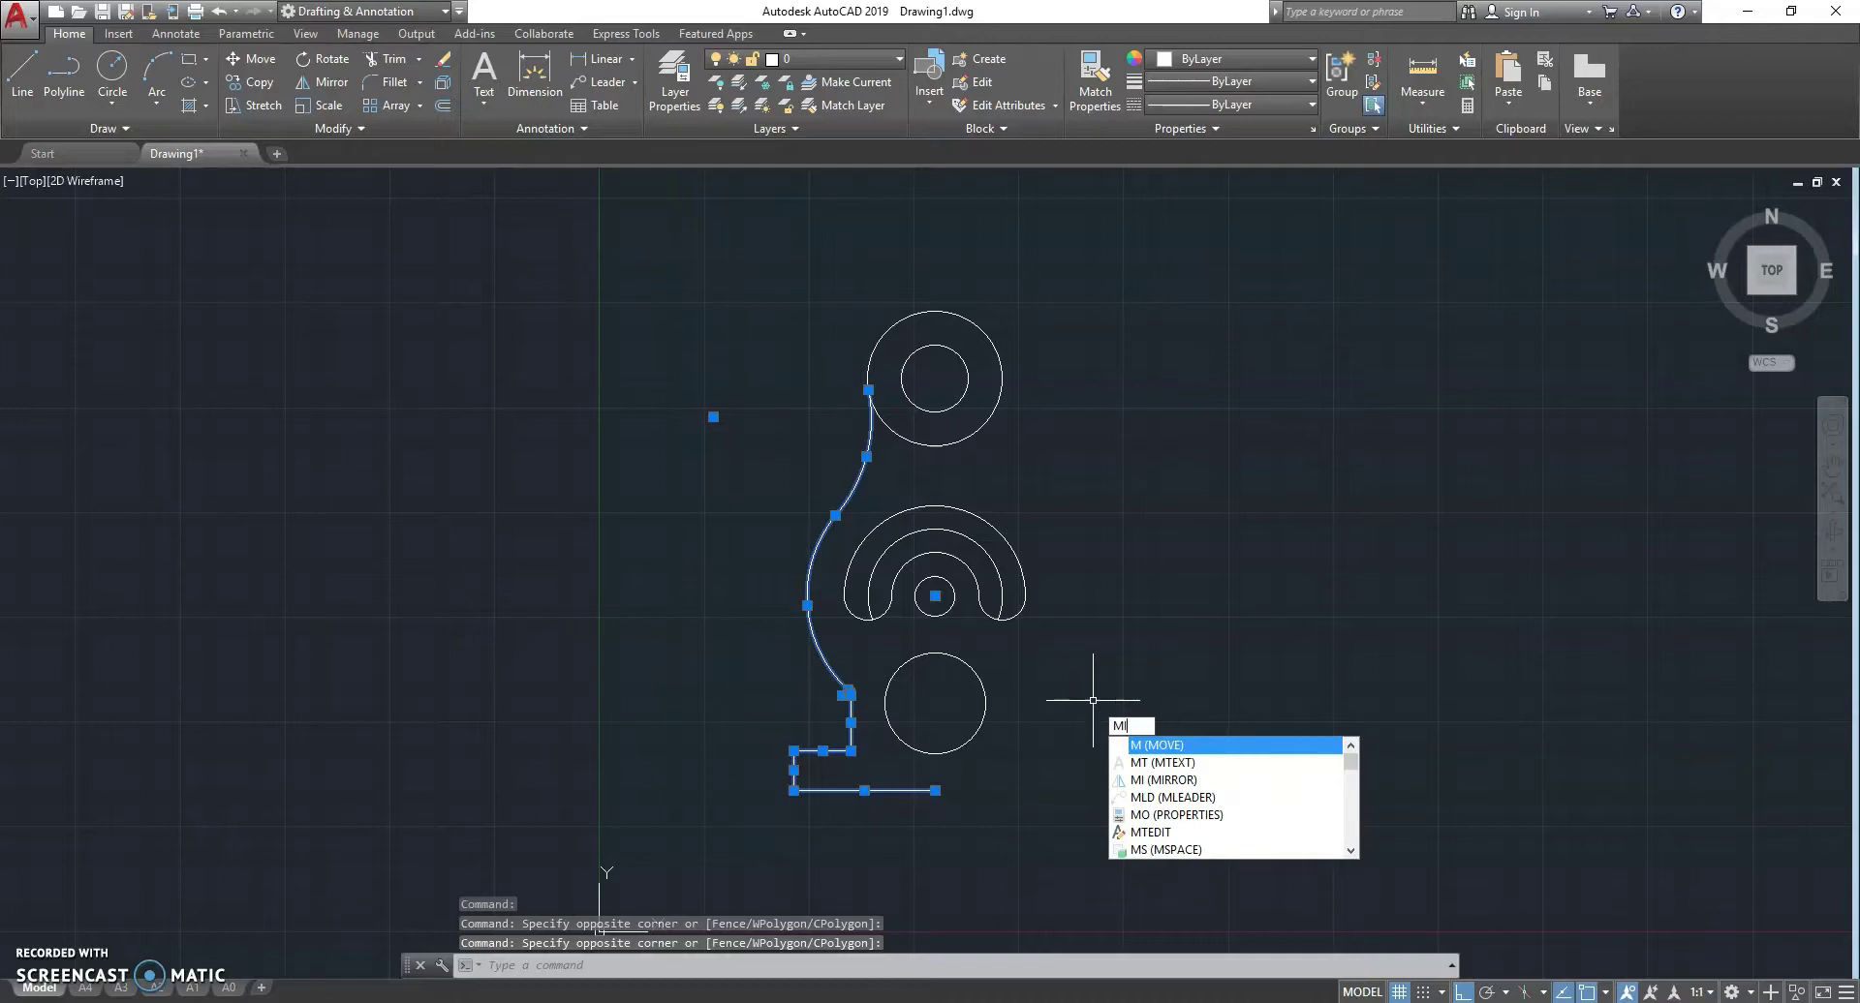
{"action": "key", "text": "Return"}
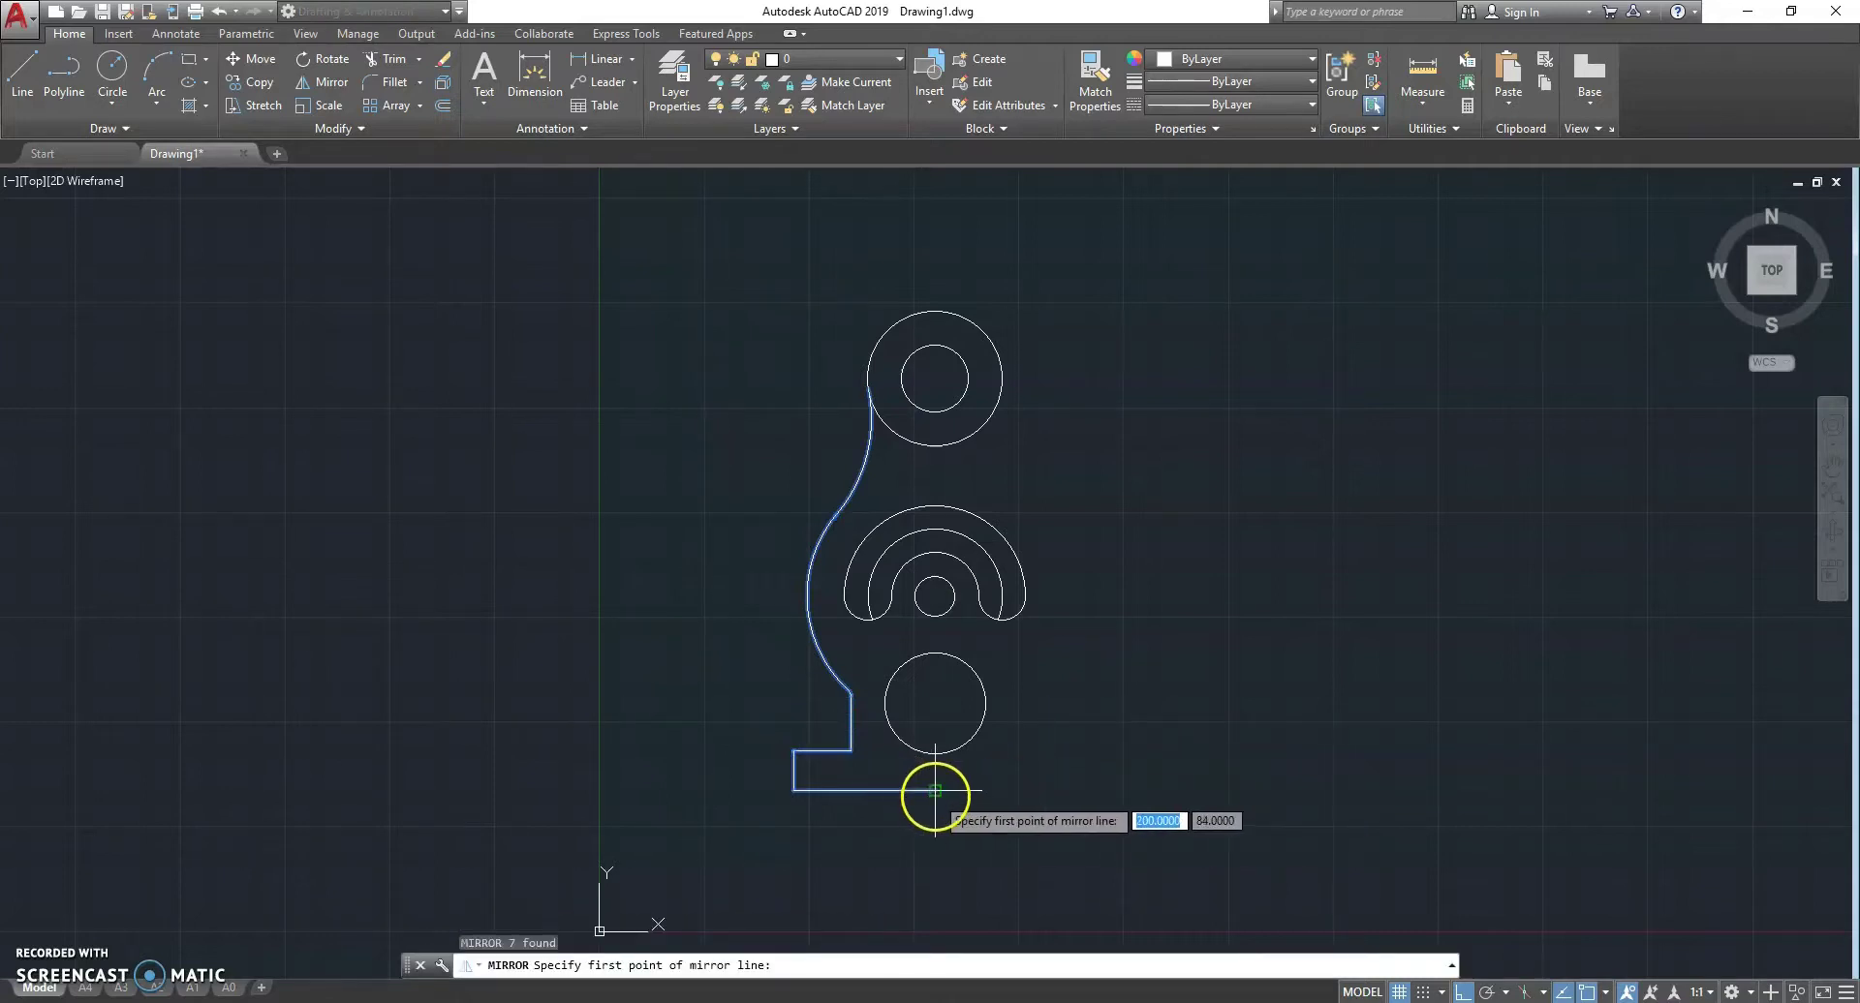
{"action": "left_click", "coordinate": [935, 791]}
{"action": "left_click", "coordinate": [931, 819]}
{"action": "key", "text": "Return"}
- Select the right arc and left curved flank as trim edges
{"action": "left_click", "coordinate": [1018, 405]}
{"action": "left_click", "coordinate": [997, 456]}
{"action": "left_click", "coordinate": [868, 452]}
{"action": "left_click", "coordinate": [817, 452]}
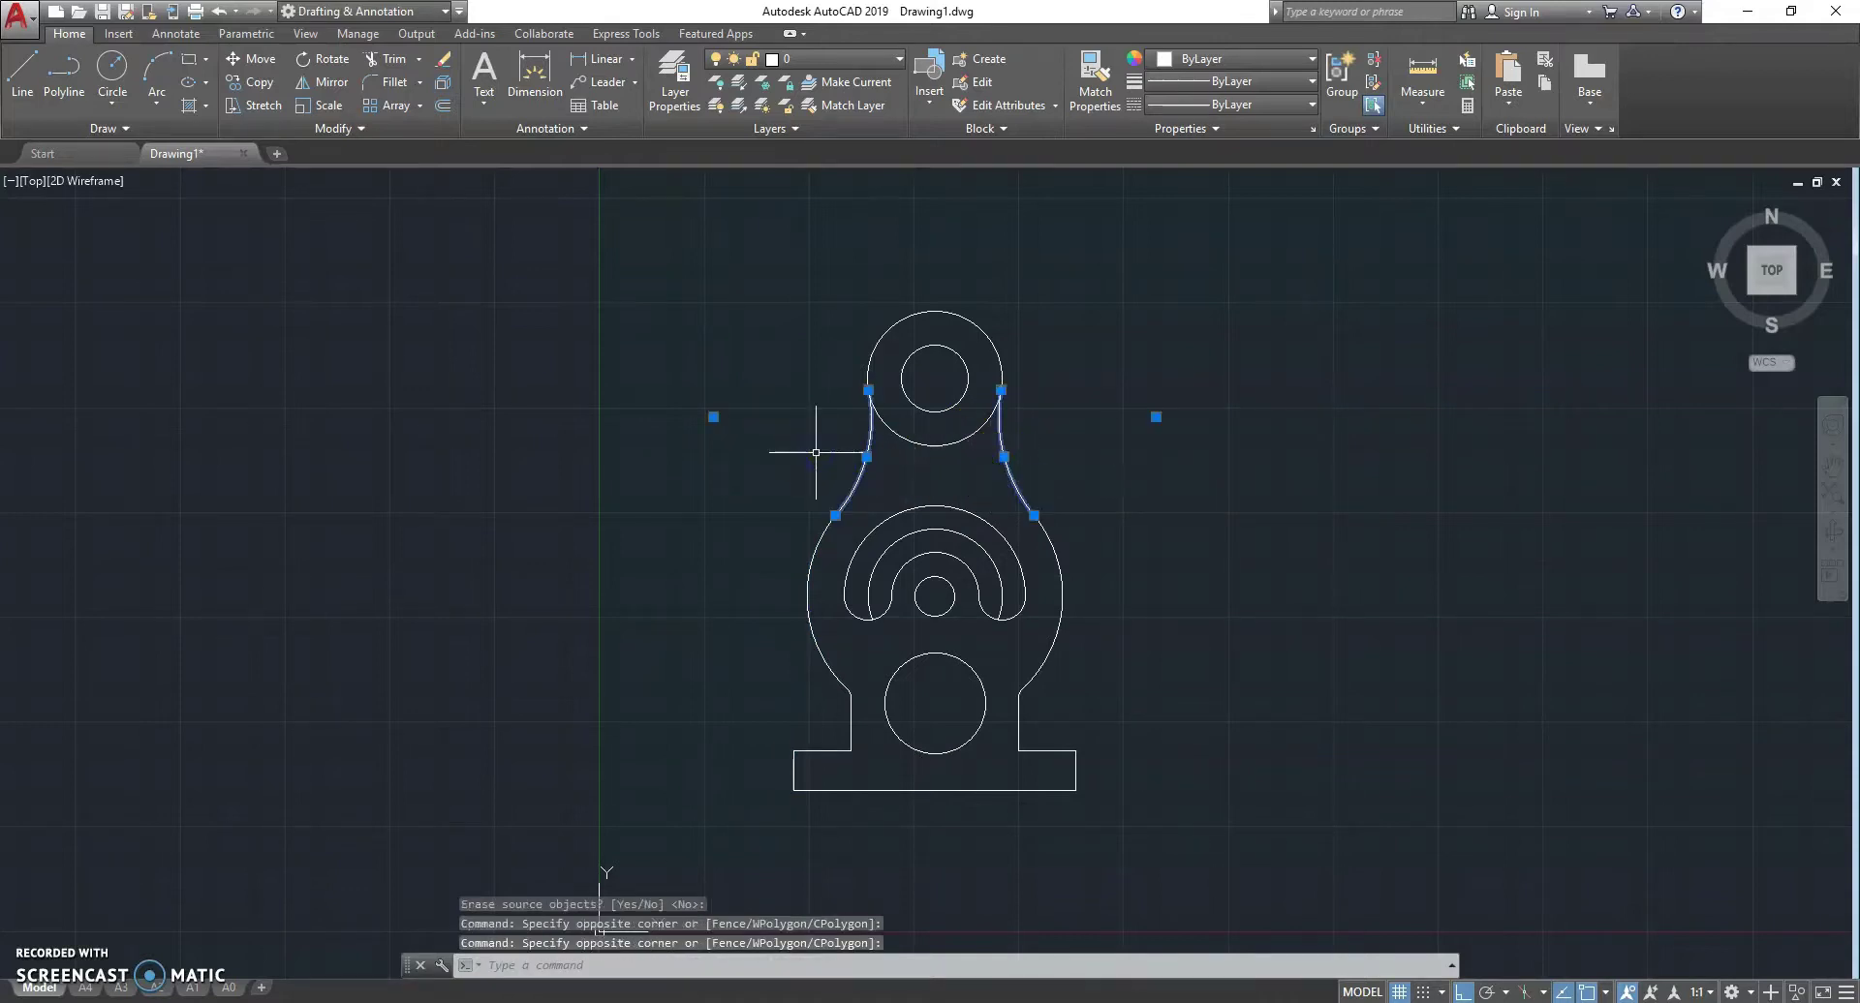
{"action": "type", "text": "TR"}
- Trim away the top circle's lower arc between the curved flanks
{"action": "key", "text": "Return"}
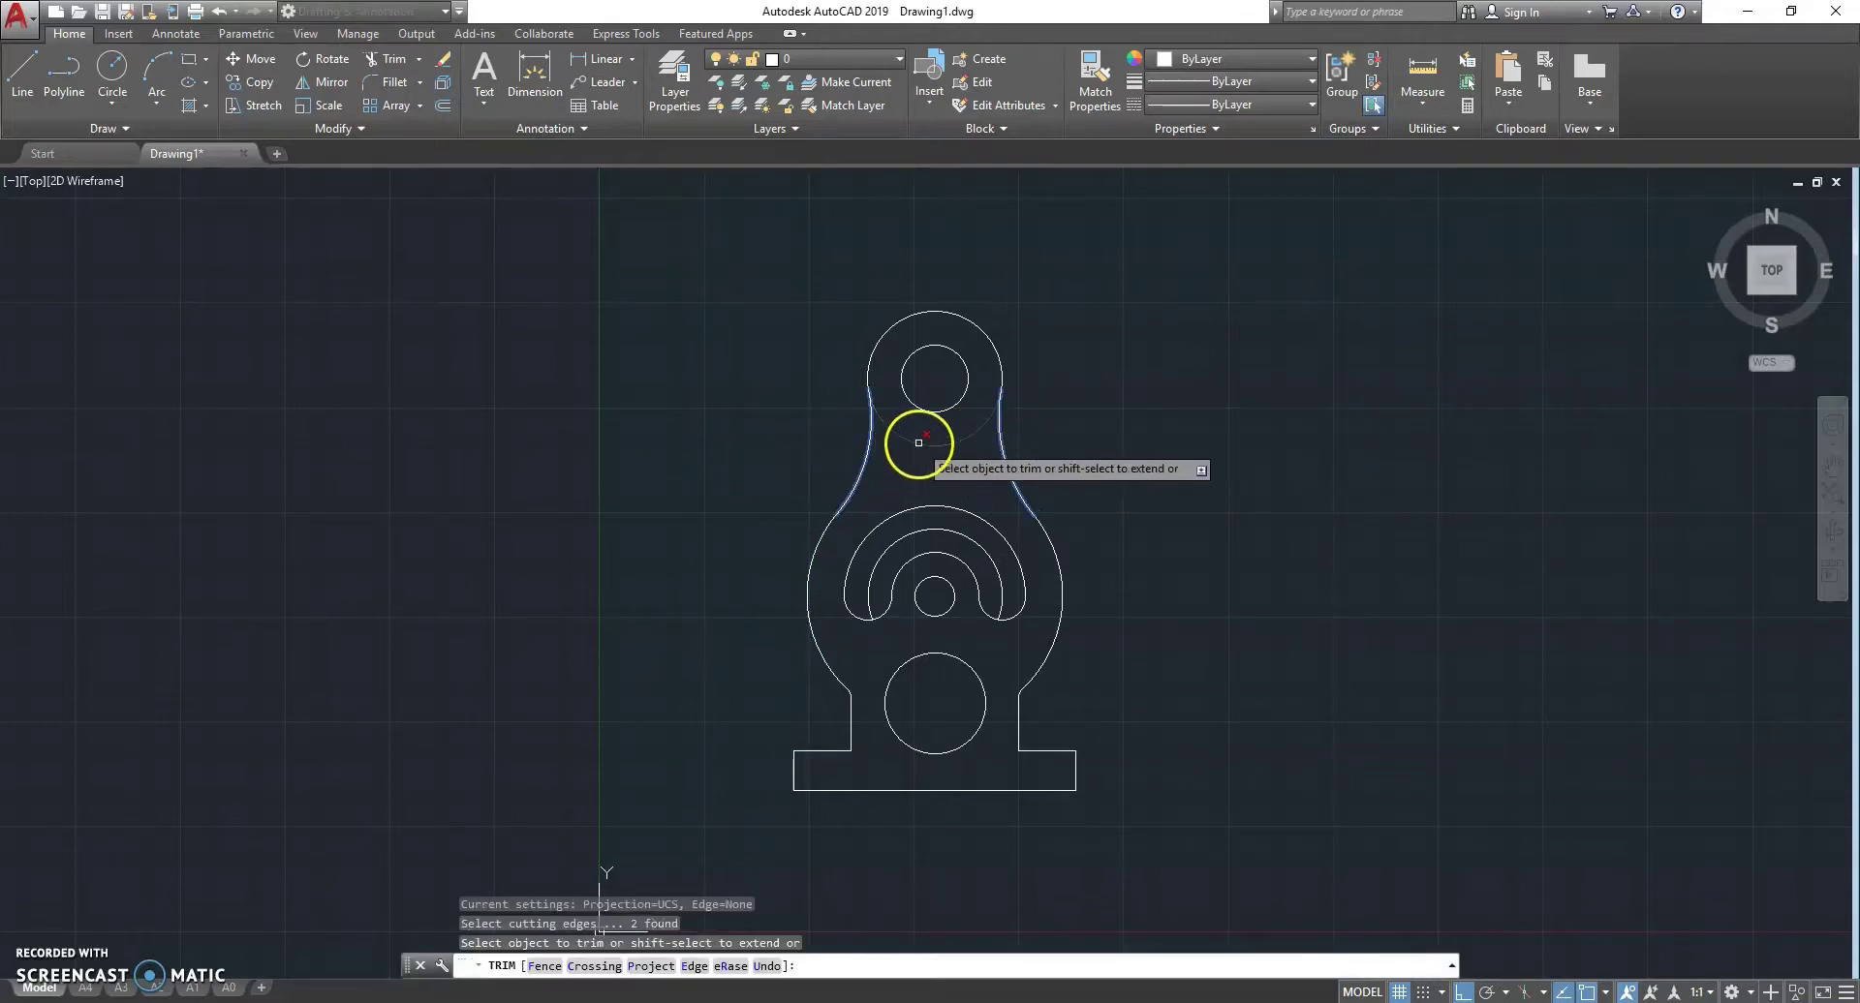
{"action": "left_click", "coordinate": [936, 444]}
{"action": "key", "text": "Escape"}
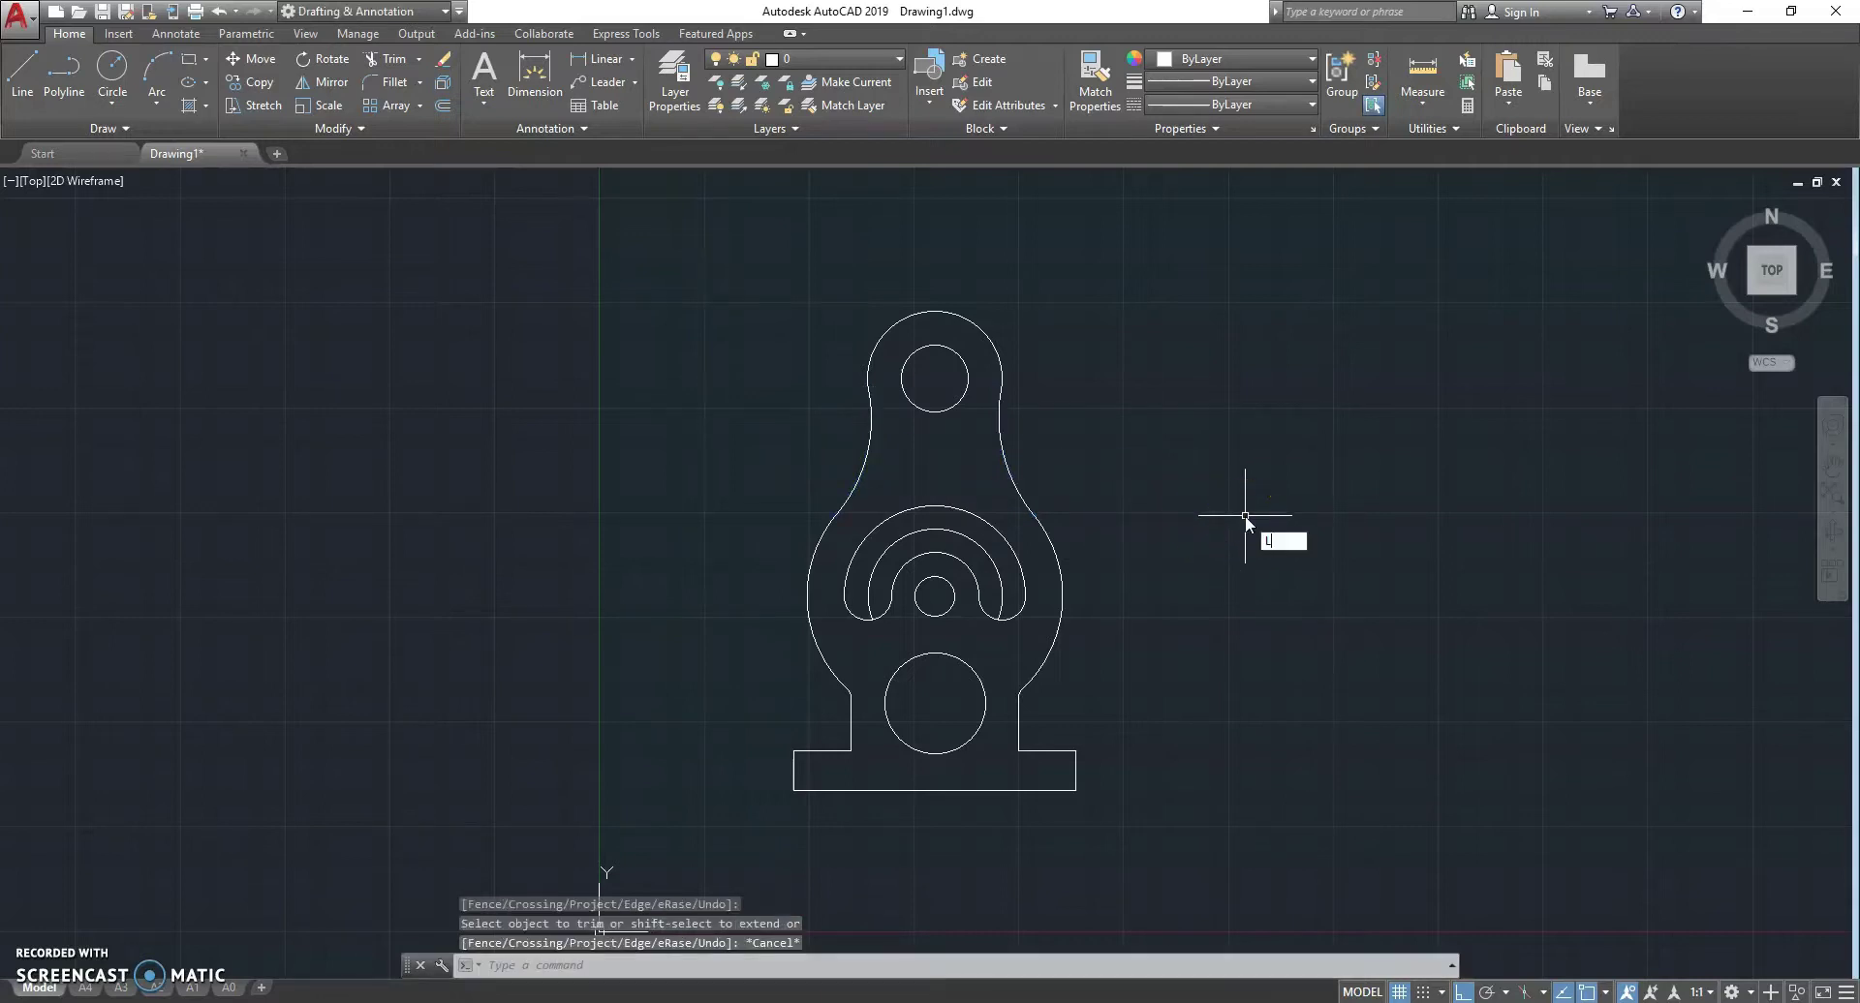
- Draw a vertical line through the top circle and lengthen it down to the base
{"action": "key", "text": "Return"}
{"action": "left_click", "coordinate": [934, 340]}
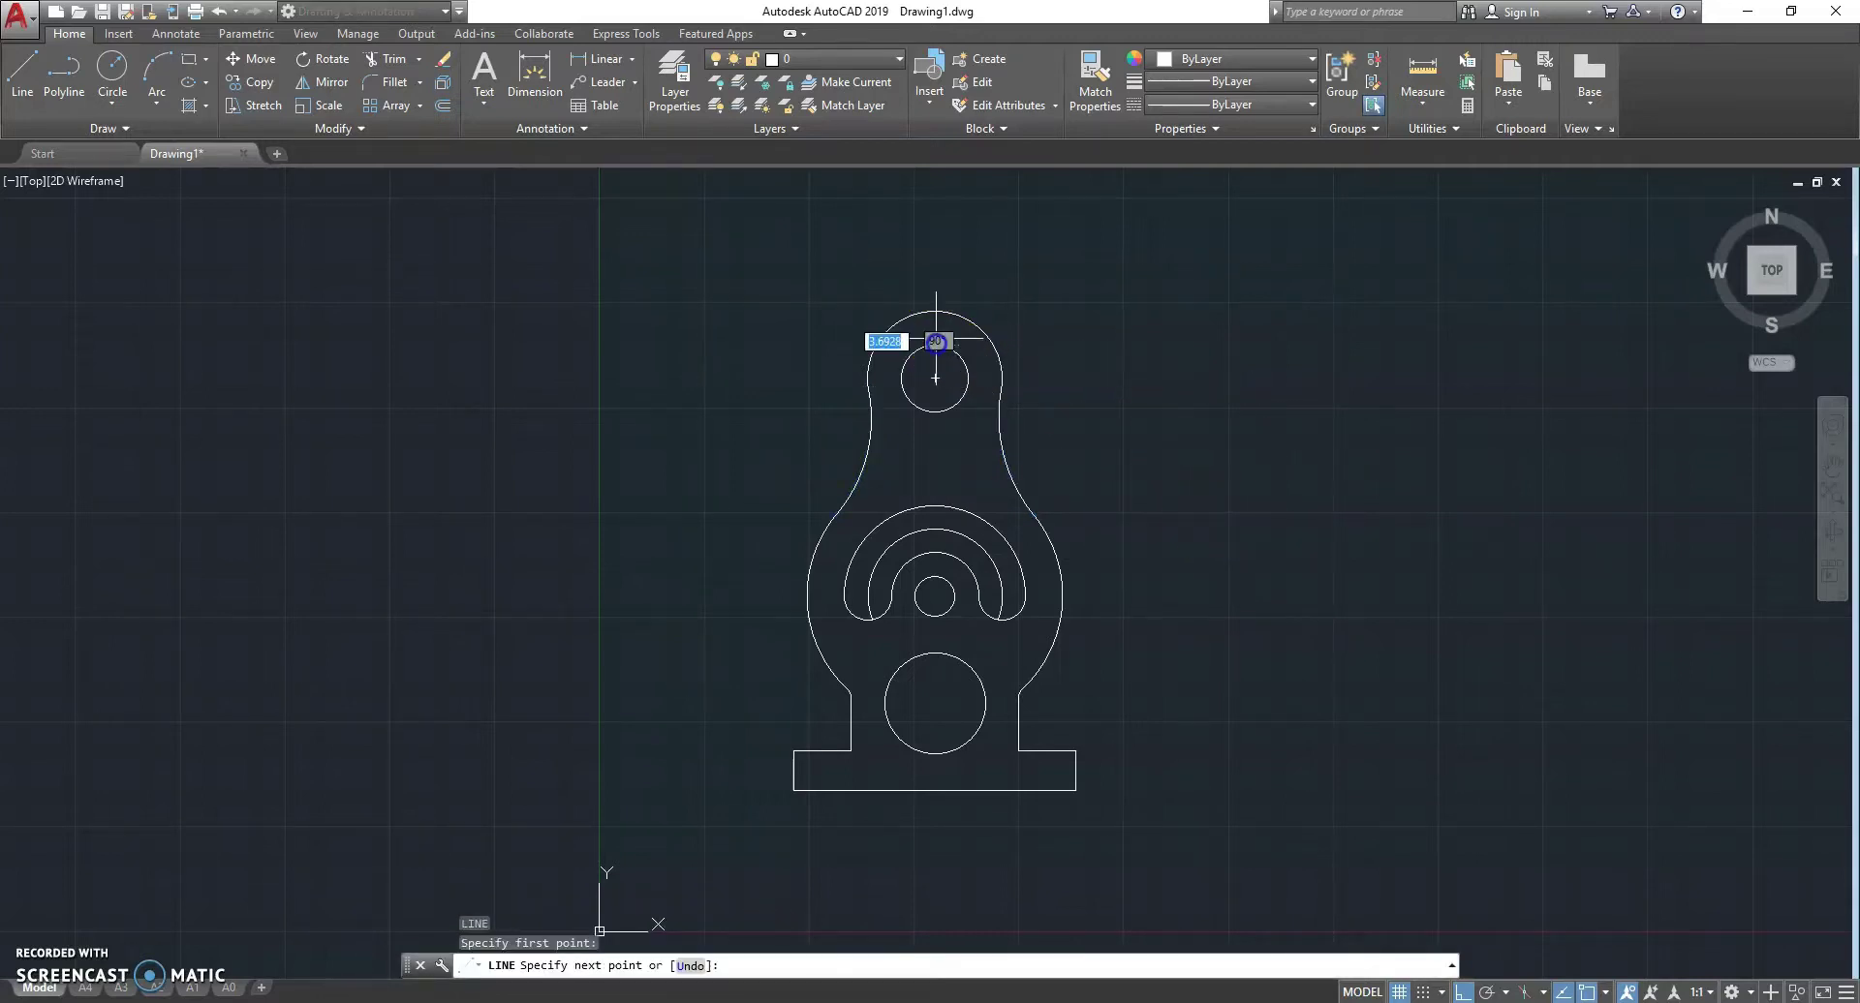
{"action": "left_click", "coordinate": [935, 412]}
{"action": "key", "text": "Escape"}
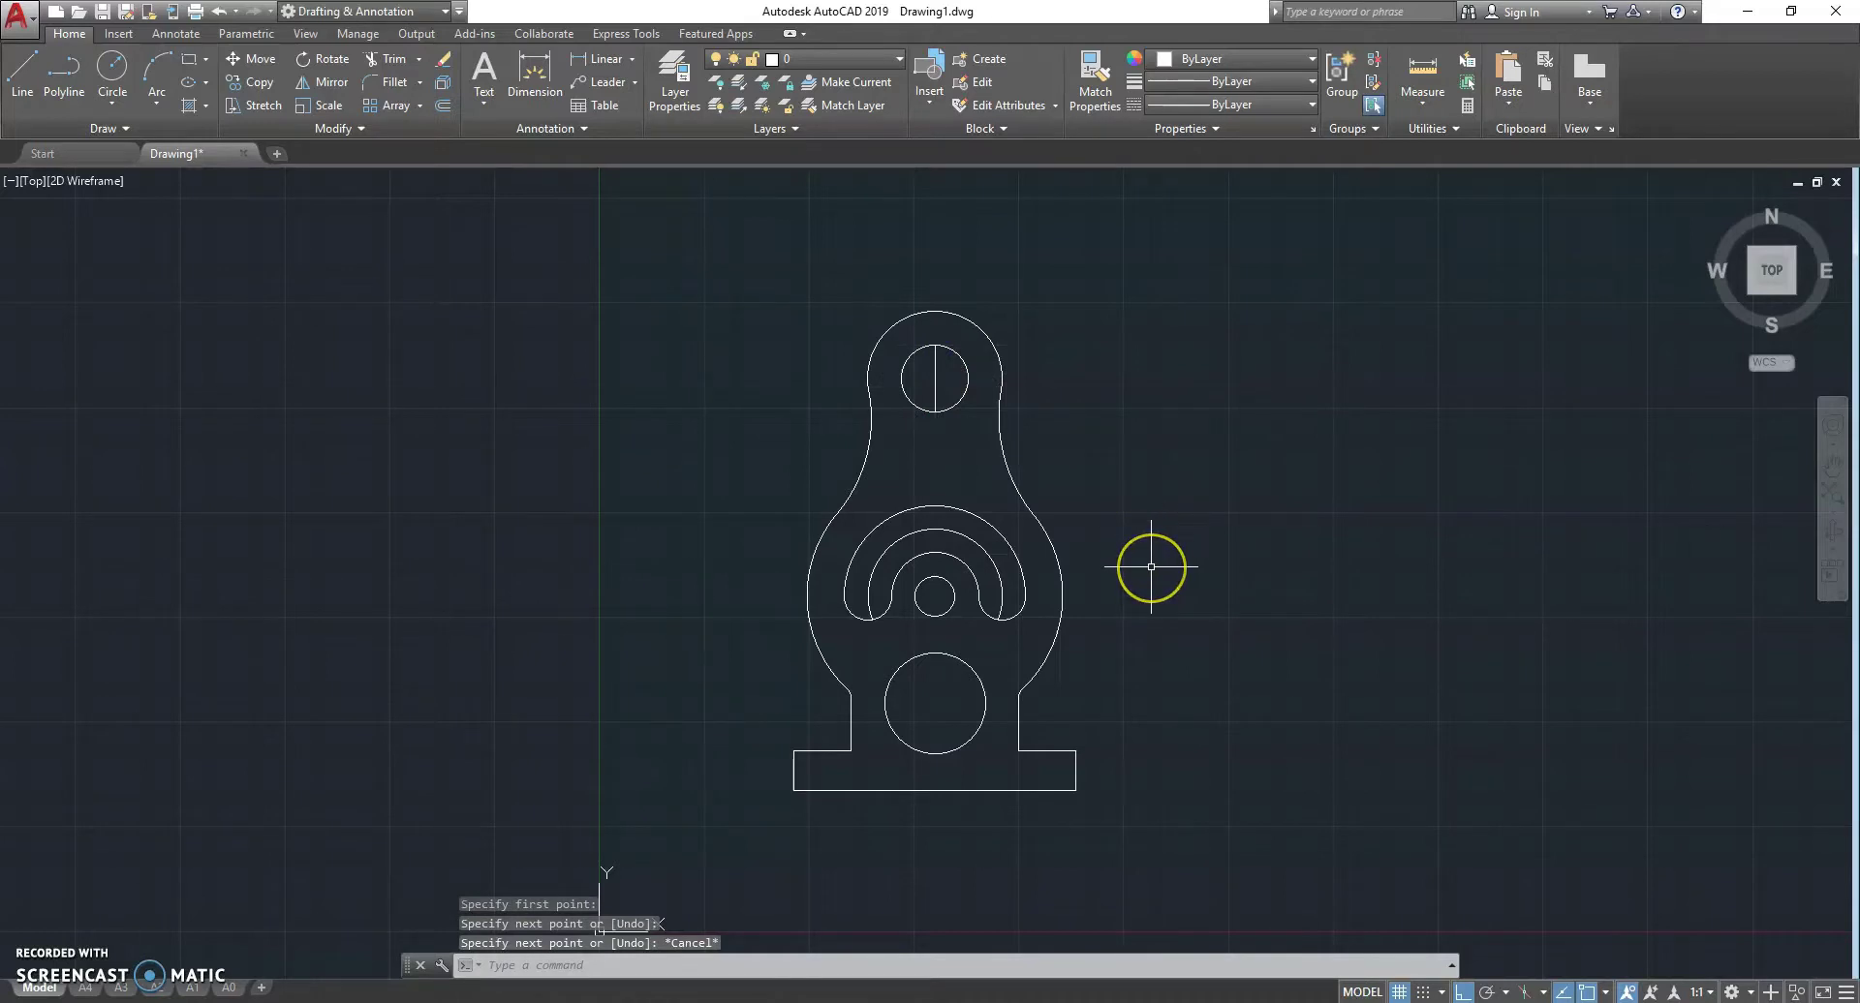
{"action": "left_click", "coordinate": [934, 366]}
{"action": "left_click", "coordinate": [1005, 402]}
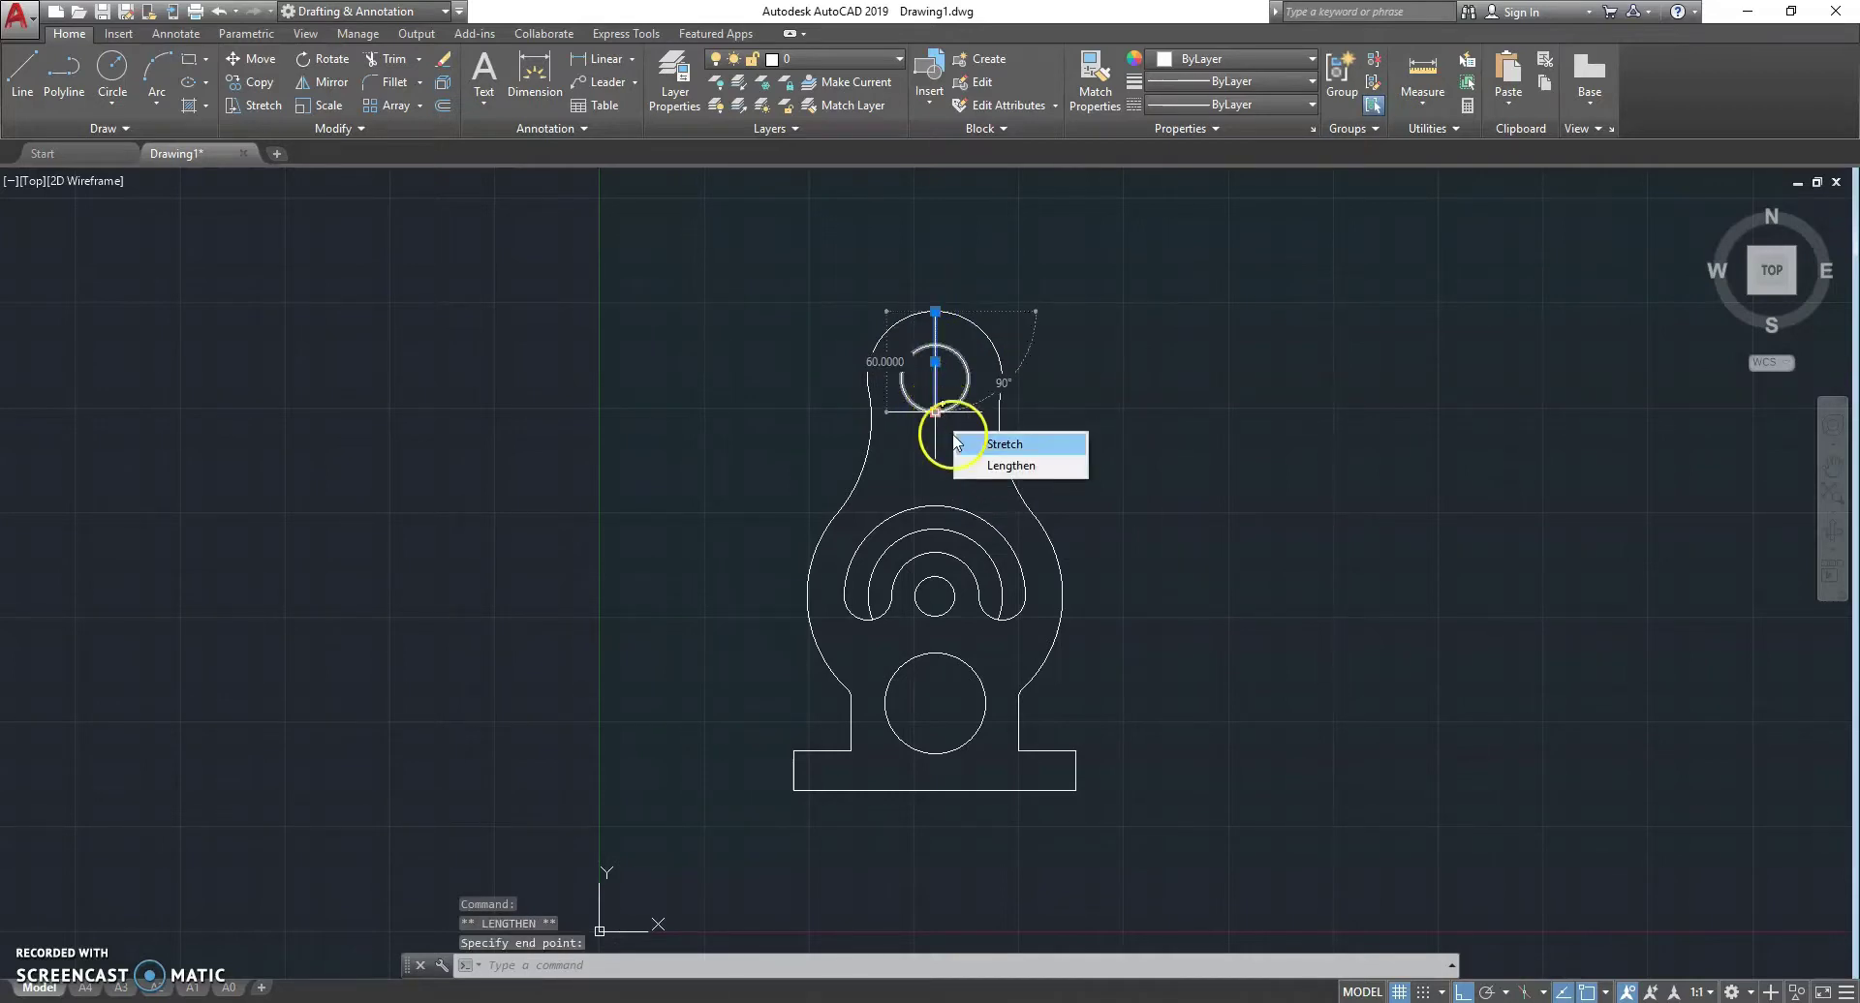
{"action": "left_click", "coordinate": [968, 465]}
{"action": "left_click", "coordinate": [941, 783]}
{"action": "key", "text": "Escape"}
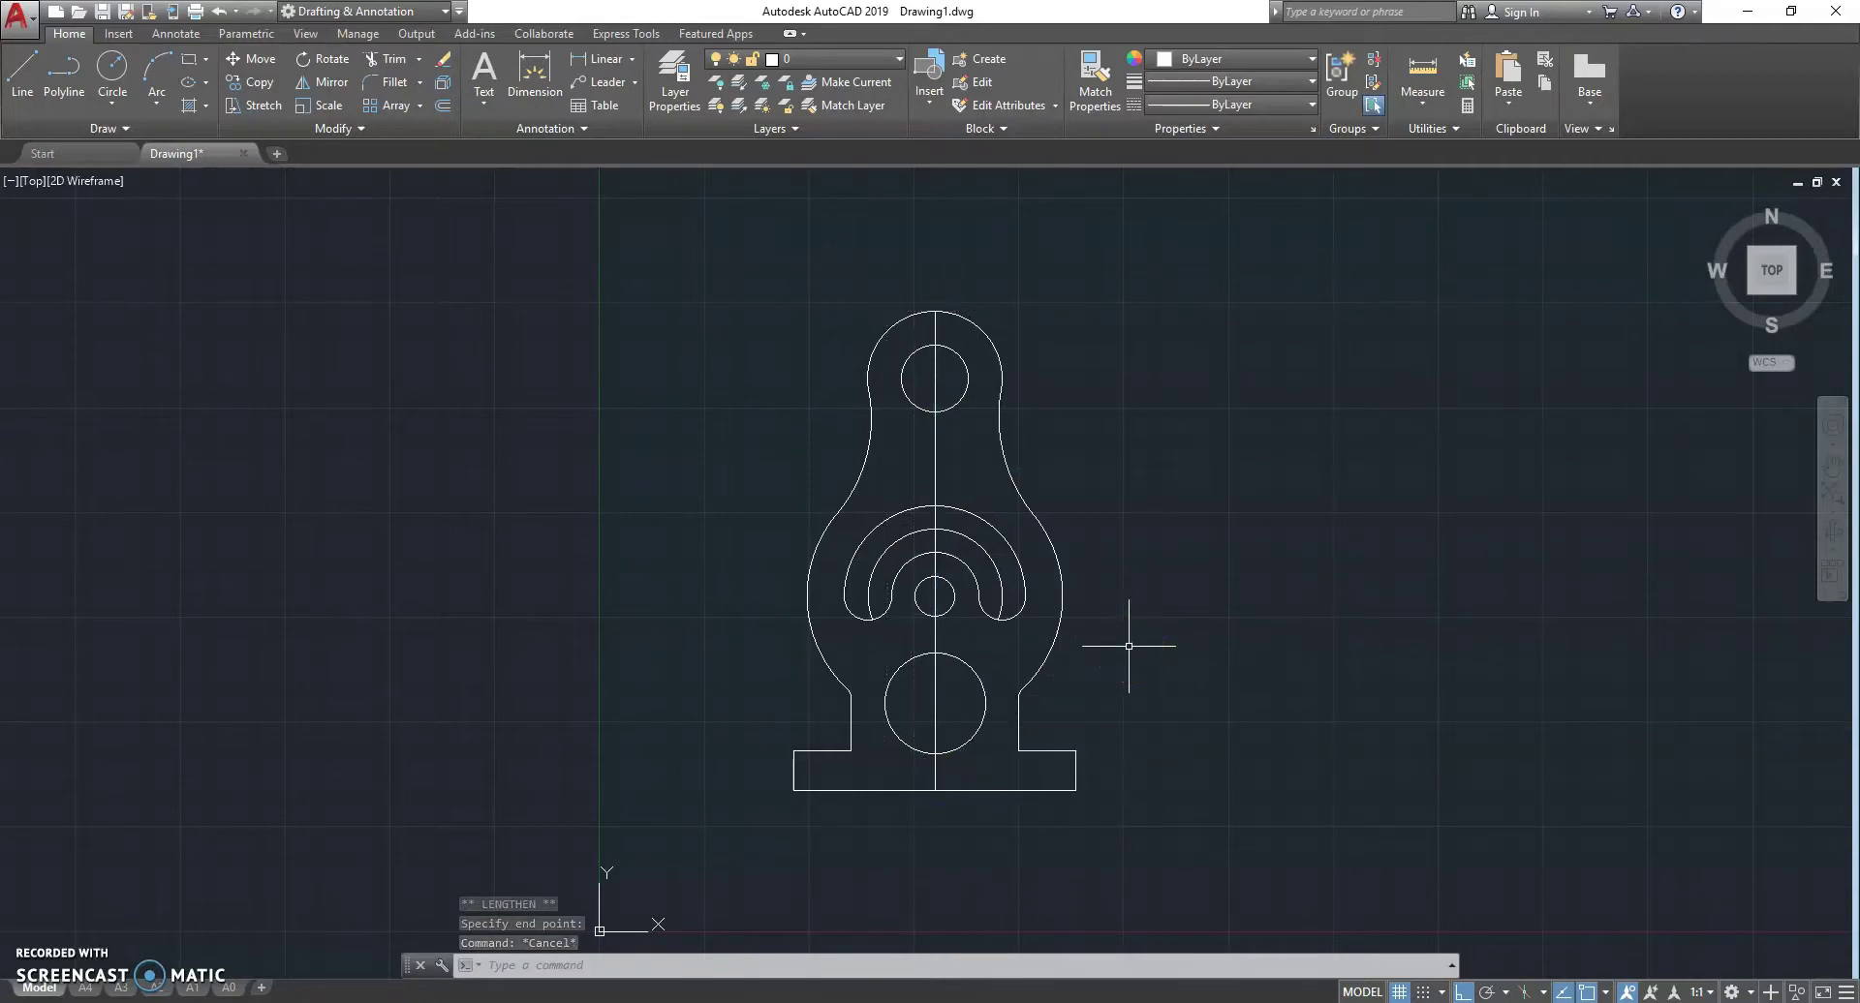
- Offset the lower circle and upper circle outward by 3 units
{"action": "scroll", "coordinate": [961, 642], "scroll_direction": "up", "scroll_amount": 2}
{"action": "left_click", "coordinate": [1020, 589]}
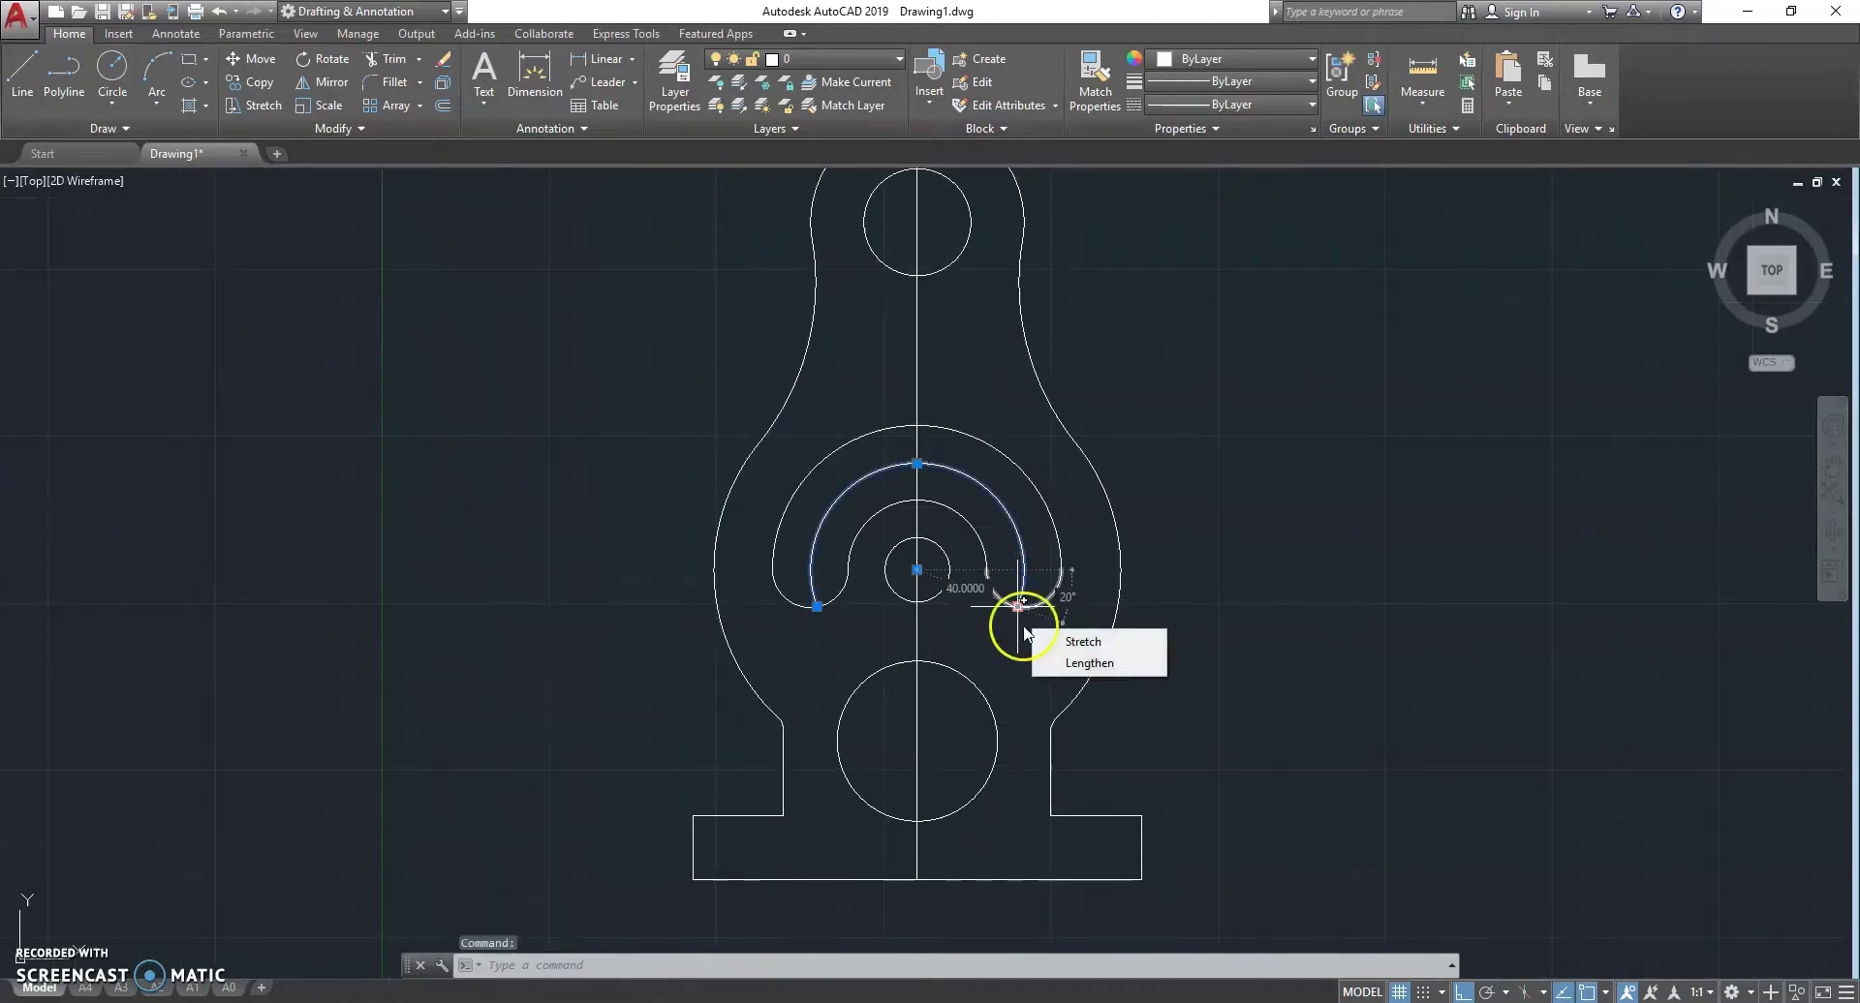
{"action": "left_click", "coordinate": [997, 668]}
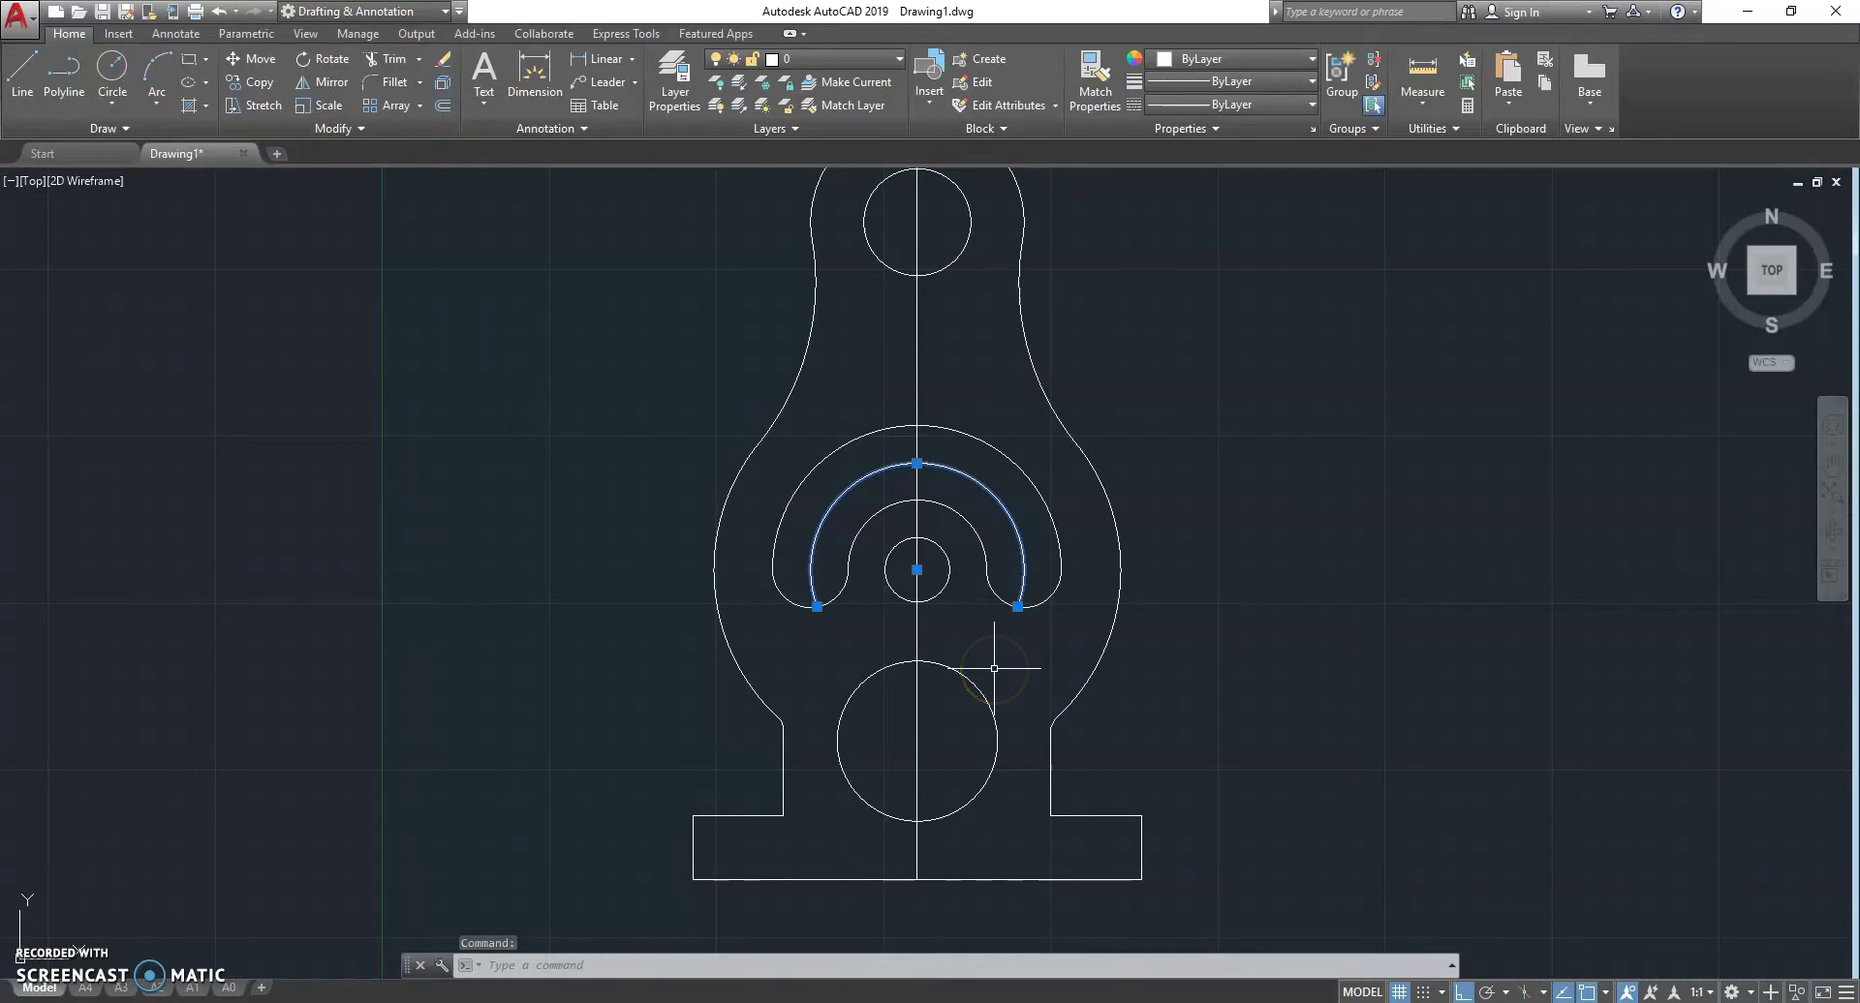
{"action": "key", "text": "Escape"}
{"action": "key", "text": "Return"}
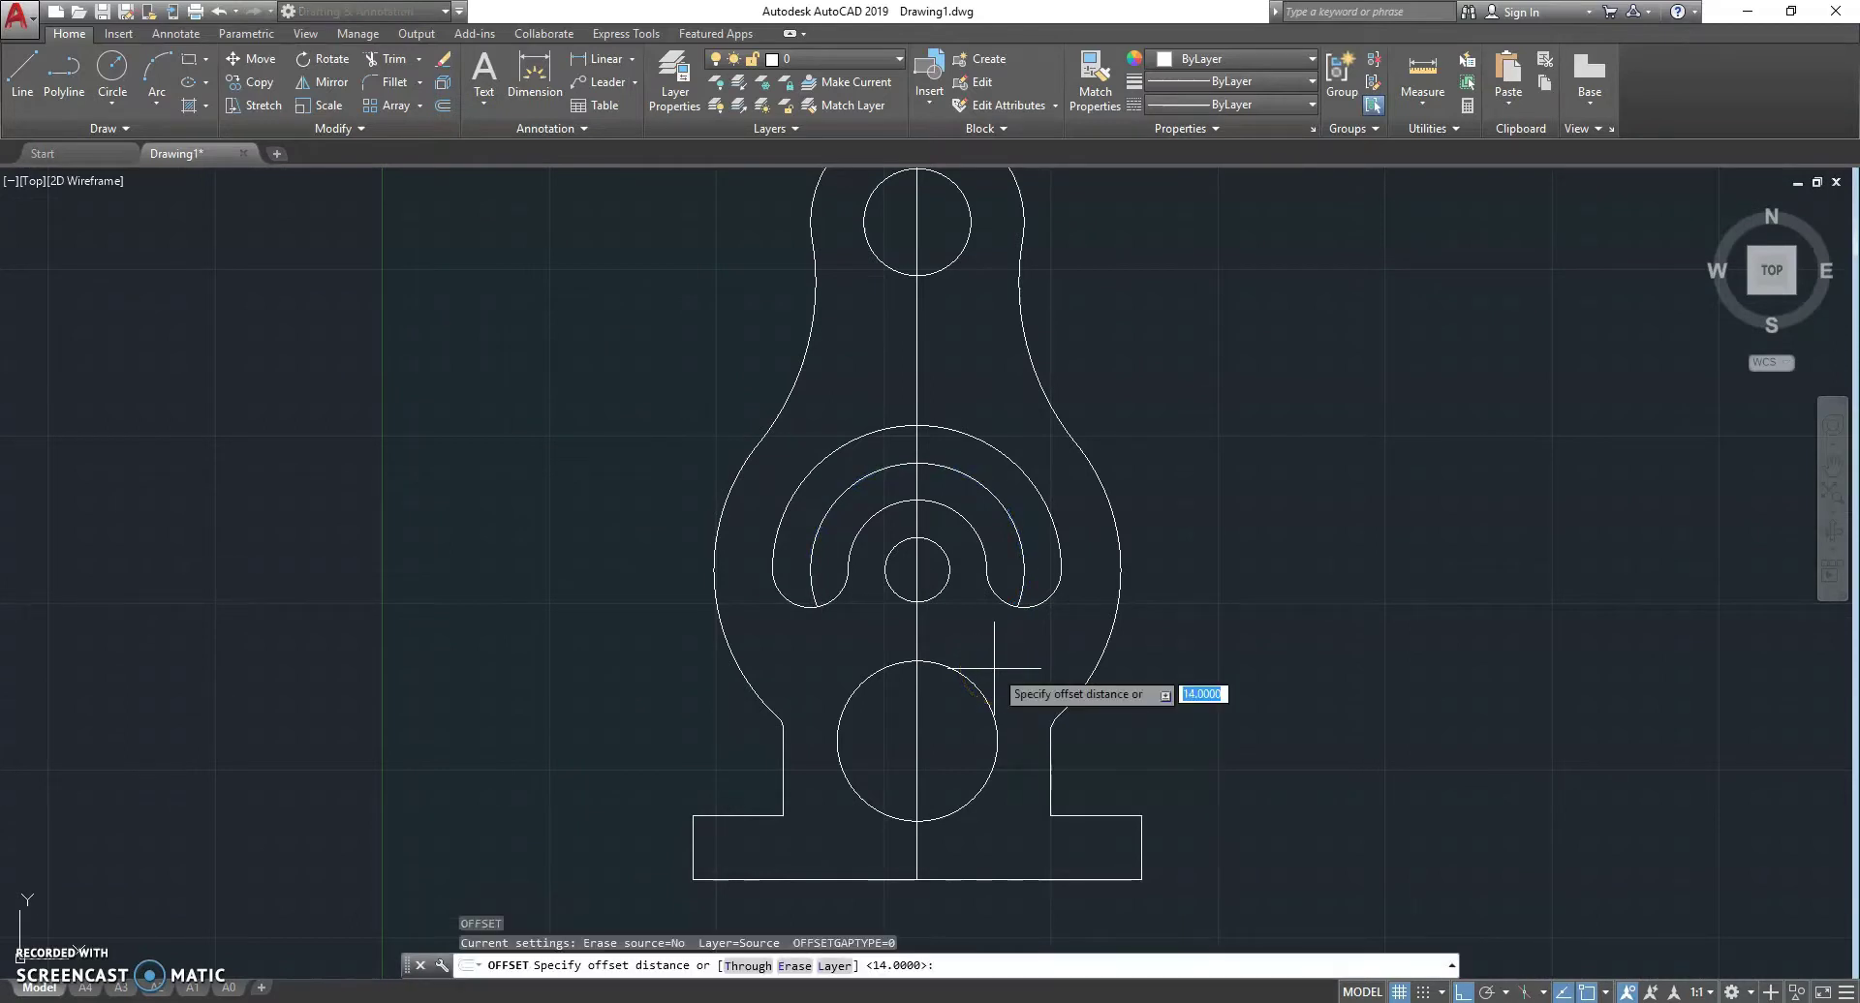
{"action": "type", "text": "3"}
{"action": "key", "text": "Return"}
{"action": "left_click", "coordinate": [976, 685]}
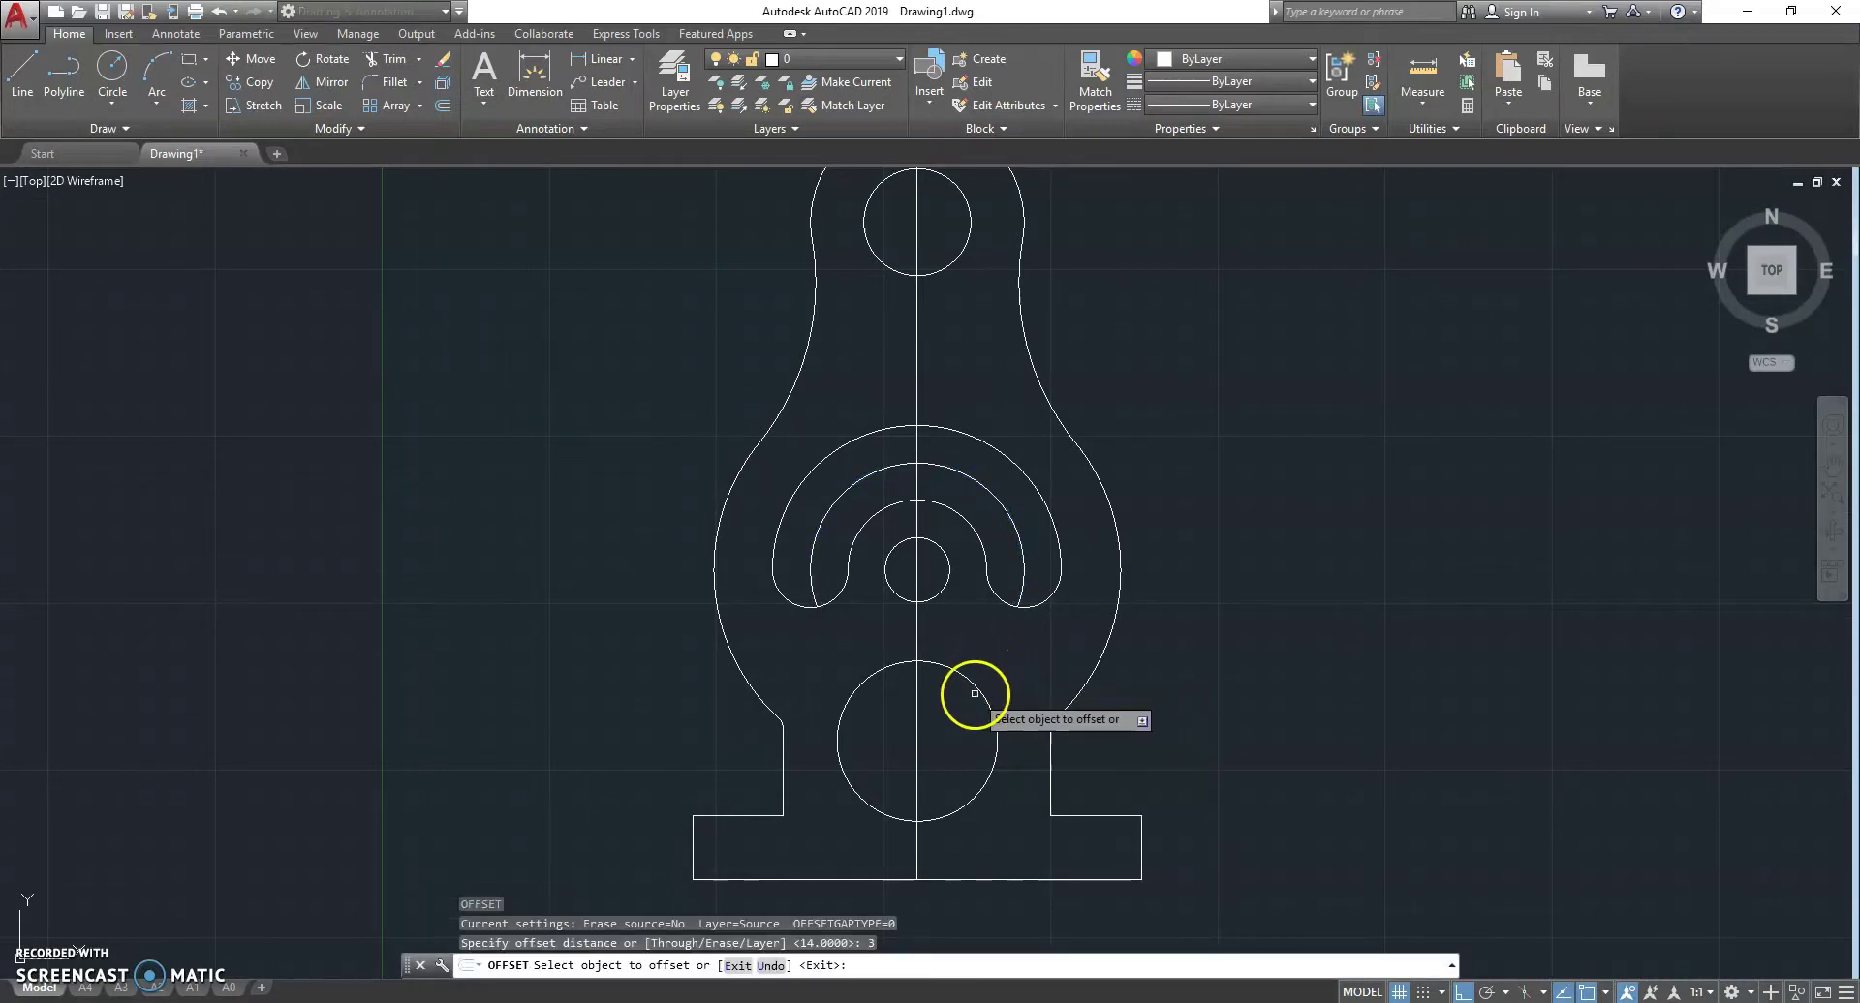
{"action": "left_click", "coordinate": [1015, 666]}
{"action": "left_click", "coordinate": [954, 271]}
{"action": "left_click", "coordinate": [973, 312]}
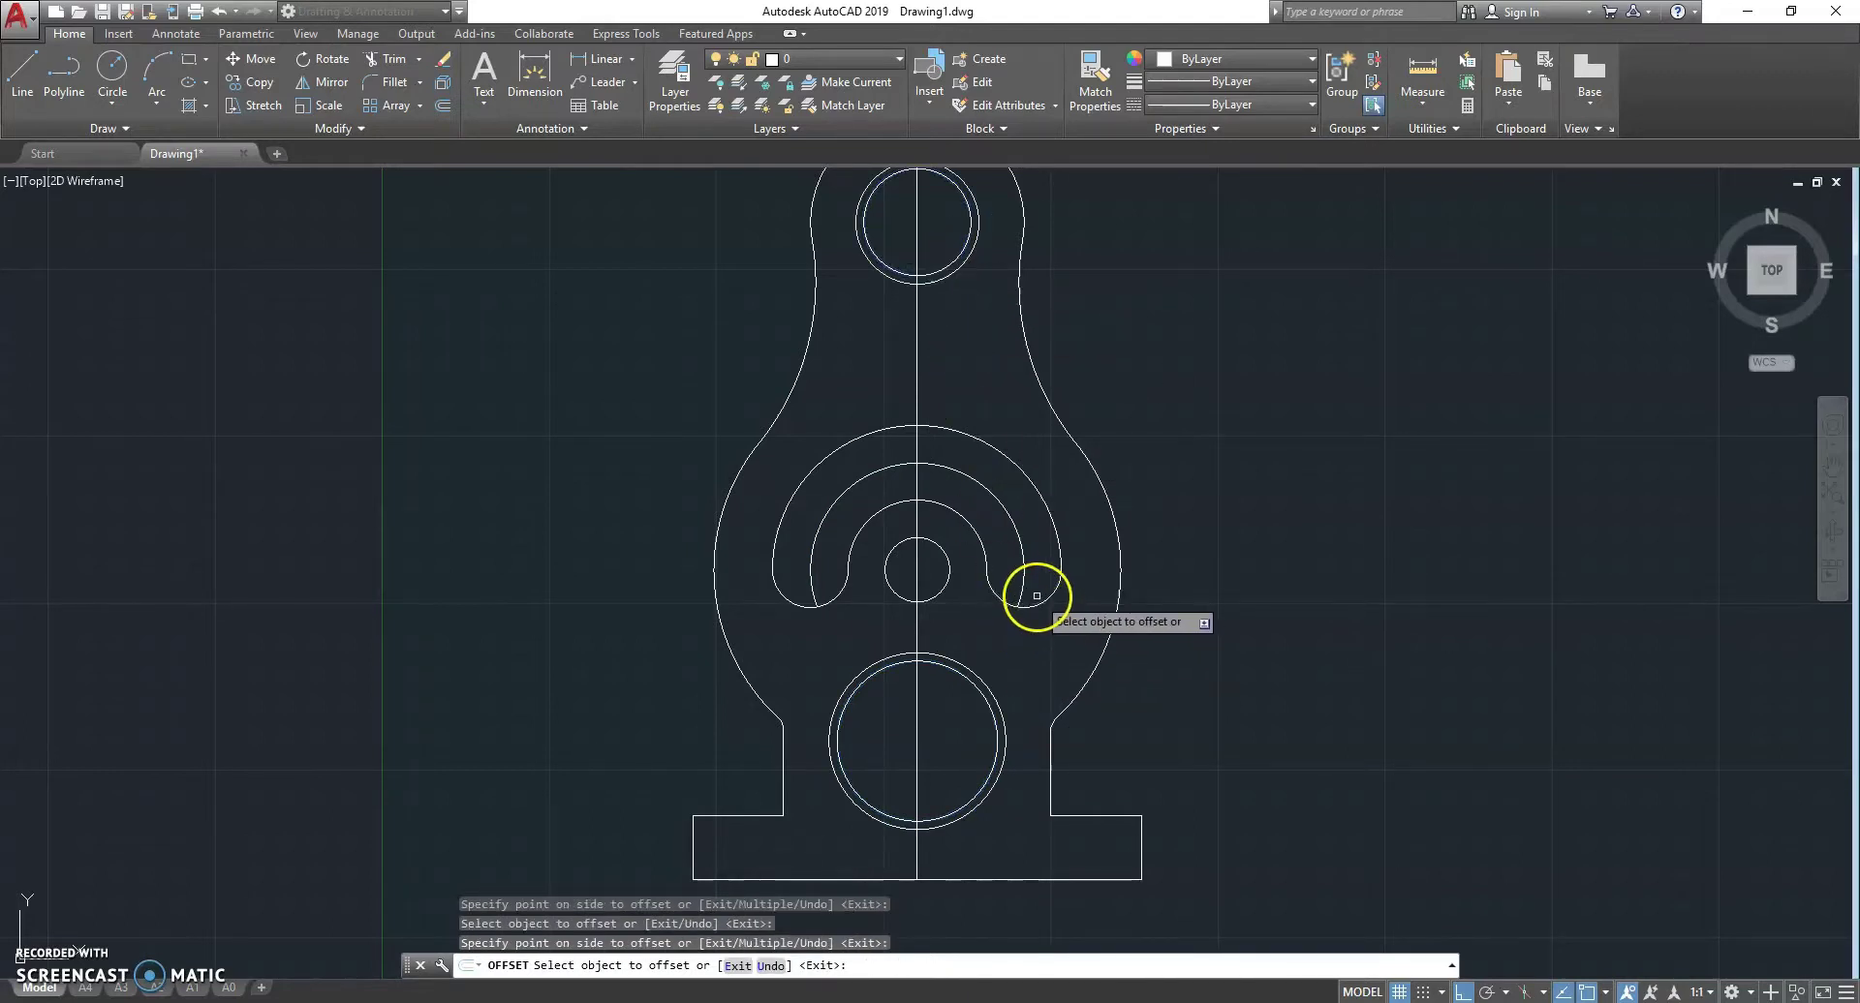
- Offset the right and left slot-end arcs and the small centre circle by 3
{"action": "left_click", "coordinate": [1034, 604]}
{"action": "left_click", "coordinate": [906, 620]}
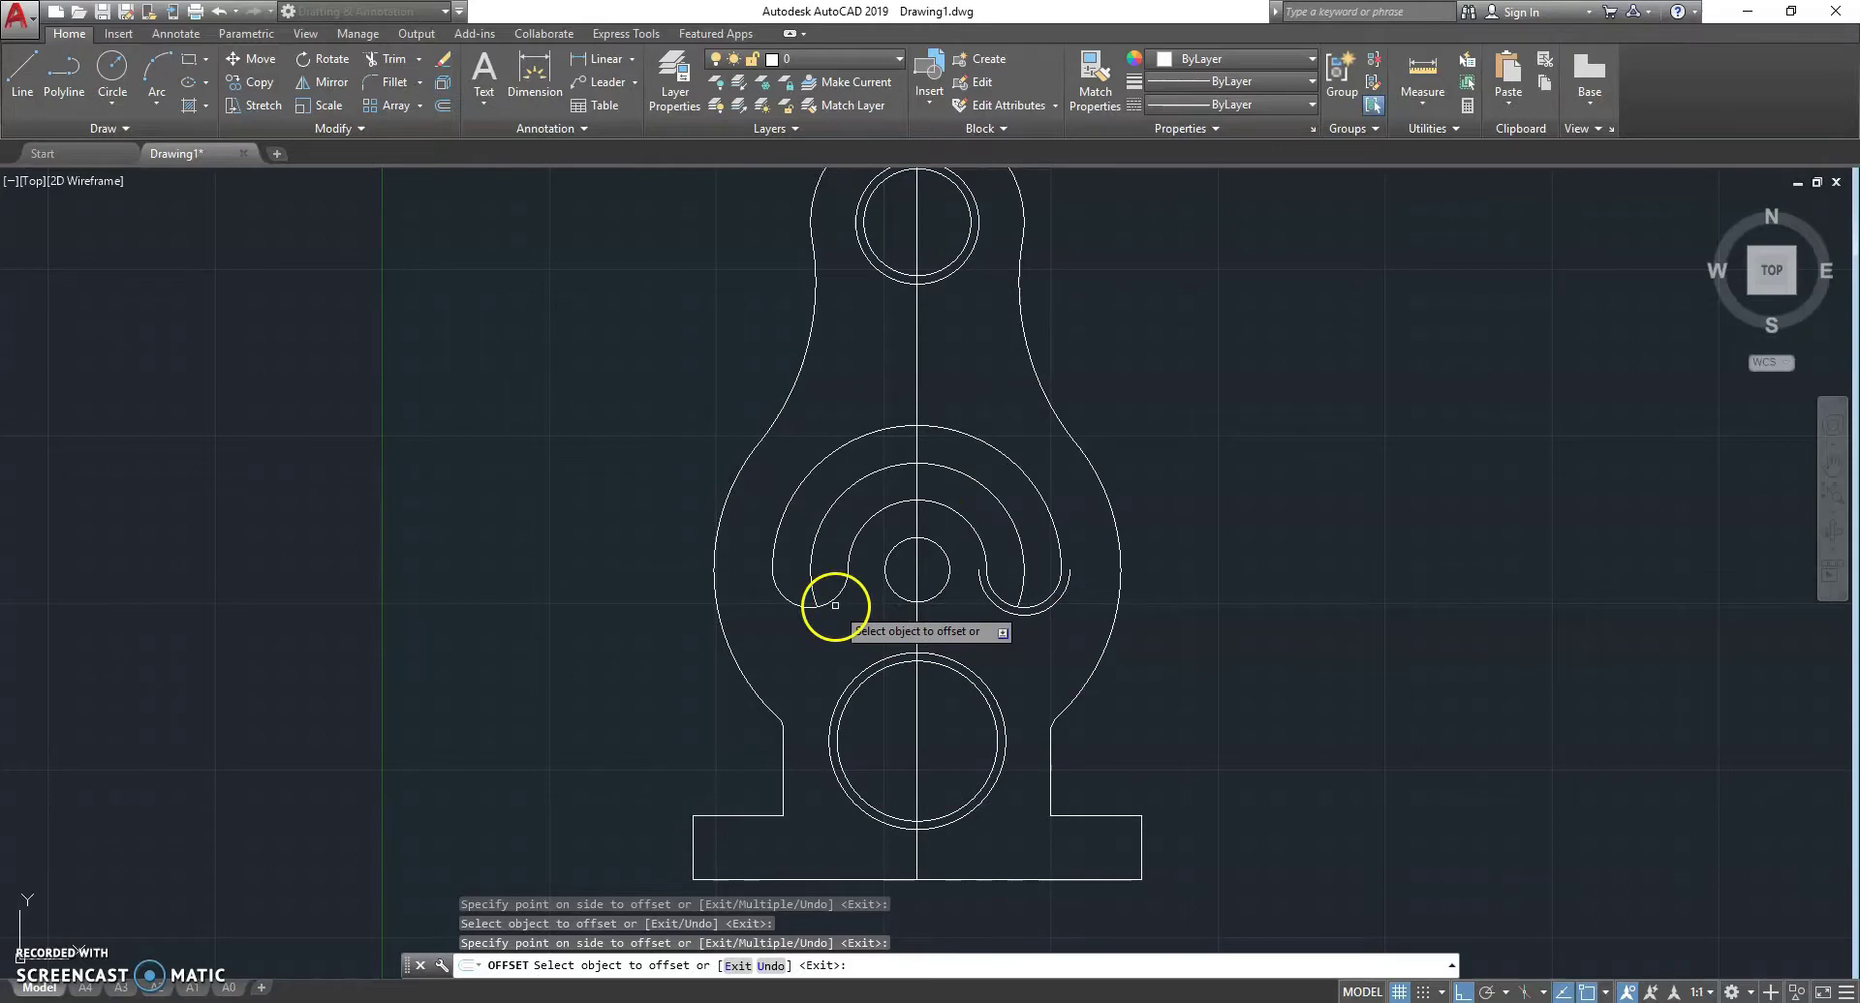
{"action": "left_click", "coordinate": [828, 596]}
{"action": "left_click", "coordinate": [812, 616]}
{"action": "left_click", "coordinate": [904, 602]}
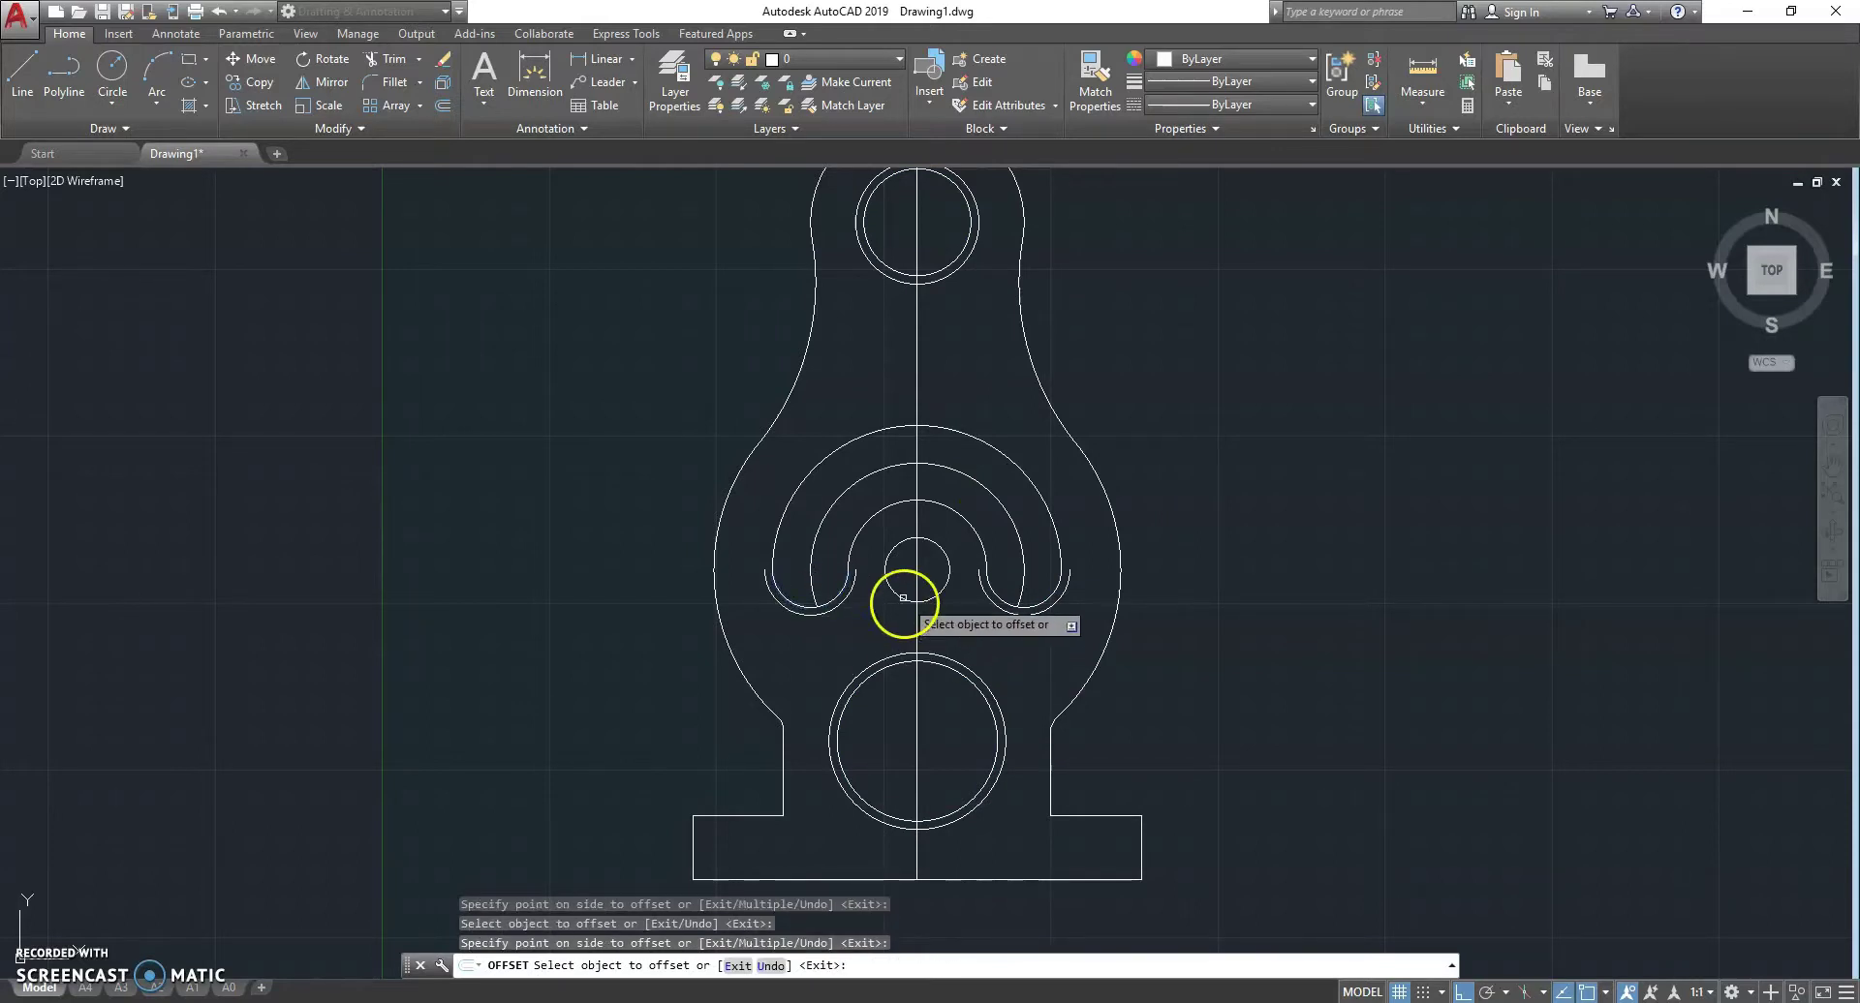
{"action": "left_click", "coordinate": [865, 621]}
{"action": "key", "text": "Escape"}
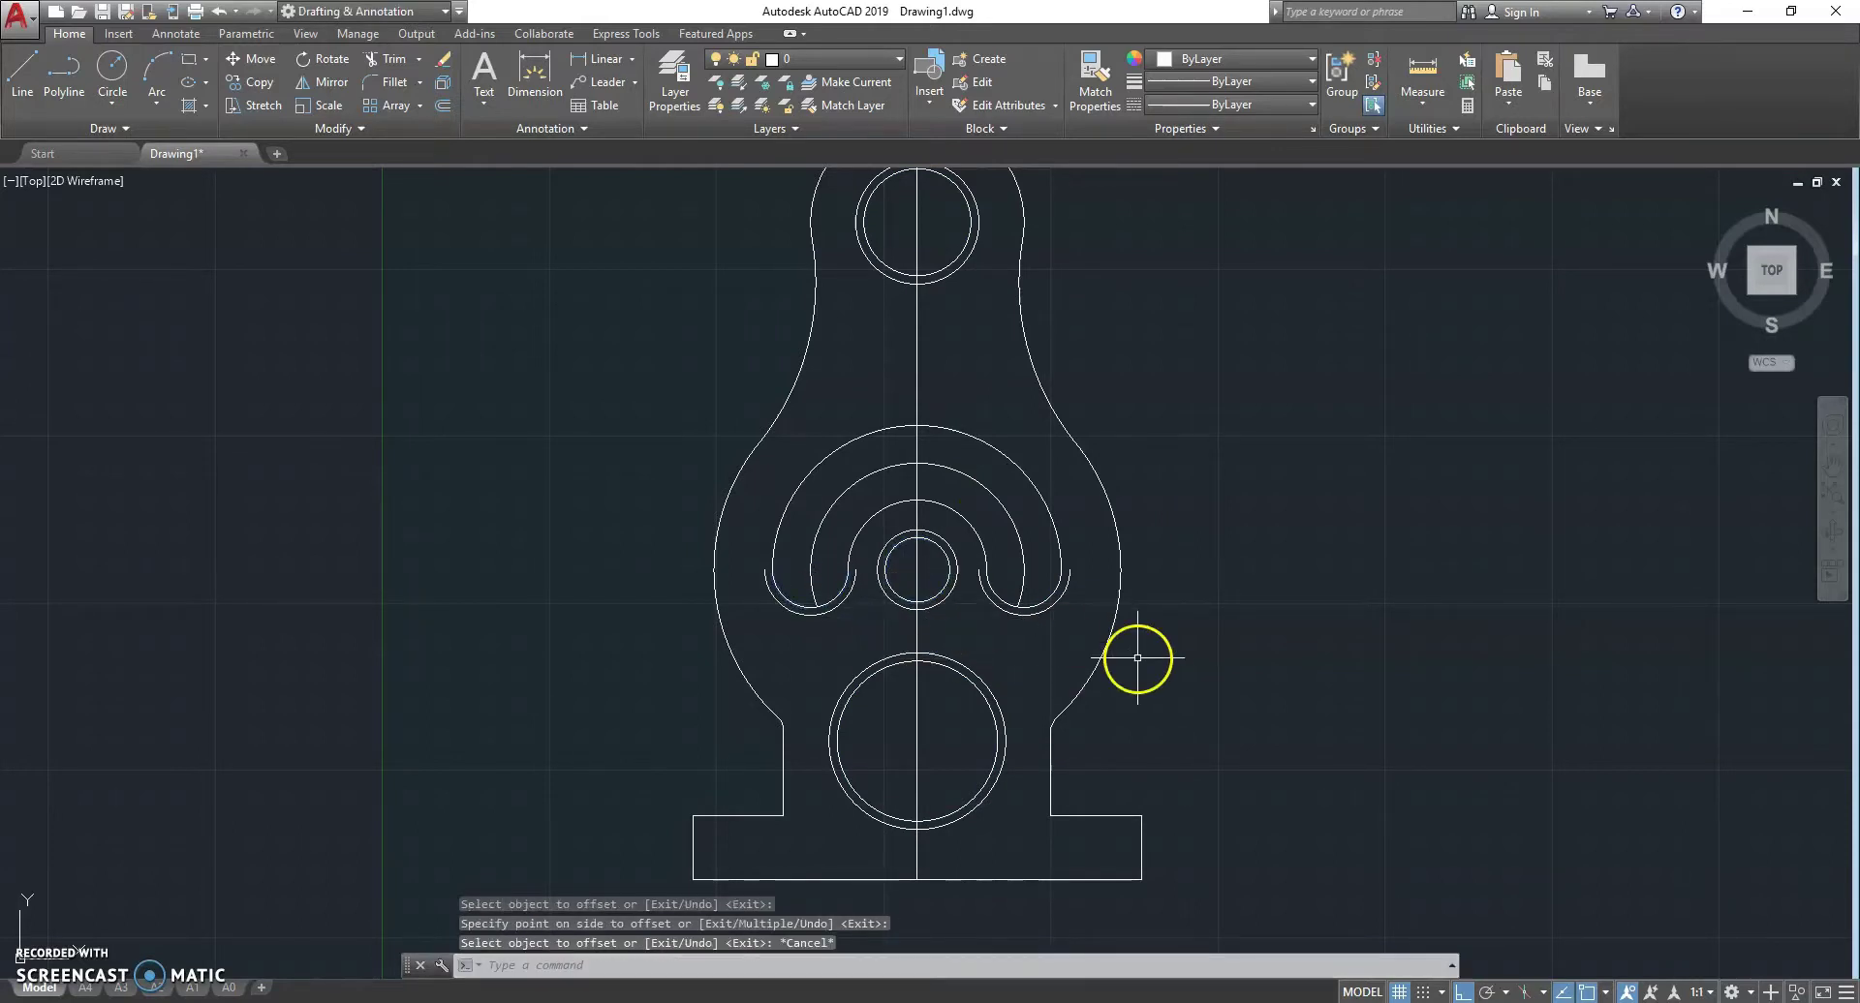
- Draw horizontal lines across the lower circle and through the slot ends to the body's right side
{"action": "type", "text": "l"}
{"action": "key", "text": "Return"}
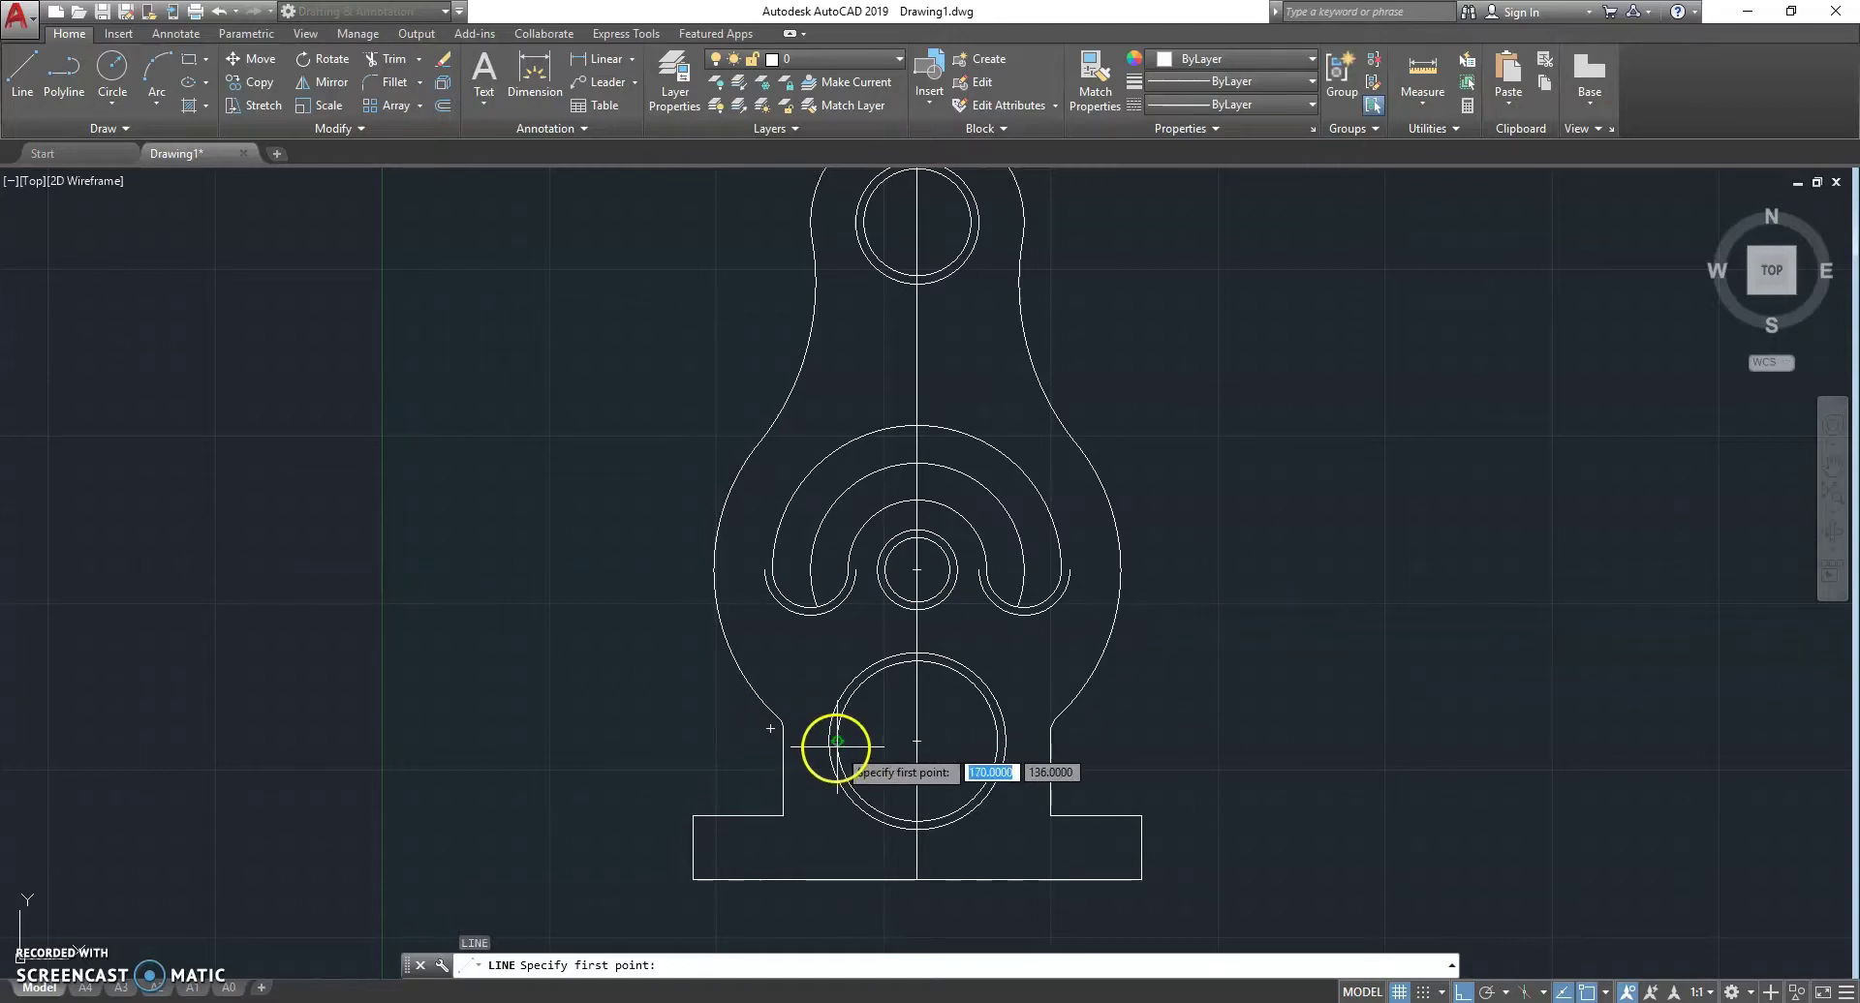
{"action": "left_click", "coordinate": [828, 742]}
{"action": "left_click", "coordinate": [1006, 742]}
{"action": "key", "text": "Escape"}
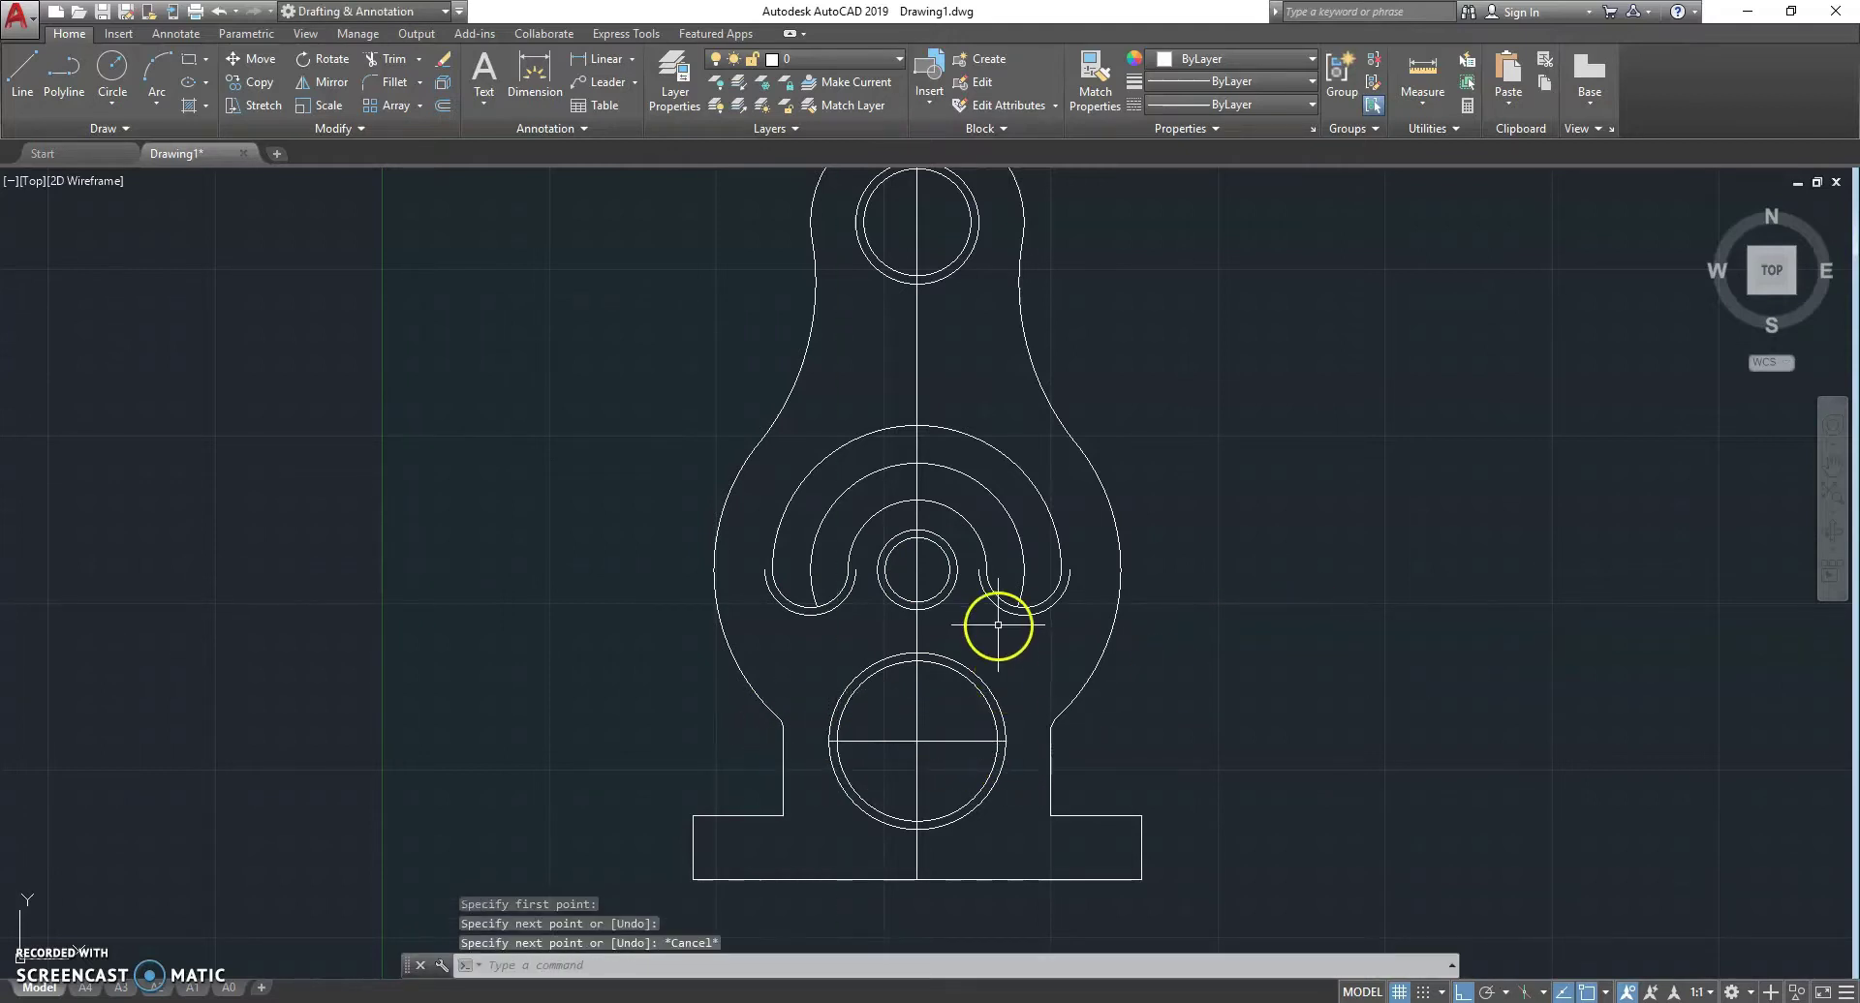
{"action": "type", "text": "l"}
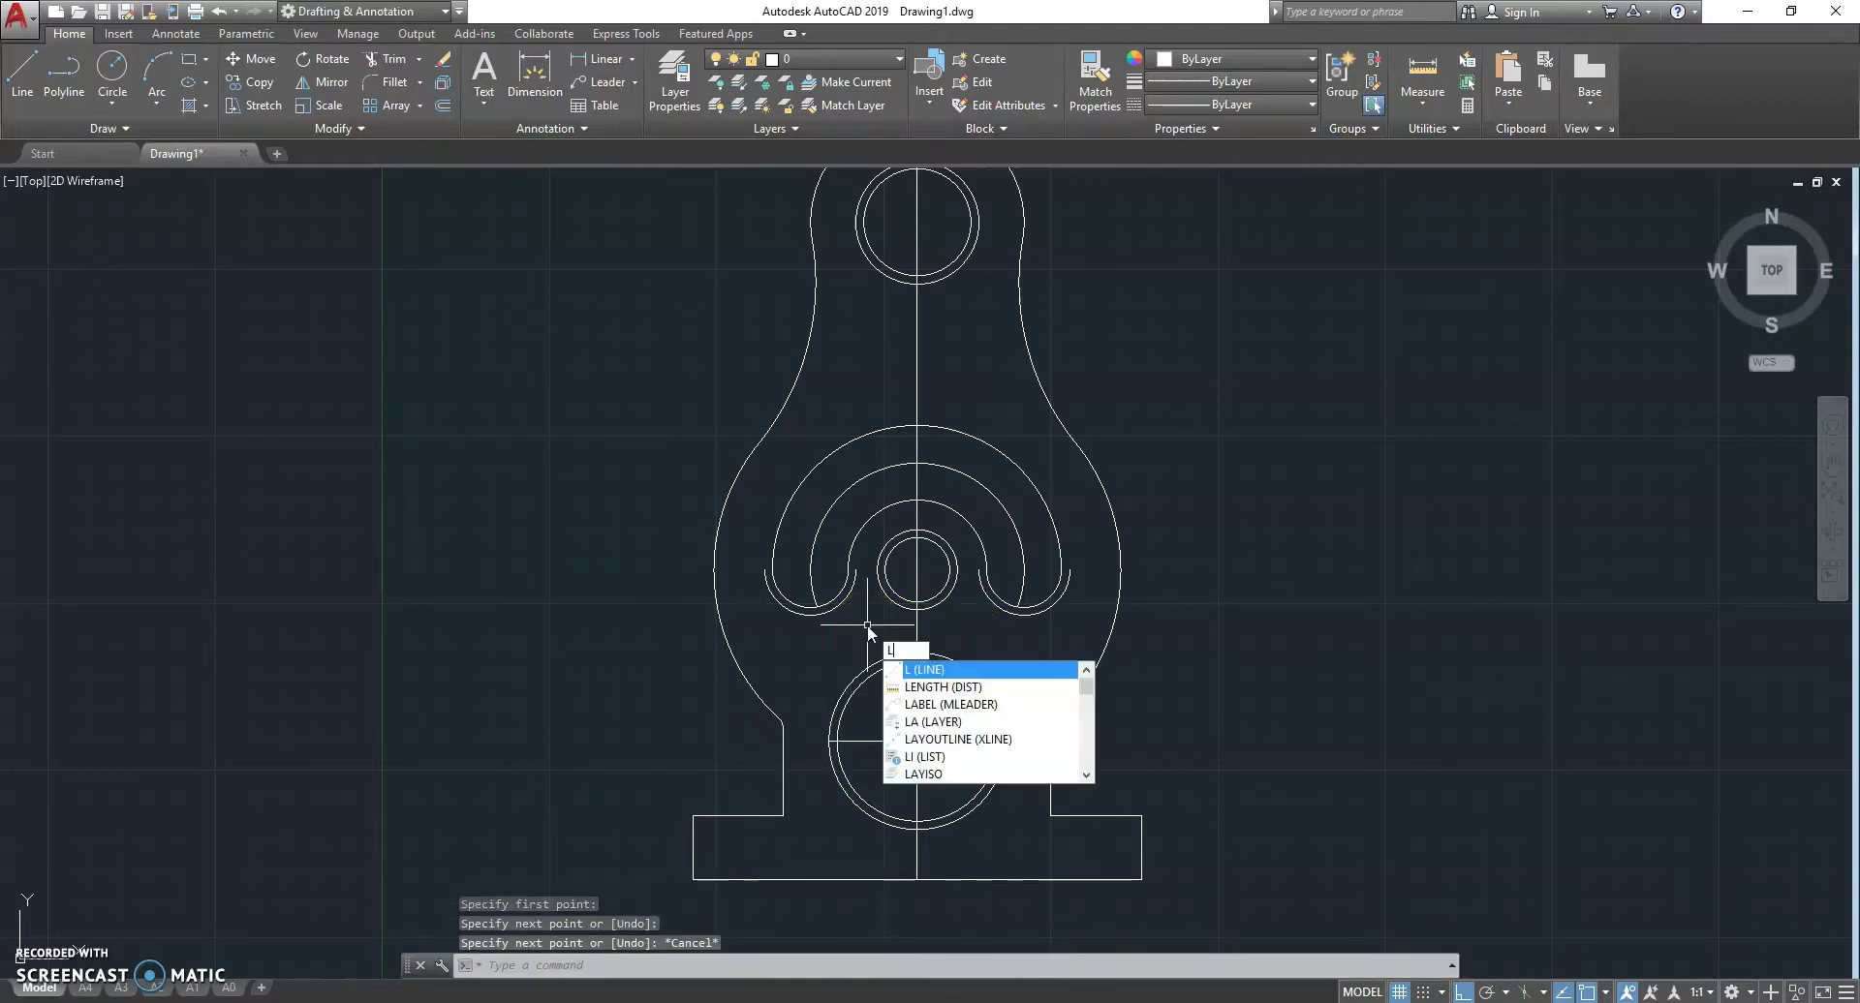
{"action": "key", "text": "Return"}
{"action": "left_click", "coordinate": [757, 574]}
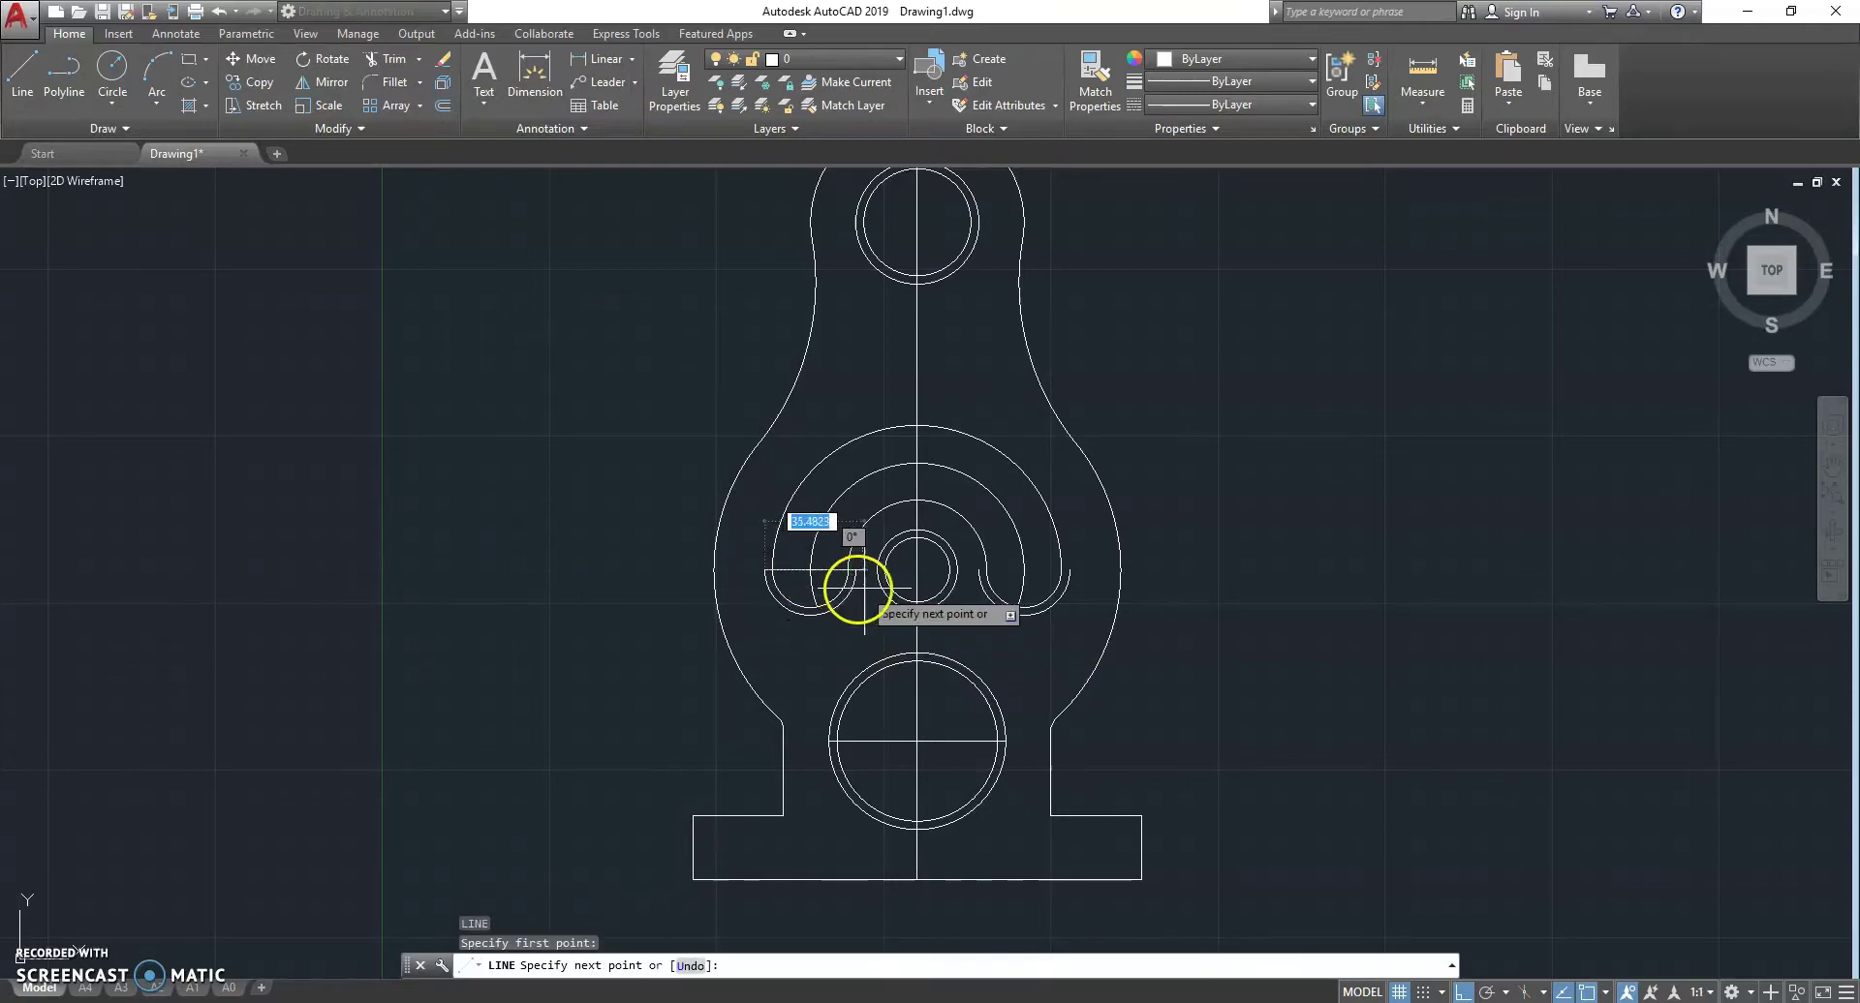
{"action": "left_click", "coordinate": [1122, 570]}
{"action": "key", "text": "Escape"}
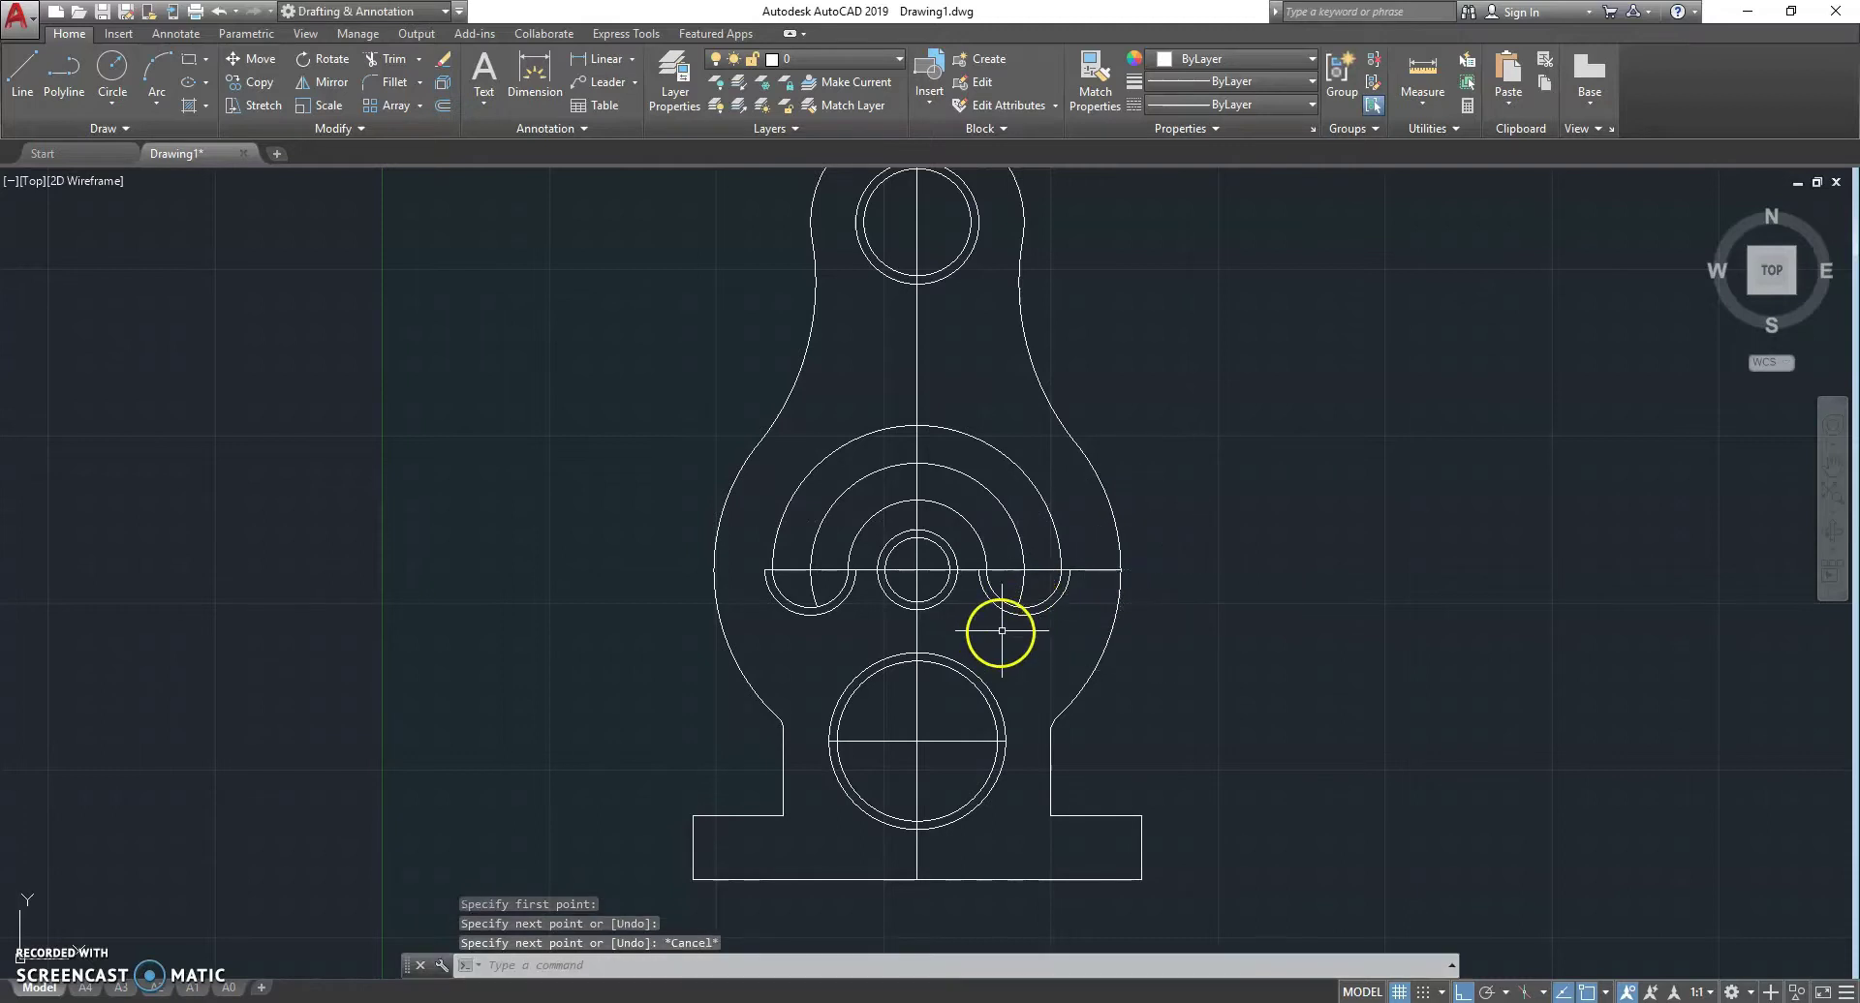
- Draw a horizontal line across the top circle between its left and right quadrants
{"action": "middle_click_drag", "start_coordinate": [961, 559], "coordinate": [943, 700]}
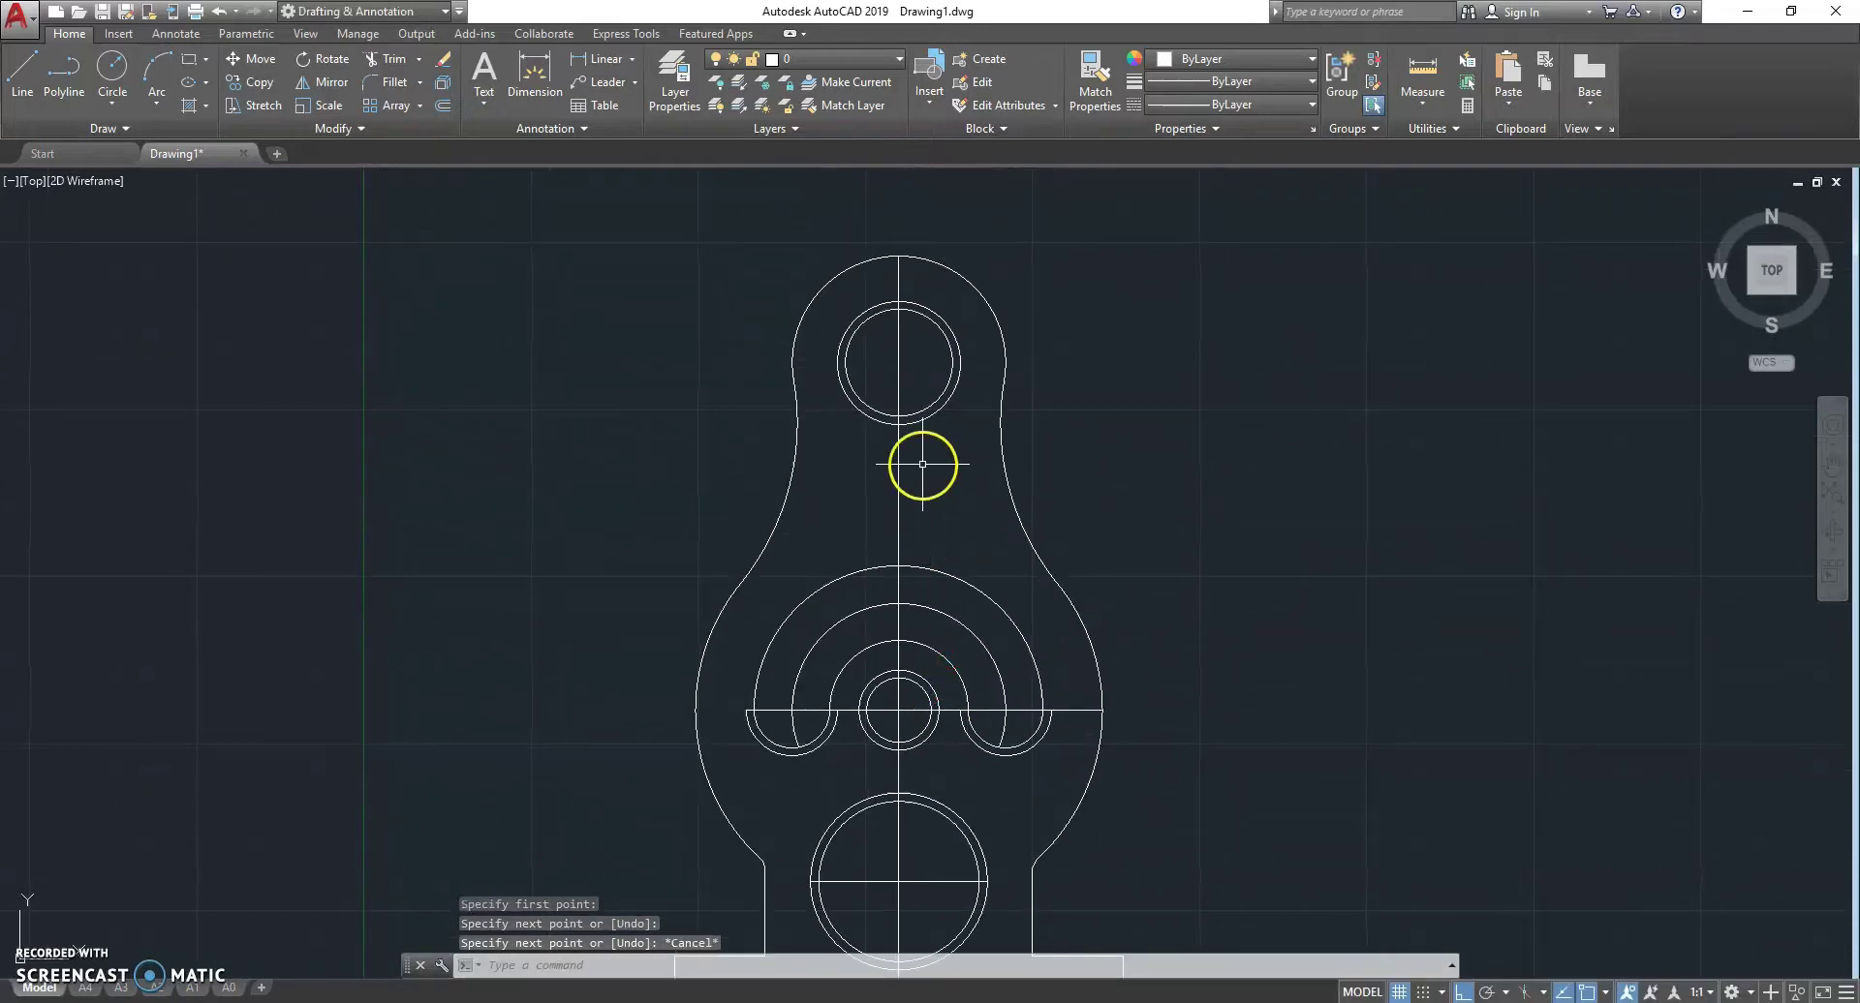
{"action": "key", "text": "Return"}
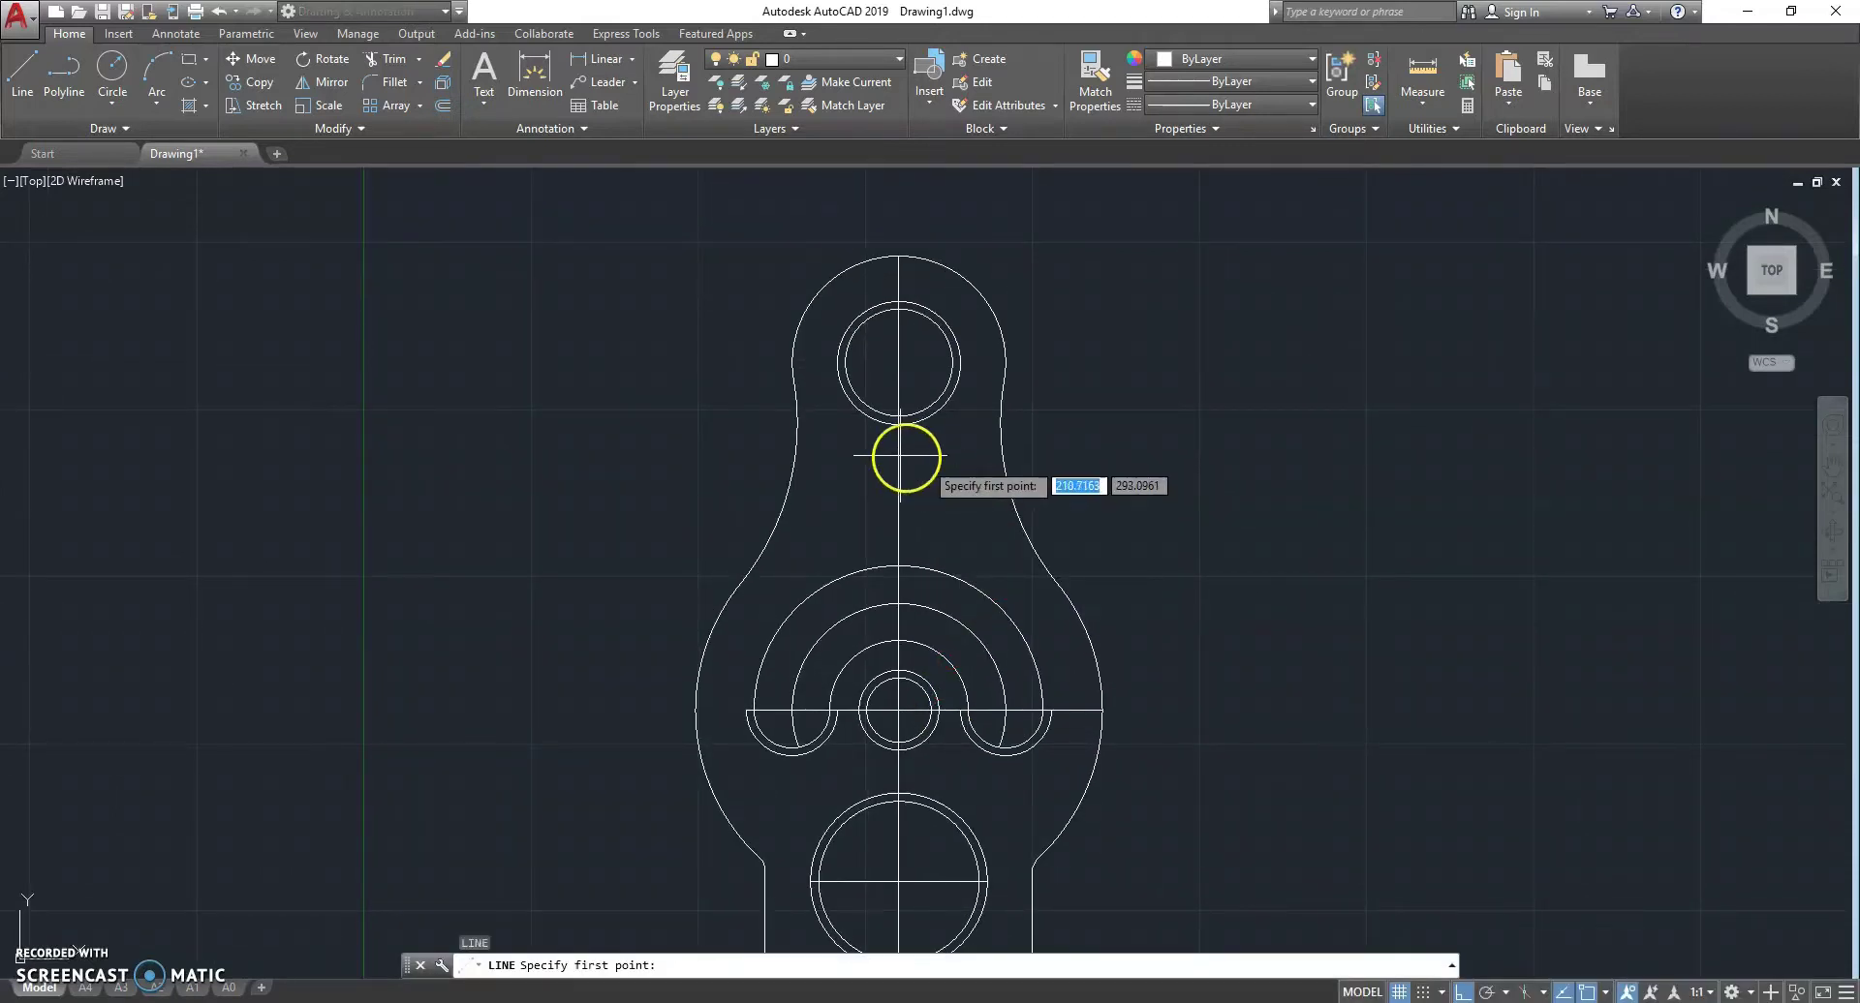
{"action": "left_click", "coordinate": [838, 365]}
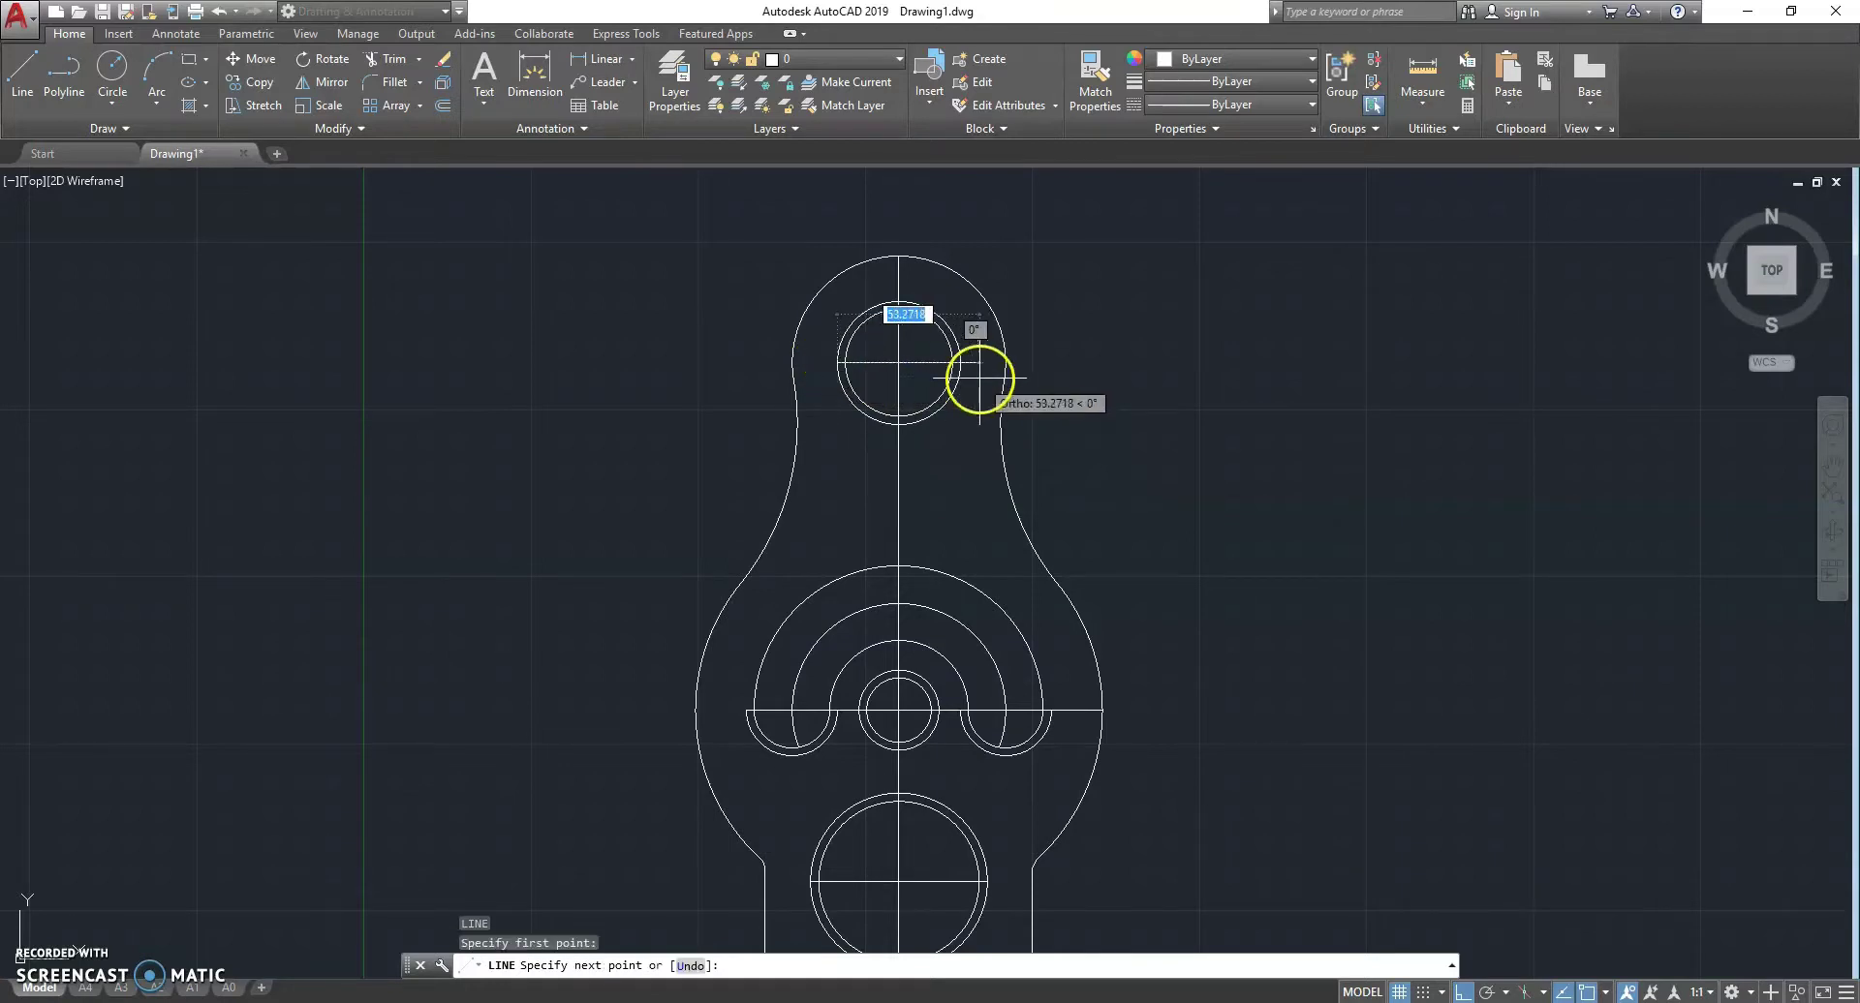
{"action": "left_click", "coordinate": [958, 364]}
{"action": "key", "text": "Escape"}
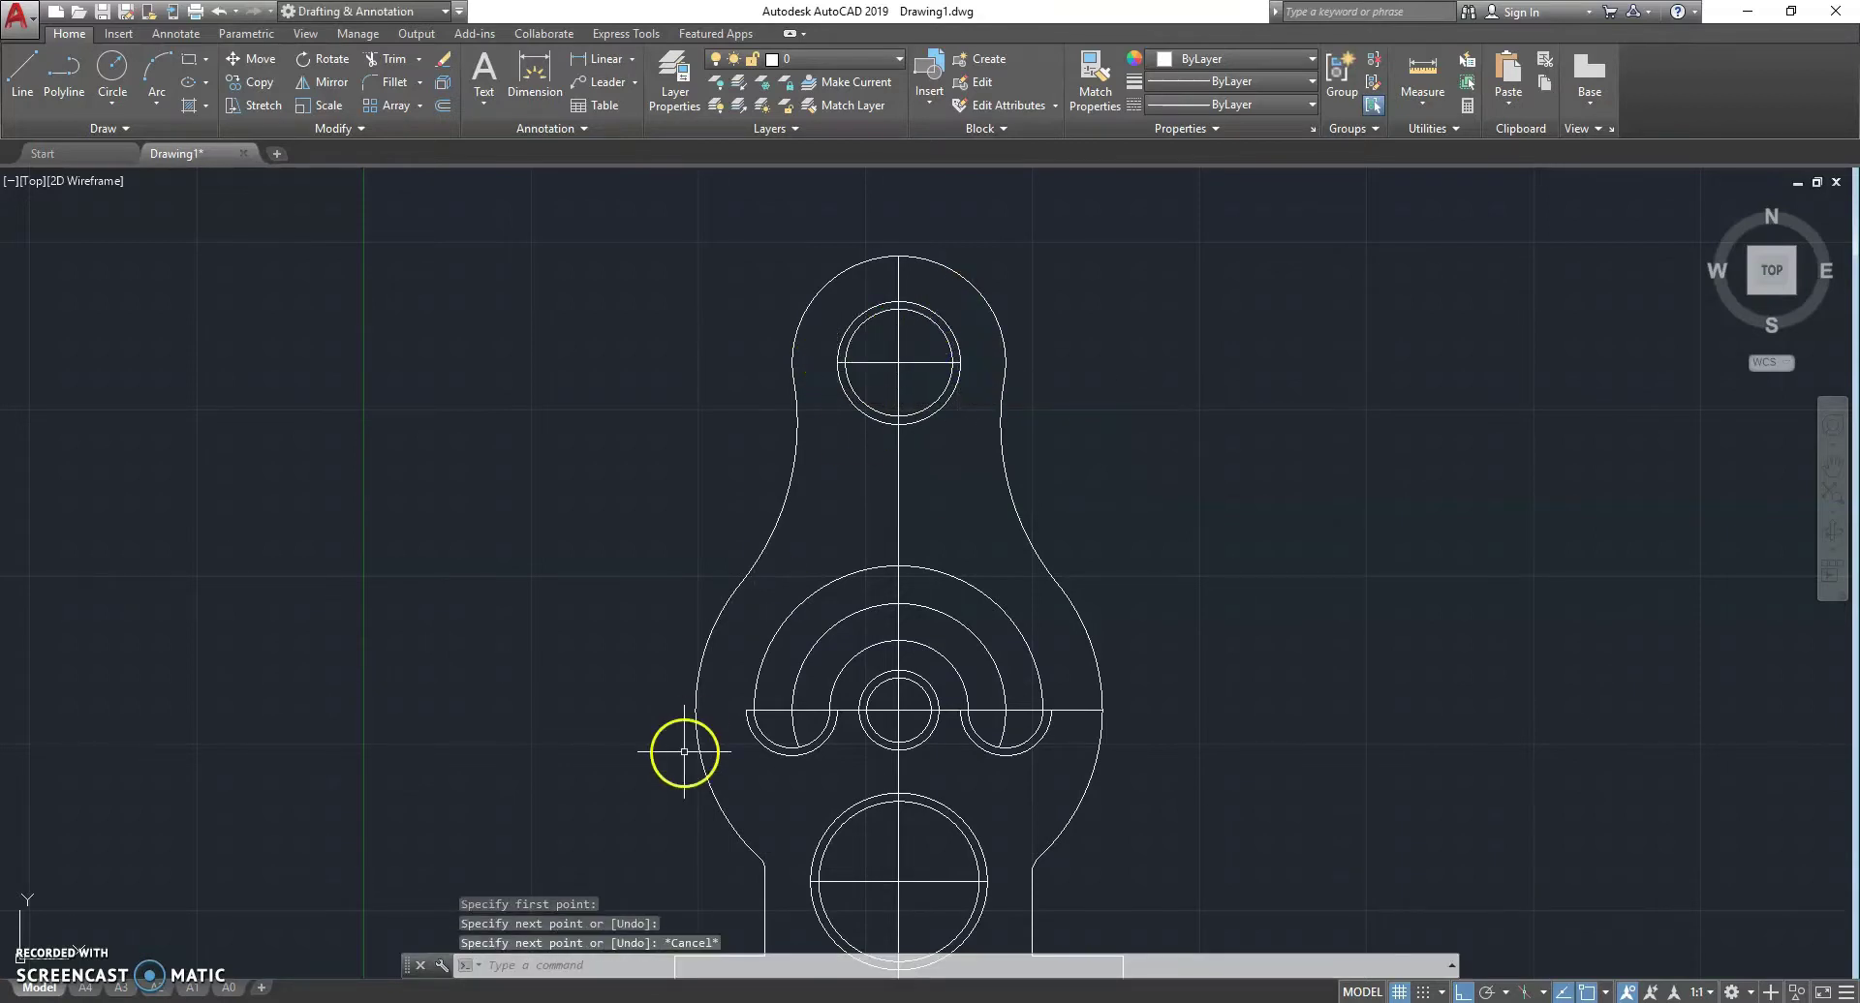
{"action": "left_click", "coordinate": [770, 717]}
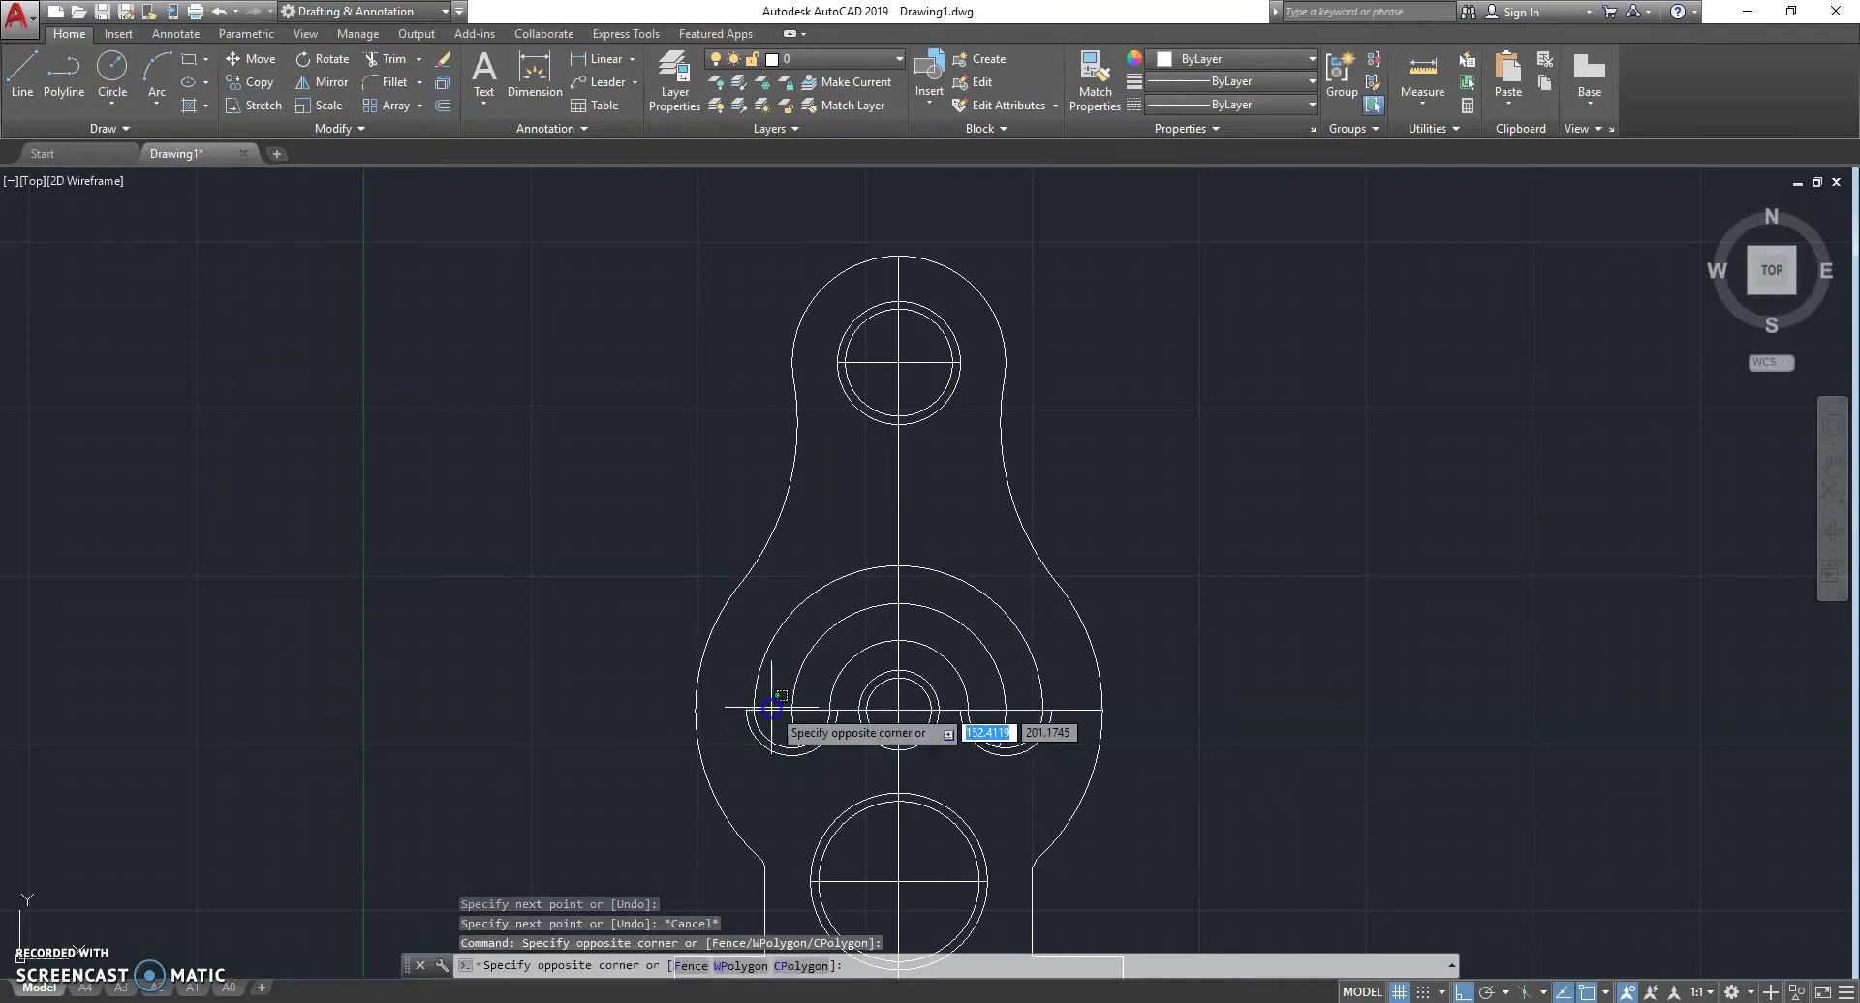
- Select the middle horizontal line and cancel a lengthen, keeping its original length
{"action": "left_click", "coordinate": [765, 721]}
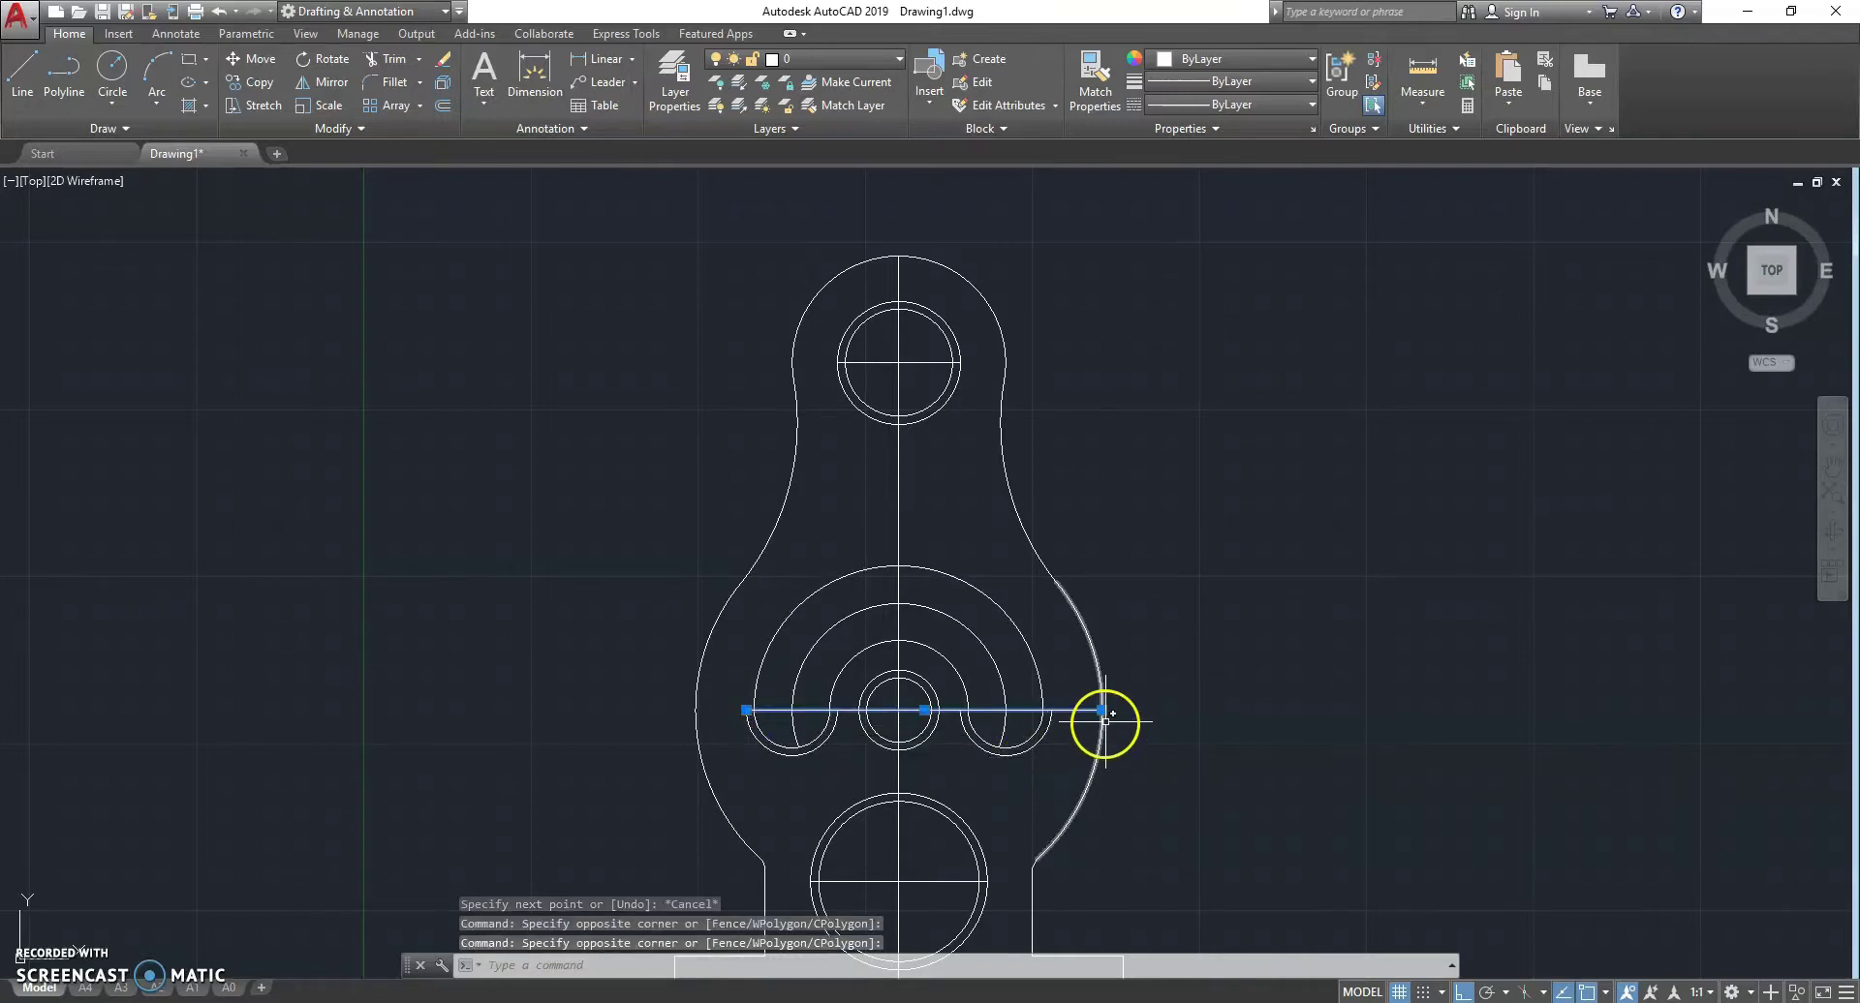
{"action": "mouse_move", "coordinate": [1101, 711]}
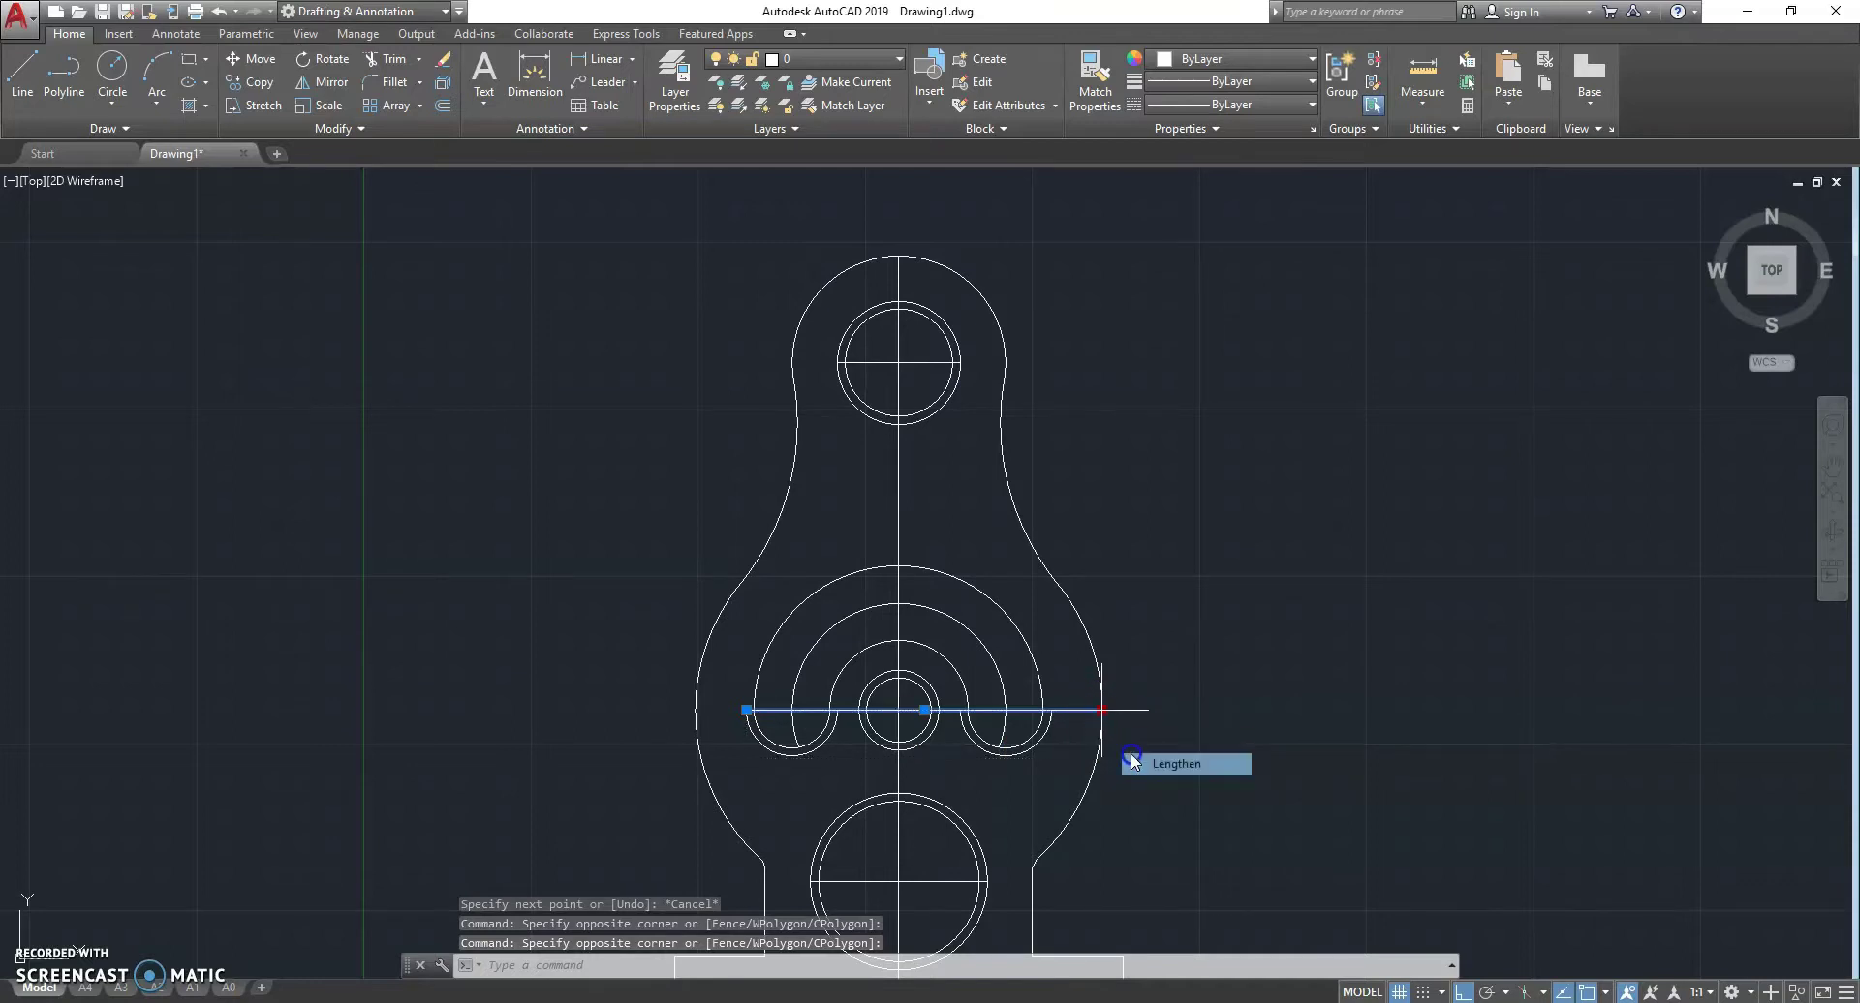
{"action": "left_click", "coordinate": [1135, 762]}
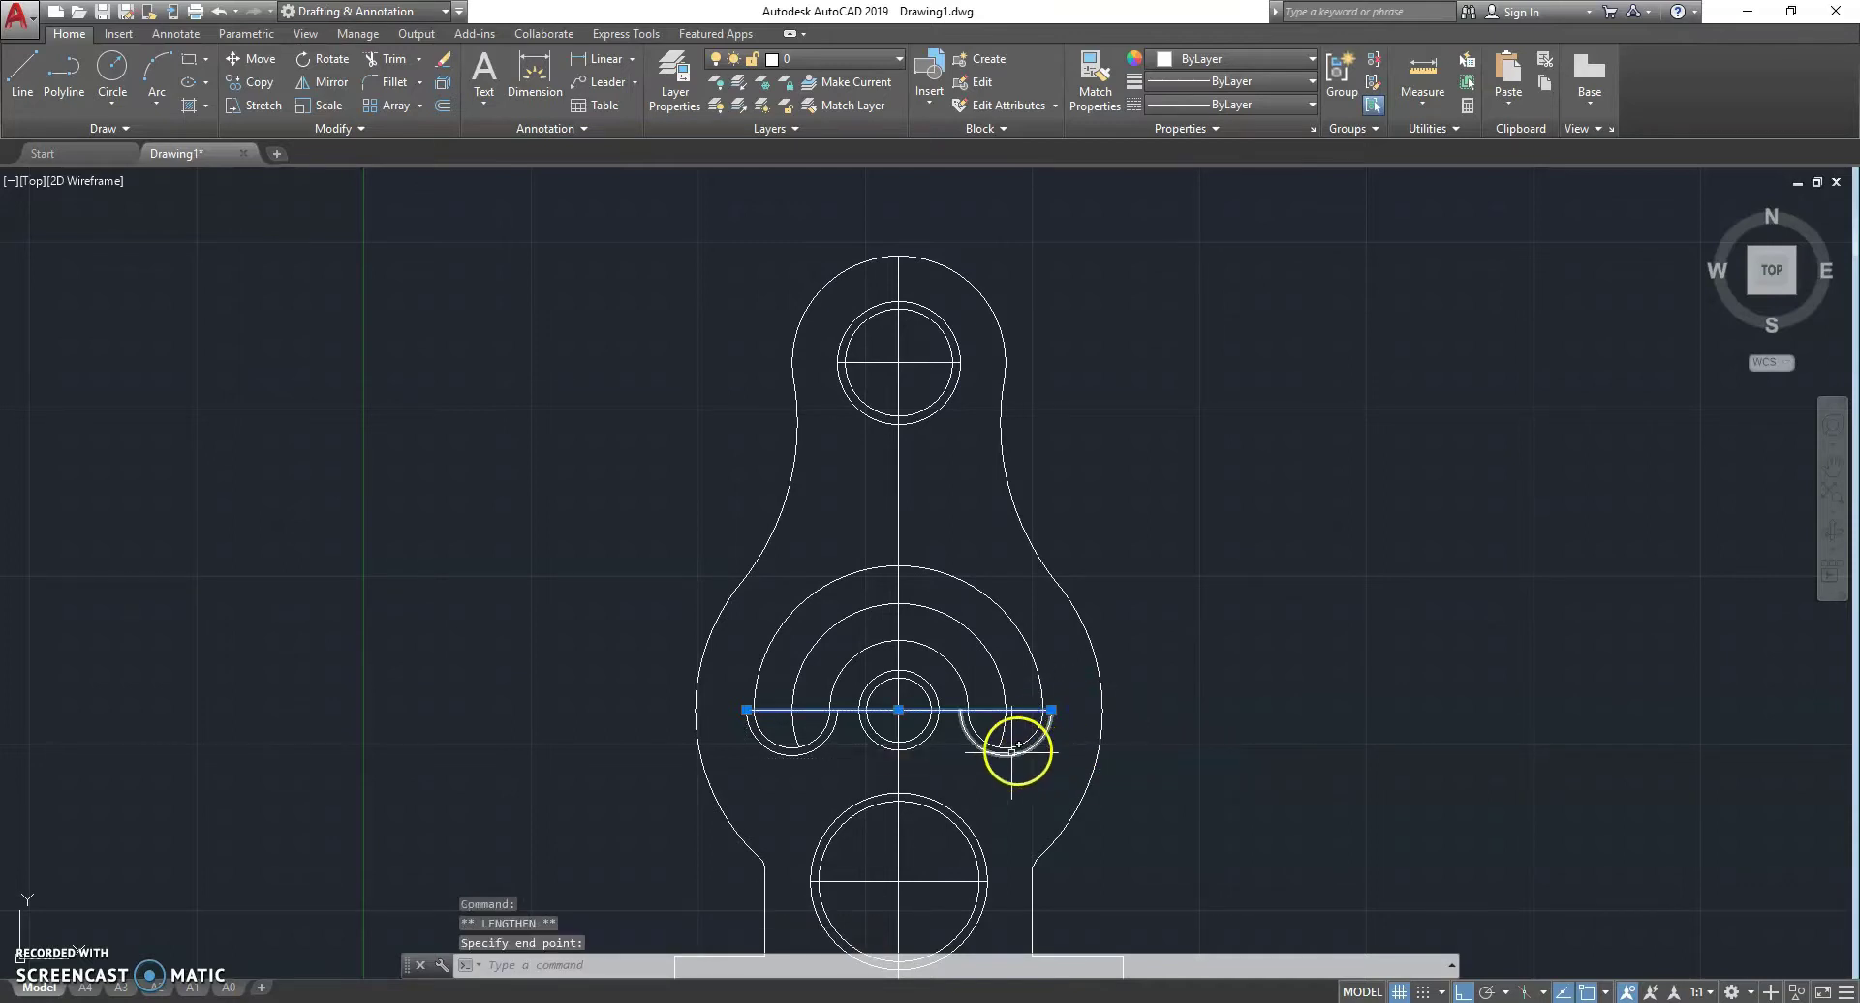
{"action": "key", "text": "Escape"}
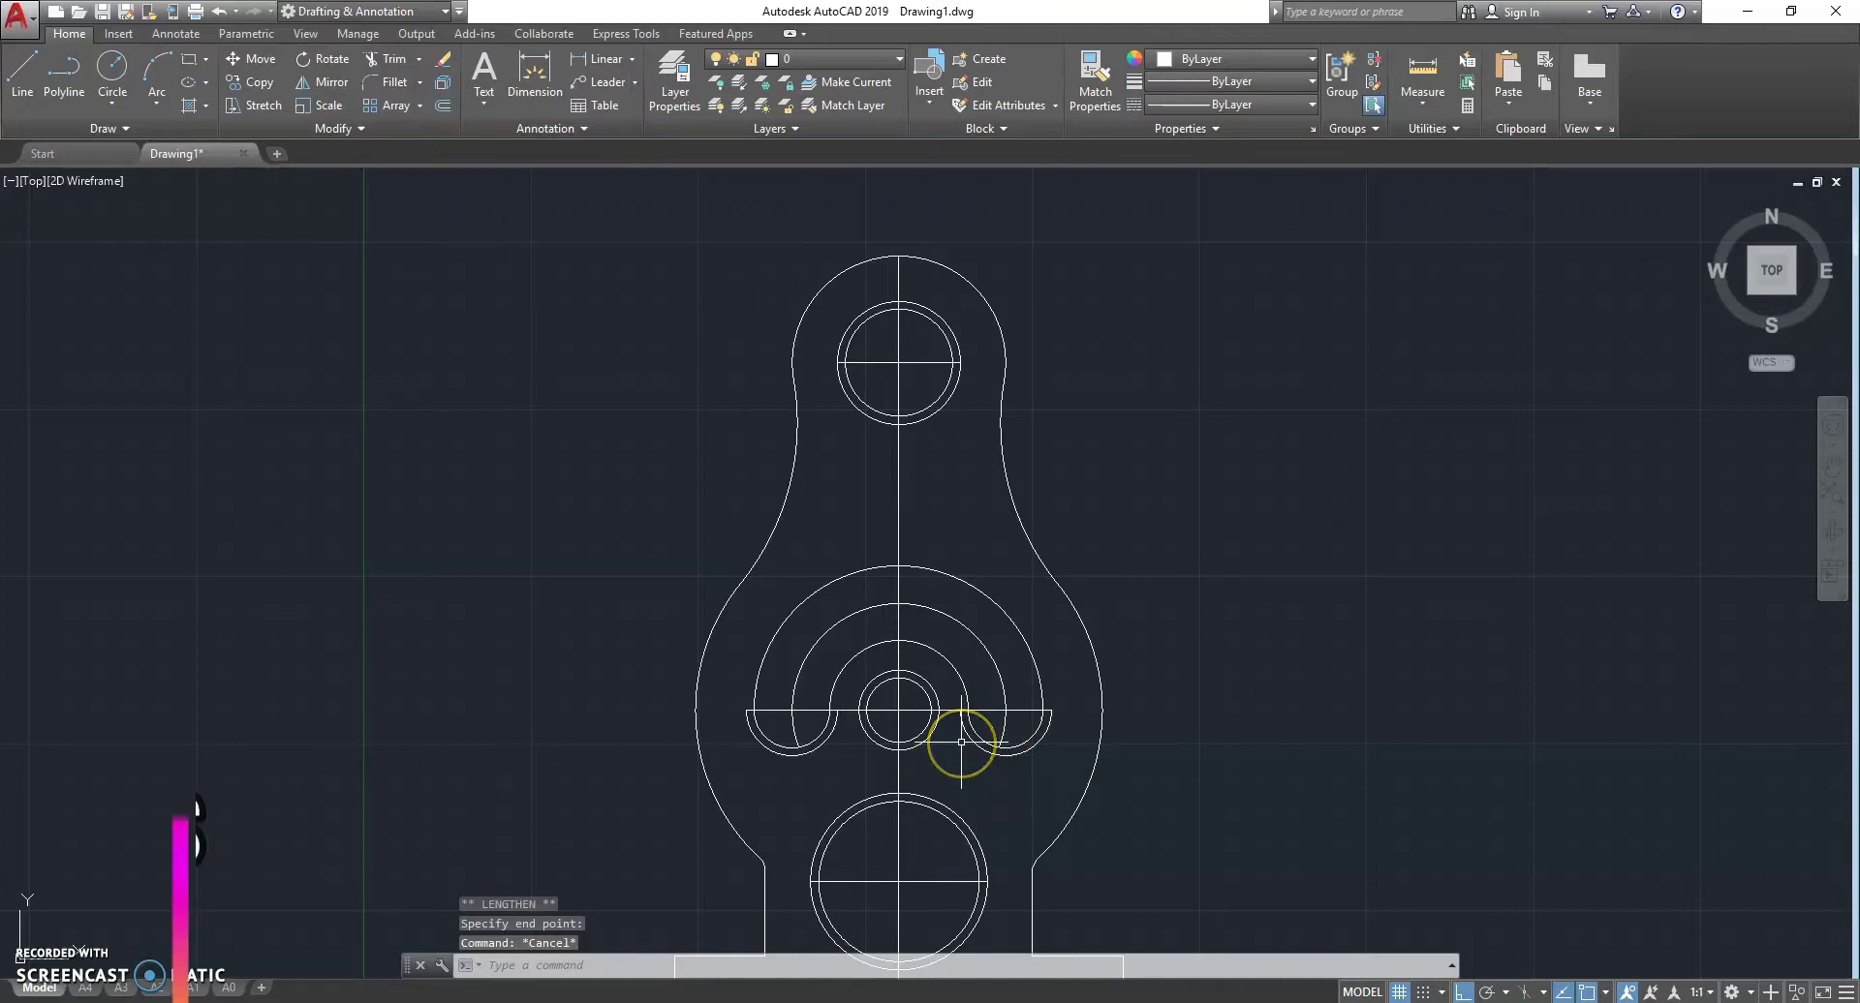
- Extend the right slot-end arc using the side arcs and centre circle as boundaries
{"action": "left_click", "coordinate": [971, 742]}
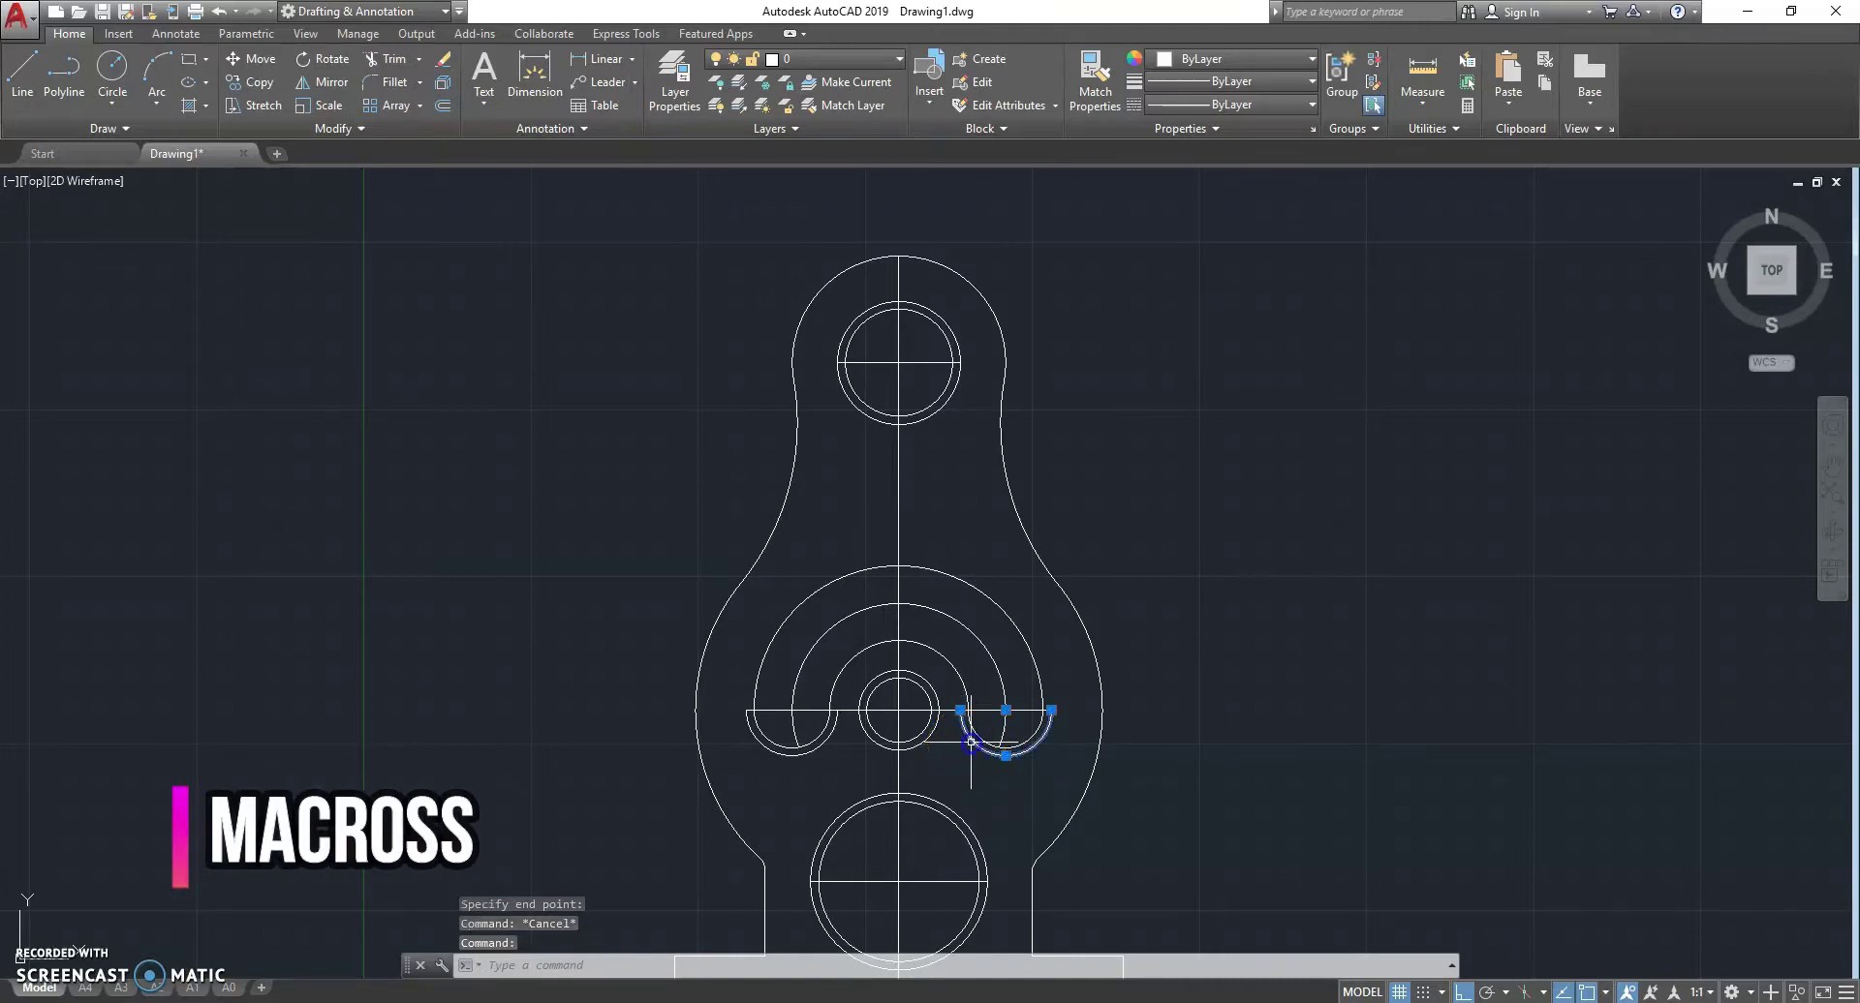
{"action": "left_click", "coordinate": [925, 738]}
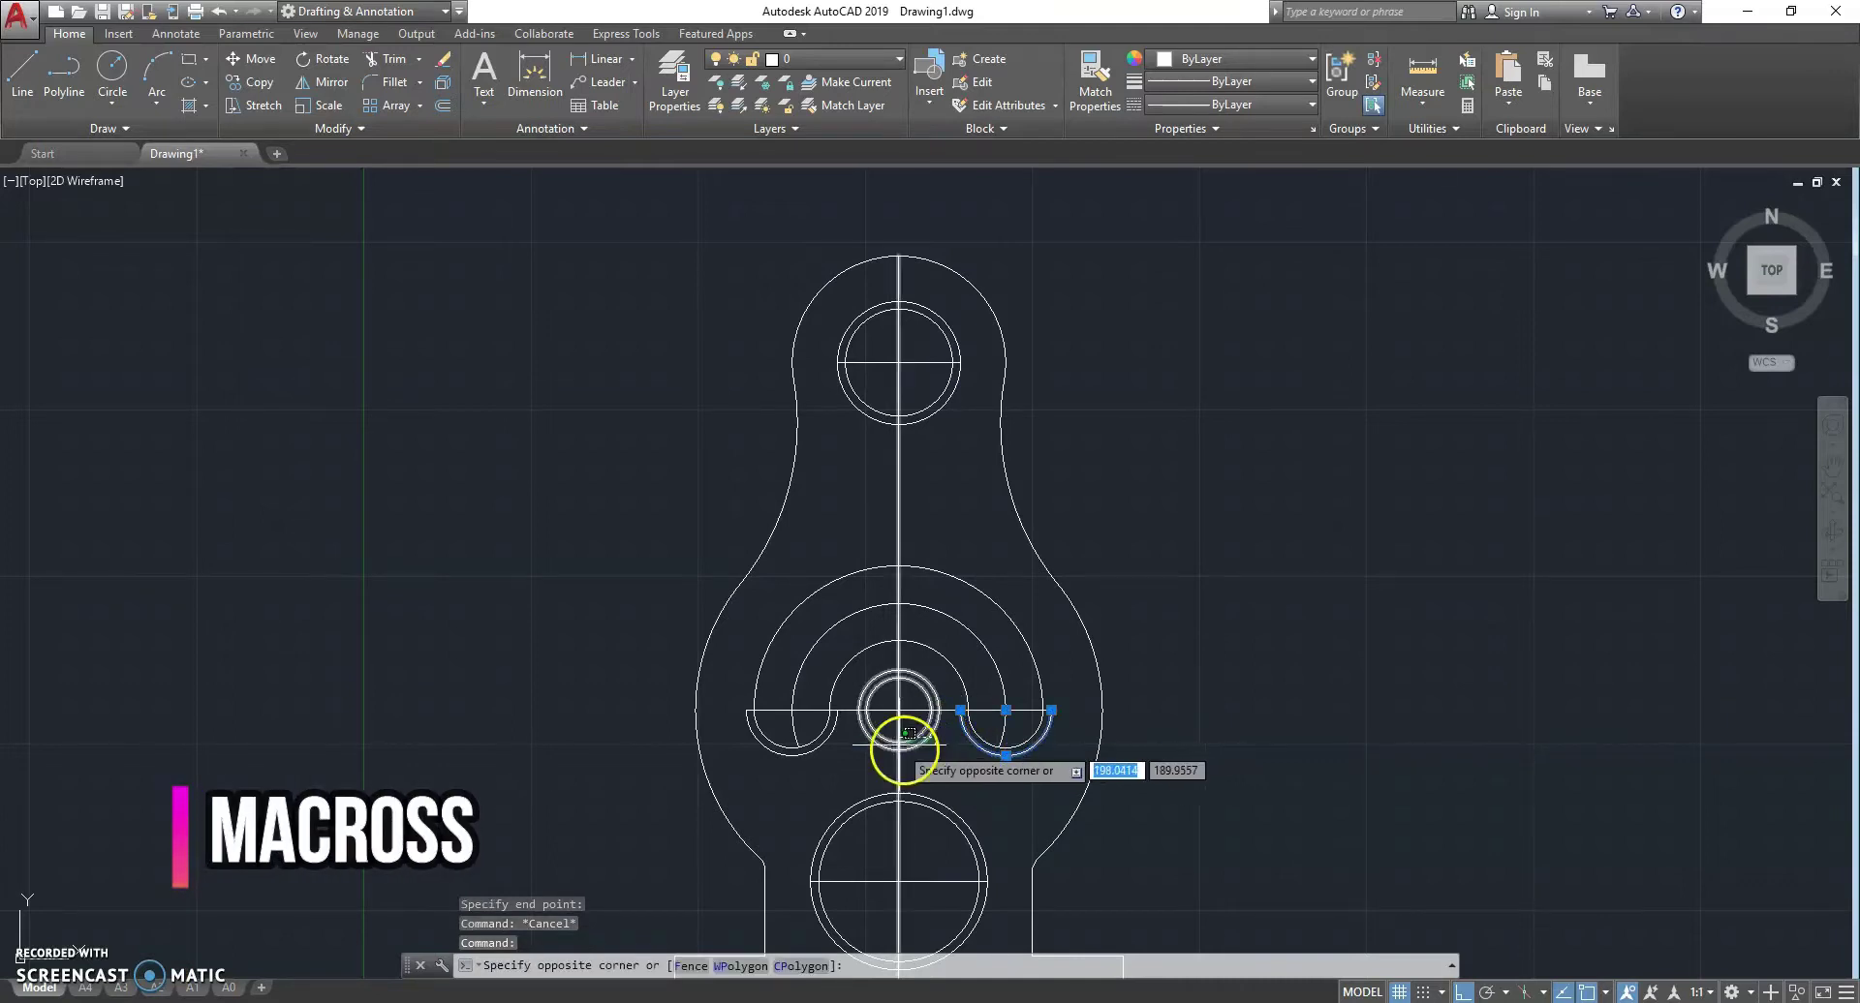
{"action": "left_click", "coordinate": [816, 756]}
{"action": "left_click", "coordinate": [821, 744]}
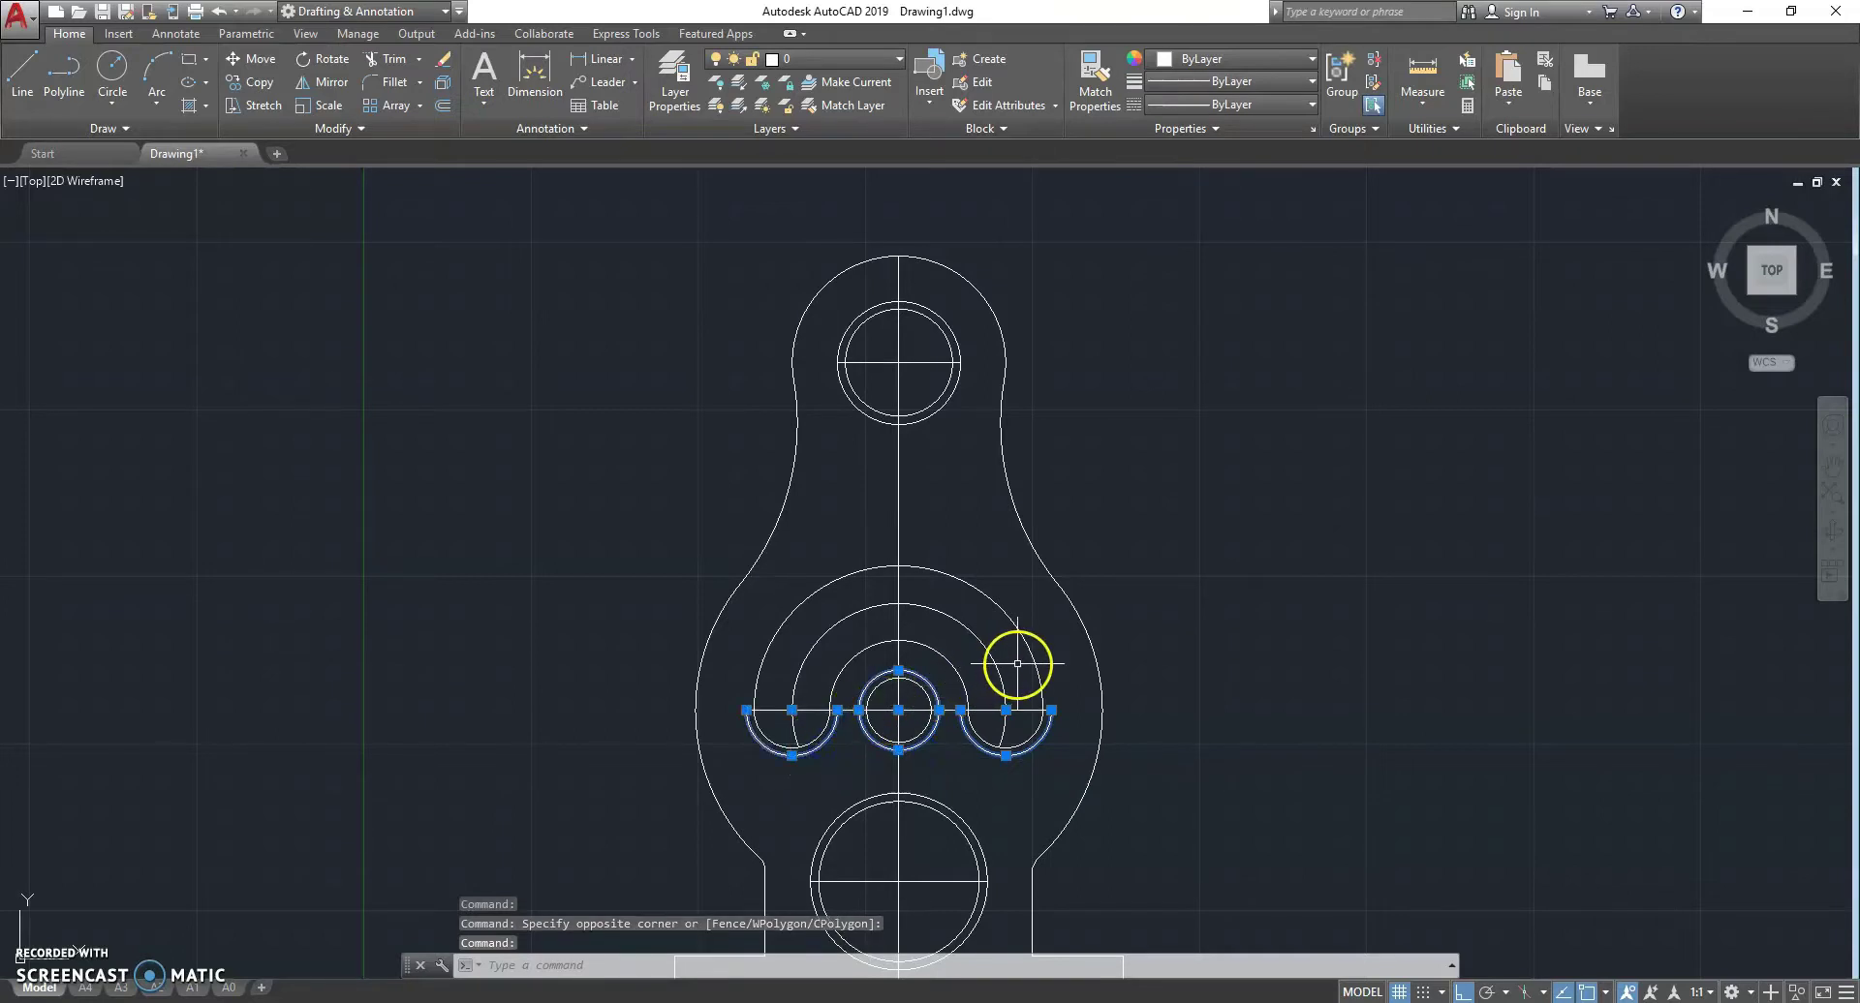
{"action": "key", "text": "Return"}
{"action": "scroll", "coordinate": [738, 808], "scroll_direction": "up", "scroll_amount": 2}
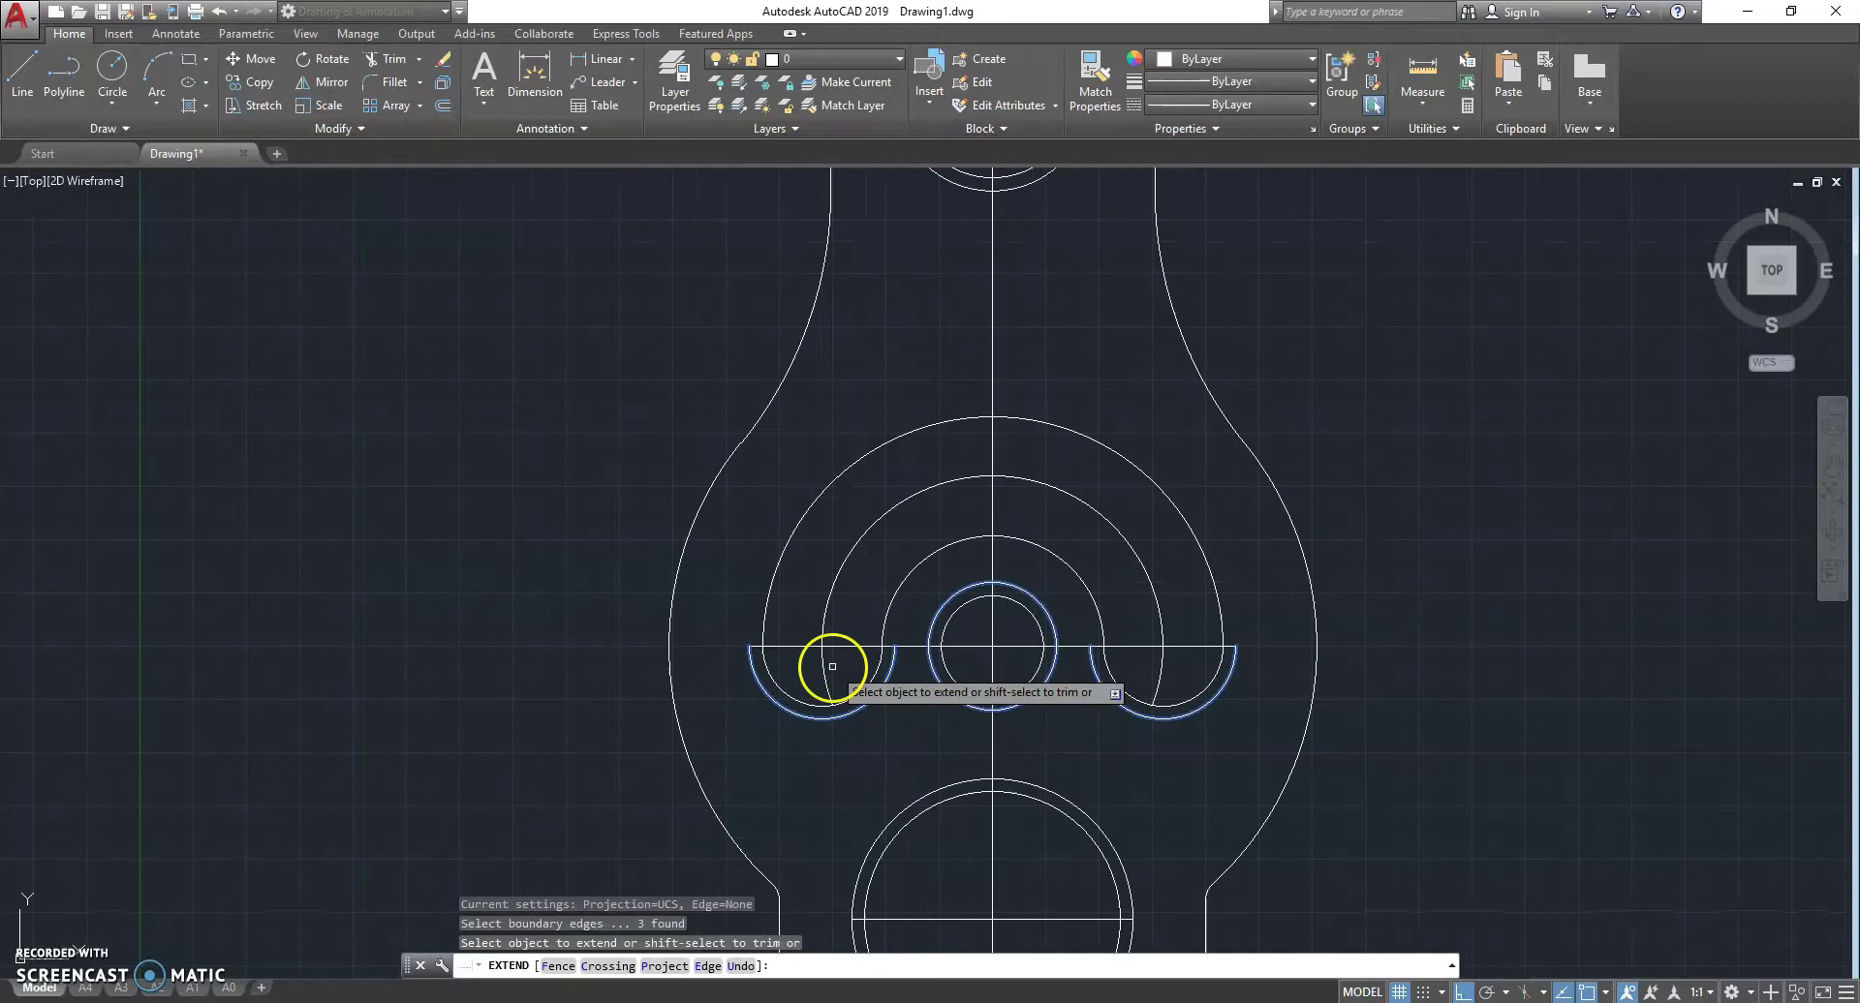
{"action": "left_click", "coordinate": [1153, 694]}
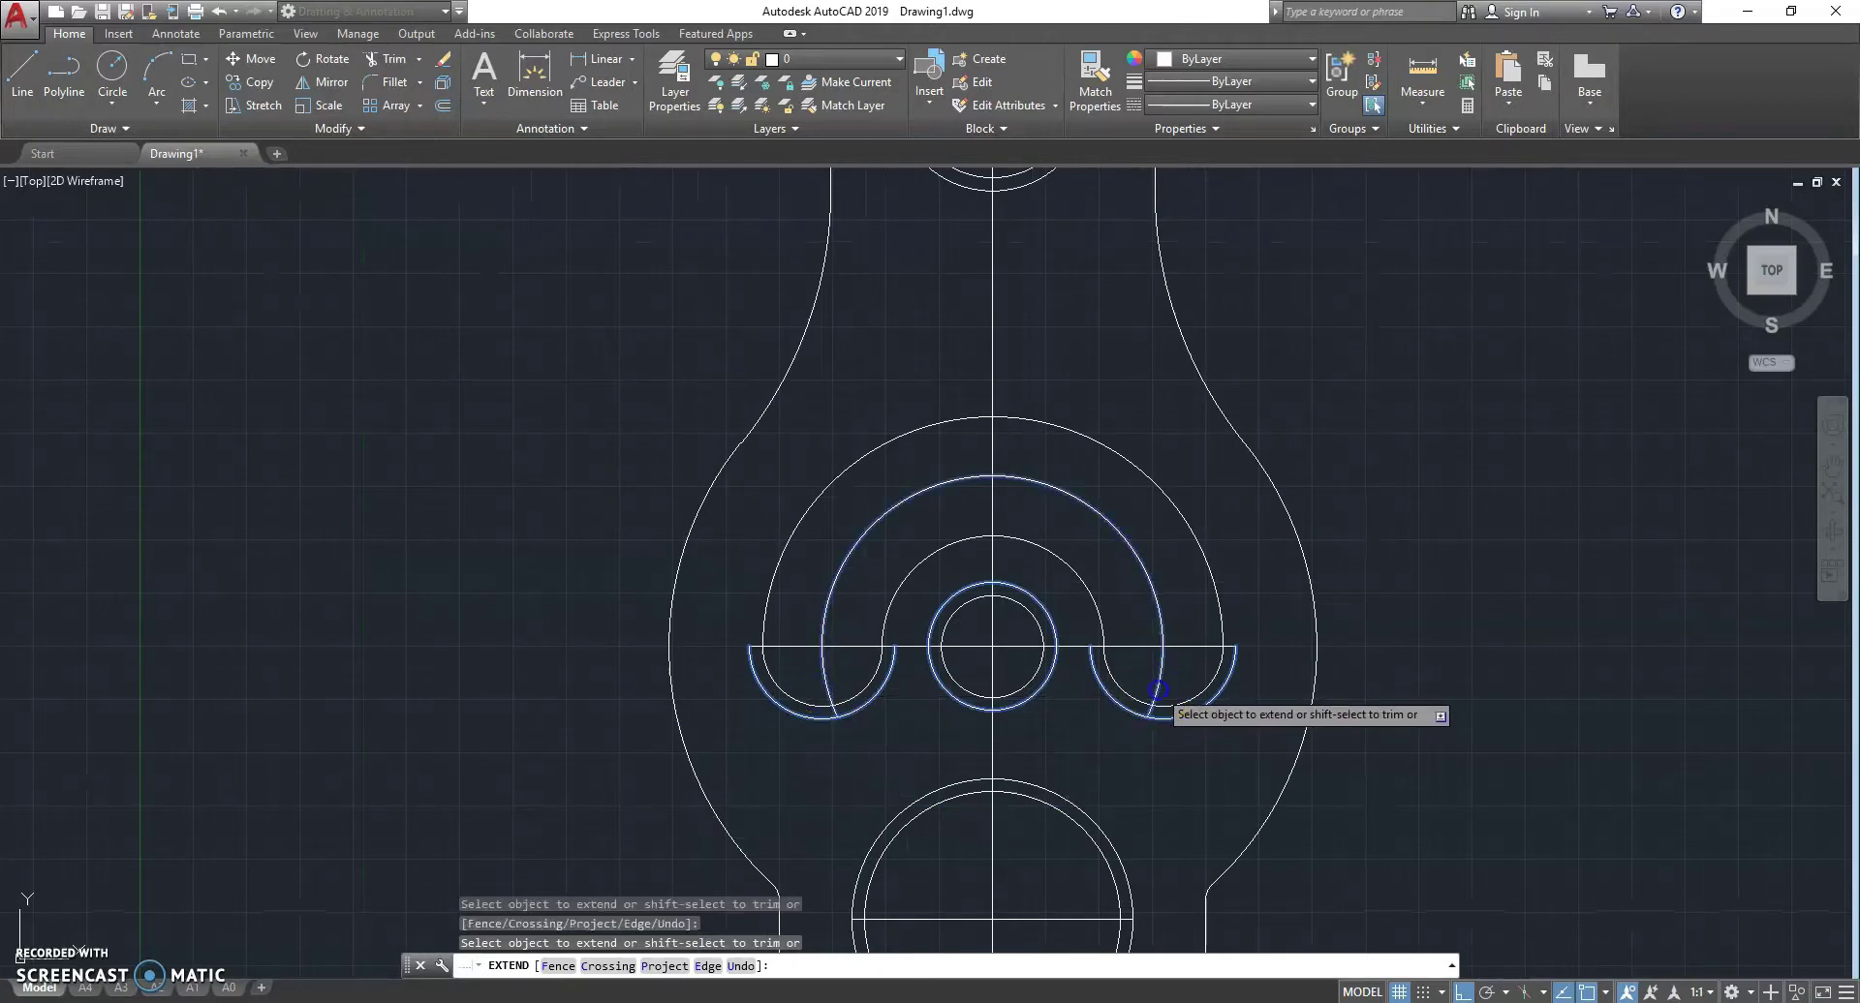
{"action": "key", "text": "Escape"}
{"action": "left_click", "coordinate": [1134, 646]}
- Trim the horizontal line between the centre circle and each side semicircle
{"action": "left_click", "coordinate": [1101, 676]}
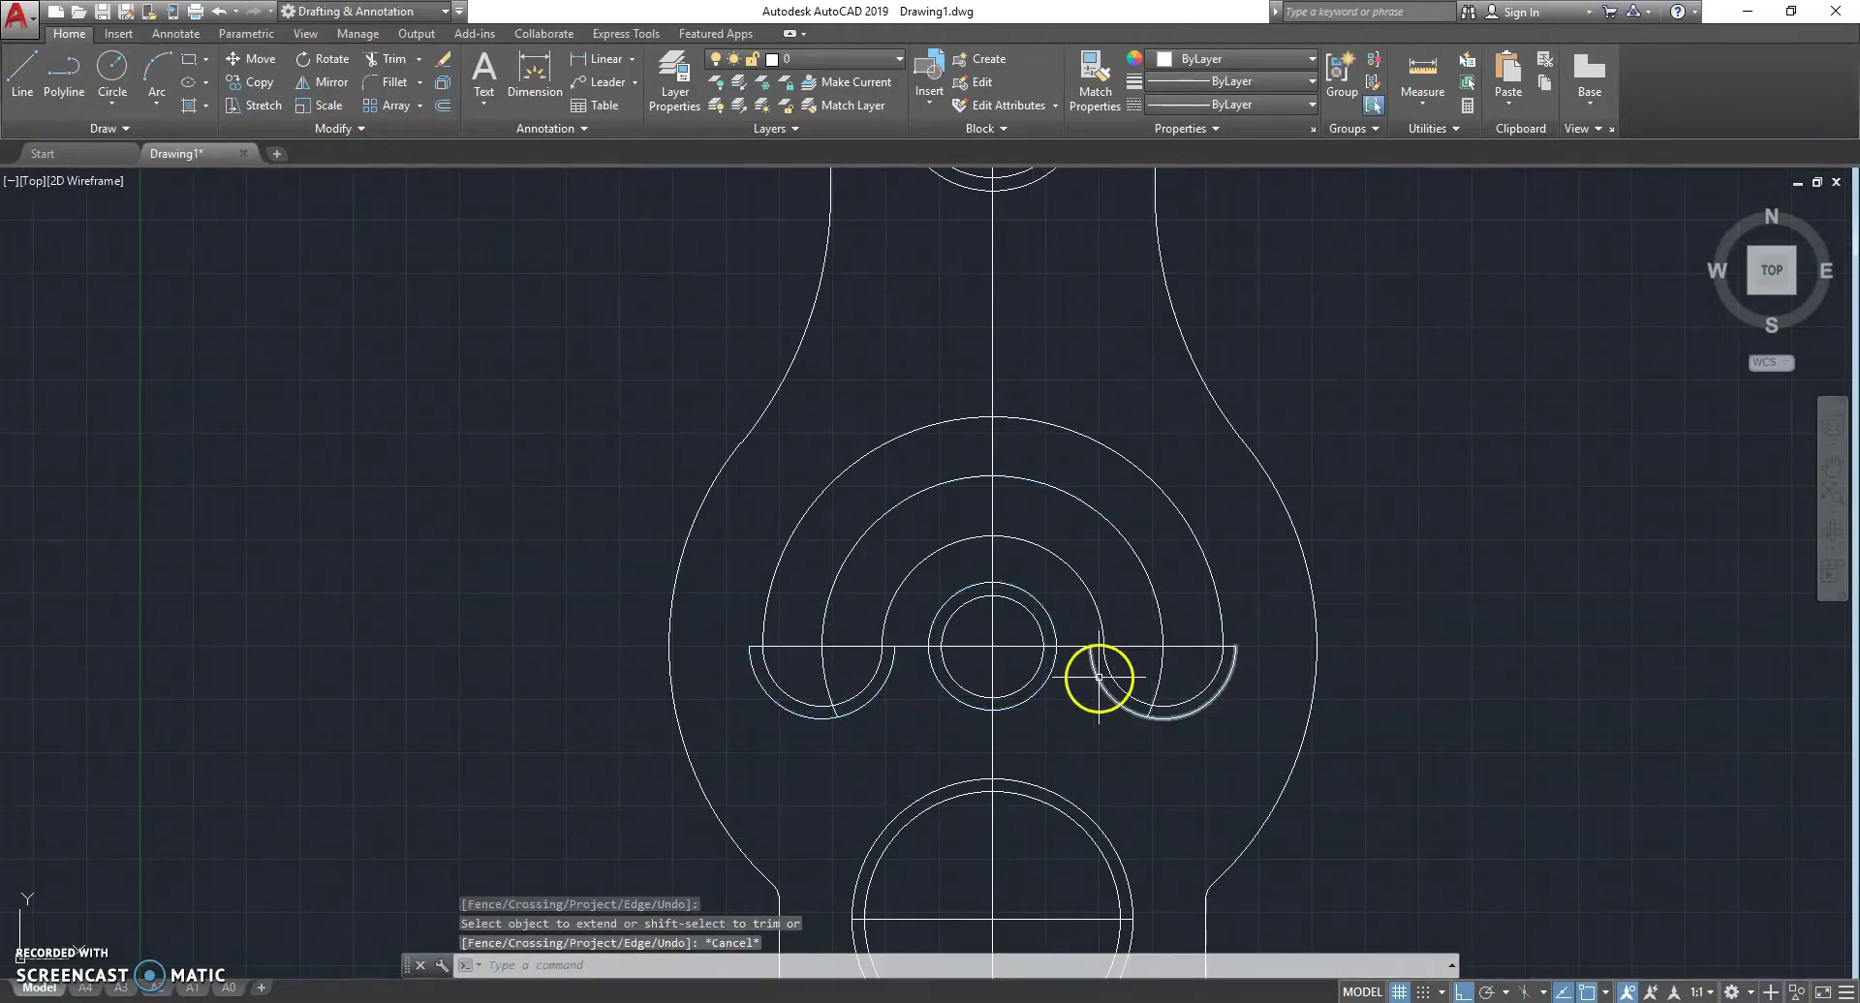
{"action": "left_click", "coordinate": [1047, 688]}
{"action": "left_click", "coordinate": [863, 694]}
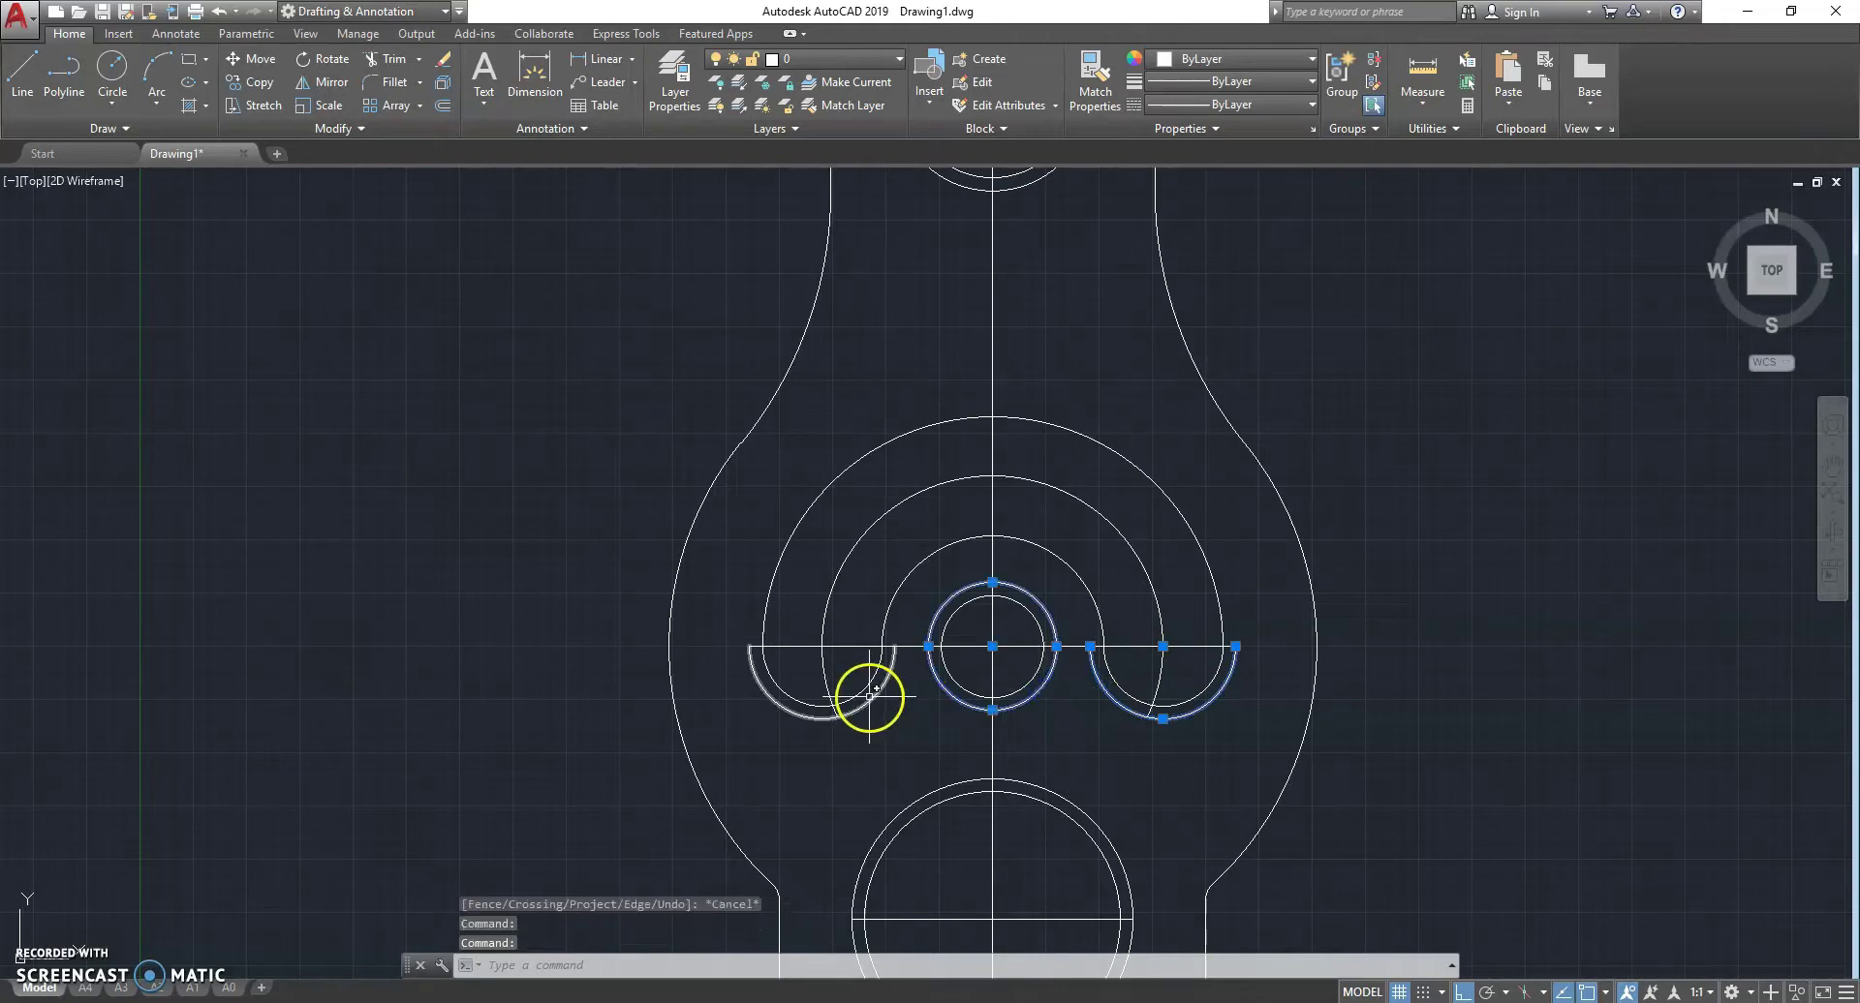
{"action": "scroll", "coordinate": [980, 659], "scroll_direction": "down", "scroll_amount": 2}
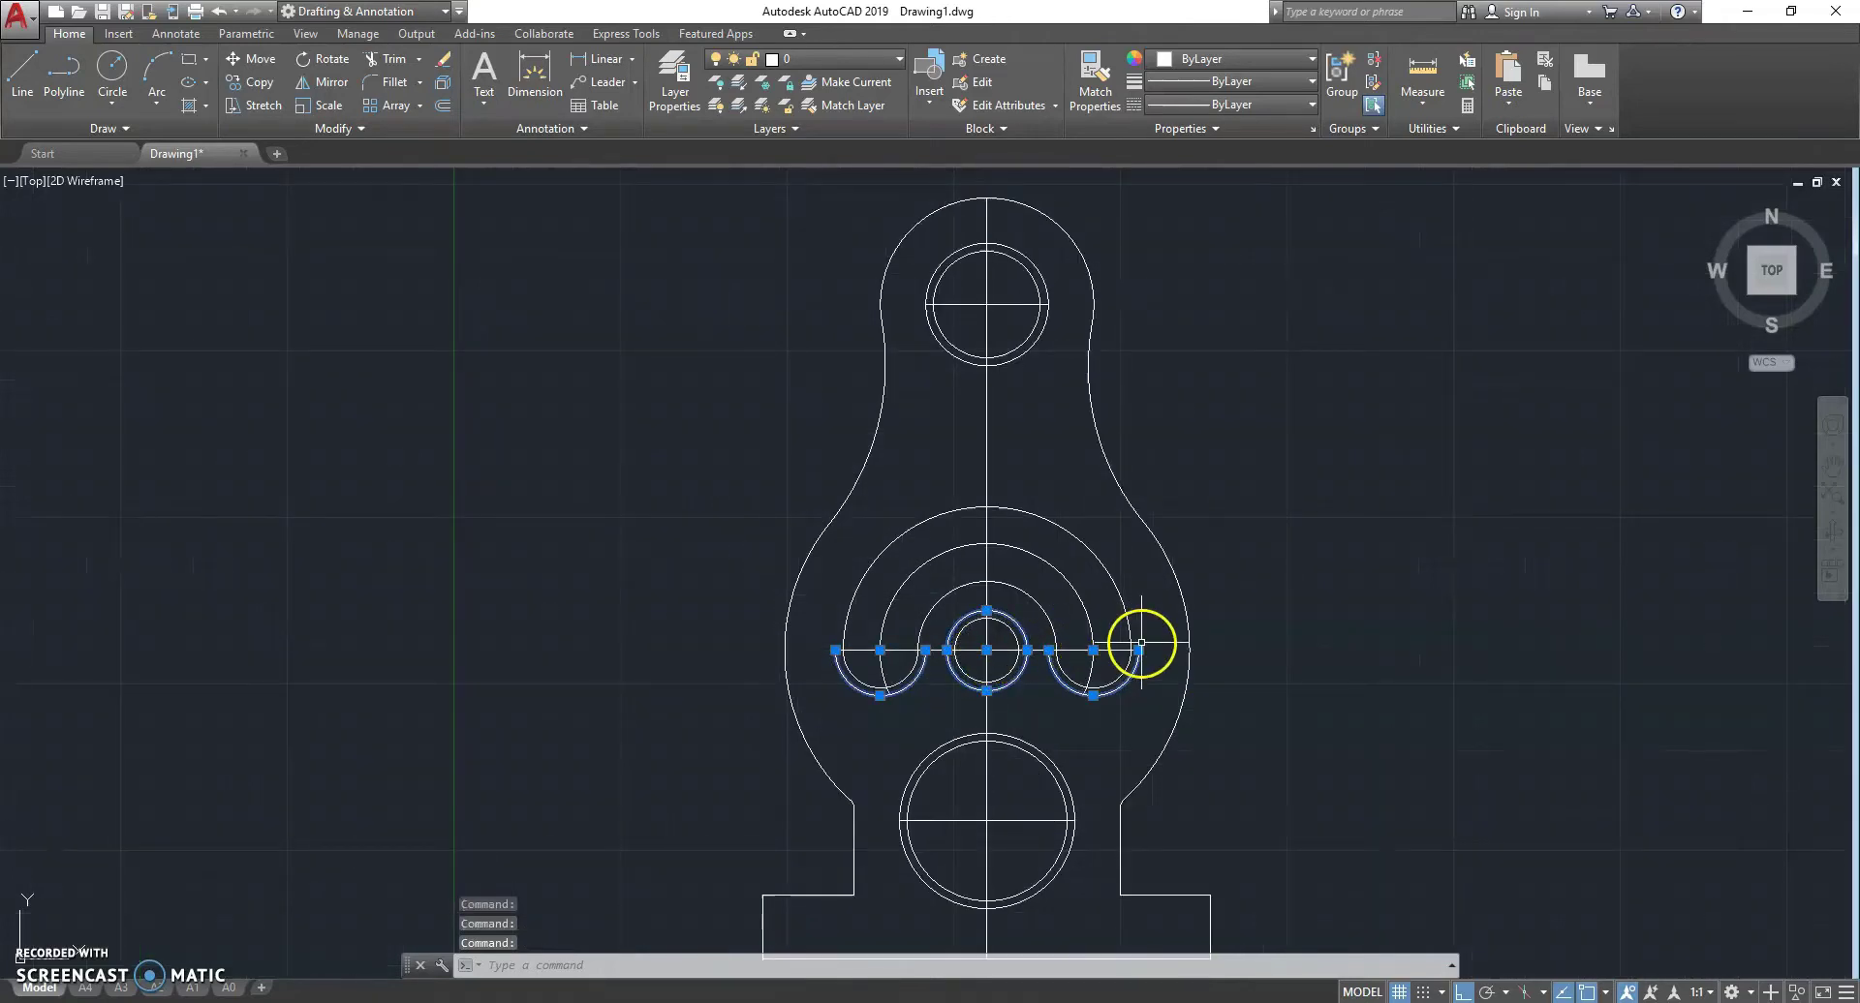
{"action": "type", "text": "tr"}
{"action": "key", "text": "Return"}
{"action": "scroll", "coordinate": [1132, 633], "scroll_direction": "up", "scroll_amount": 4}
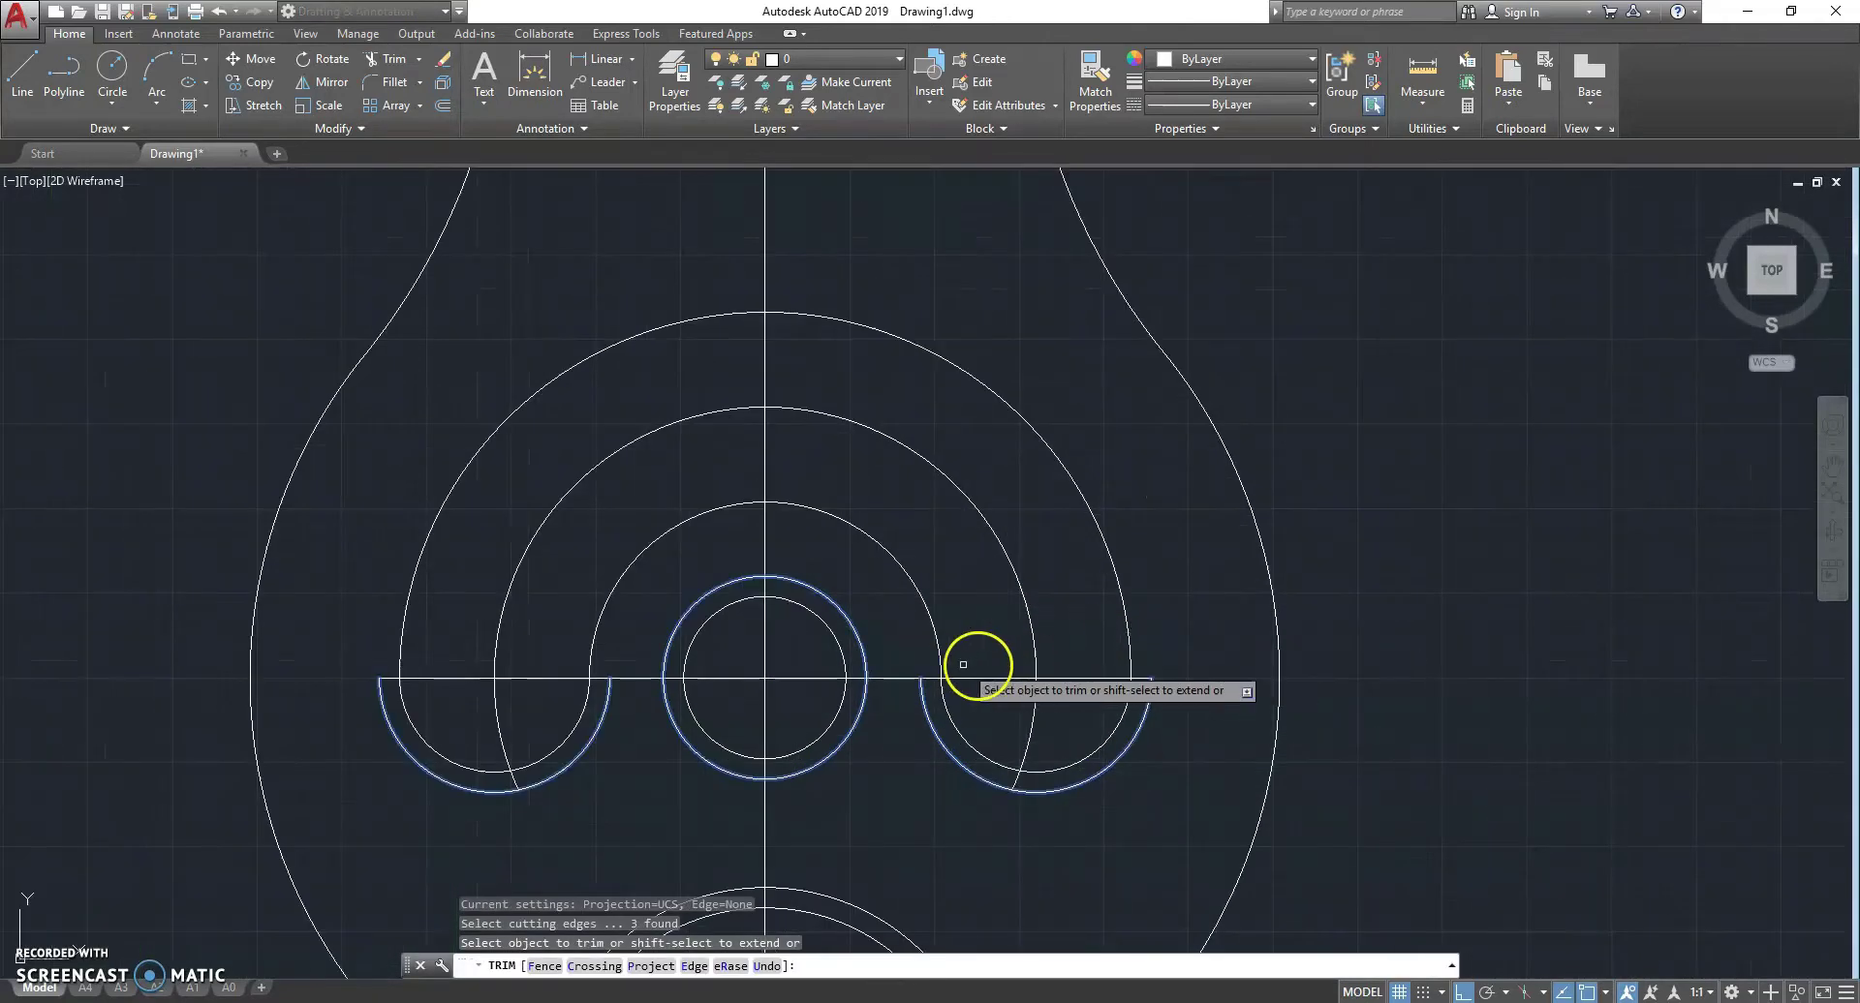
{"action": "left_click", "coordinate": [902, 674]}
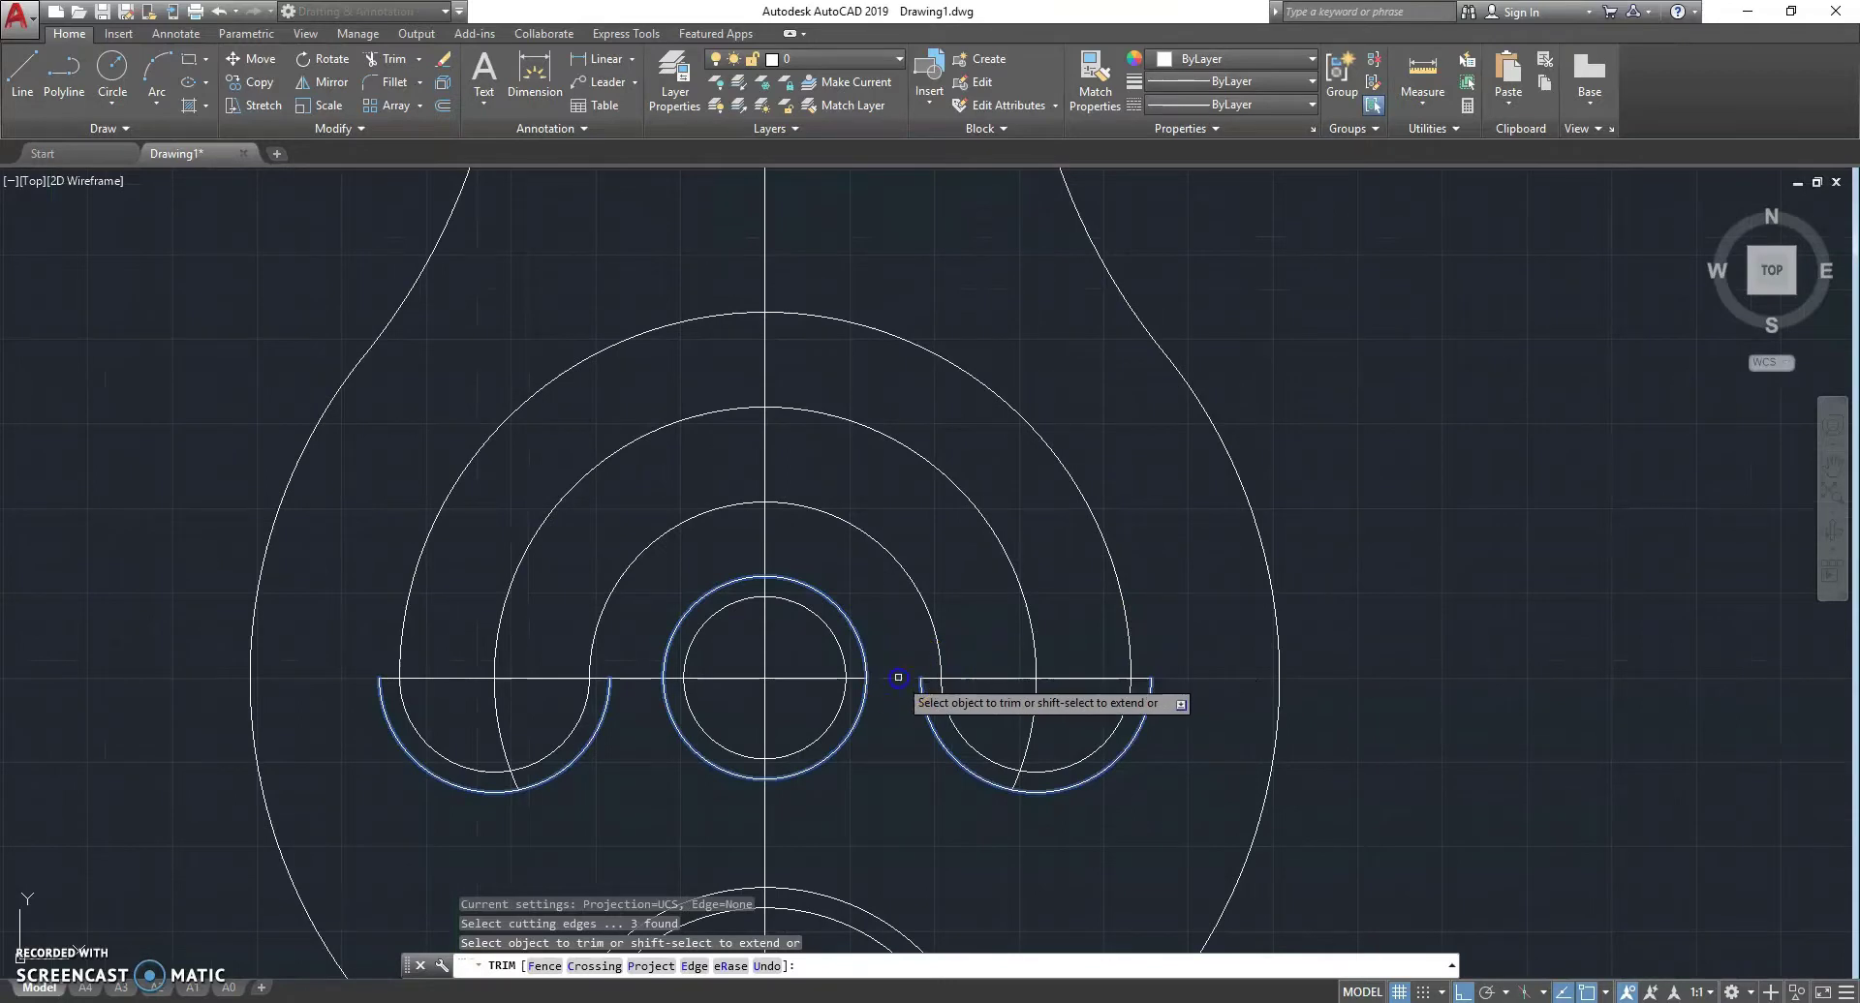
{"action": "left_click", "coordinate": [627, 677]}
{"action": "key", "text": "Escape"}
- Select the outer centre circle and left semicircular arc for removal
{"action": "left_click_drag", "start_coordinate": [561, 676], "coordinate": [540, 684]}
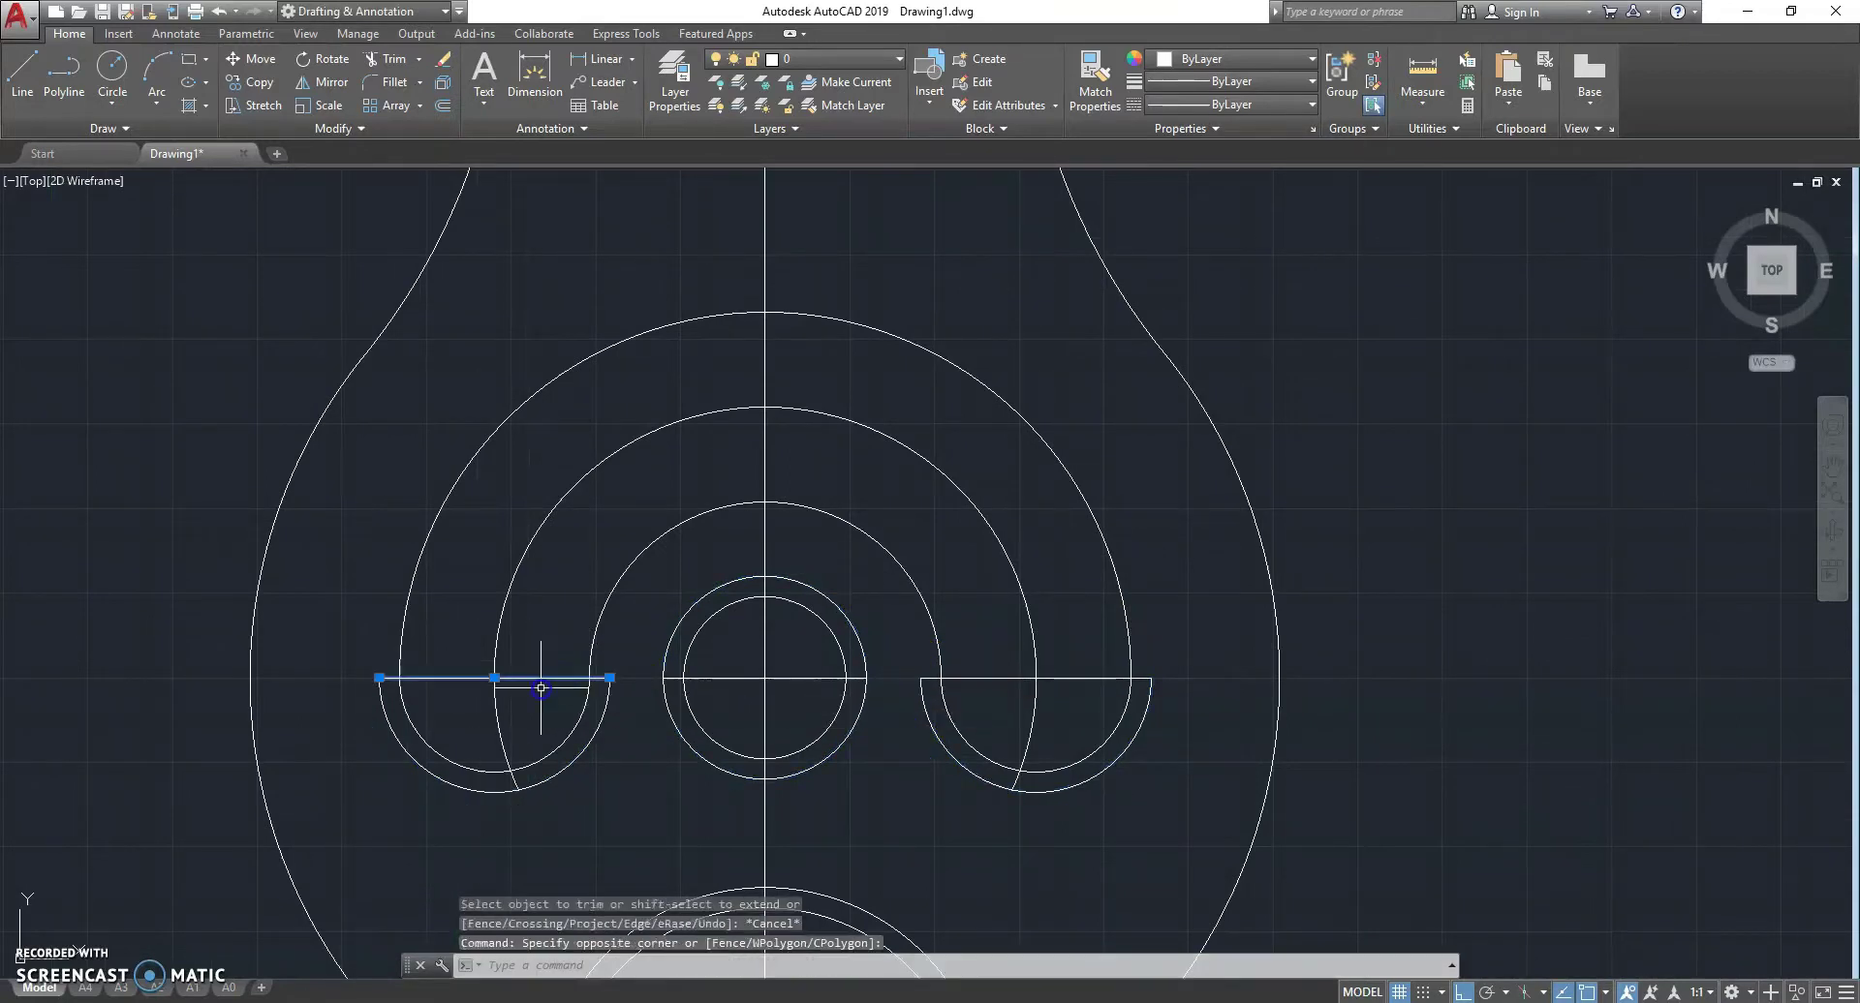
{"action": "left_click_drag", "start_coordinate": [749, 663], "coordinate": [712, 699]}
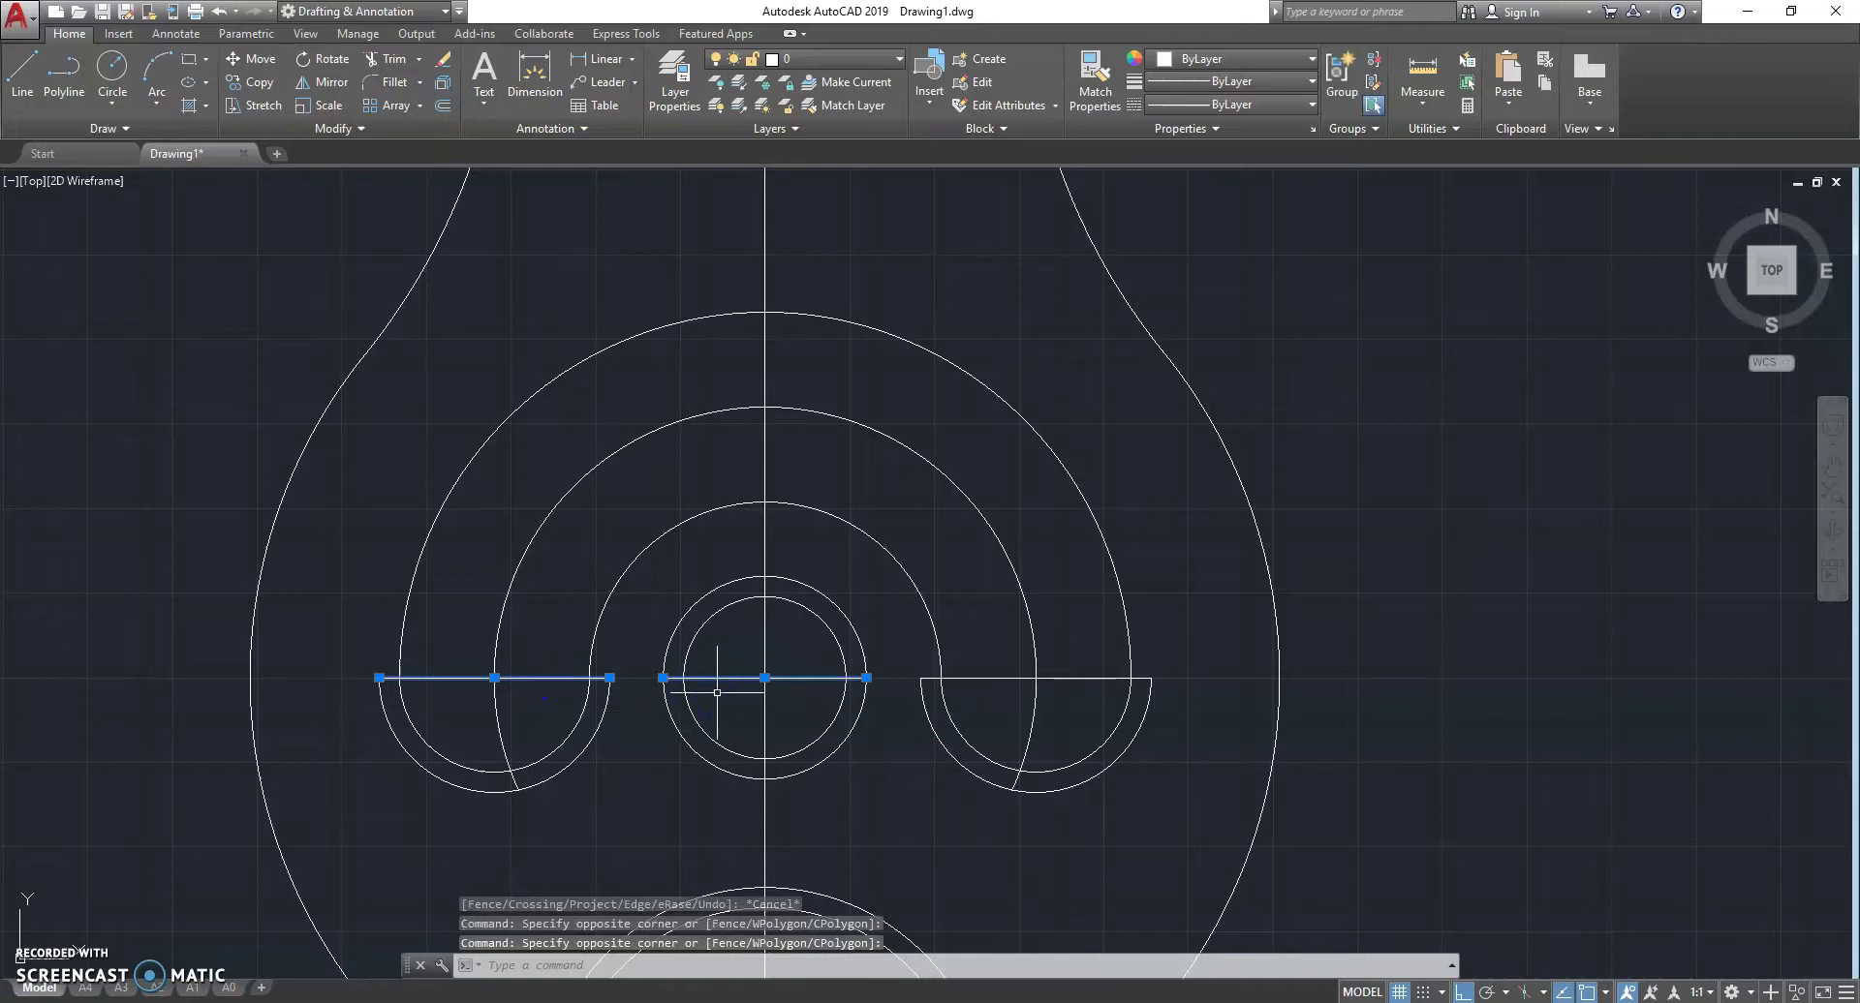
{"action": "key", "text": "Escape"}
{"action": "left_click", "coordinate": [672, 714]}
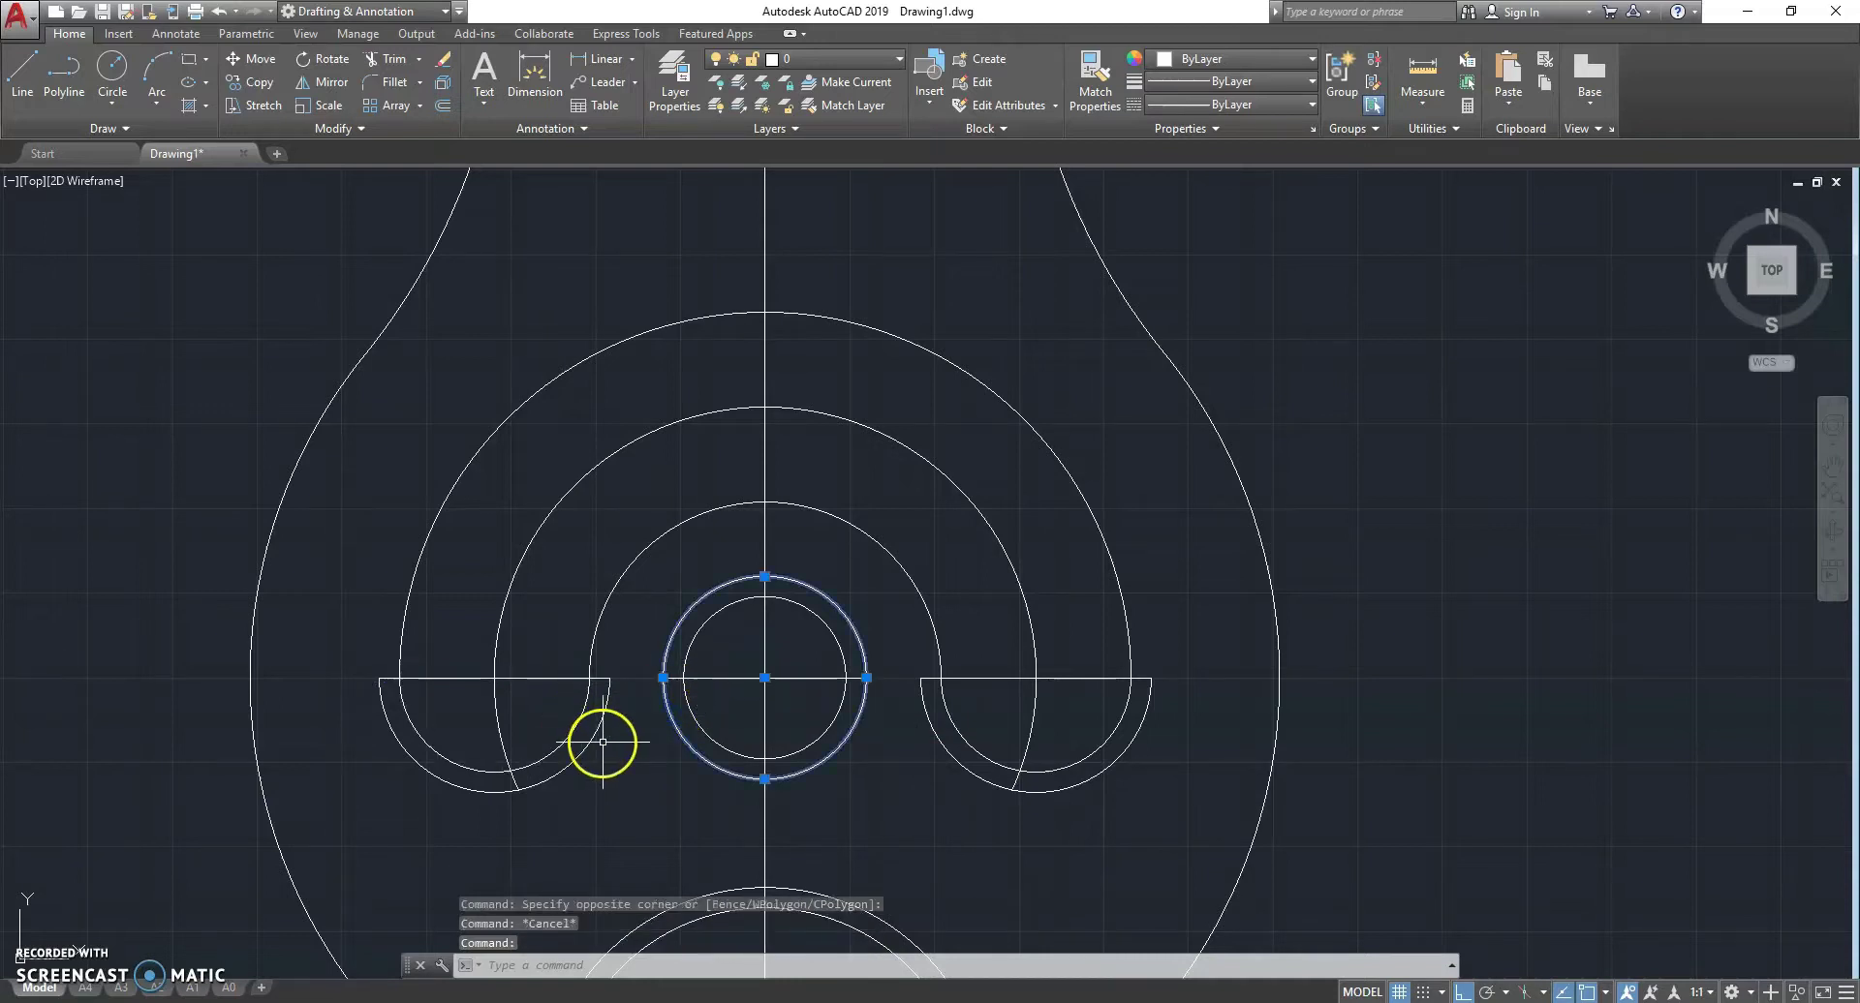
{"action": "left_click", "coordinate": [600, 742]}
- Erase the five extra circles and arcs, including the top inner and lower circles
{"action": "left_click", "coordinate": [943, 752]}
{"action": "scroll", "coordinate": [872, 620], "scroll_direction": "down", "scroll_amount": 4}
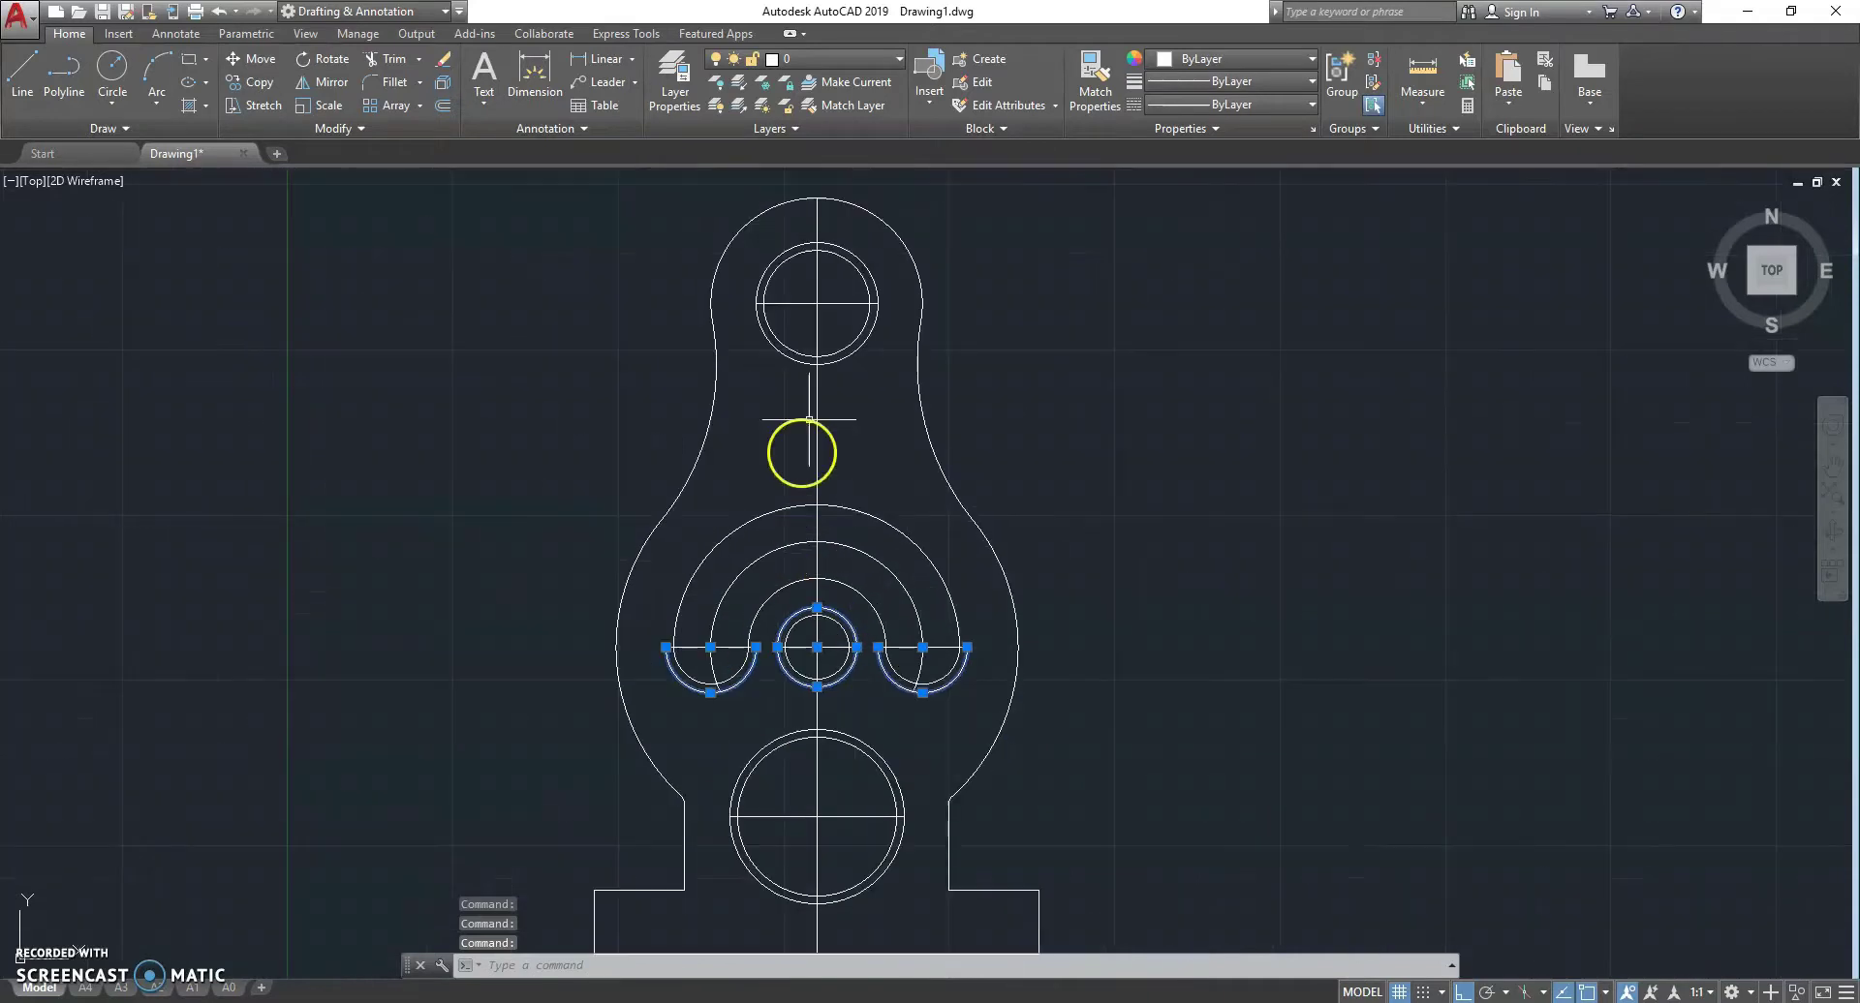
{"action": "left_click", "coordinate": [844, 354]}
{"action": "scroll", "coordinate": [908, 815], "scroll_direction": "down", "scroll_amount": 2}
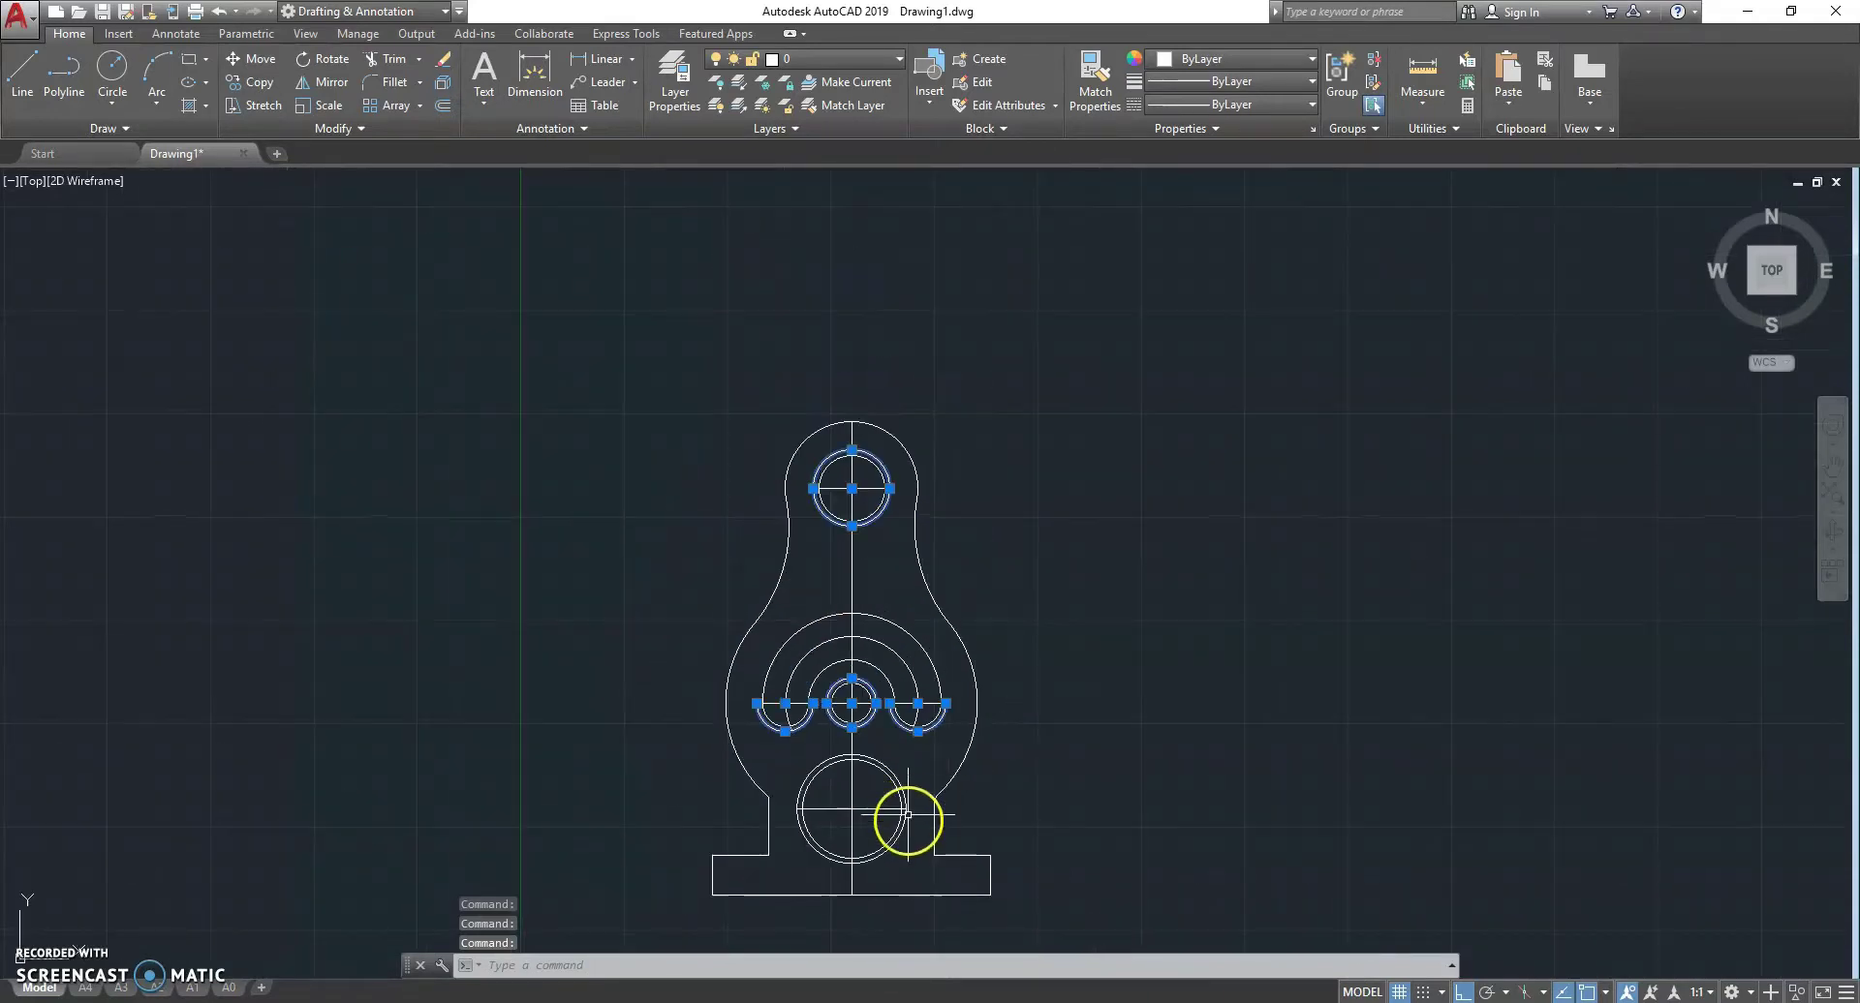
{"action": "left_click", "coordinate": [907, 824]}
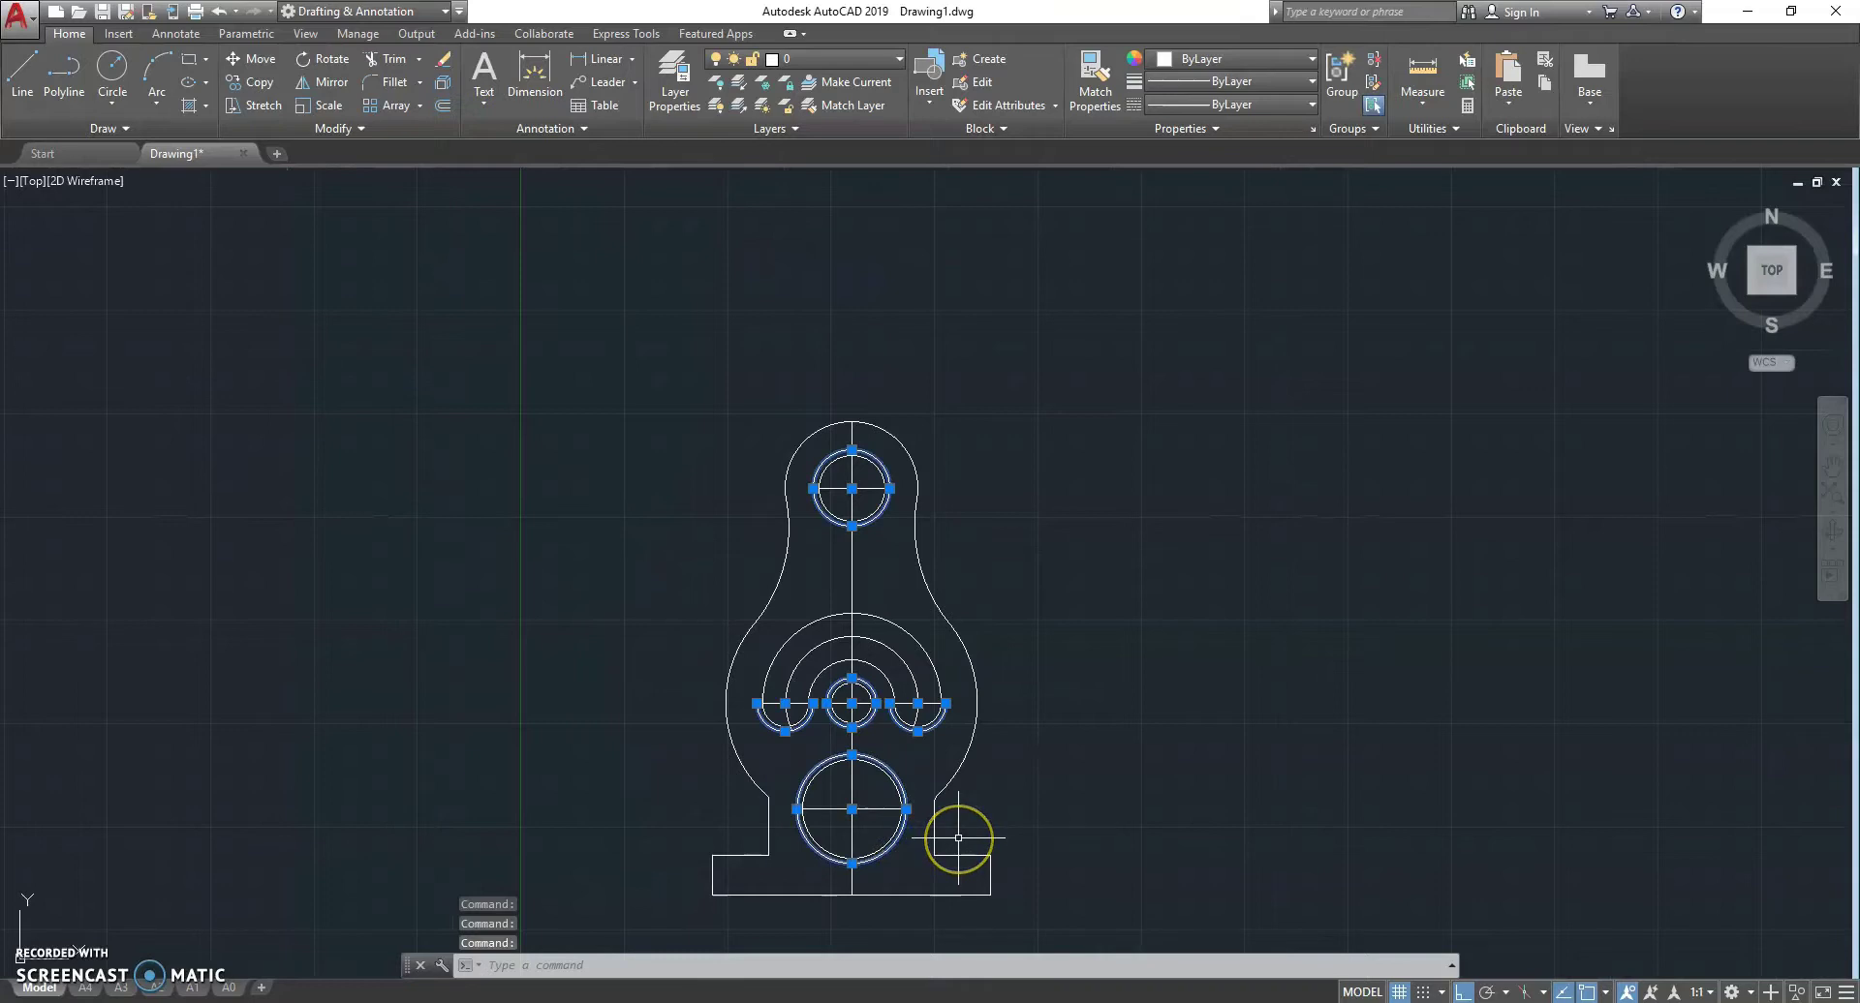
{"action": "key", "text": "Delete"}
- Lengthen the vertical centre line's top end by 3 units
{"action": "scroll", "coordinate": [885, 405], "scroll_direction": "up", "scroll_amount": 5}
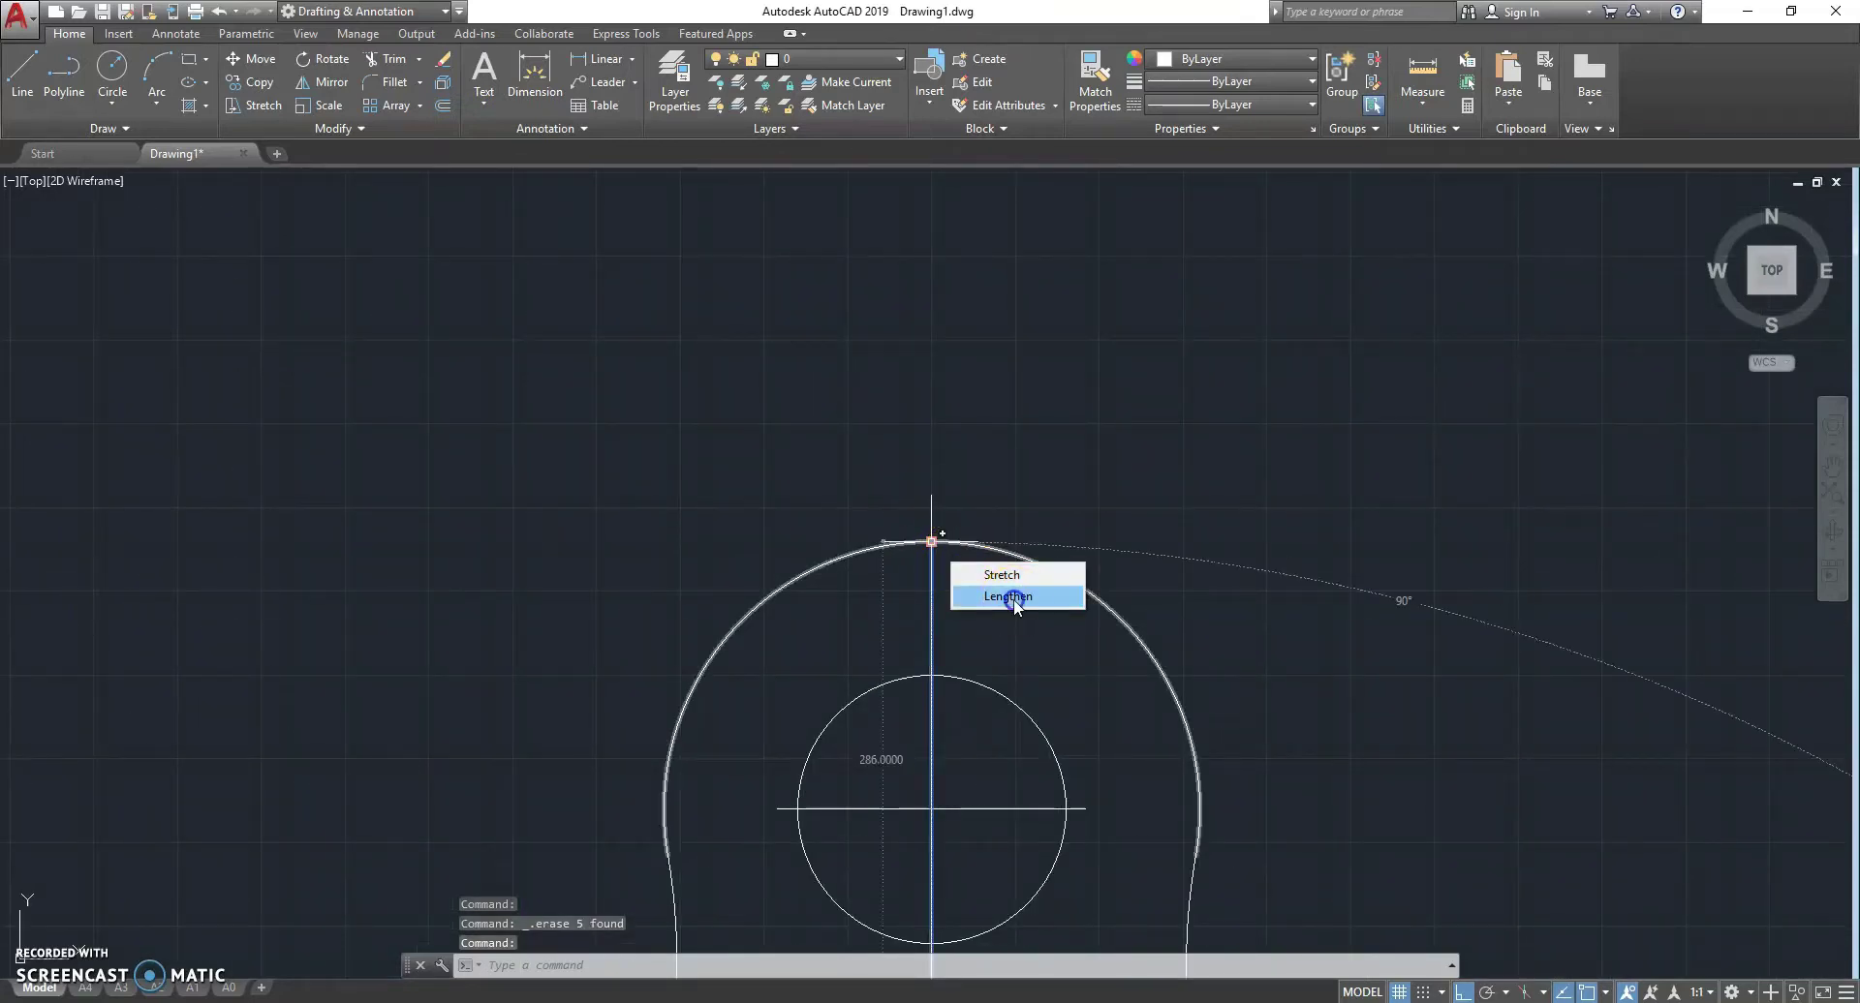
{"action": "left_click", "coordinate": [1008, 595]}
{"action": "type", "text": "3"}
{"action": "key", "text": "Return"}
{"action": "key", "text": "Escape"}
{"action": "scroll", "coordinate": [929, 460], "scroll_direction": "down", "scroll_amount": 8}
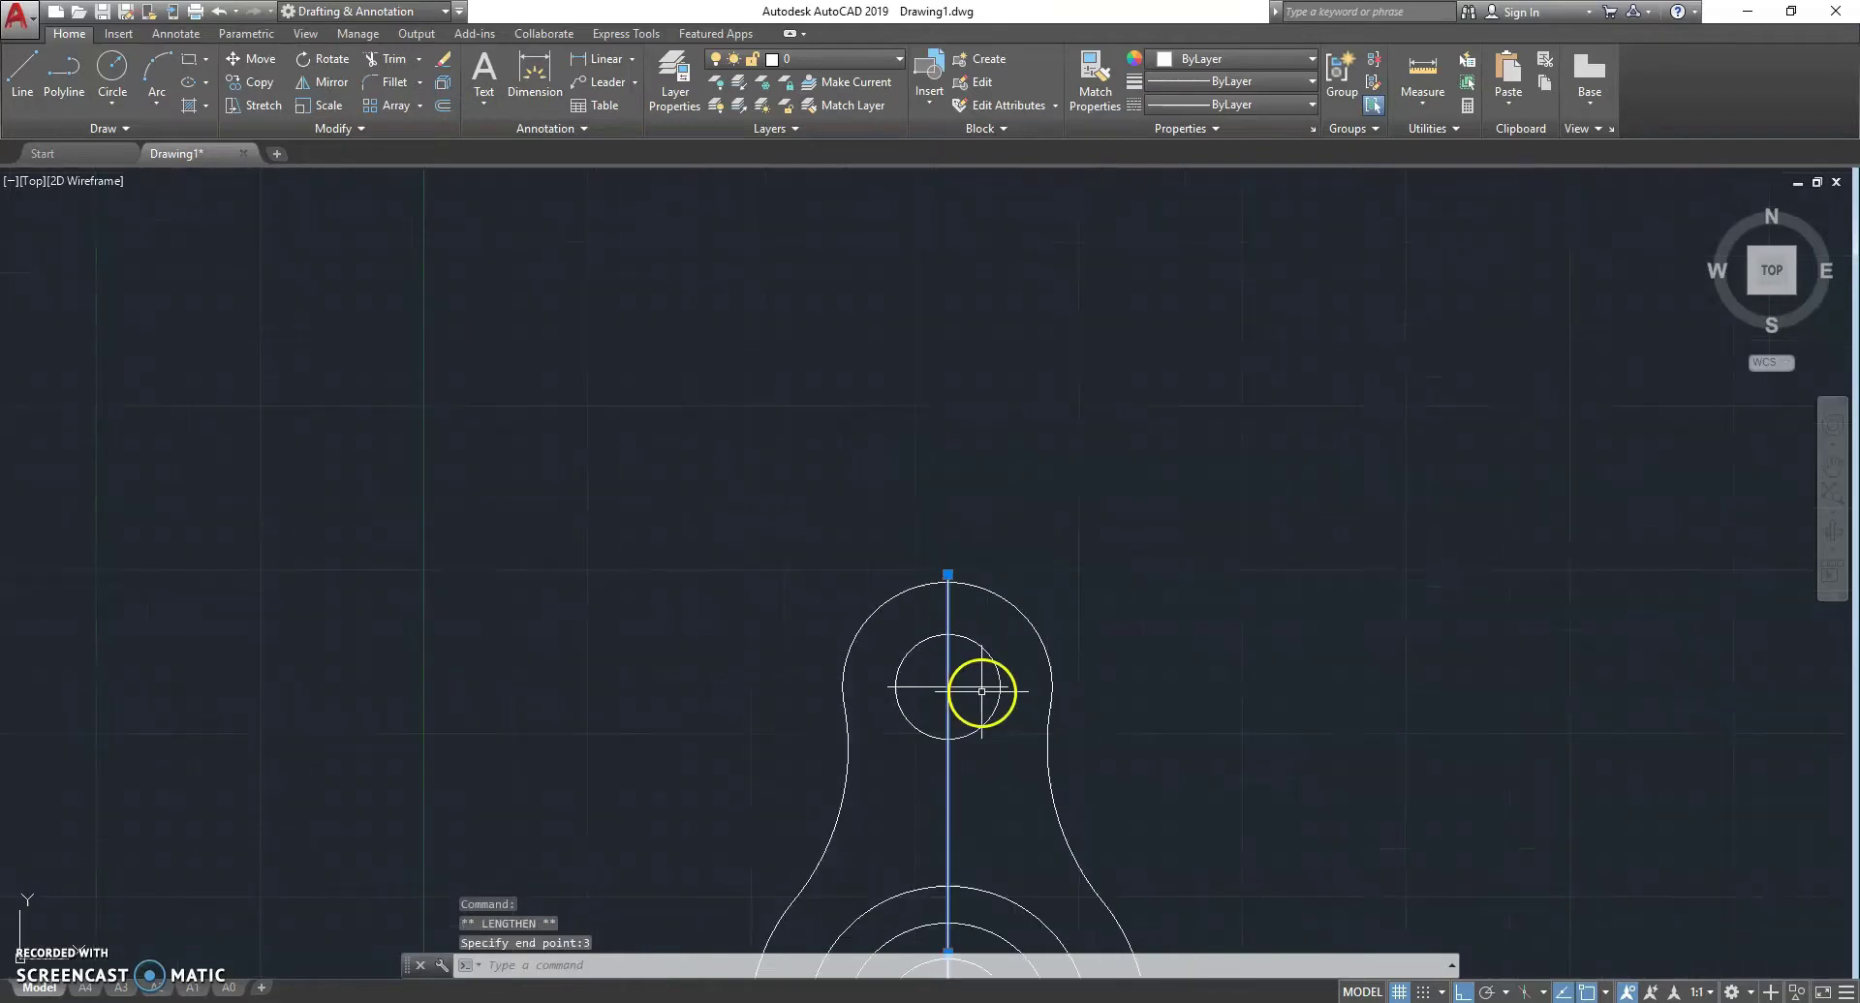
- Lengthen the vertical centre line's bottom end by 3 units past the base
{"action": "middle_click_drag", "start_coordinate": [963, 729], "coordinate": [934, 474]}
{"action": "scroll", "coordinate": [943, 727], "scroll_direction": "up", "scroll_amount": 2}
{"action": "scroll", "coordinate": [915, 668], "scroll_direction": "up", "scroll_amount": 2}
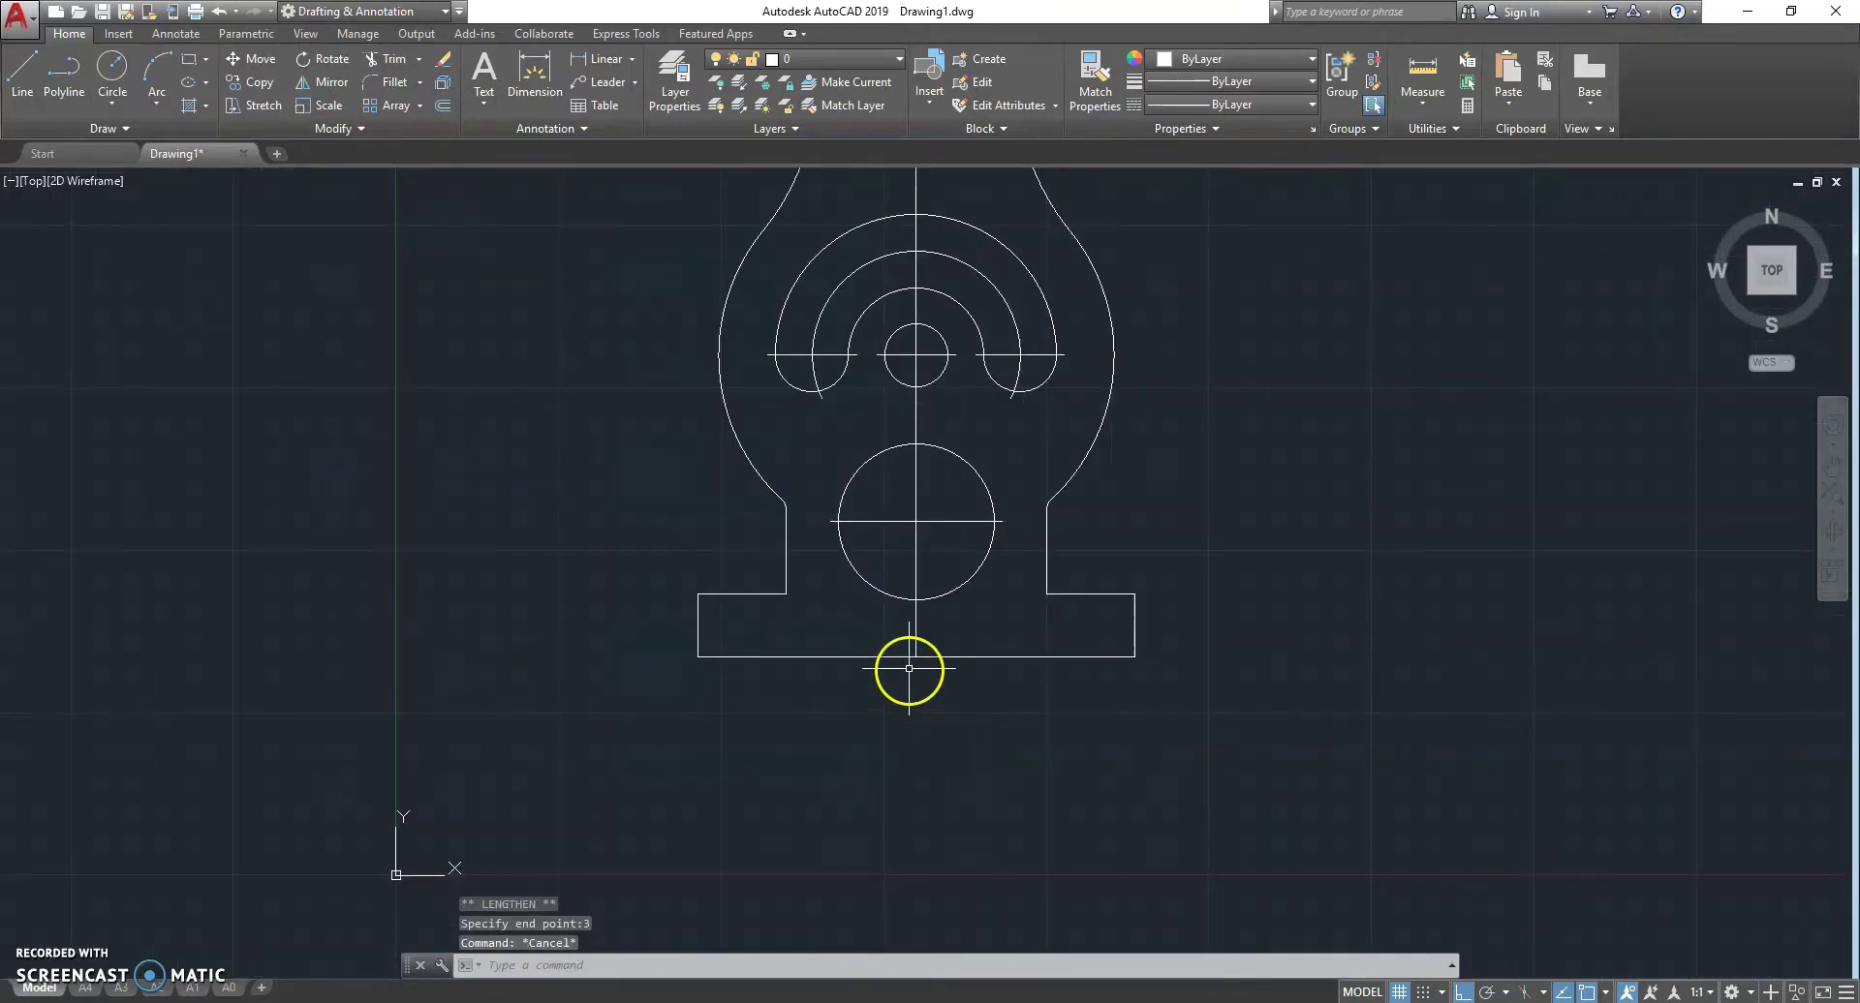
{"action": "left_click", "coordinate": [912, 649]}
{"action": "left_click", "coordinate": [913, 645]}
{"action": "left_click", "coordinate": [920, 651]}
{"action": "left_click", "coordinate": [872, 647]}
{"action": "left_click", "coordinate": [959, 717]}
{"action": "type", "text": "3"}
{"action": "key", "text": "Return"}
{"action": "key", "text": "Escape"}
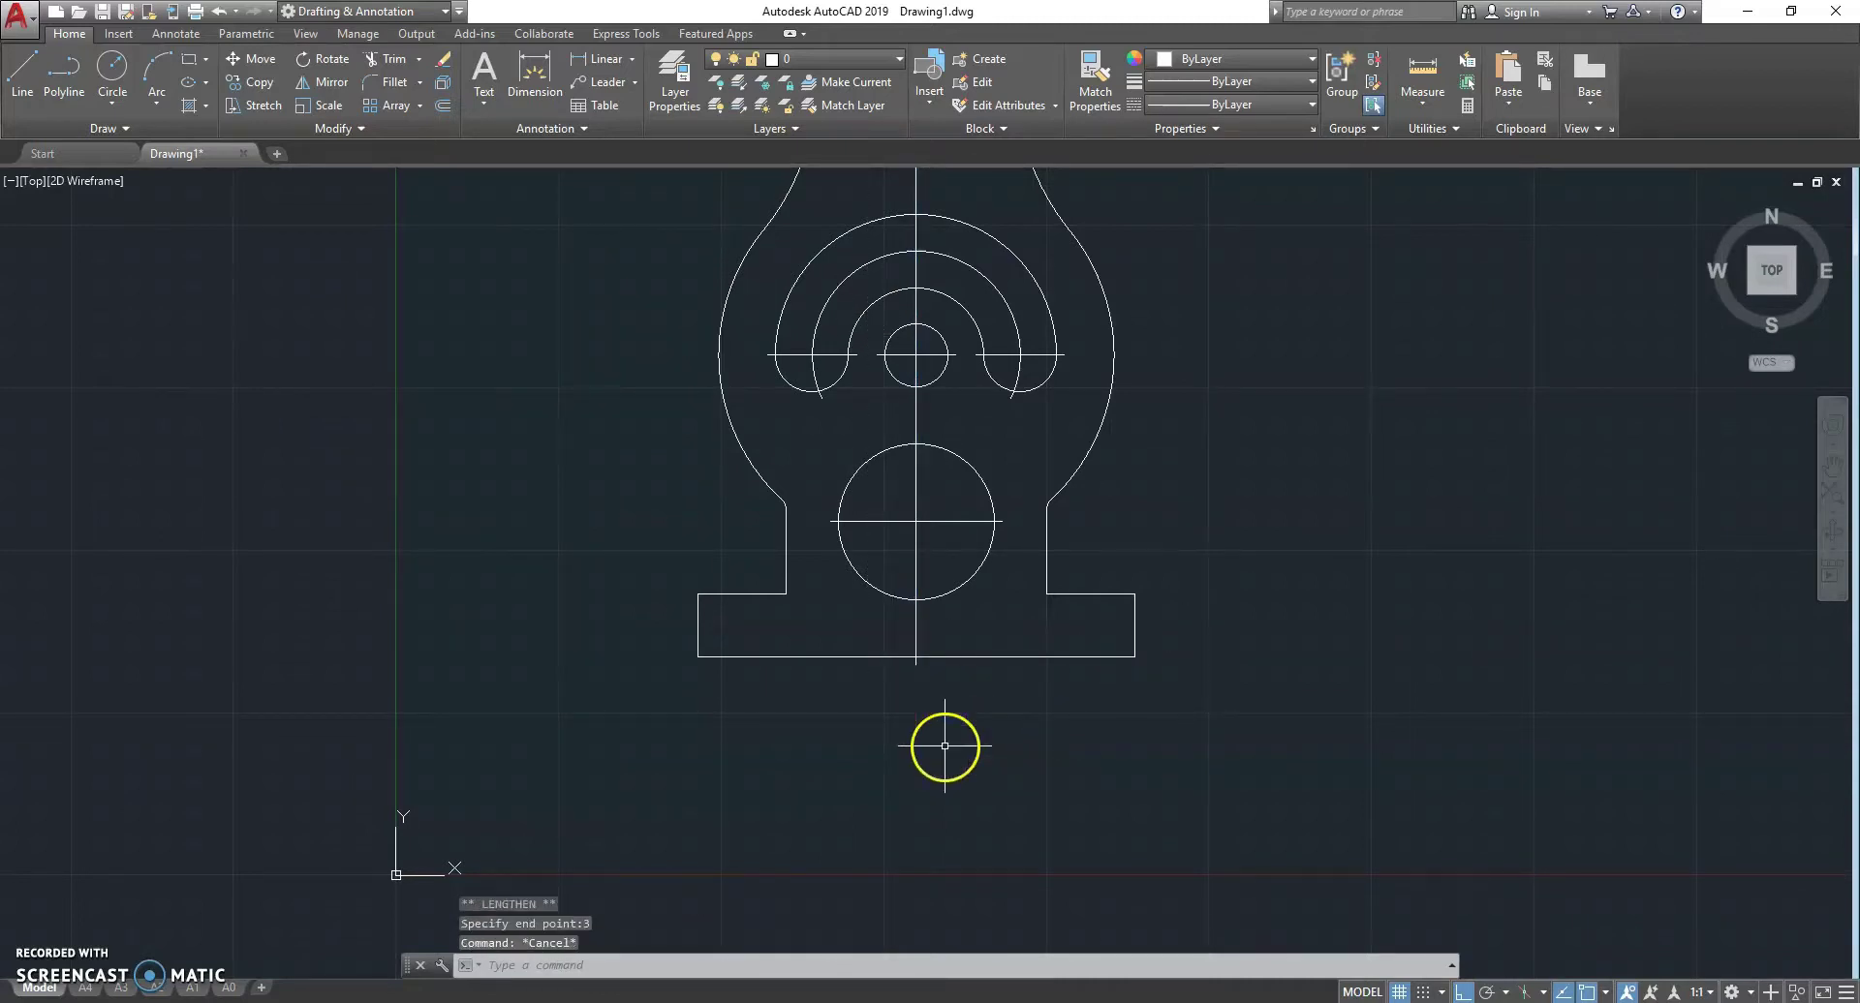
{"action": "scroll", "coordinate": [954, 722], "scroll_direction": "down", "scroll_amount": 4}
{"action": "scroll", "coordinate": [931, 714], "scroll_direction": "up", "scroll_amount": 2}
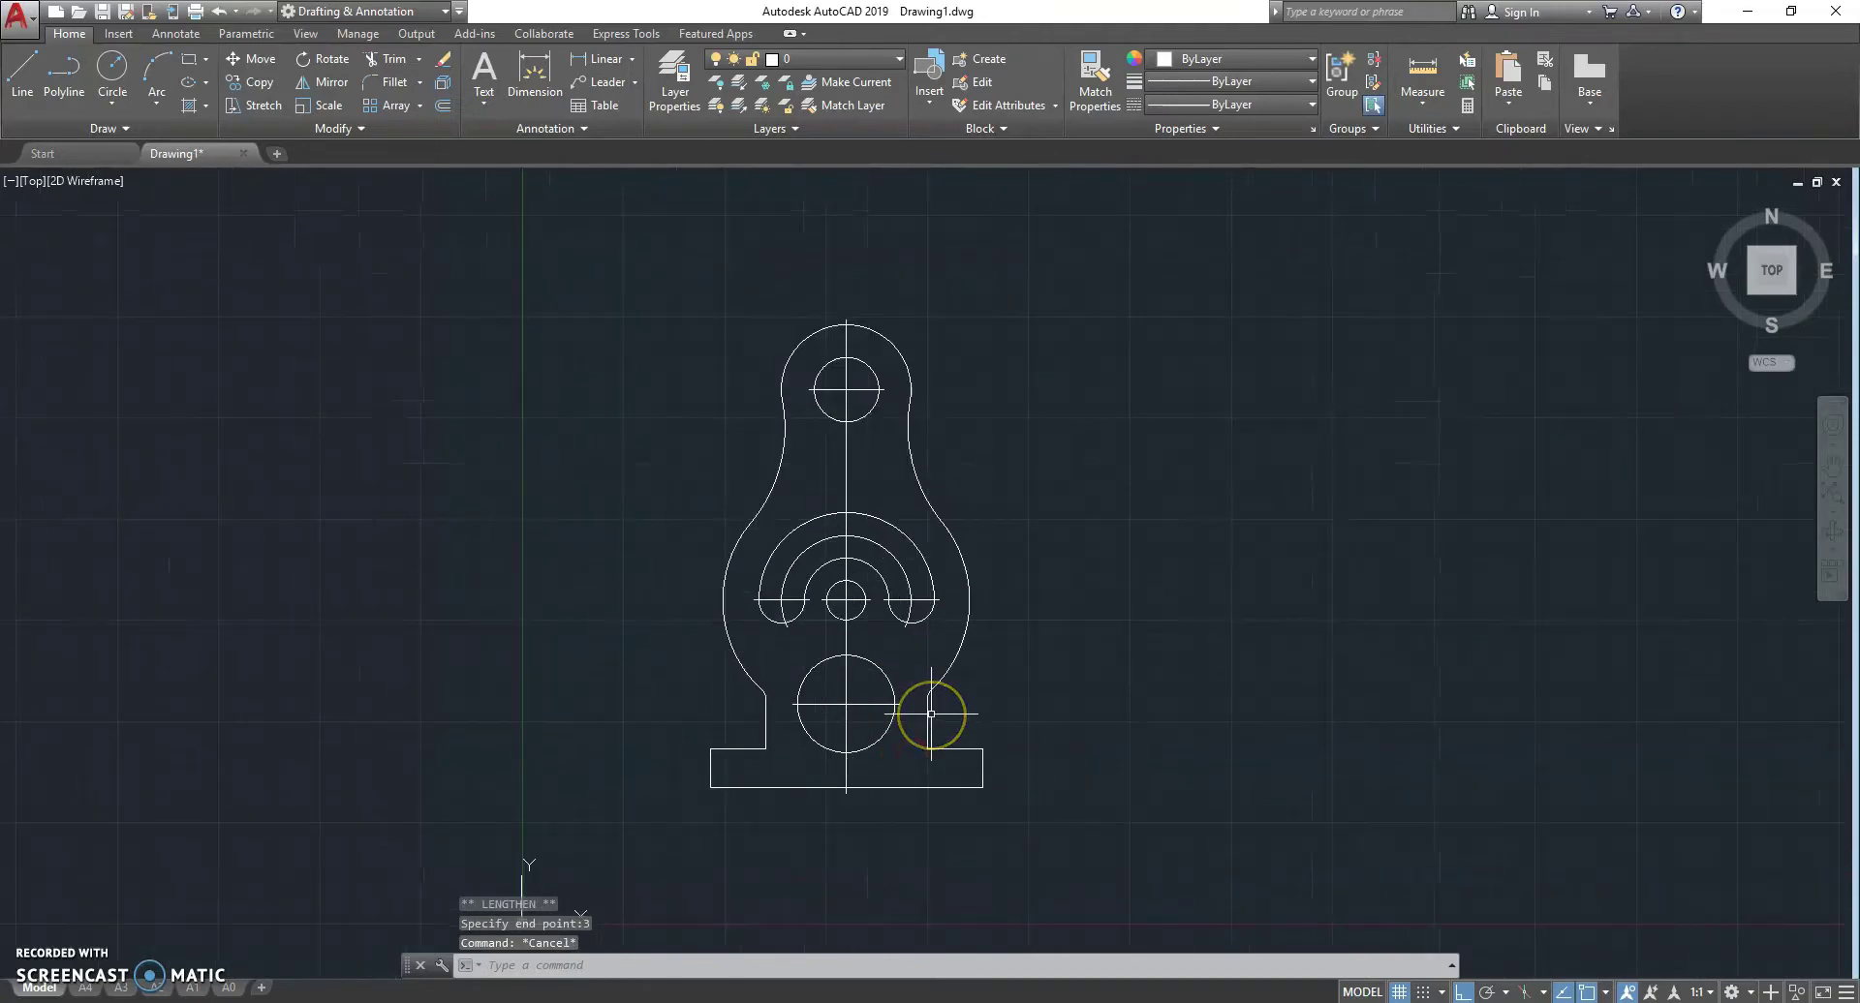
- Start FILLET with radius 5 in Multiple mode
{"action": "left_click", "coordinate": [904, 761]}
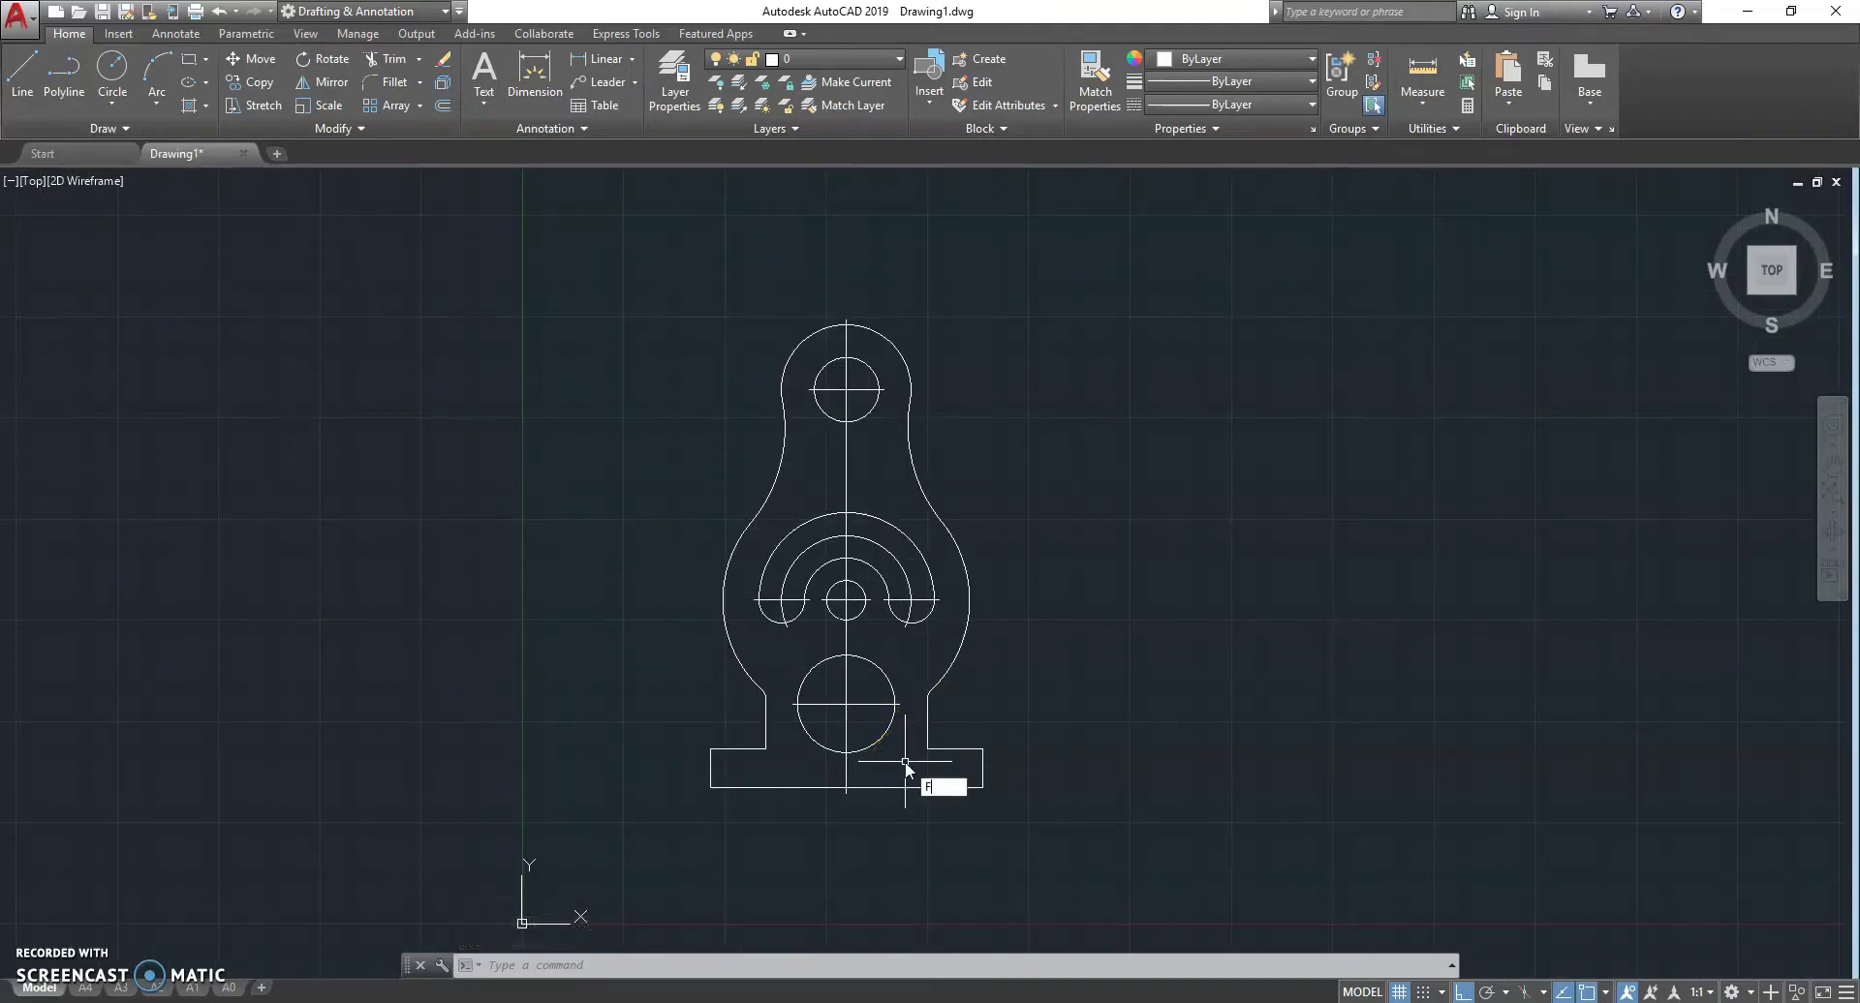
{"action": "key", "text": "Return"}
{"action": "type", "text": "R"}
{"action": "key", "text": "Return"}
{"action": "type", "text": "5"}
{"action": "key", "text": "Return"}
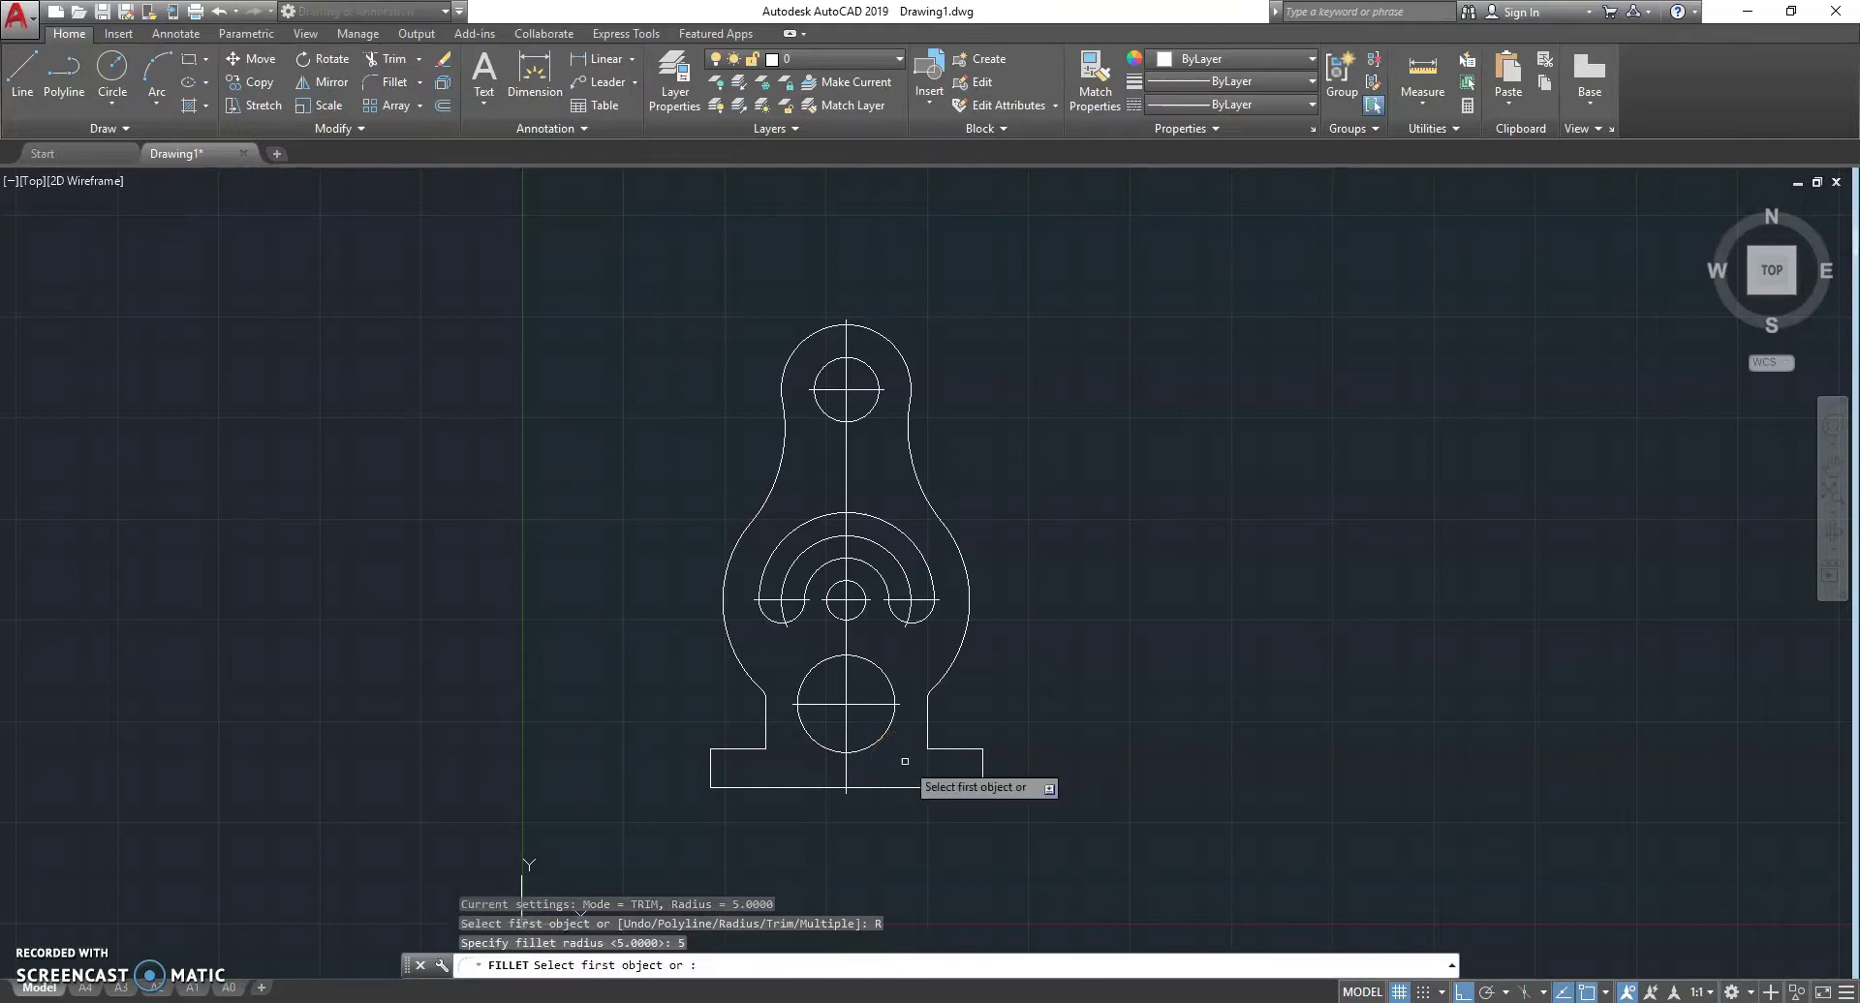
{"action": "type", "text": "M"}
{"action": "key", "text": "Return"}
- Round the left and right inner base corners with the radius-5 fillet
{"action": "scroll", "coordinate": [843, 772], "scroll_direction": "up", "scroll_amount": 4}
{"action": "scroll", "coordinate": [468, 693], "scroll_direction": "up", "scroll_amount": 2}
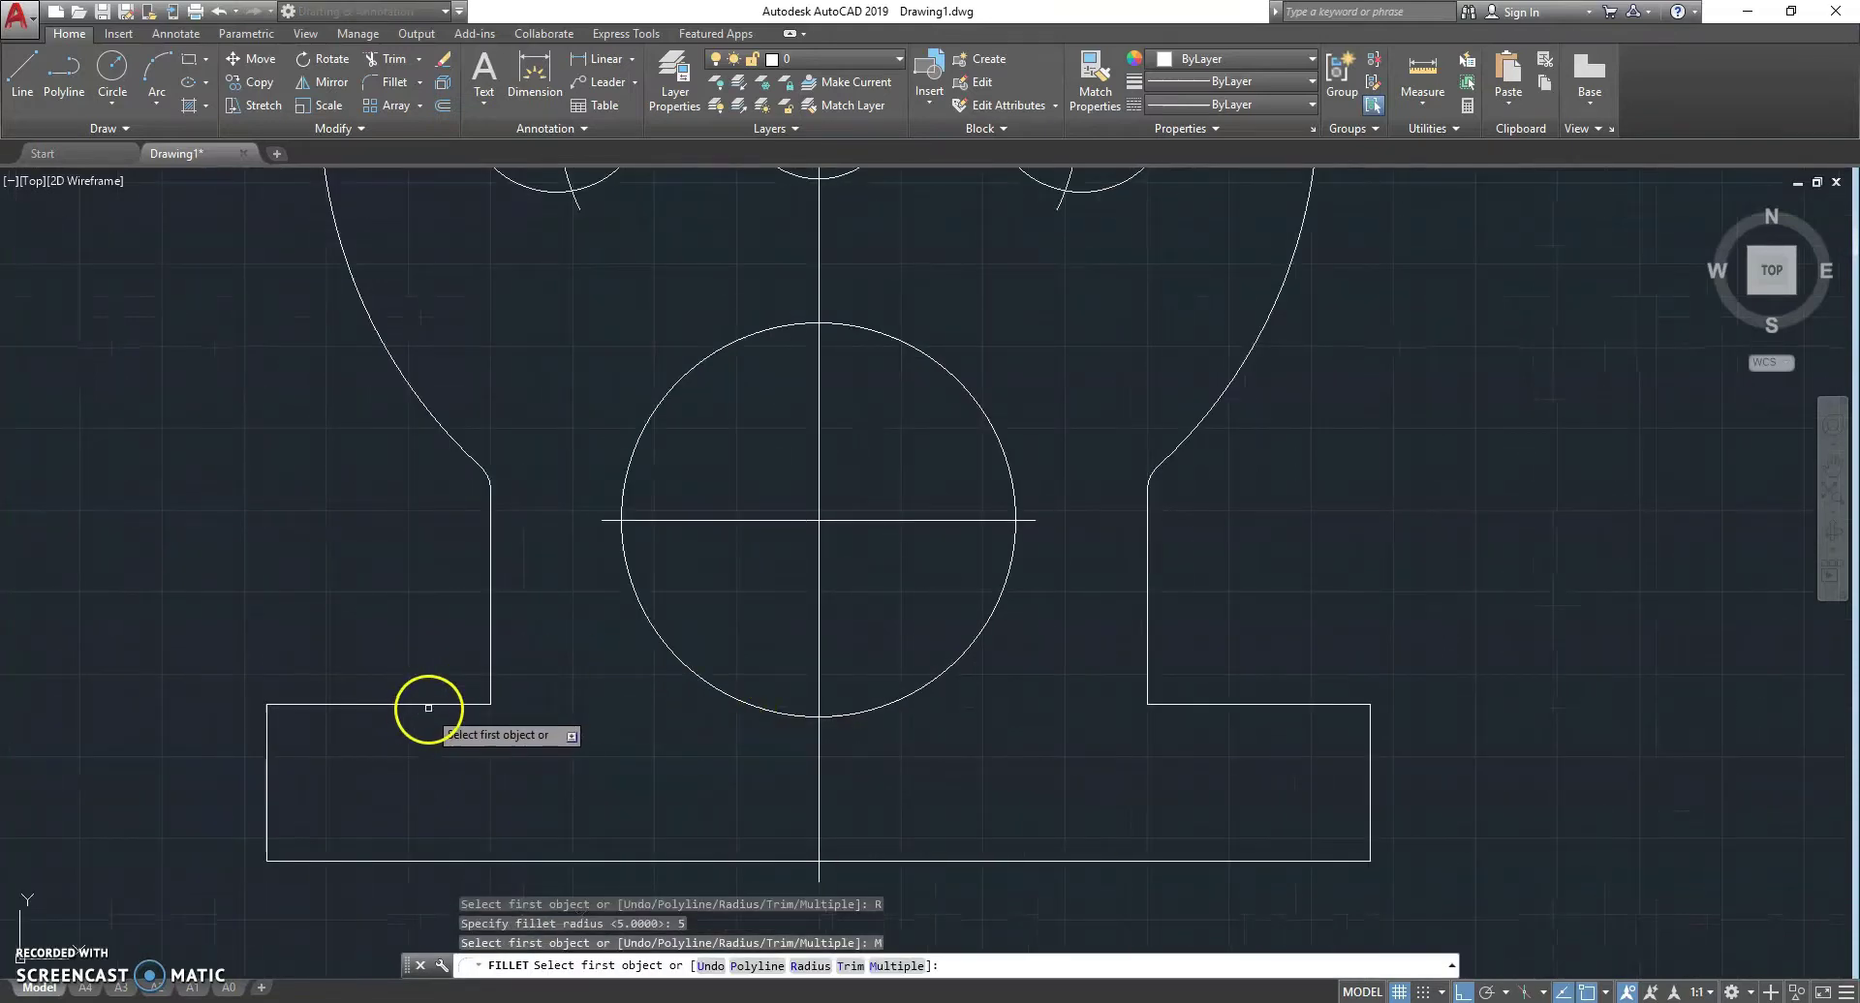
{"action": "left_click", "coordinate": [426, 705]}
{"action": "left_click", "coordinate": [489, 672]}
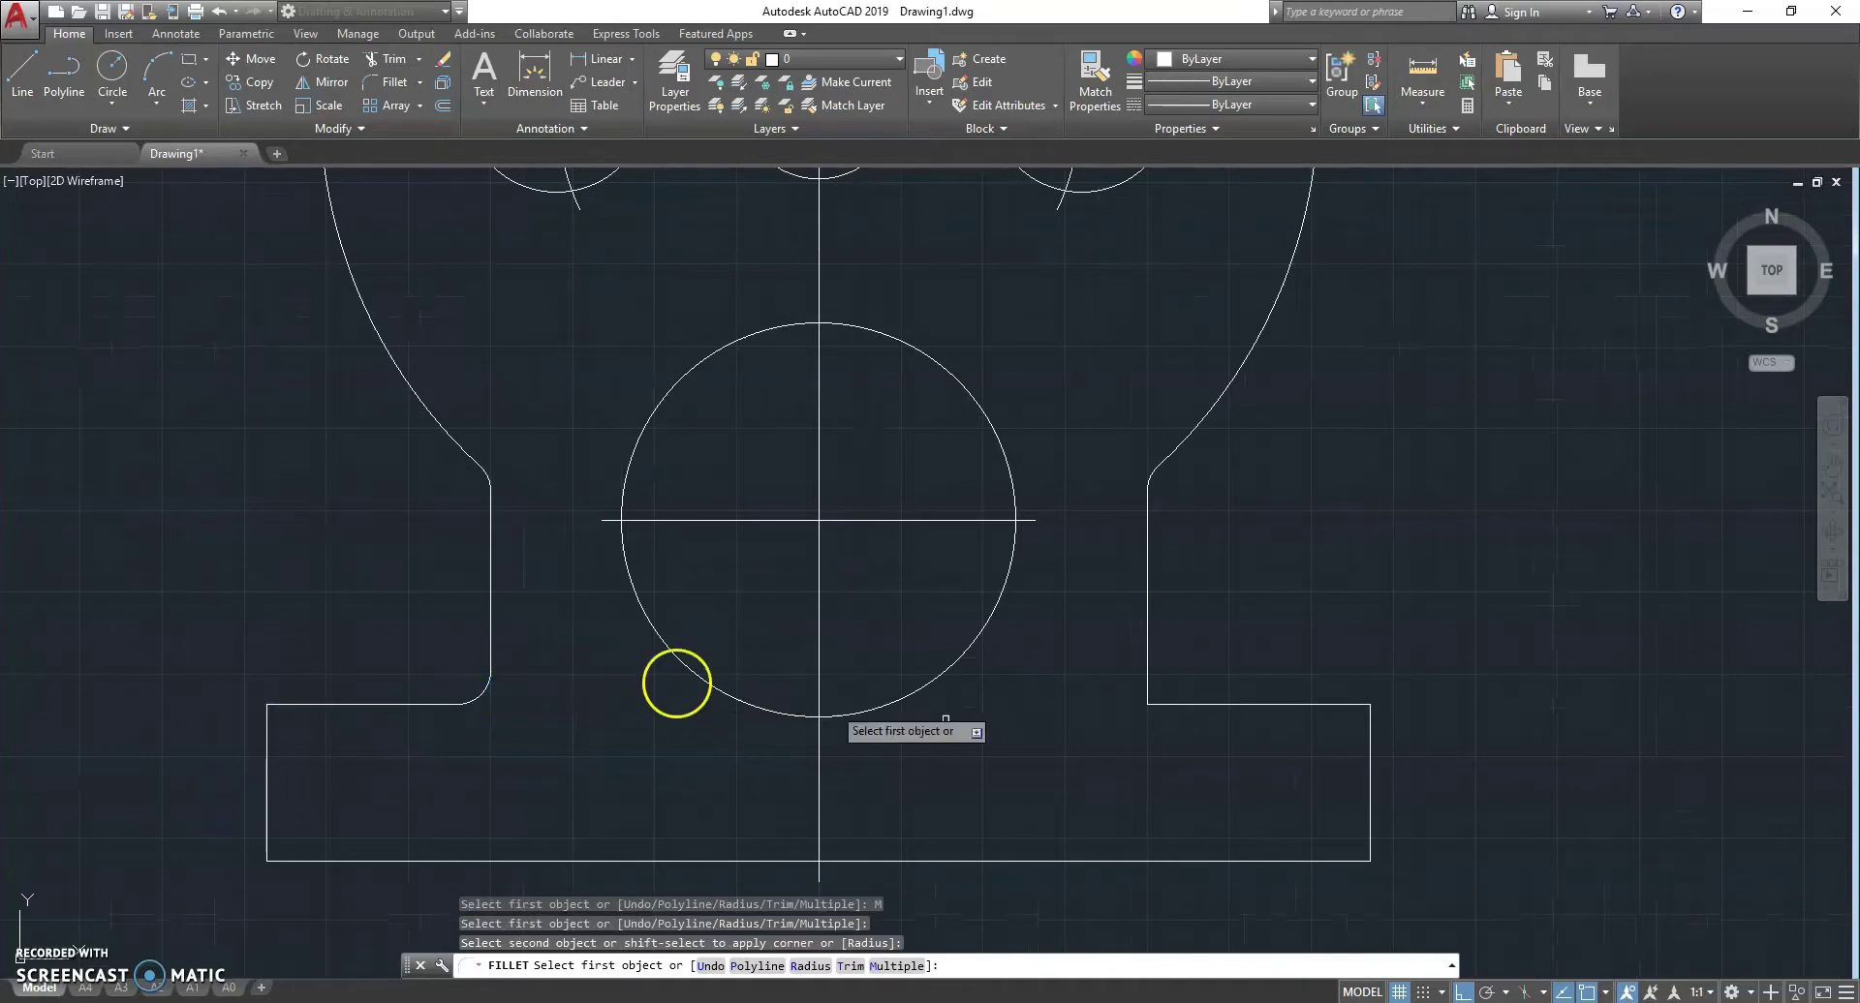
{"action": "left_click", "coordinate": [1146, 655]}
{"action": "left_click", "coordinate": [1176, 705]}
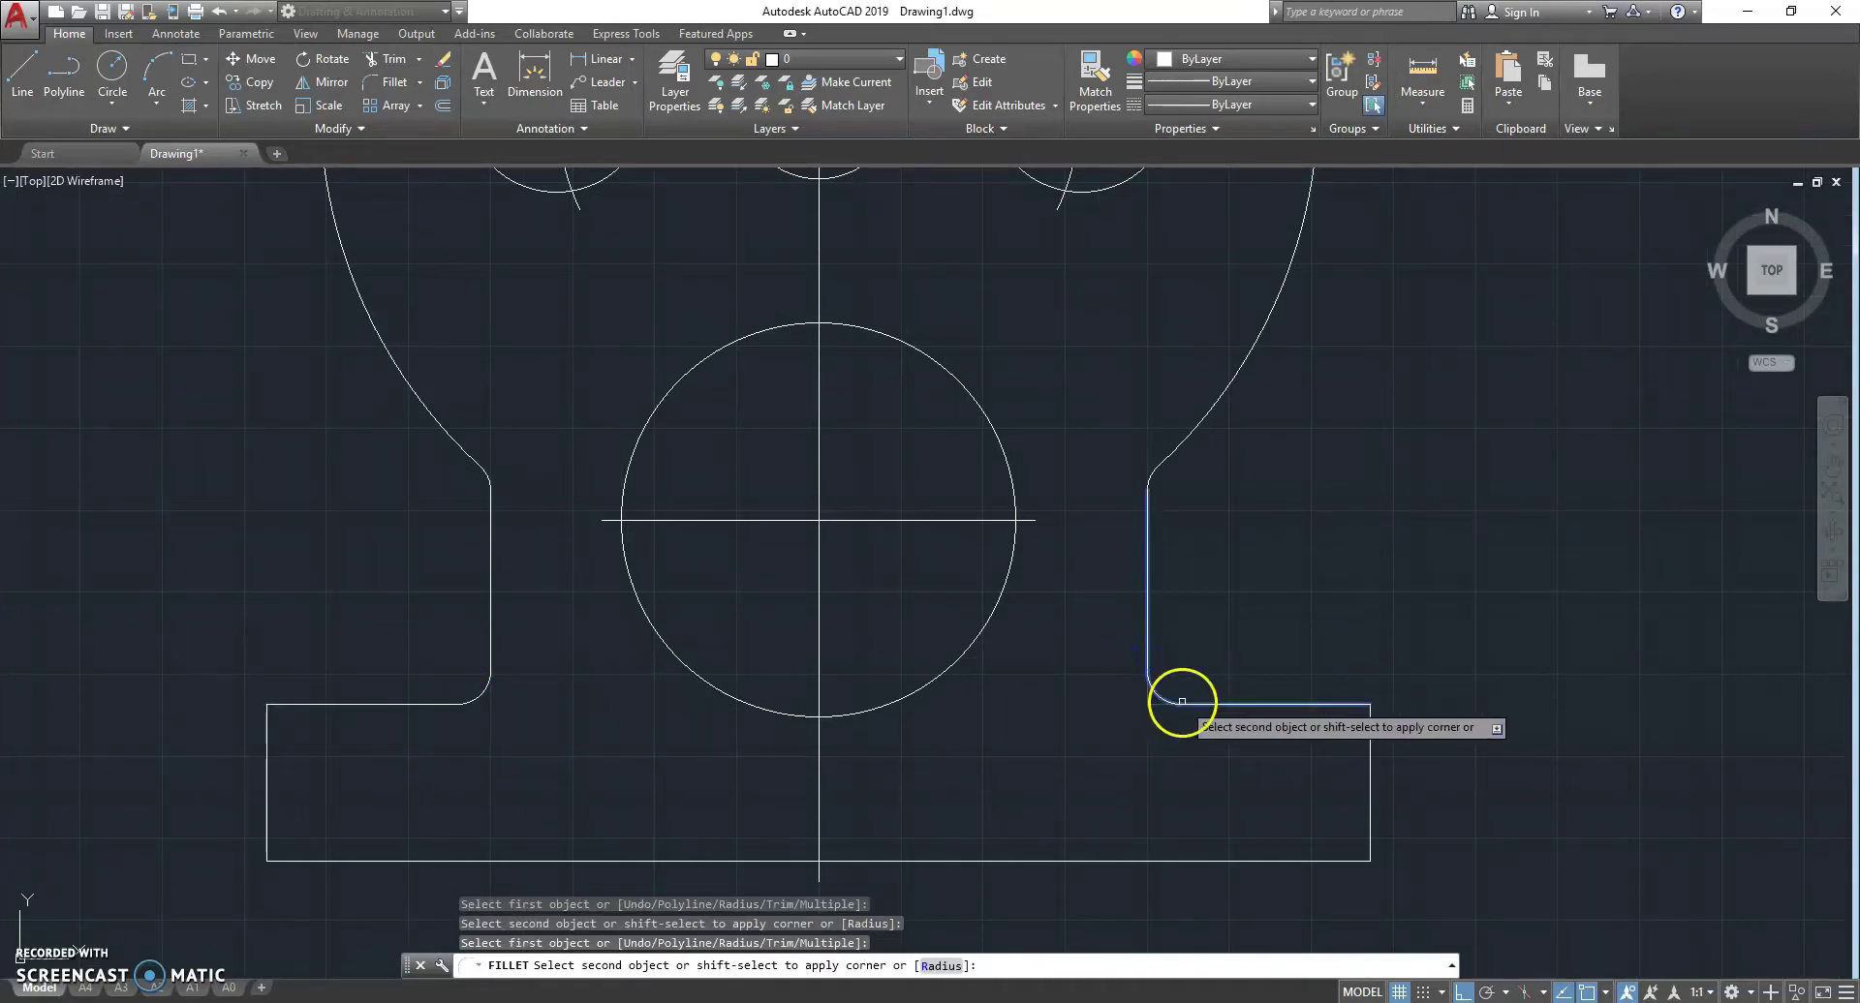
{"action": "scroll", "coordinate": [1232, 685], "scroll_direction": "down", "scroll_amount": 6}
{"action": "key", "text": "Escape"}
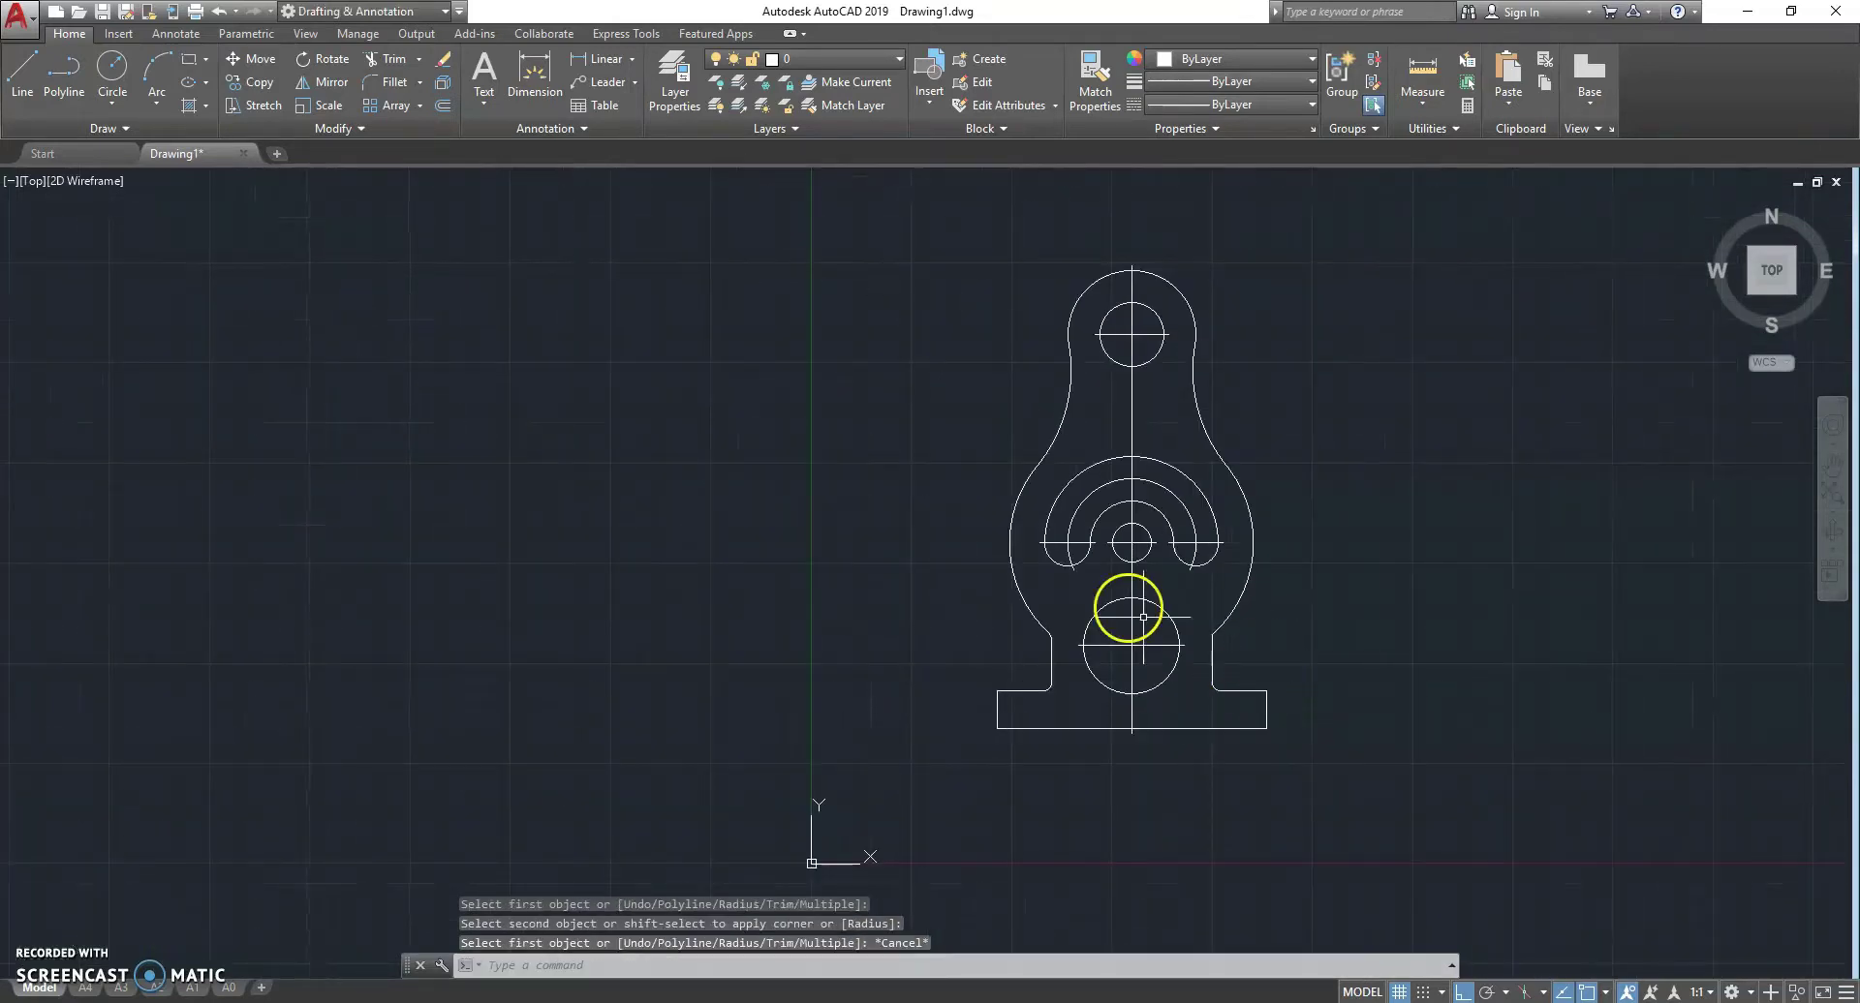
- Add three new layers in the Layer Properties Manager
{"action": "left_click", "coordinate": [678, 97]}
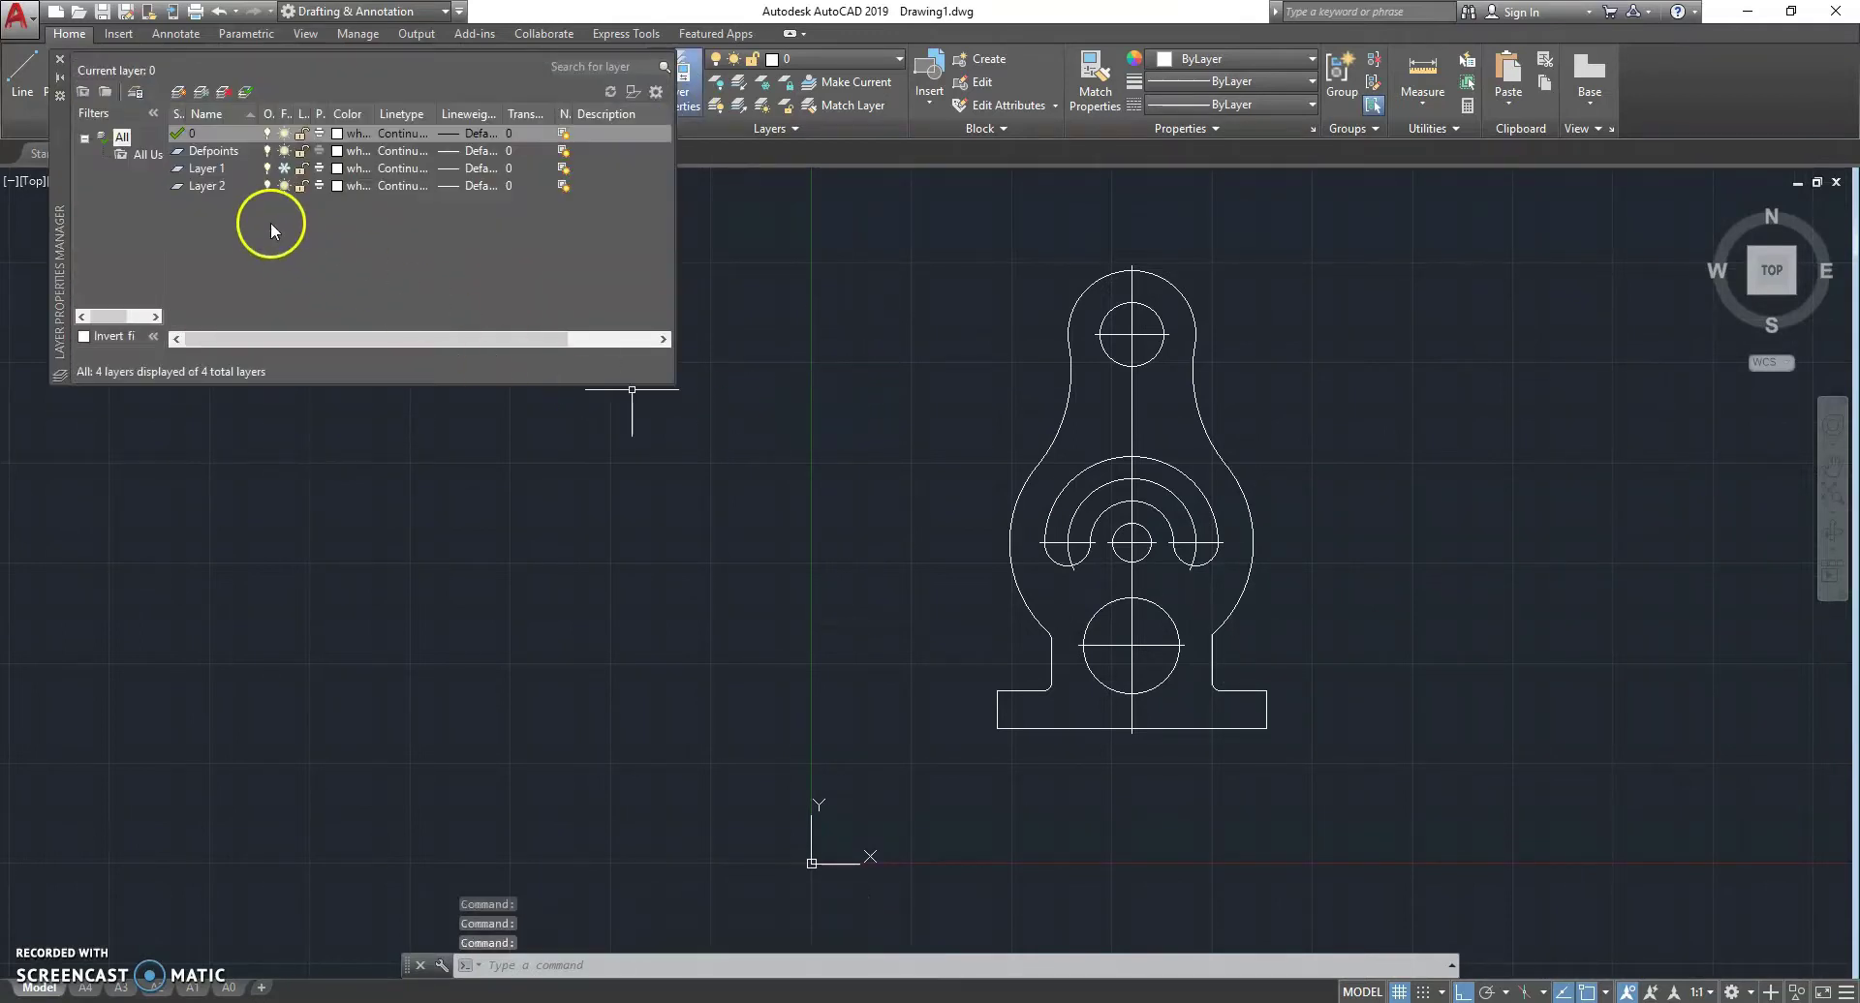
{"action": "left_click", "coordinate": [180, 93]}
{"action": "left_click", "coordinate": [179, 93]}
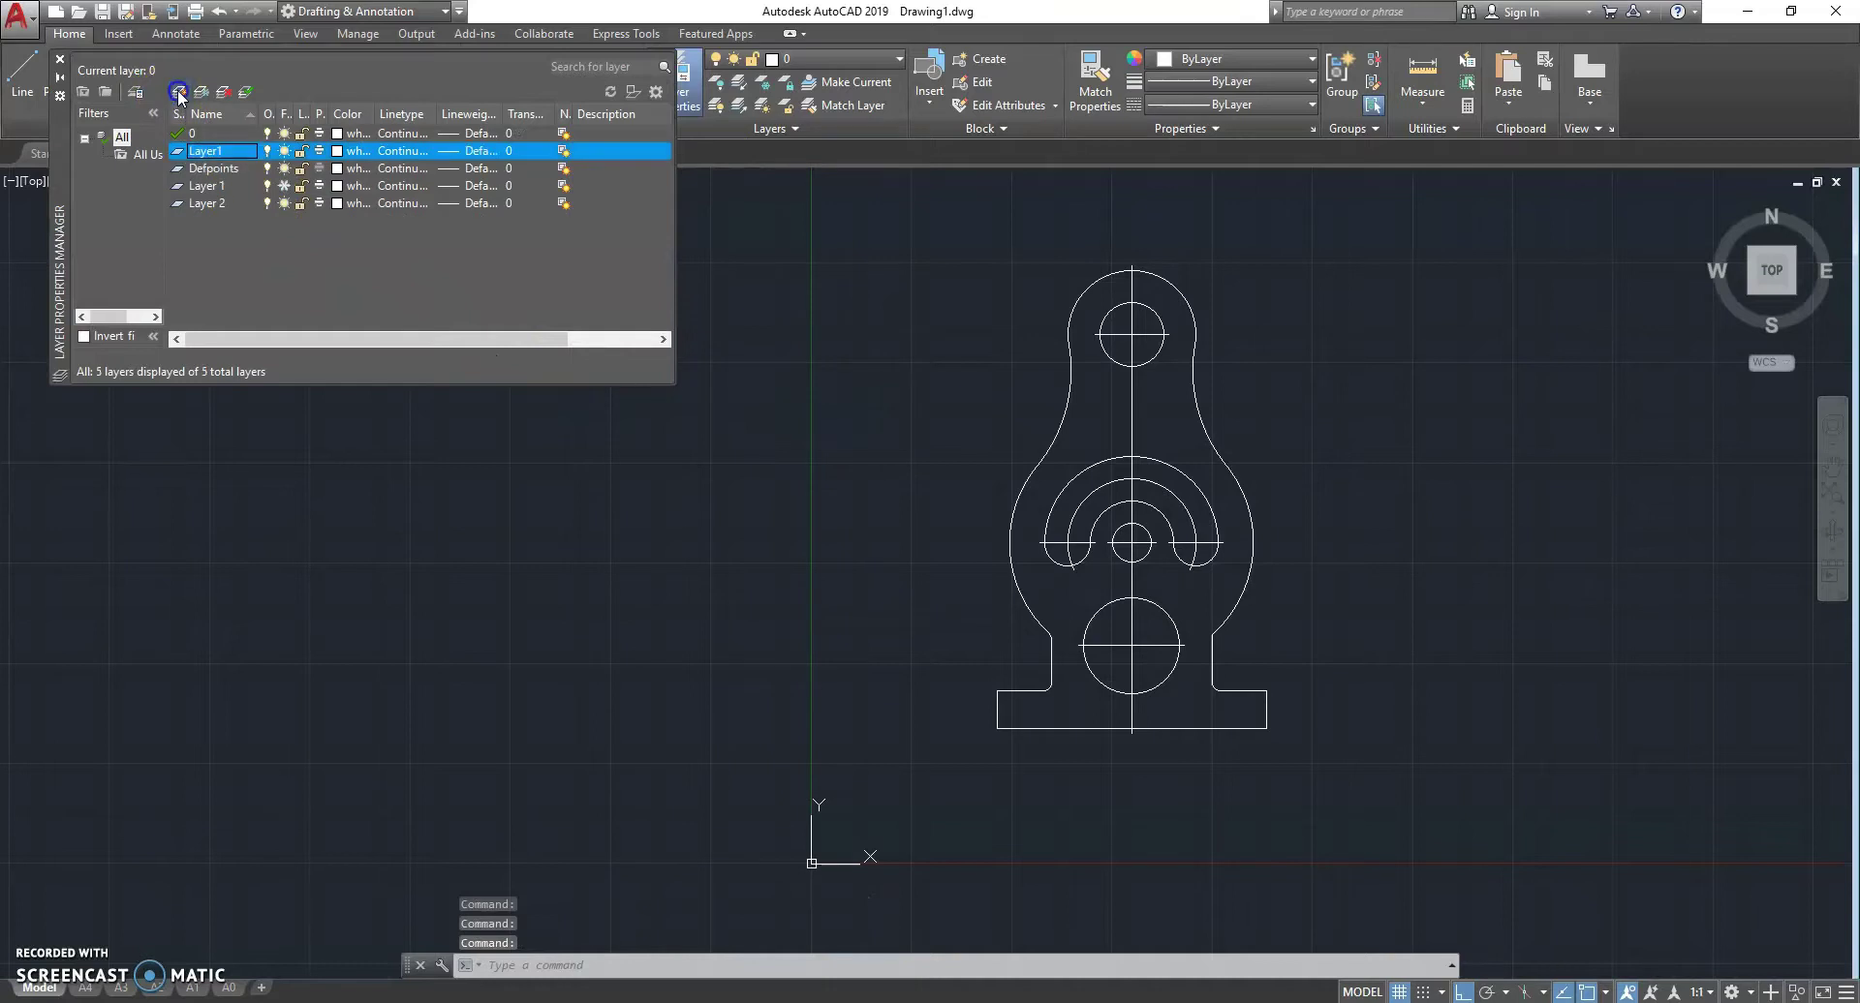
{"action": "left_click", "coordinate": [179, 93]}
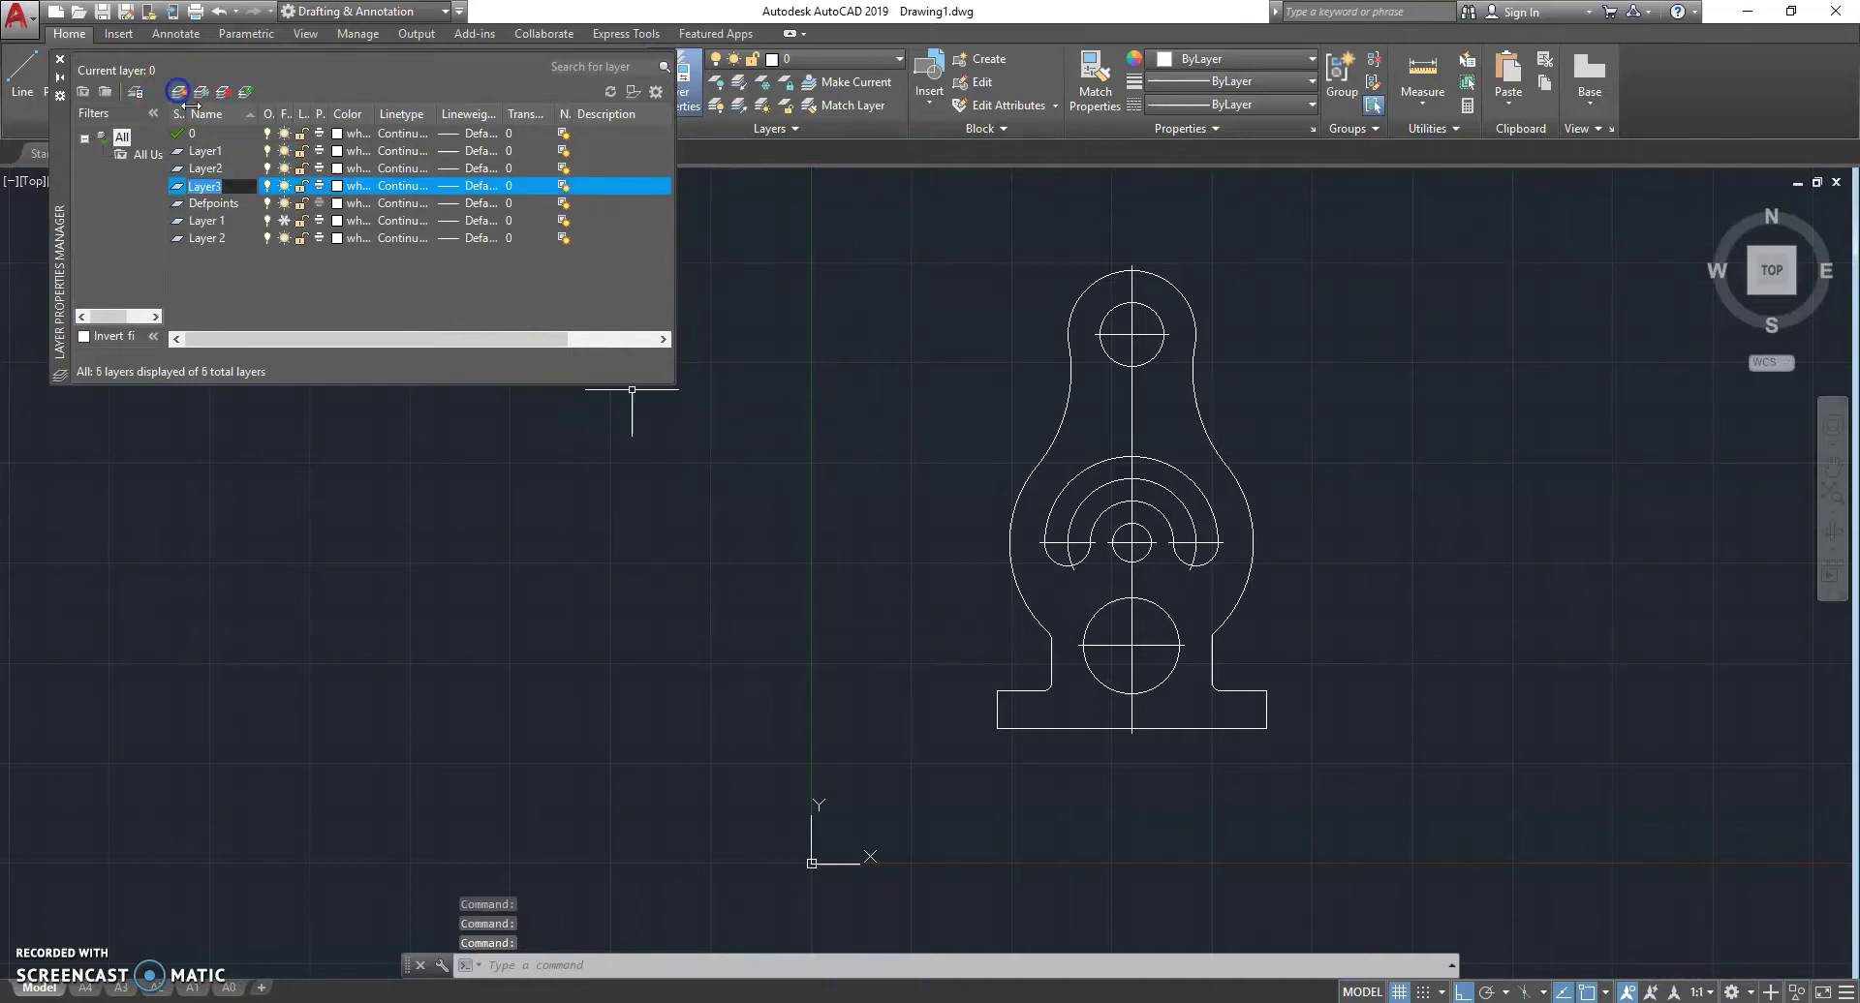
- Rename the three new layers Solid line, Center and Hatch
{"action": "left_click", "coordinate": [211, 153]}
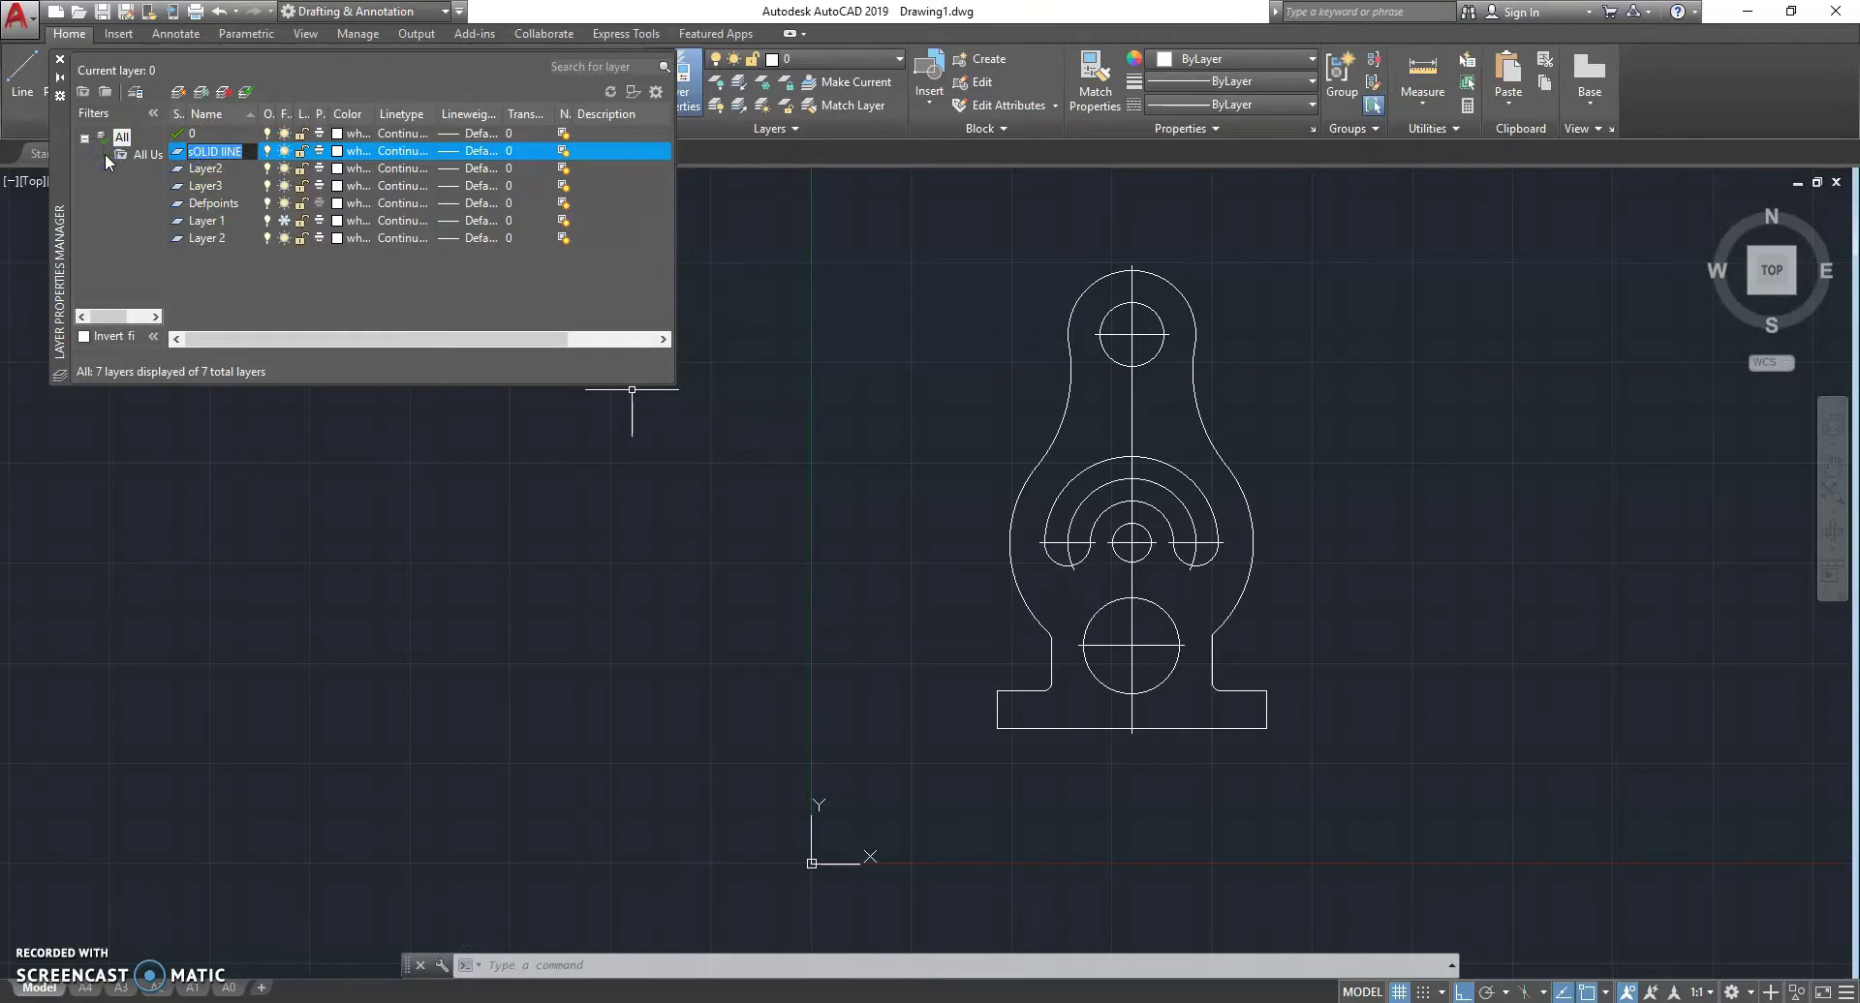
{"action": "type", "text": "Sol"}
{"action": "key", "text": "Return"}
{"action": "left_click", "coordinate": [203, 168]}
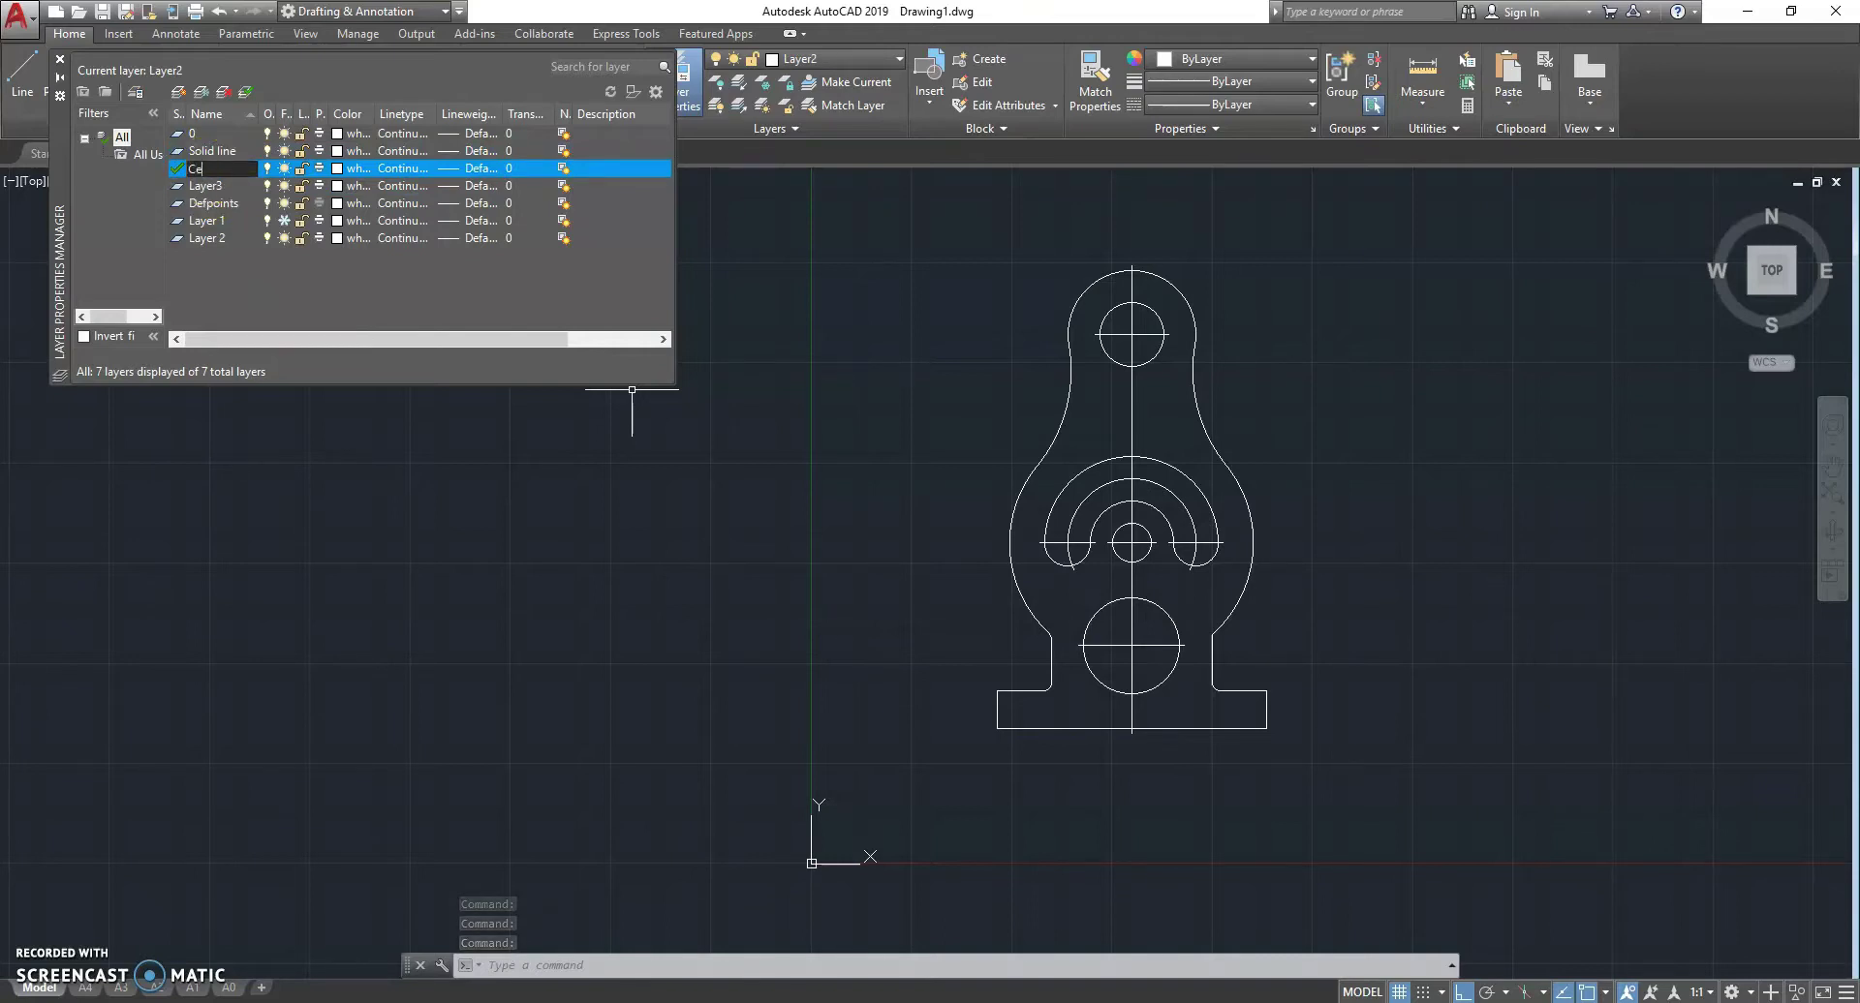
{"action": "key", "text": "Return"}
{"action": "left_click", "coordinate": [219, 187]}
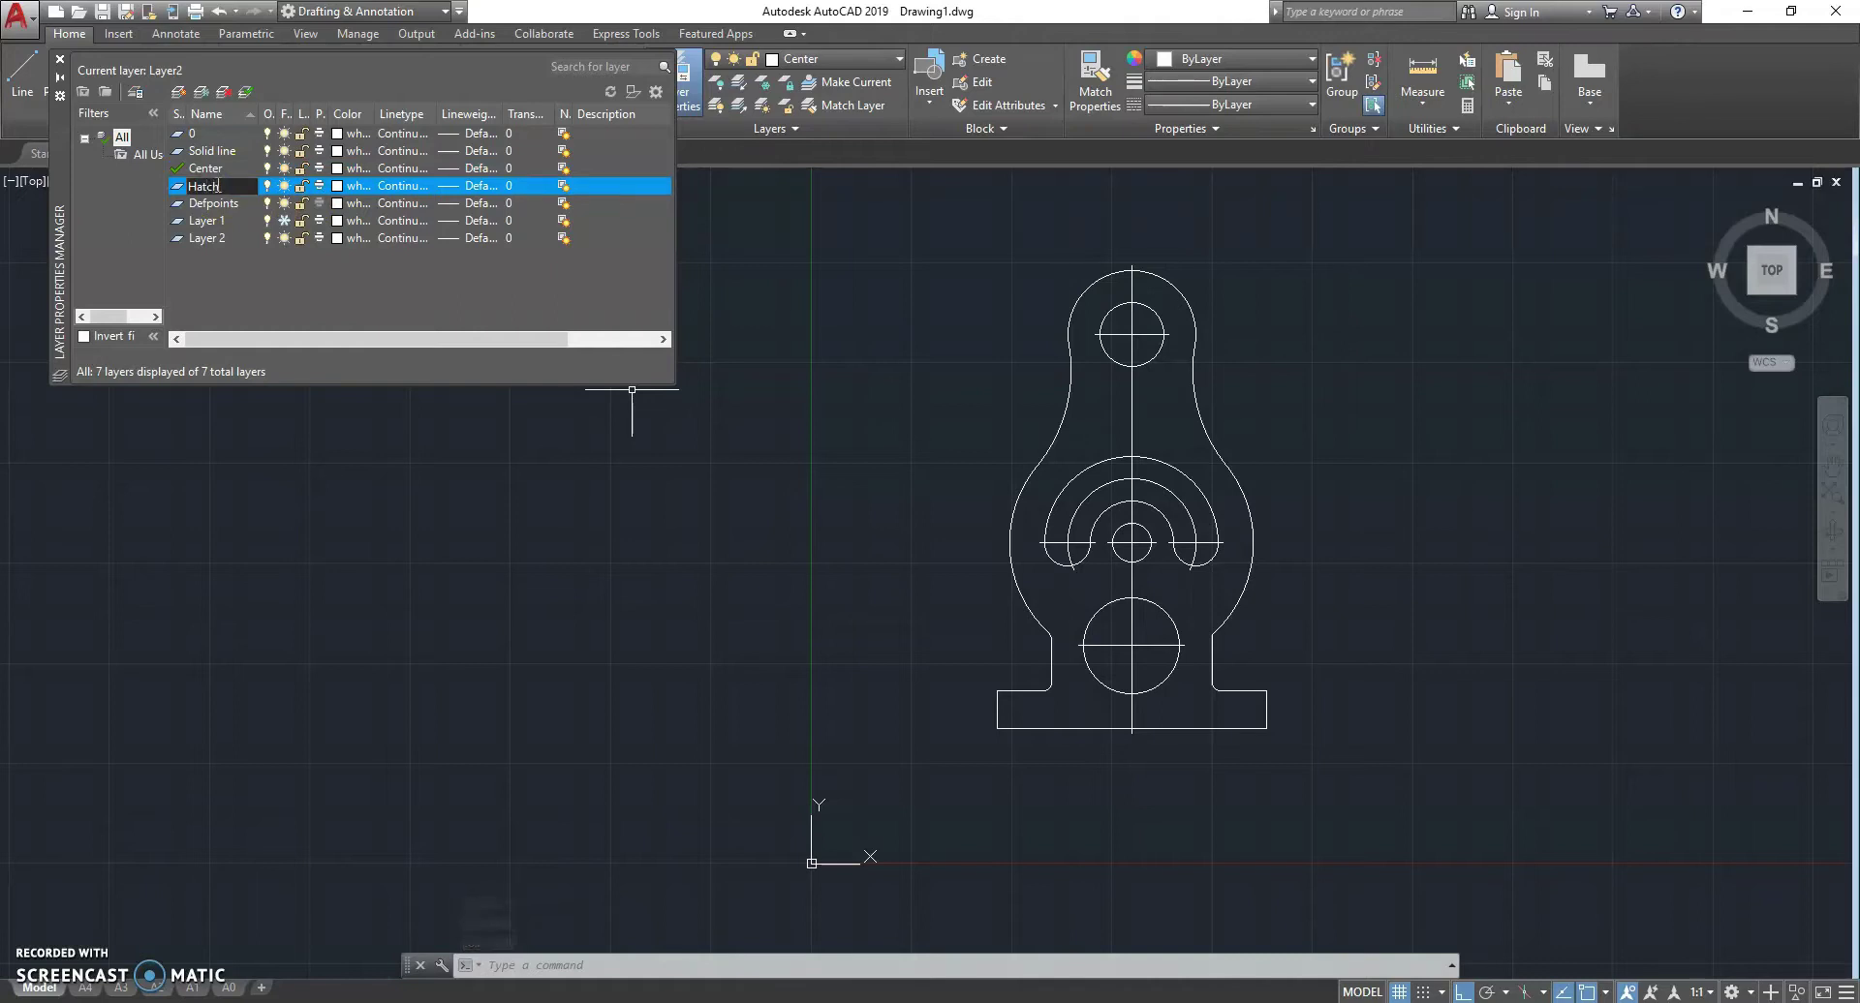
{"action": "double_click", "coordinate": [218, 185]}
{"action": "left_click", "coordinate": [338, 167]}
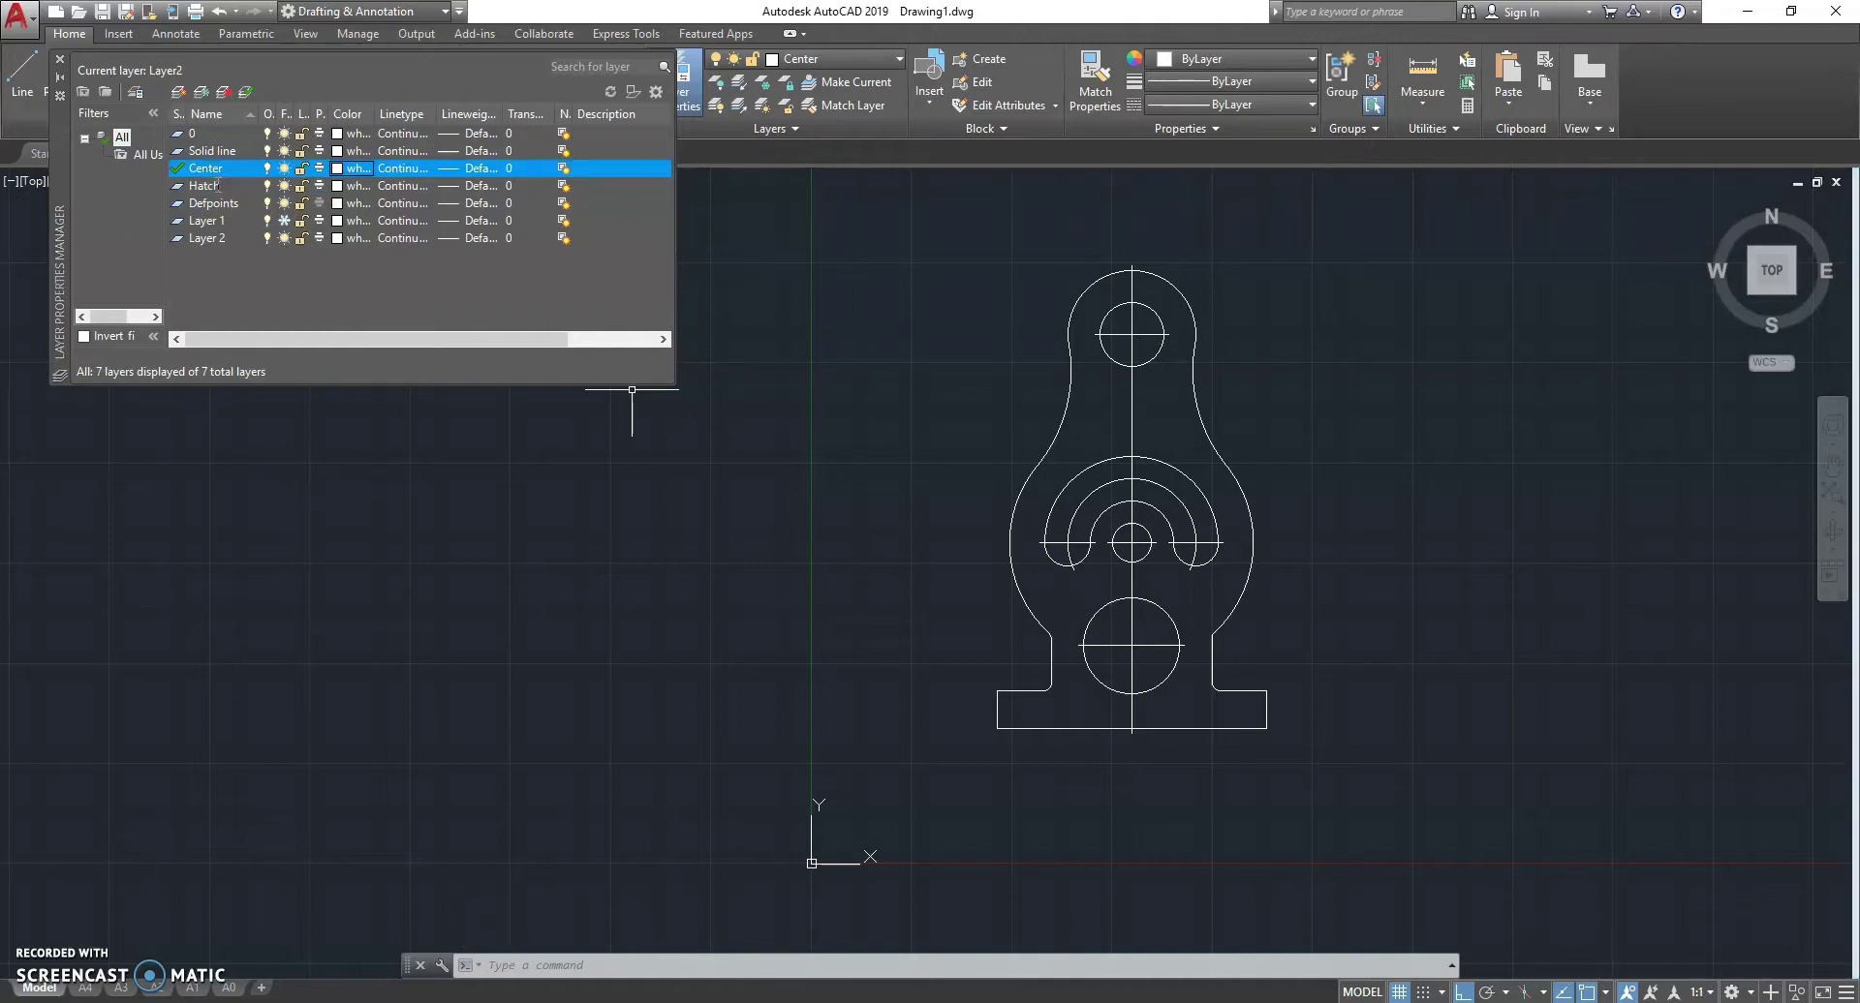
- Colour the Center layer yellow and the Solid line layer cyan
{"action": "type", "text": "yellow"}
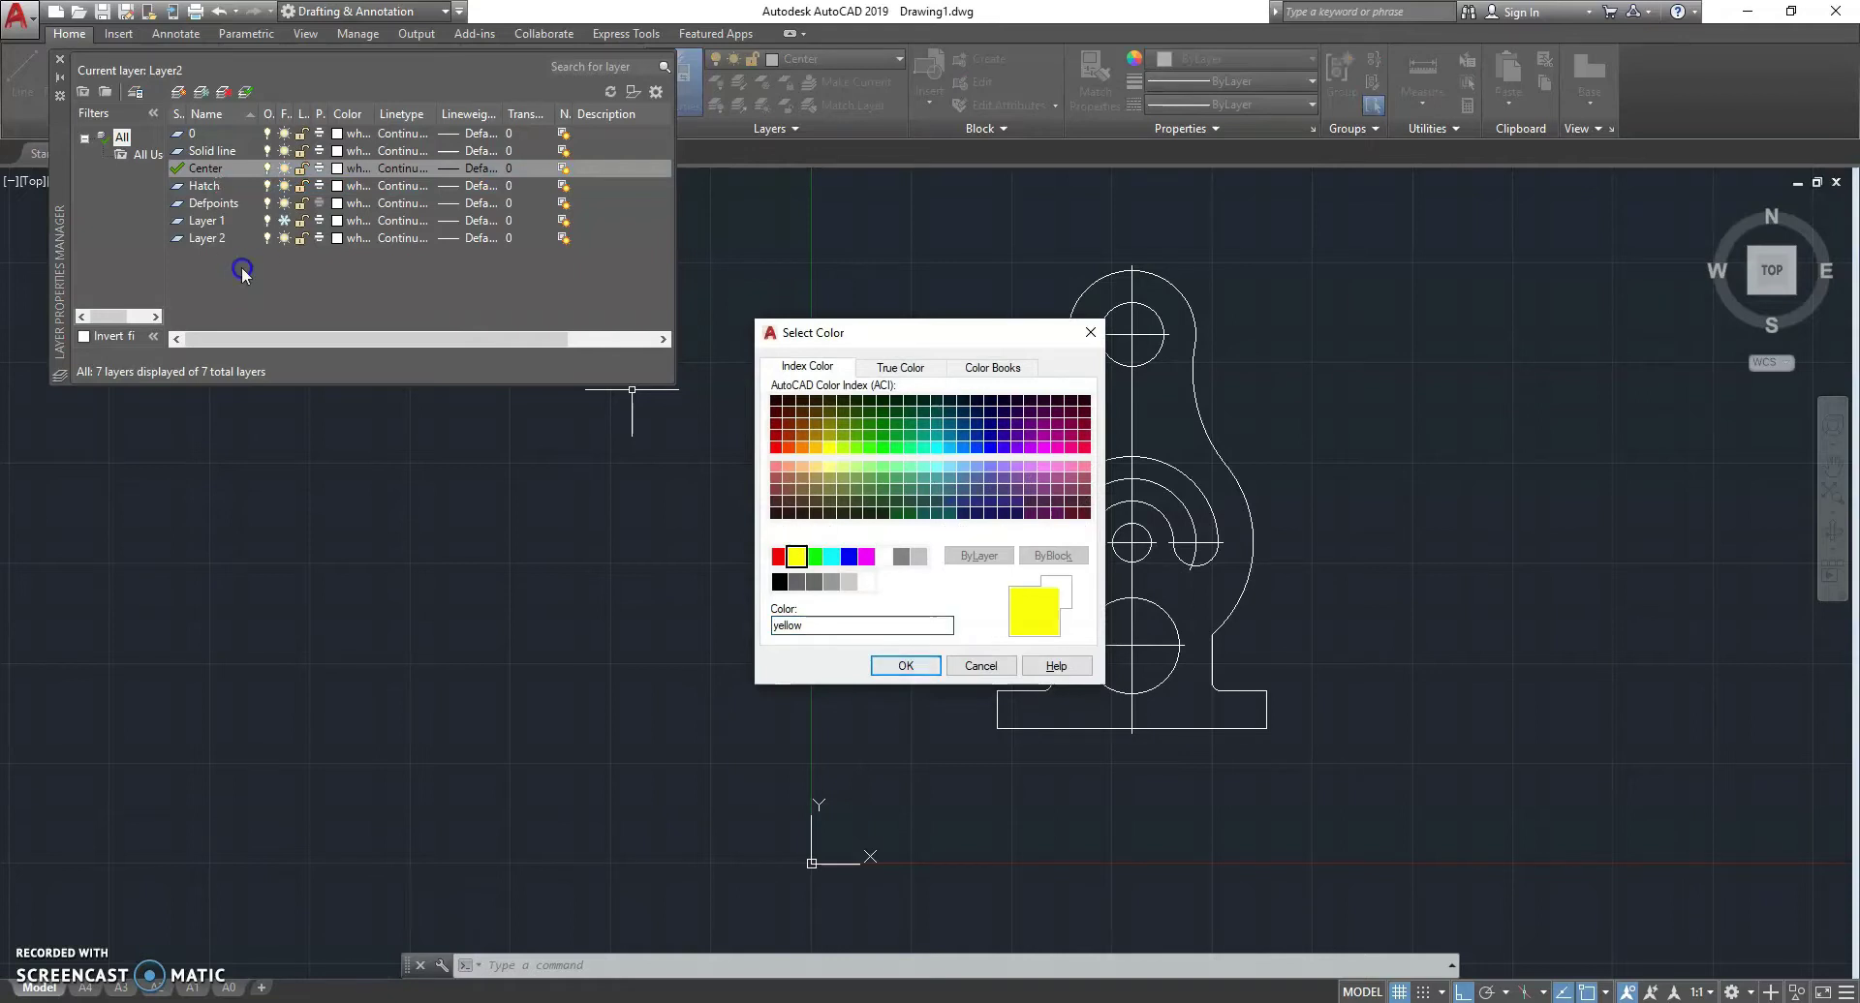
{"action": "key", "text": "Return"}
{"action": "left_click", "coordinate": [337, 151]}
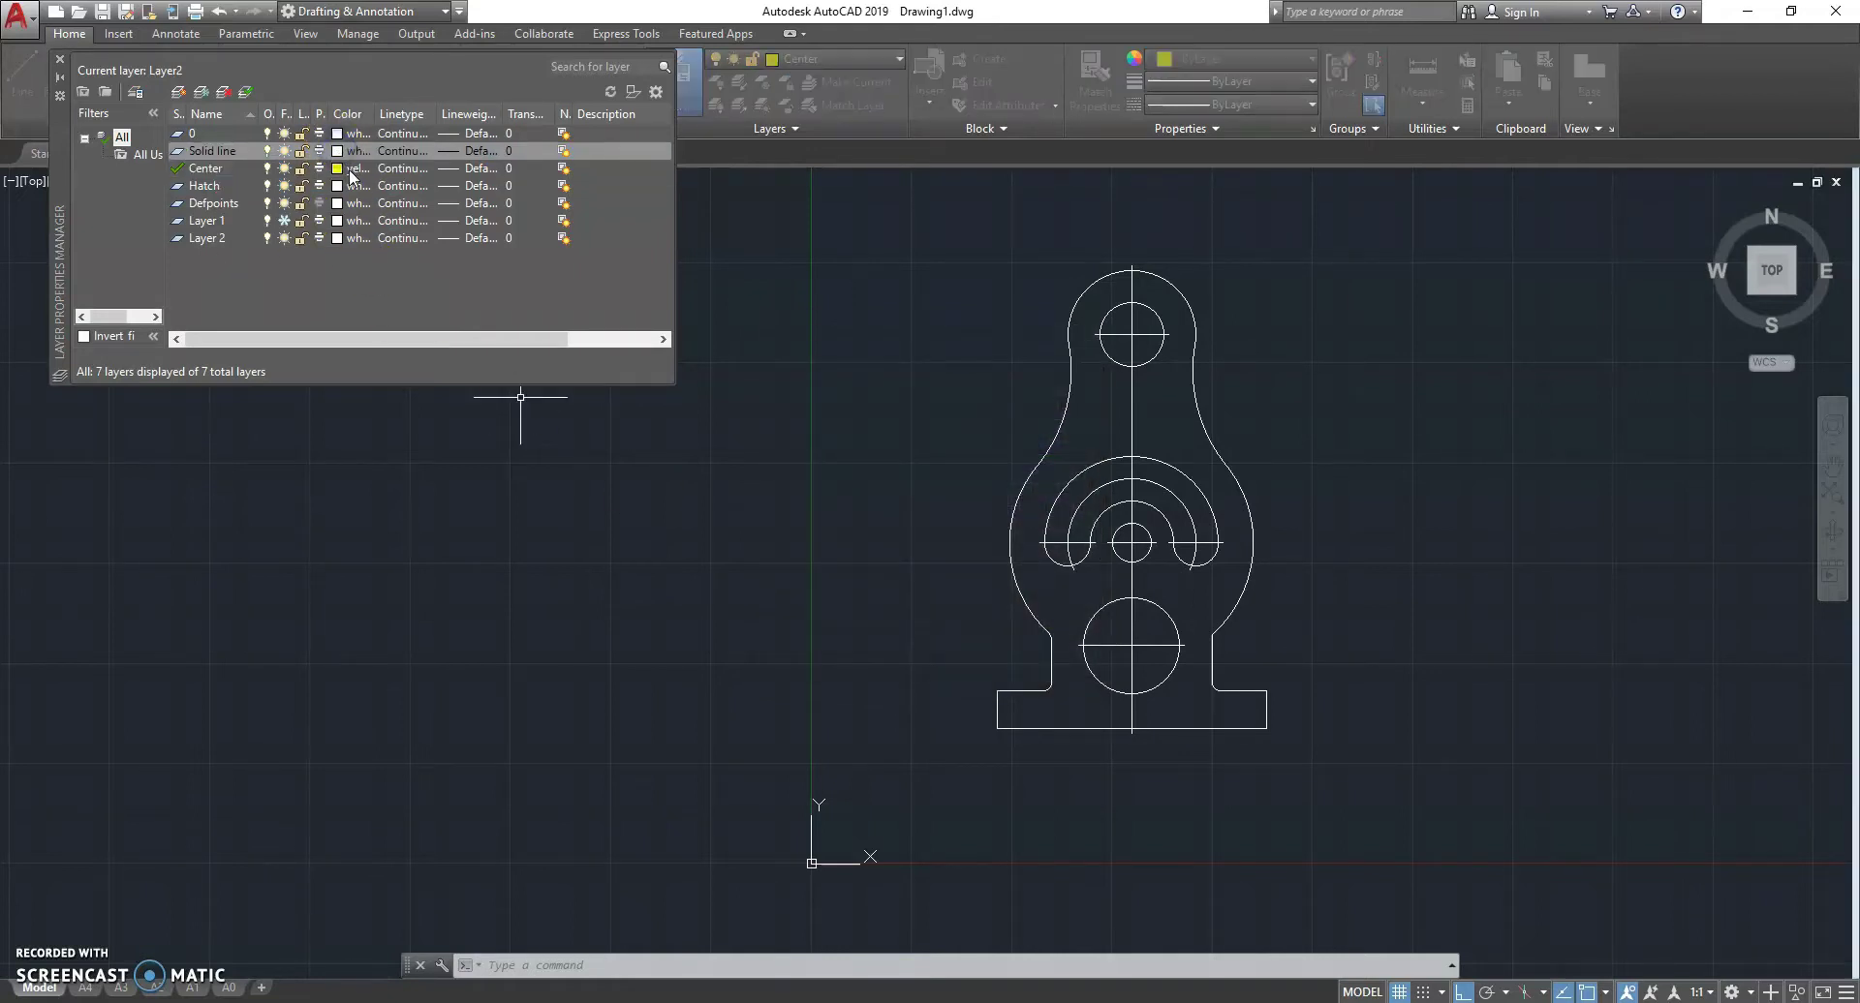
{"action": "left_click", "coordinate": [830, 557]}
{"action": "left_click", "coordinate": [896, 664]}
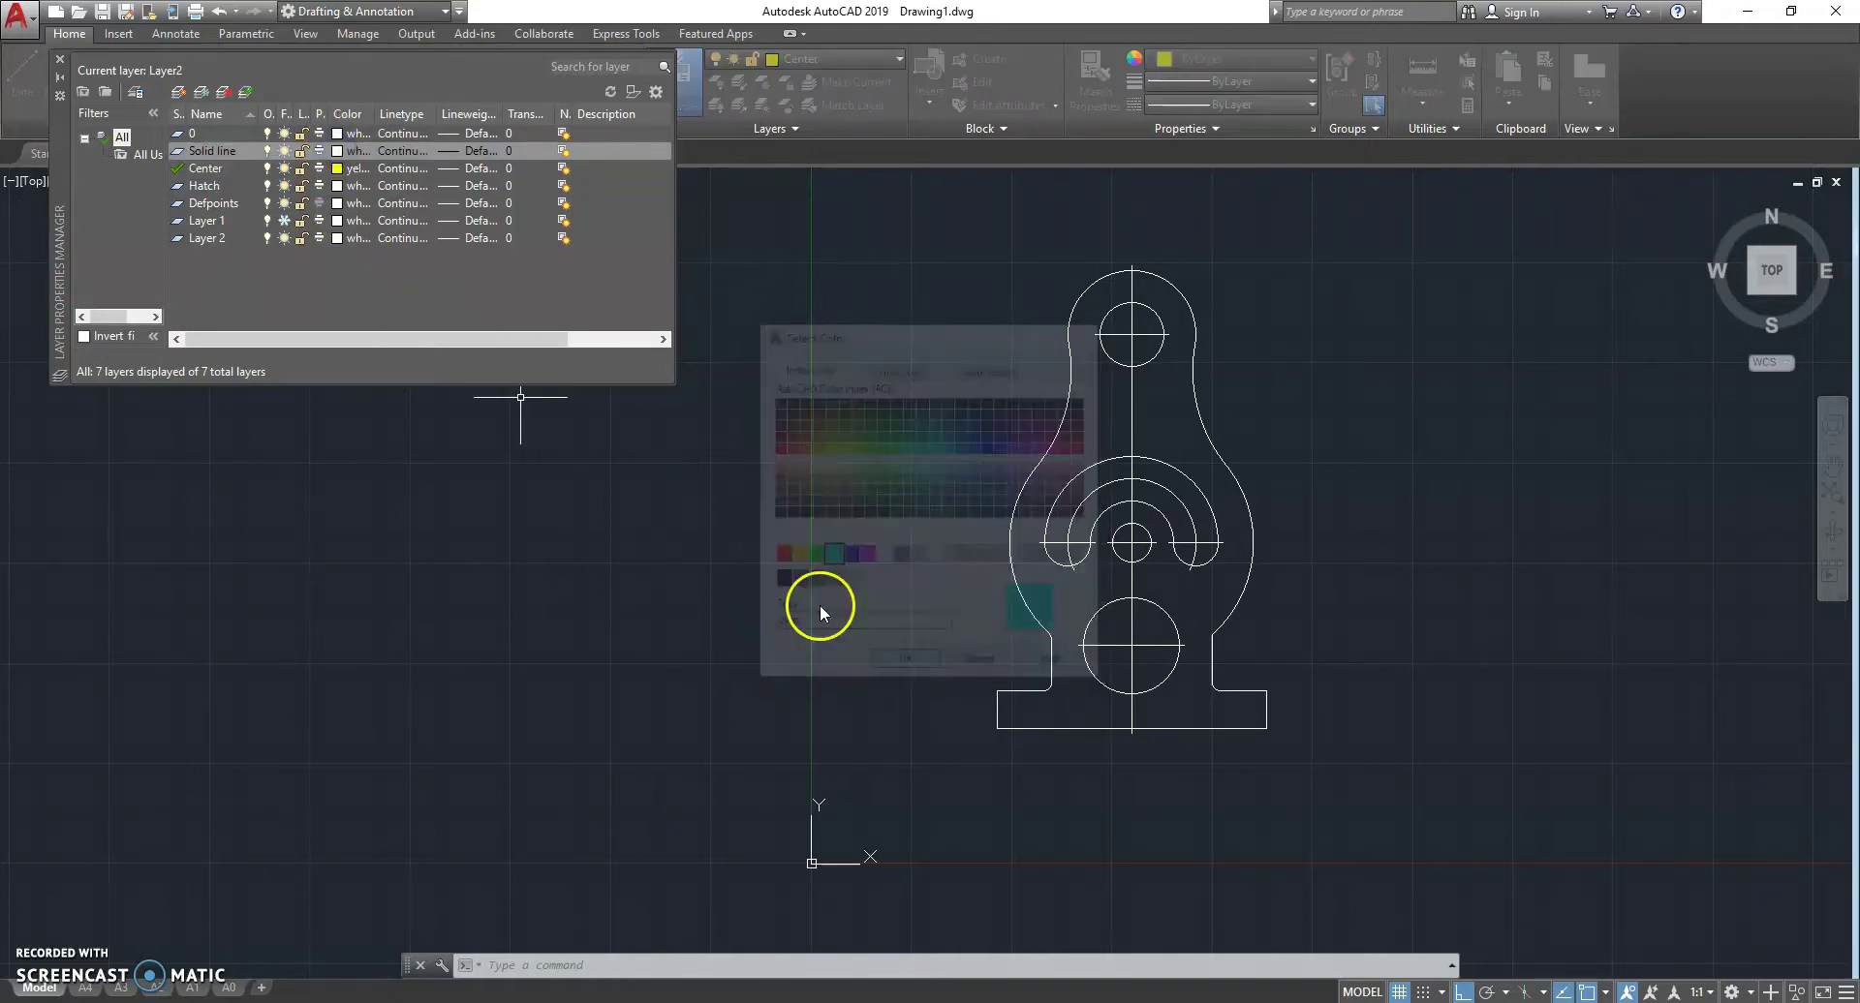
- Load the CENTER linetype and assign it to the Center layer
{"action": "left_click", "coordinate": [389, 172]}
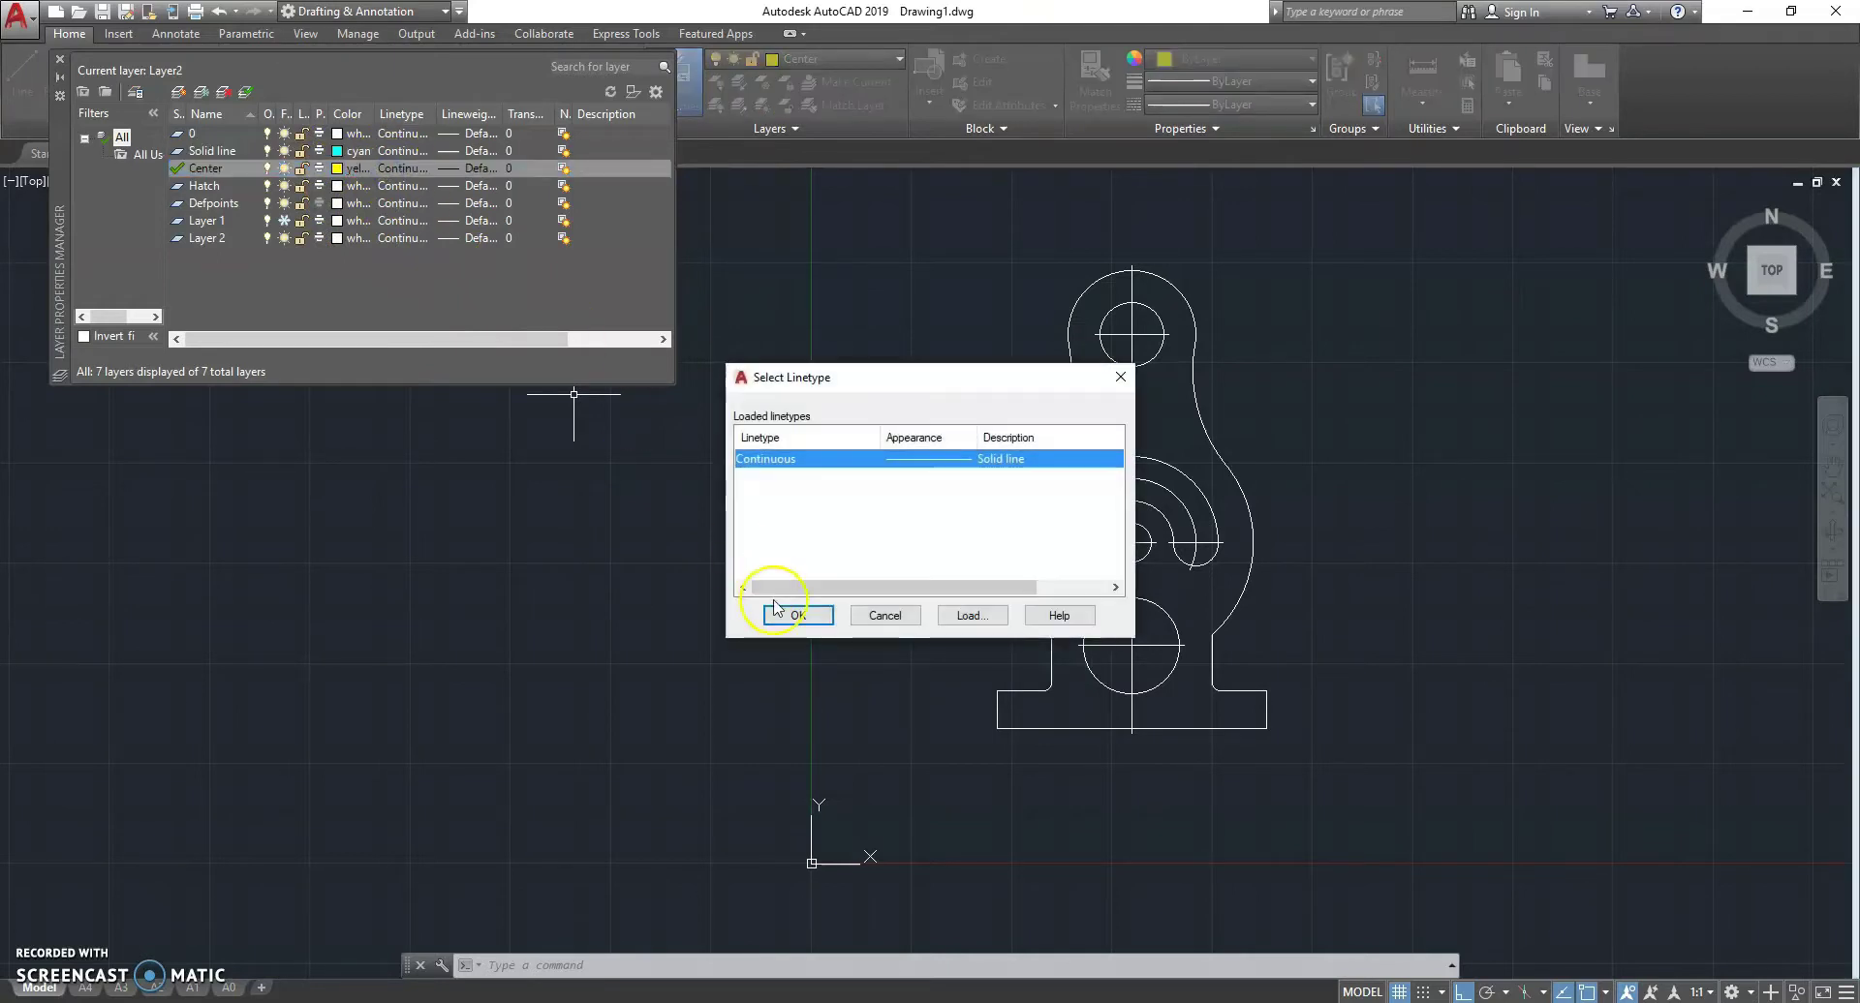
{"action": "left_click", "coordinate": [963, 616]}
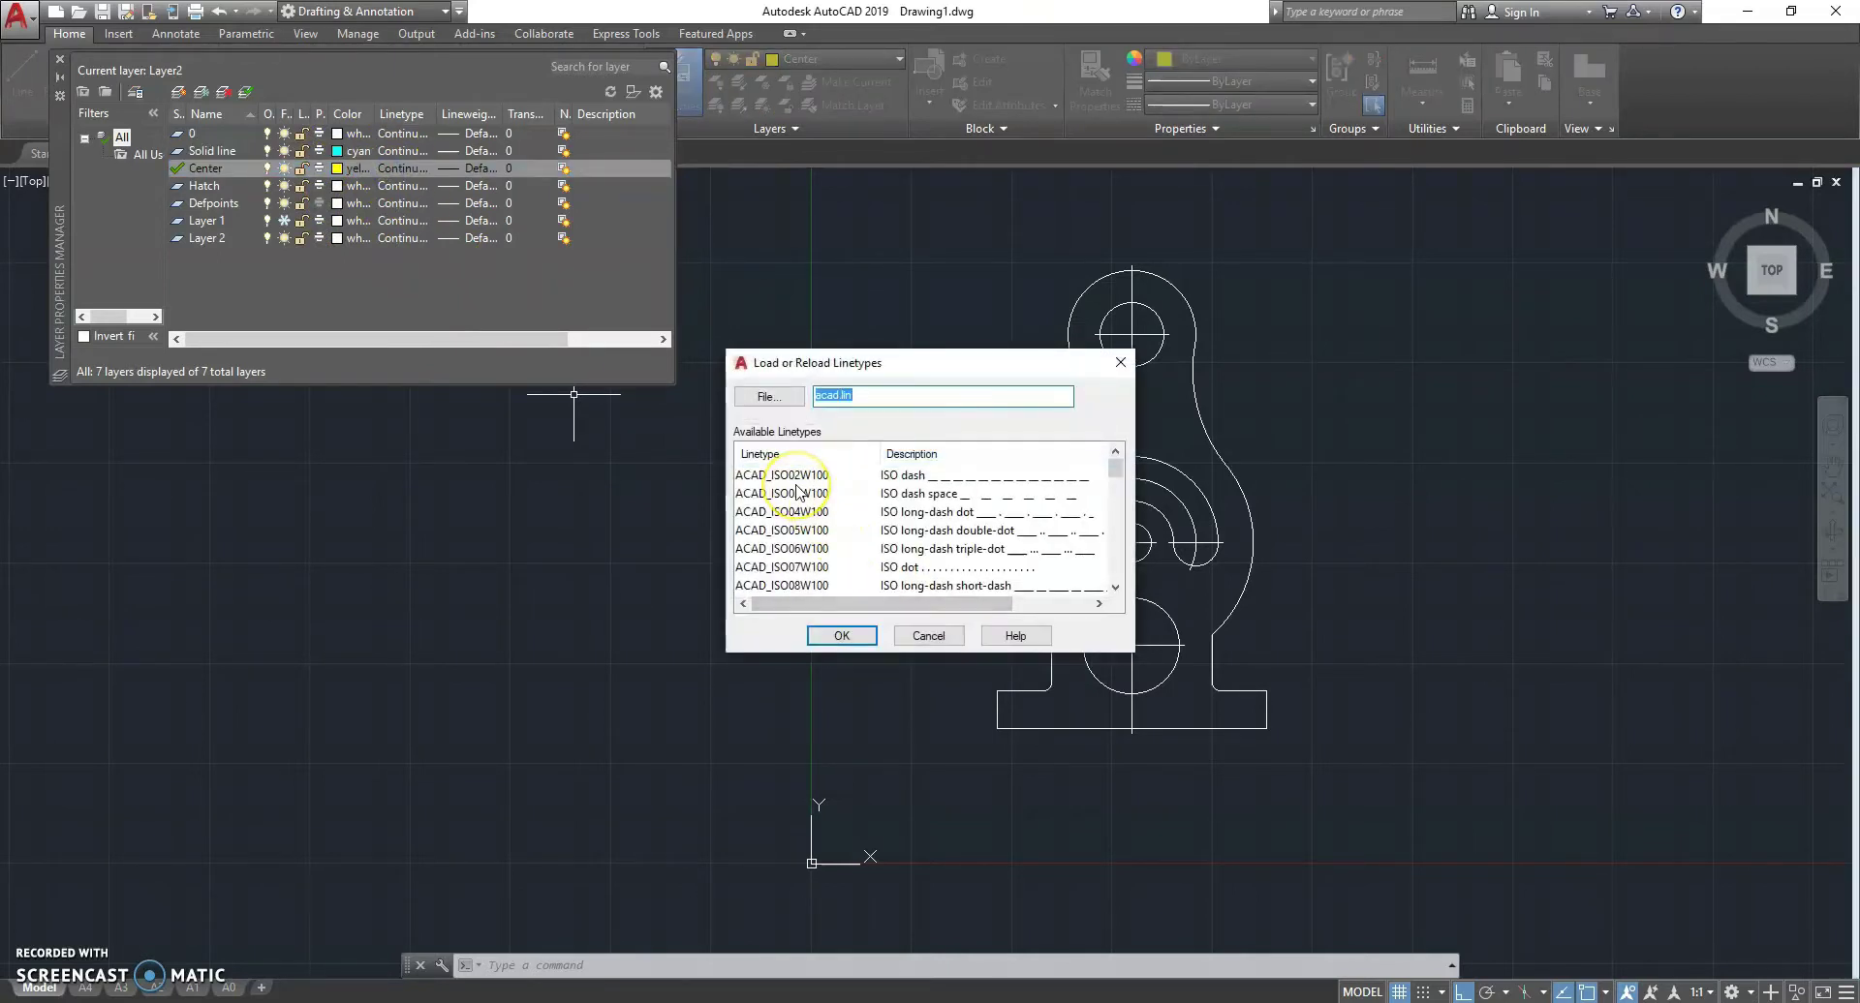
{"action": "scroll", "coordinate": [796, 492], "scroll_direction": "down", "scroll_amount": 6}
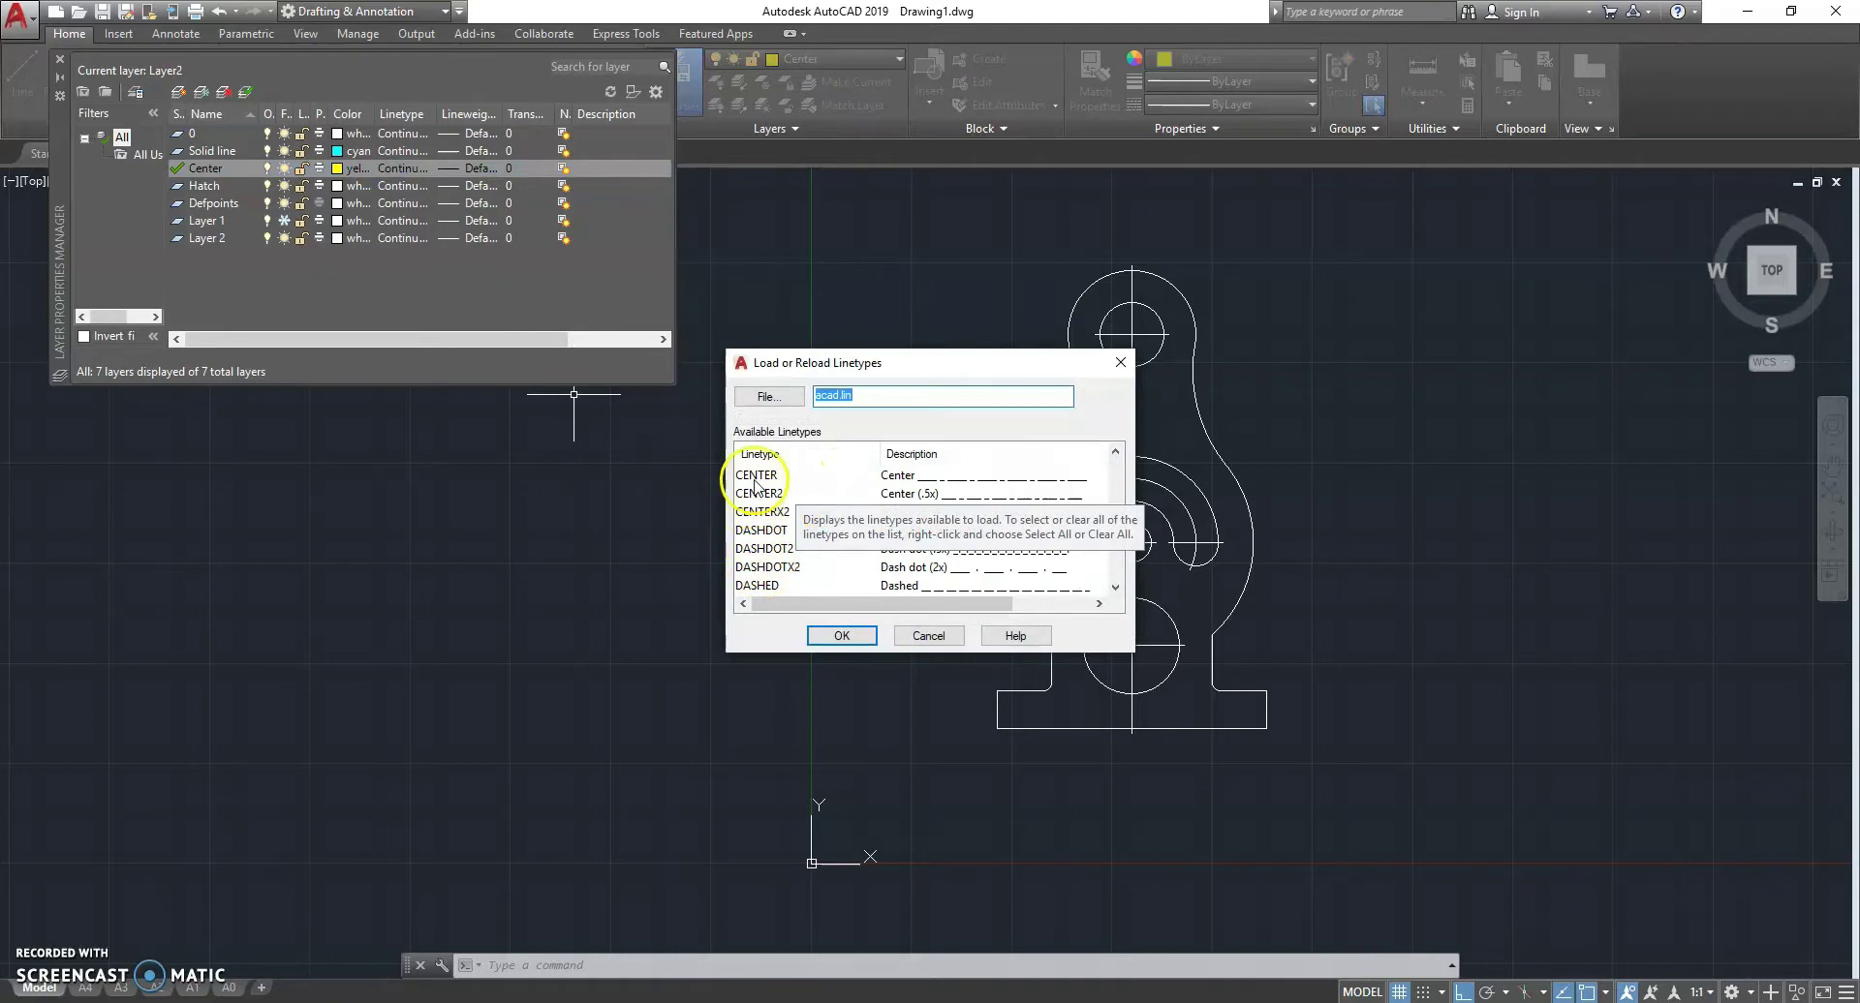
{"action": "left_click", "coordinate": [755, 479]}
{"action": "left_click", "coordinate": [835, 638]}
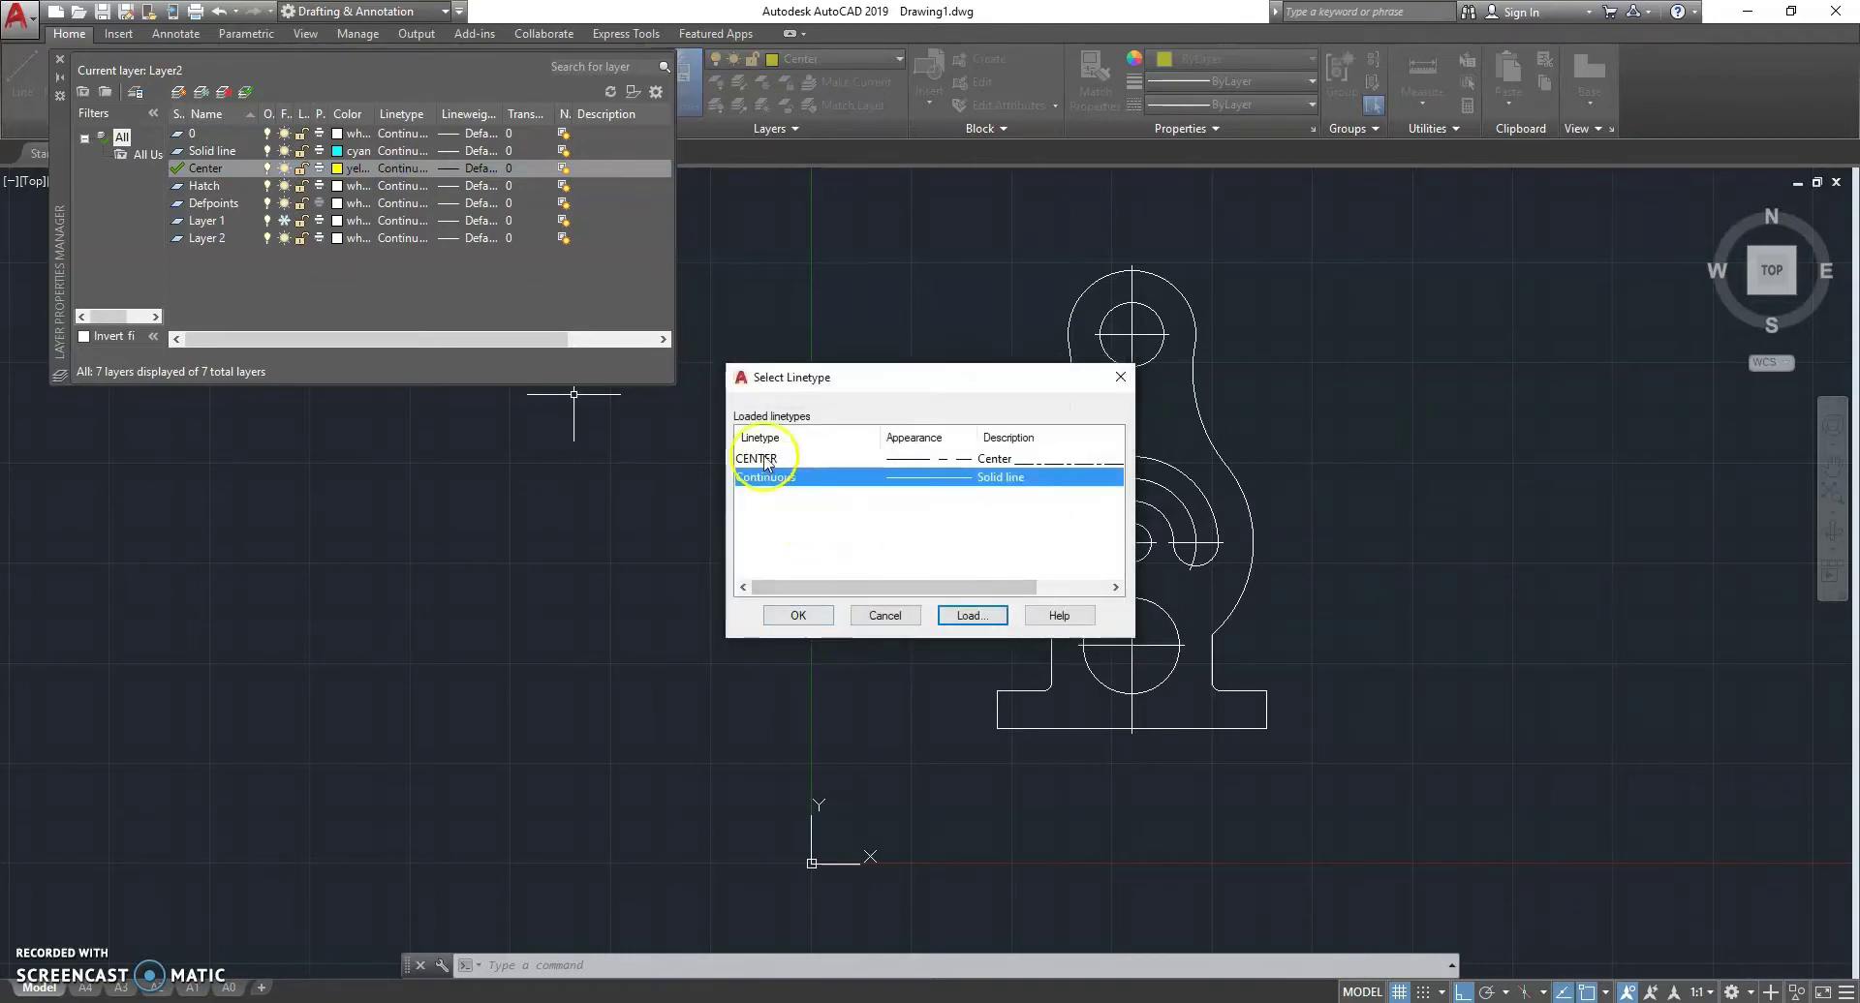
{"action": "left_click", "coordinate": [798, 616]}
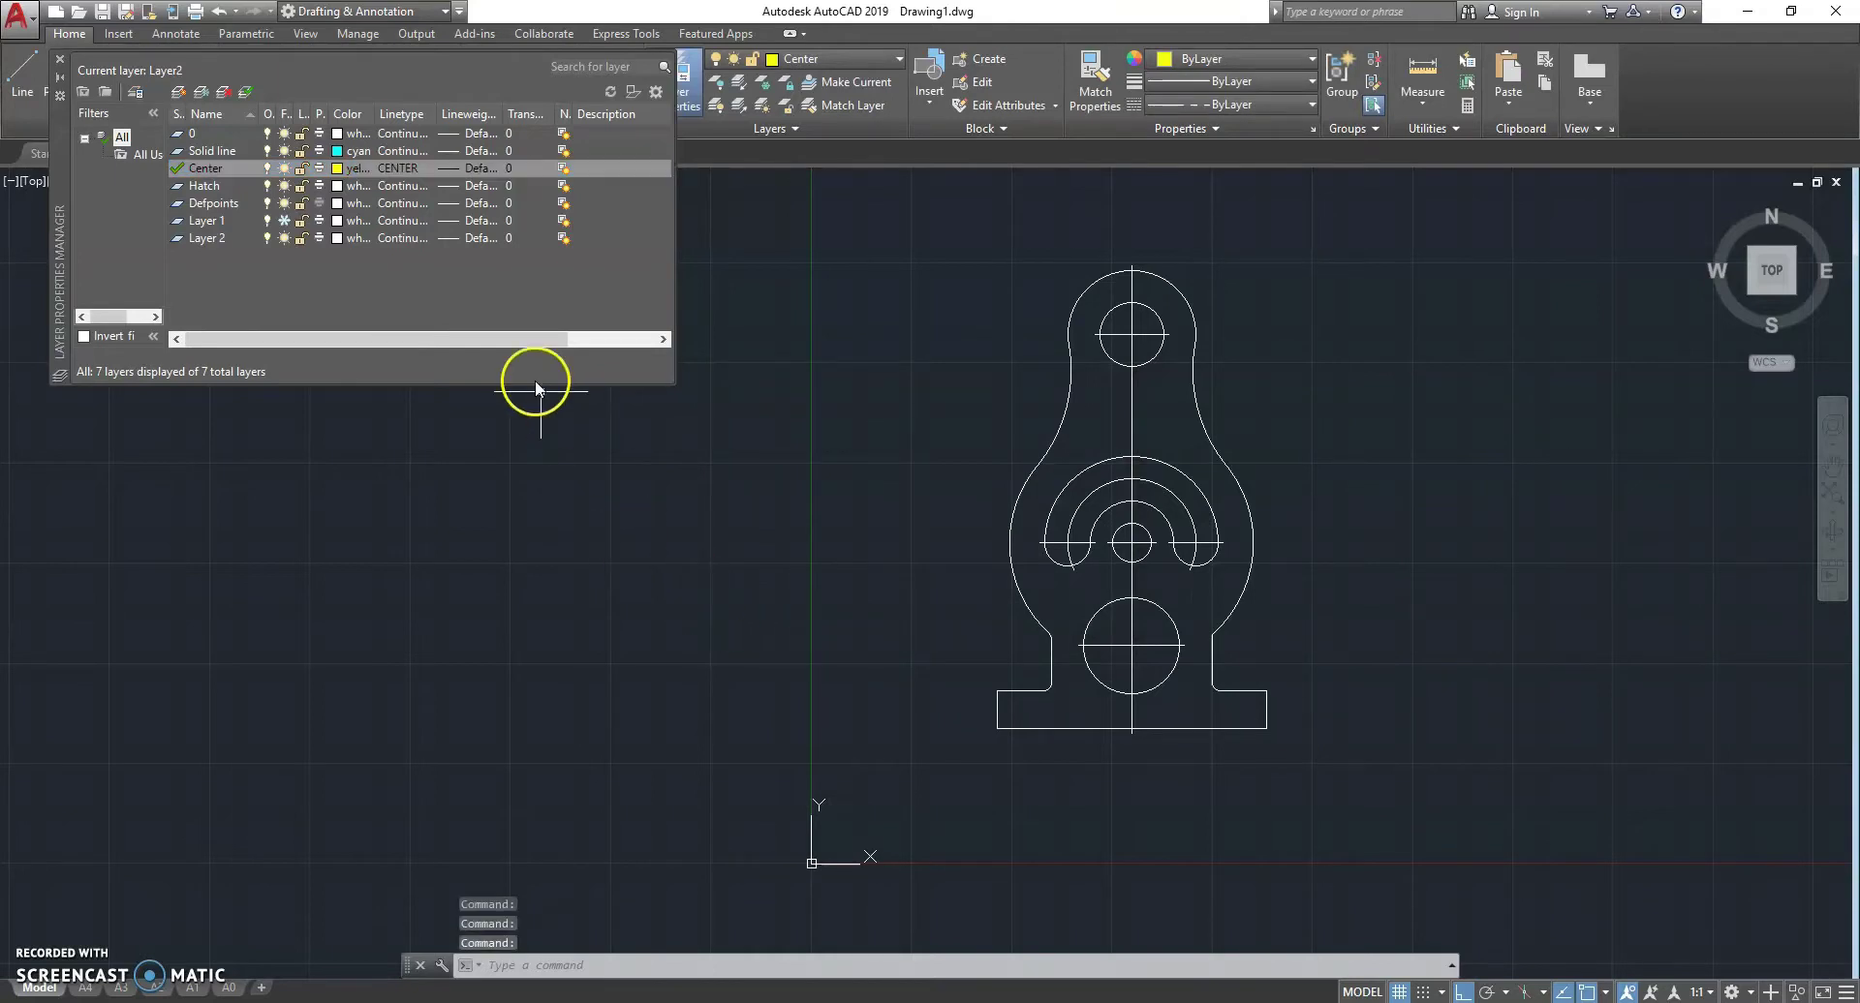
- Give the Solid line layer a 0.50 mm lineweight and close the layer manager
{"action": "left_click", "coordinate": [482, 151]}
{"action": "scroll", "coordinate": [869, 540], "scroll_direction": "down", "scroll_amount": 3}
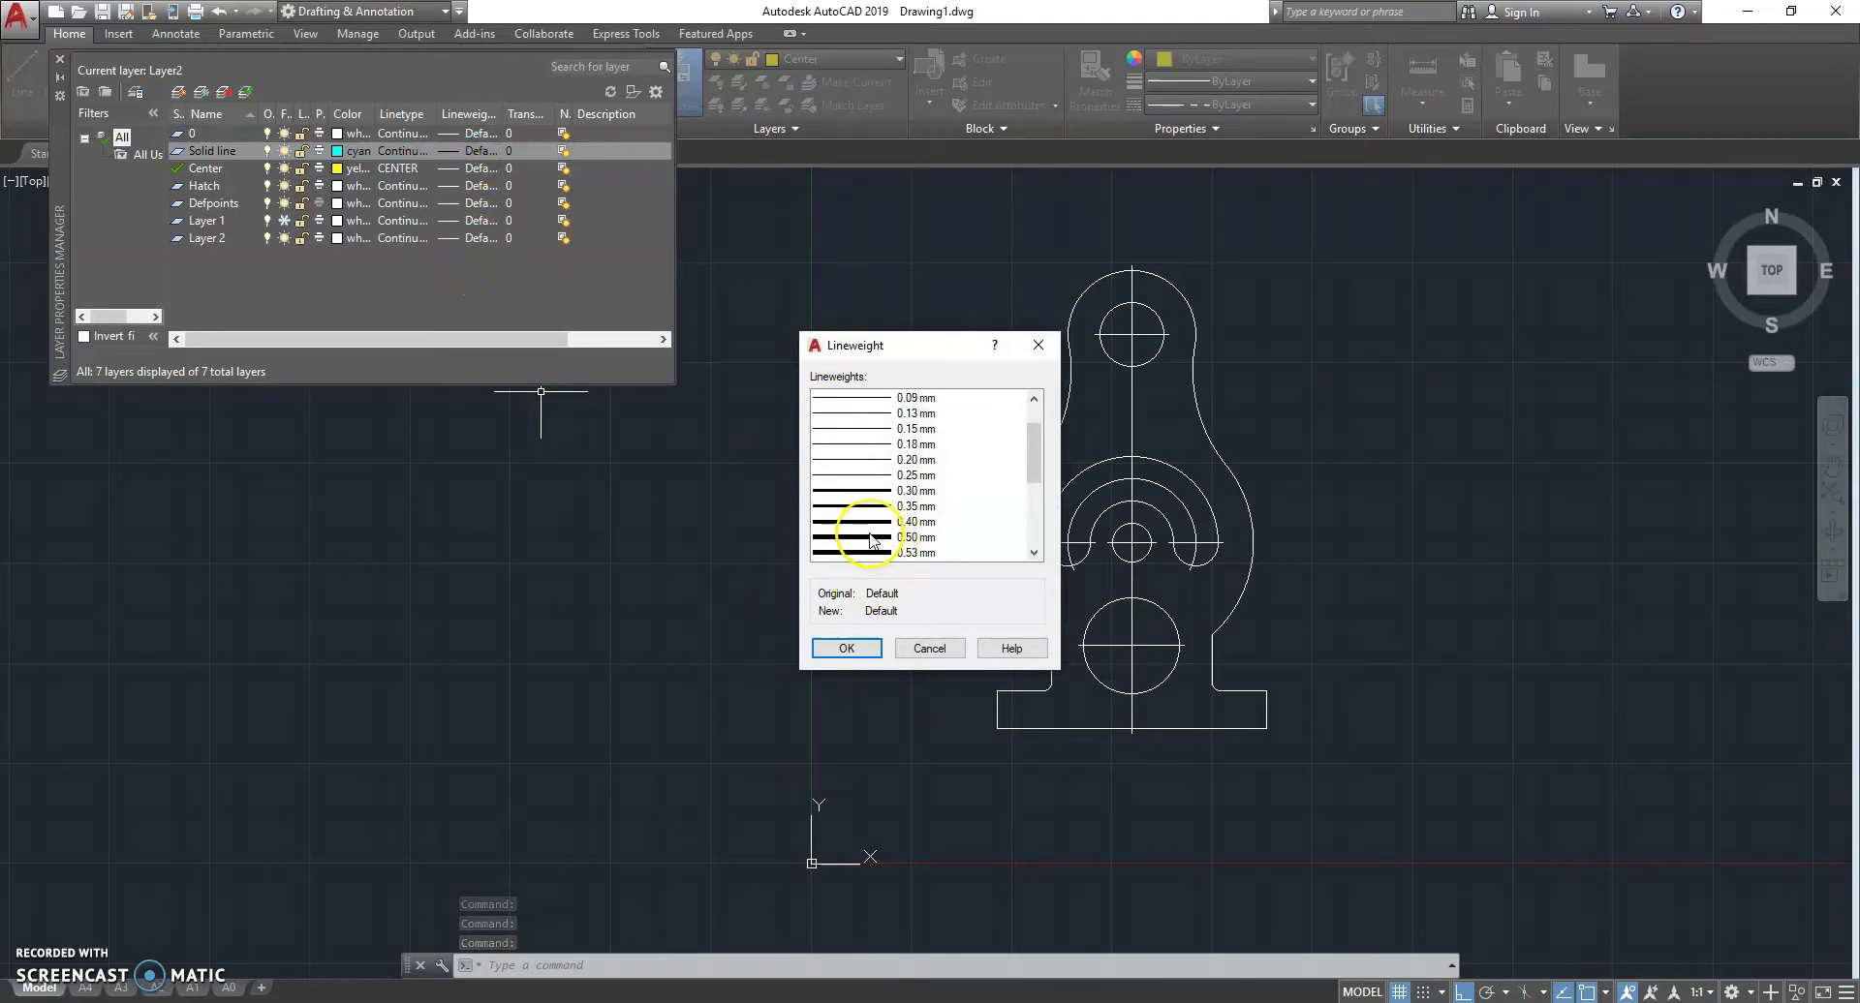
{"action": "left_click", "coordinate": [868, 538]}
{"action": "left_click", "coordinate": [848, 648]}
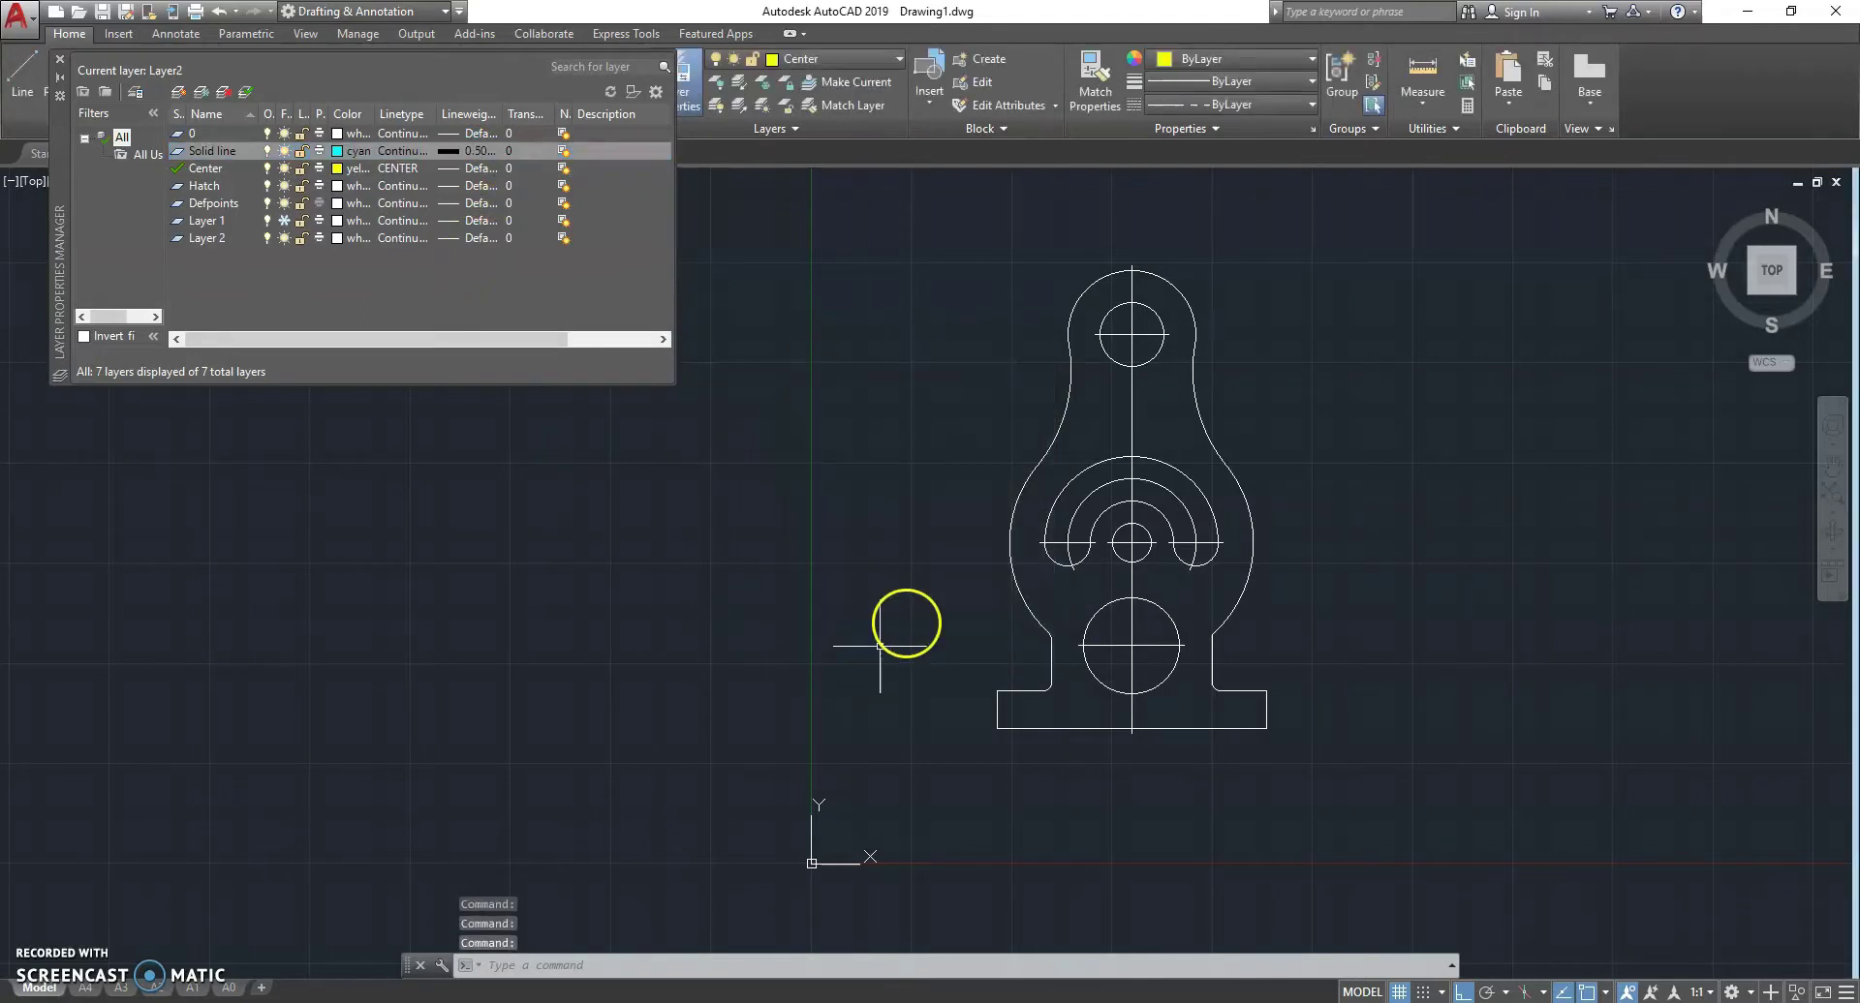
{"action": "left_click", "coordinate": [59, 59]}
{"action": "left_click", "coordinate": [950, 229]}
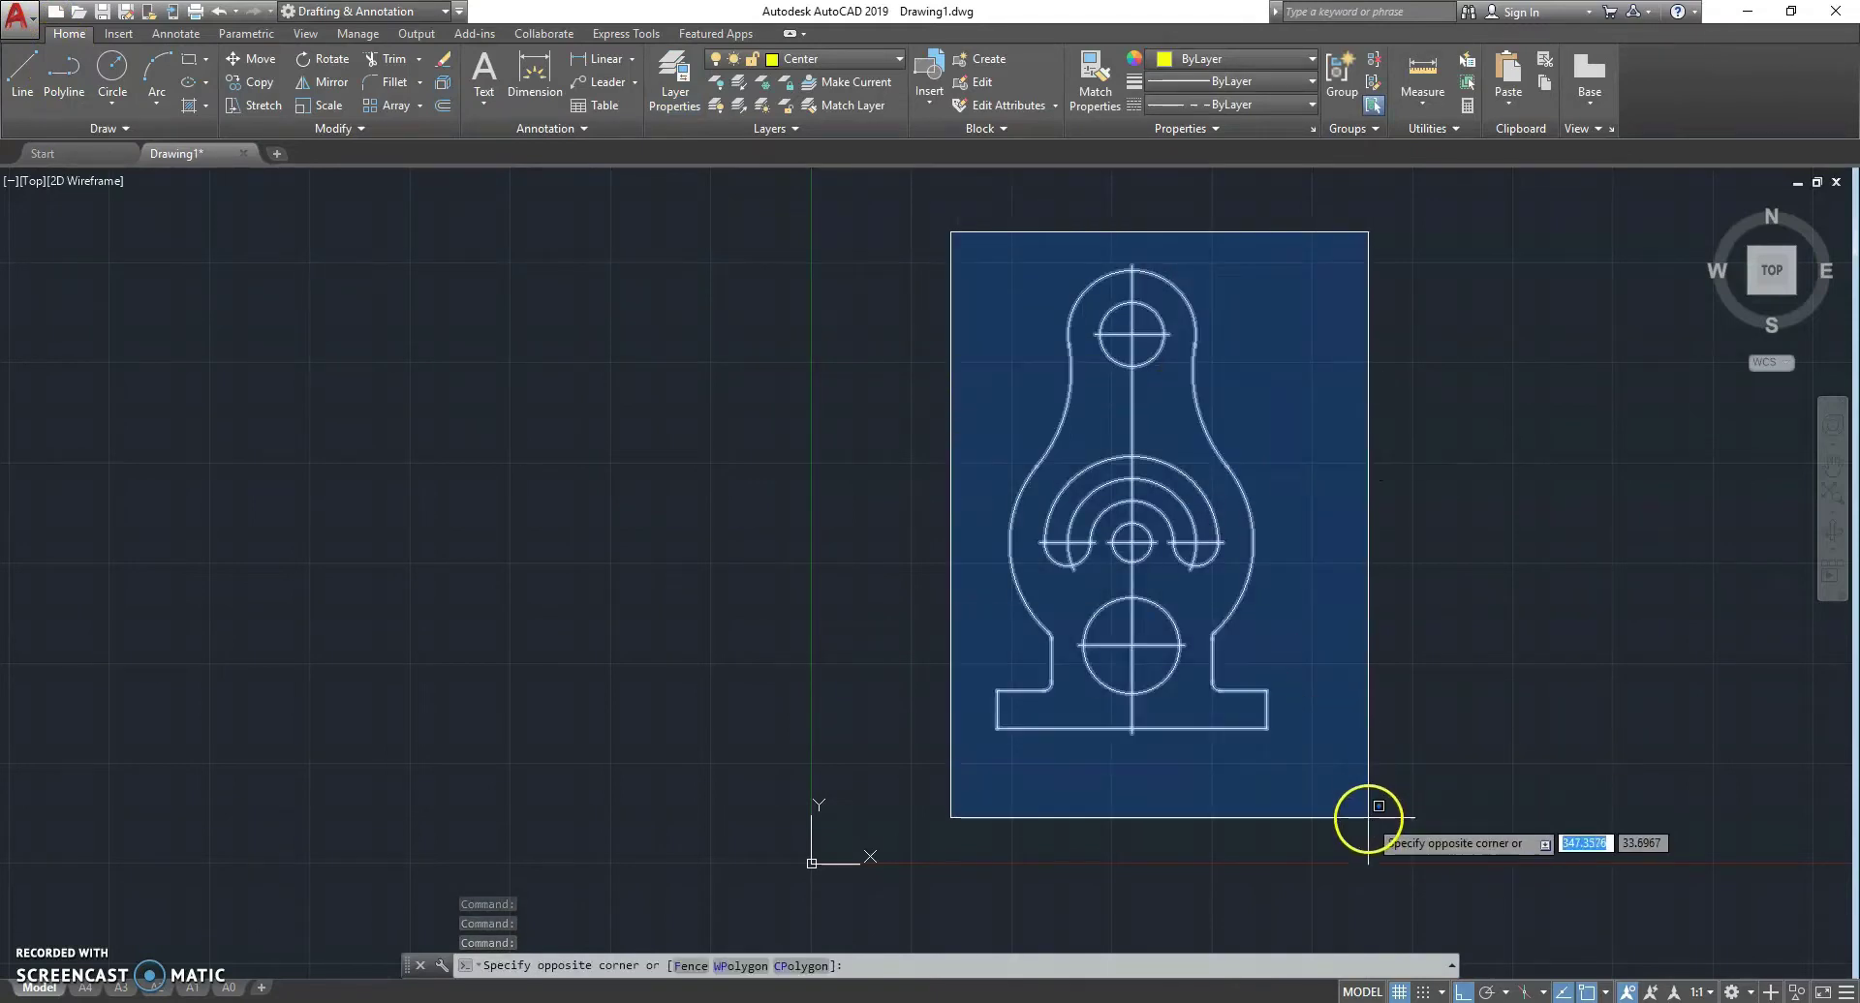
- Put every object in the drawing on the Solid line layer
{"action": "left_click", "coordinate": [1368, 819]}
{"action": "left_click", "coordinate": [840, 56]}
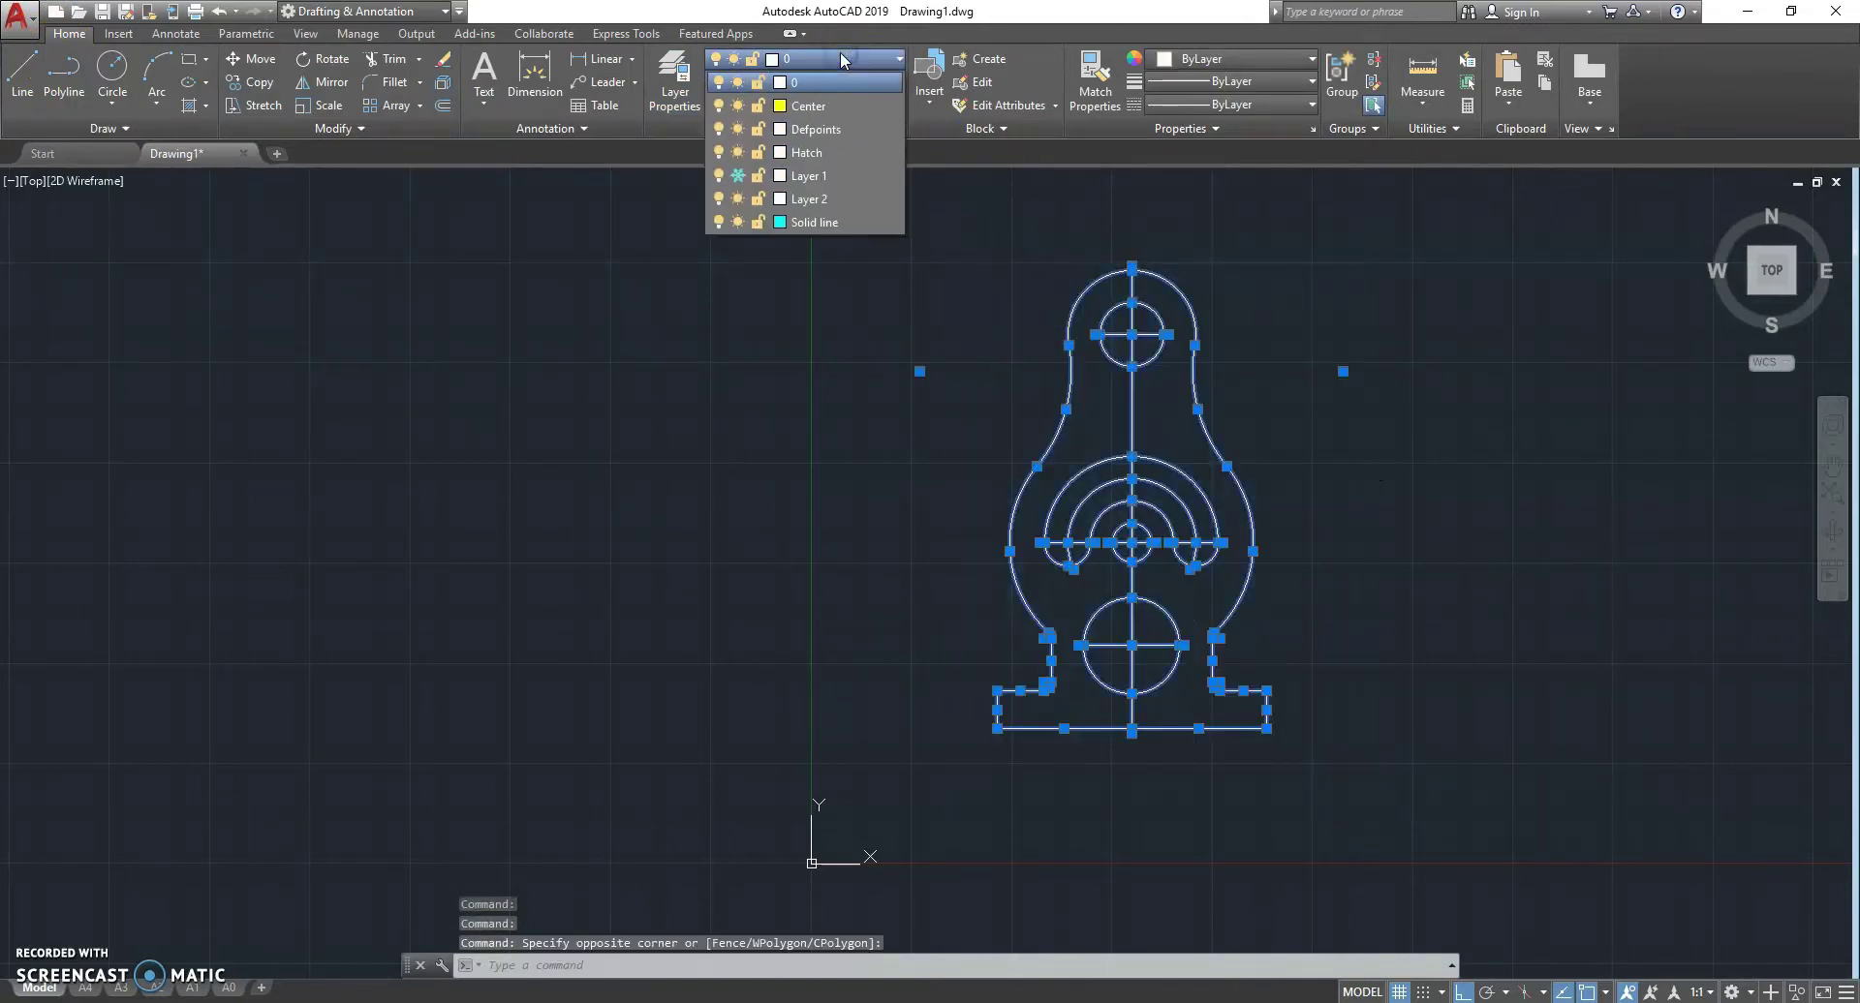
{"action": "left_click", "coordinate": [835, 222]}
{"action": "key", "text": "Escape"}
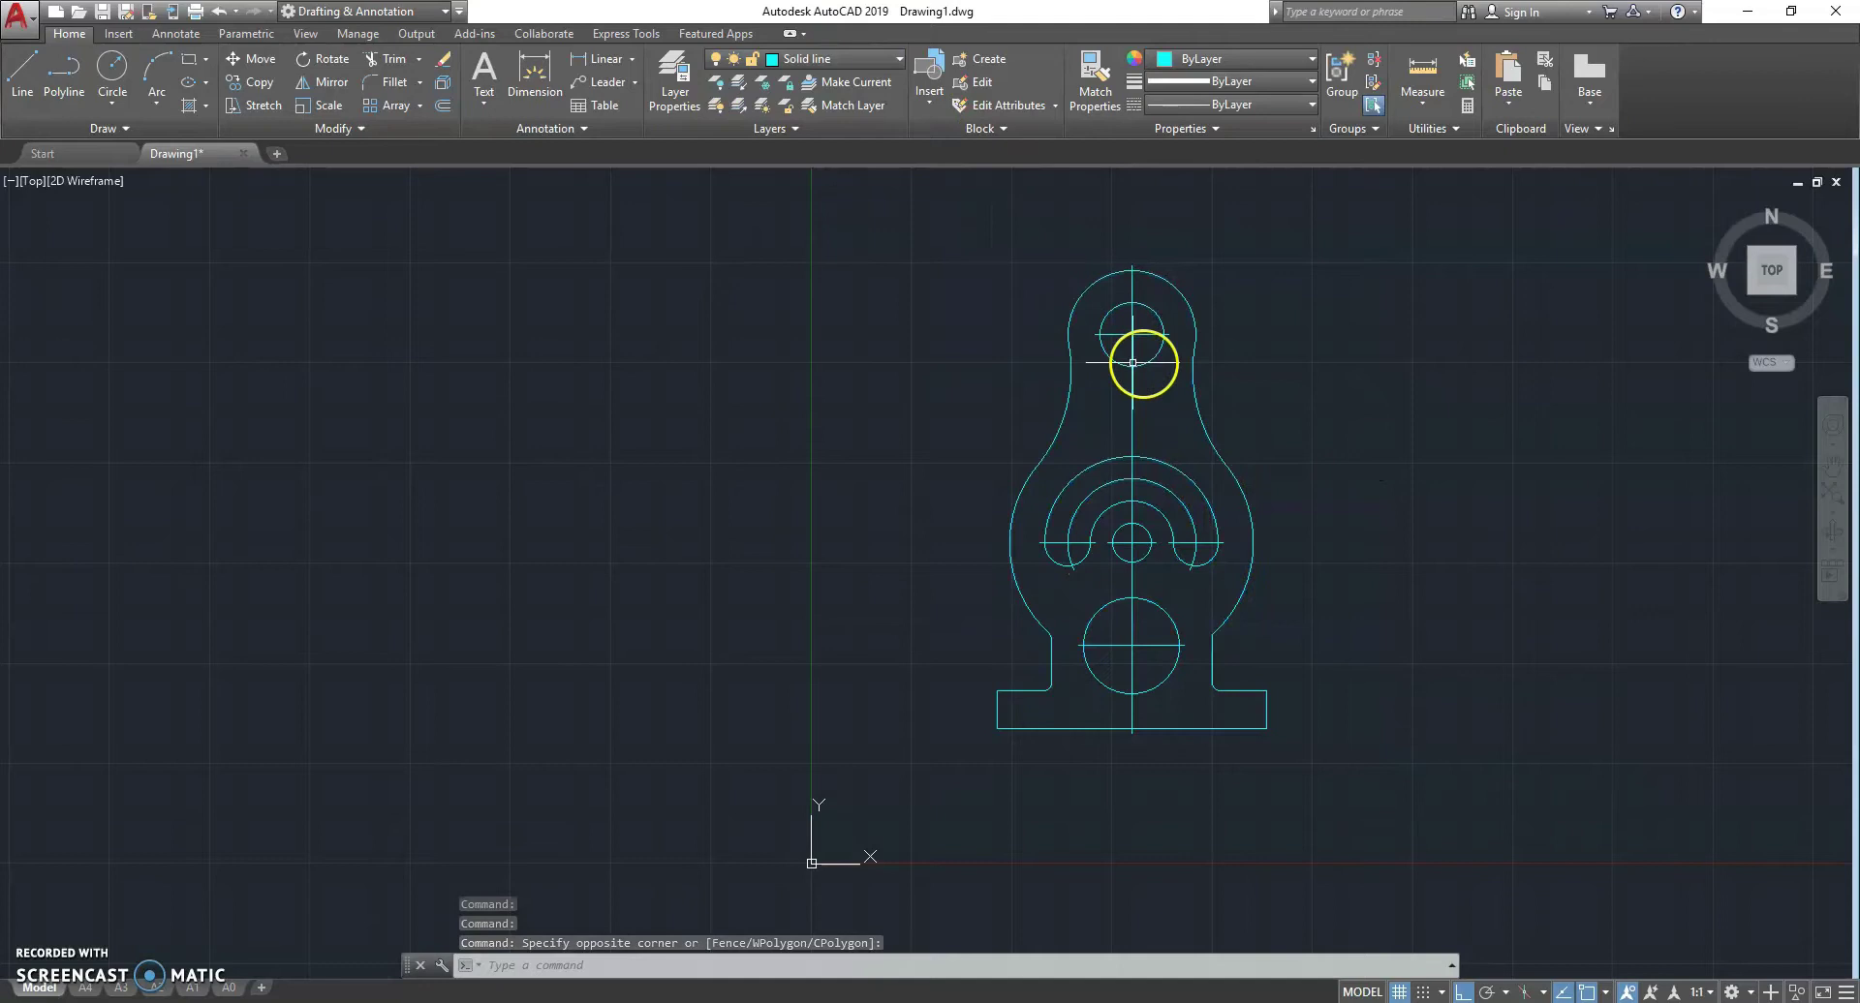
{"action": "scroll", "coordinate": [1152, 344], "scroll_direction": "up", "scroll_amount": 2}
- Select the vertical and horizontal centre lines, short cross lines and inner semicircular arc
{"action": "left_click", "coordinate": [1123, 308]}
{"action": "left_click", "coordinate": [1065, 346]}
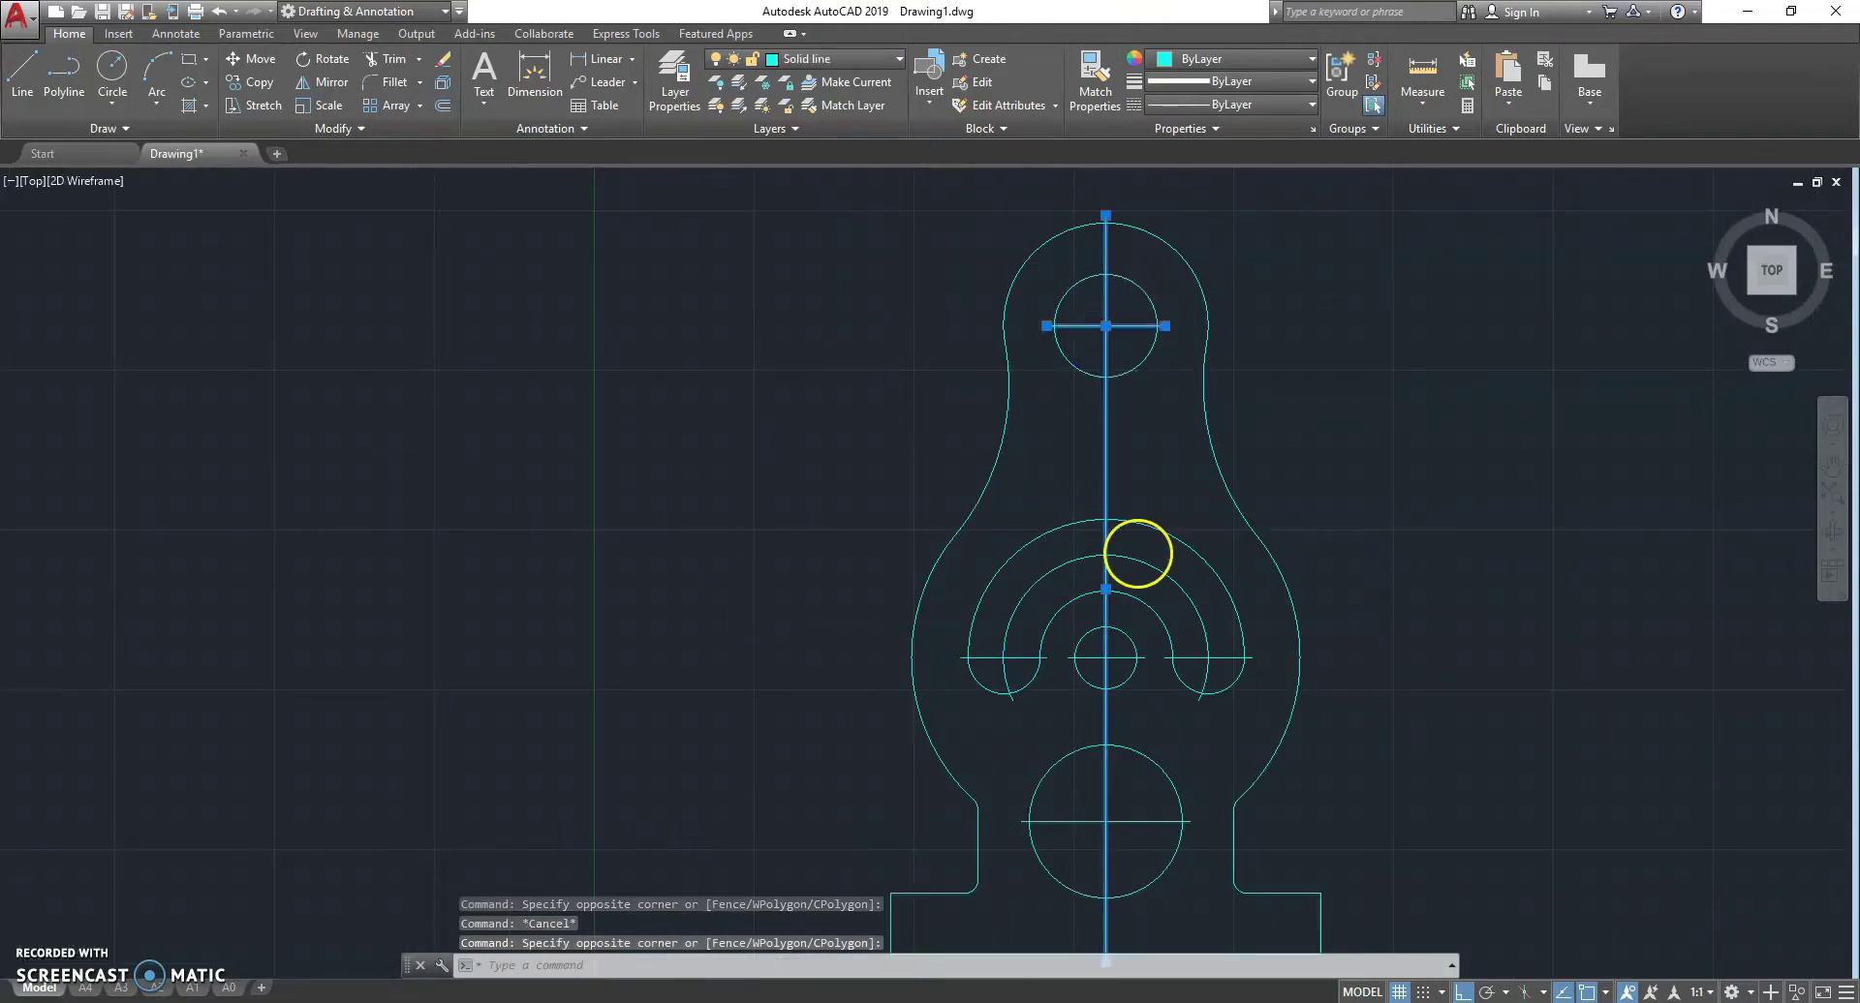
{"action": "middle_click_drag", "start_coordinate": [1174, 665], "coordinate": [1149, 602]}
{"action": "left_click", "coordinate": [1125, 485]}
{"action": "left_click", "coordinate": [1055, 504]}
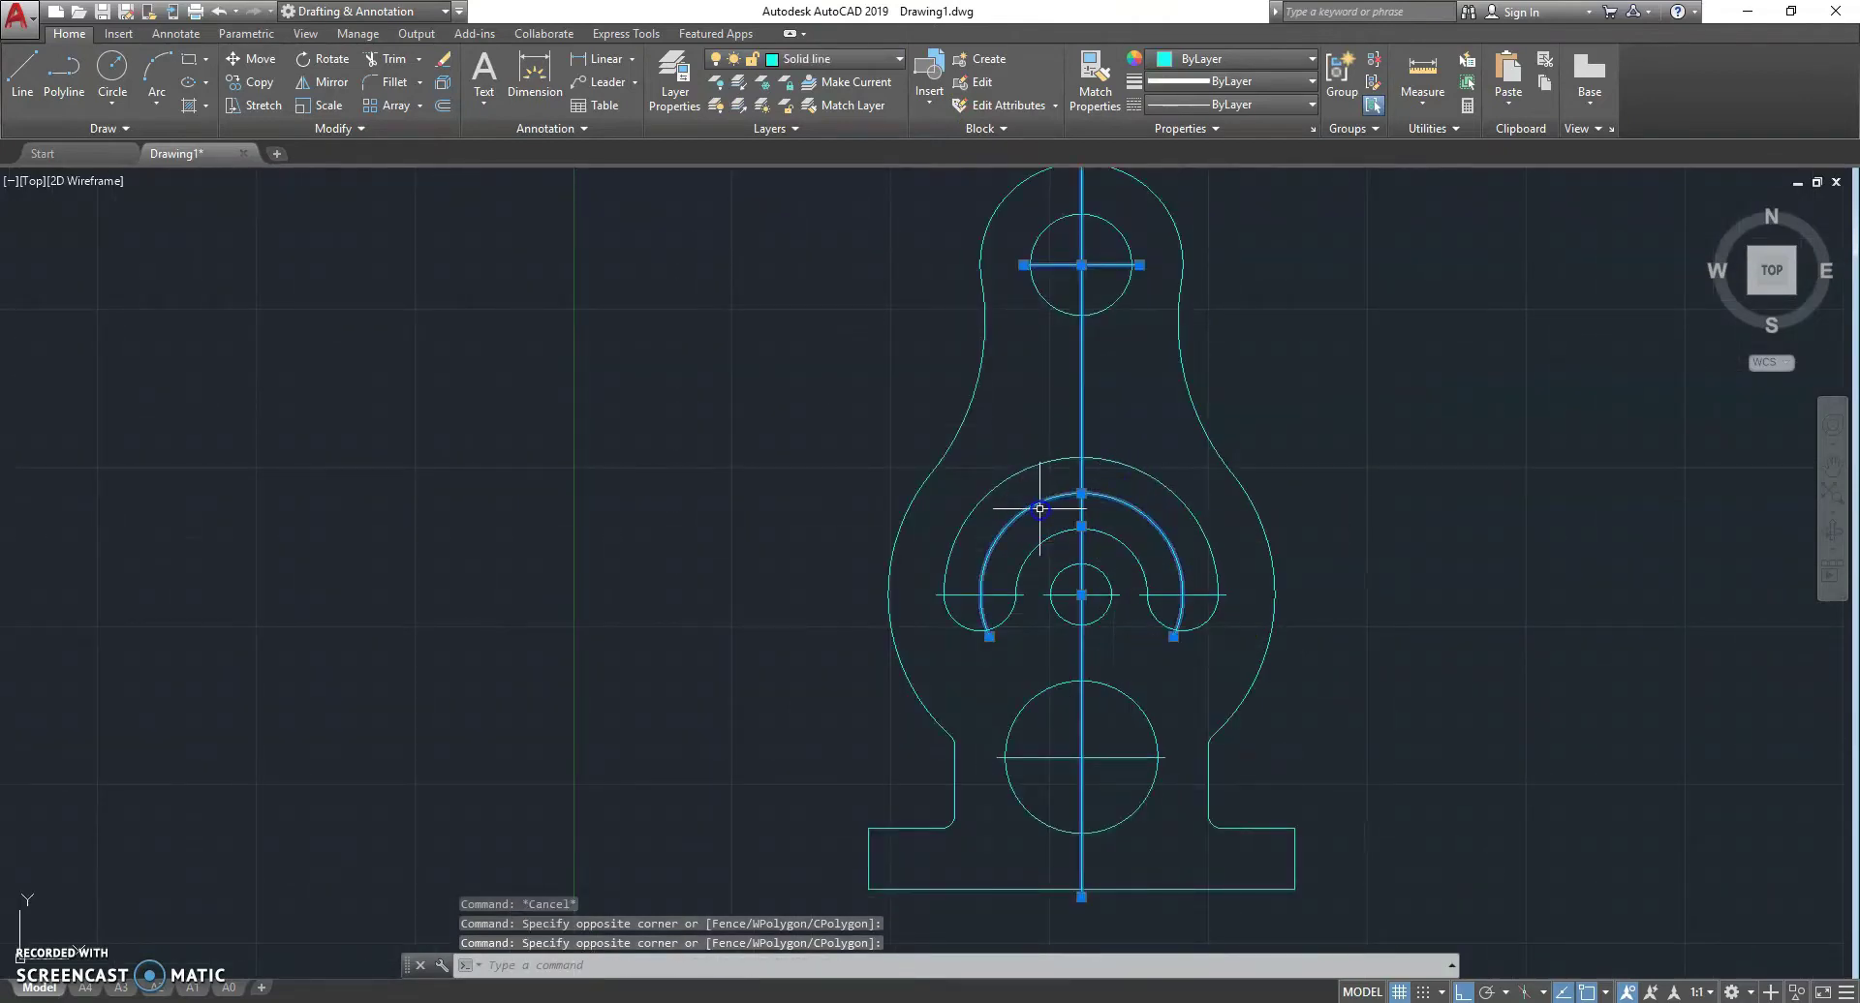
{"action": "left_click", "coordinate": [1148, 616]}
{"action": "left_click", "coordinate": [1069, 594]}
{"action": "left_click", "coordinate": [993, 593]}
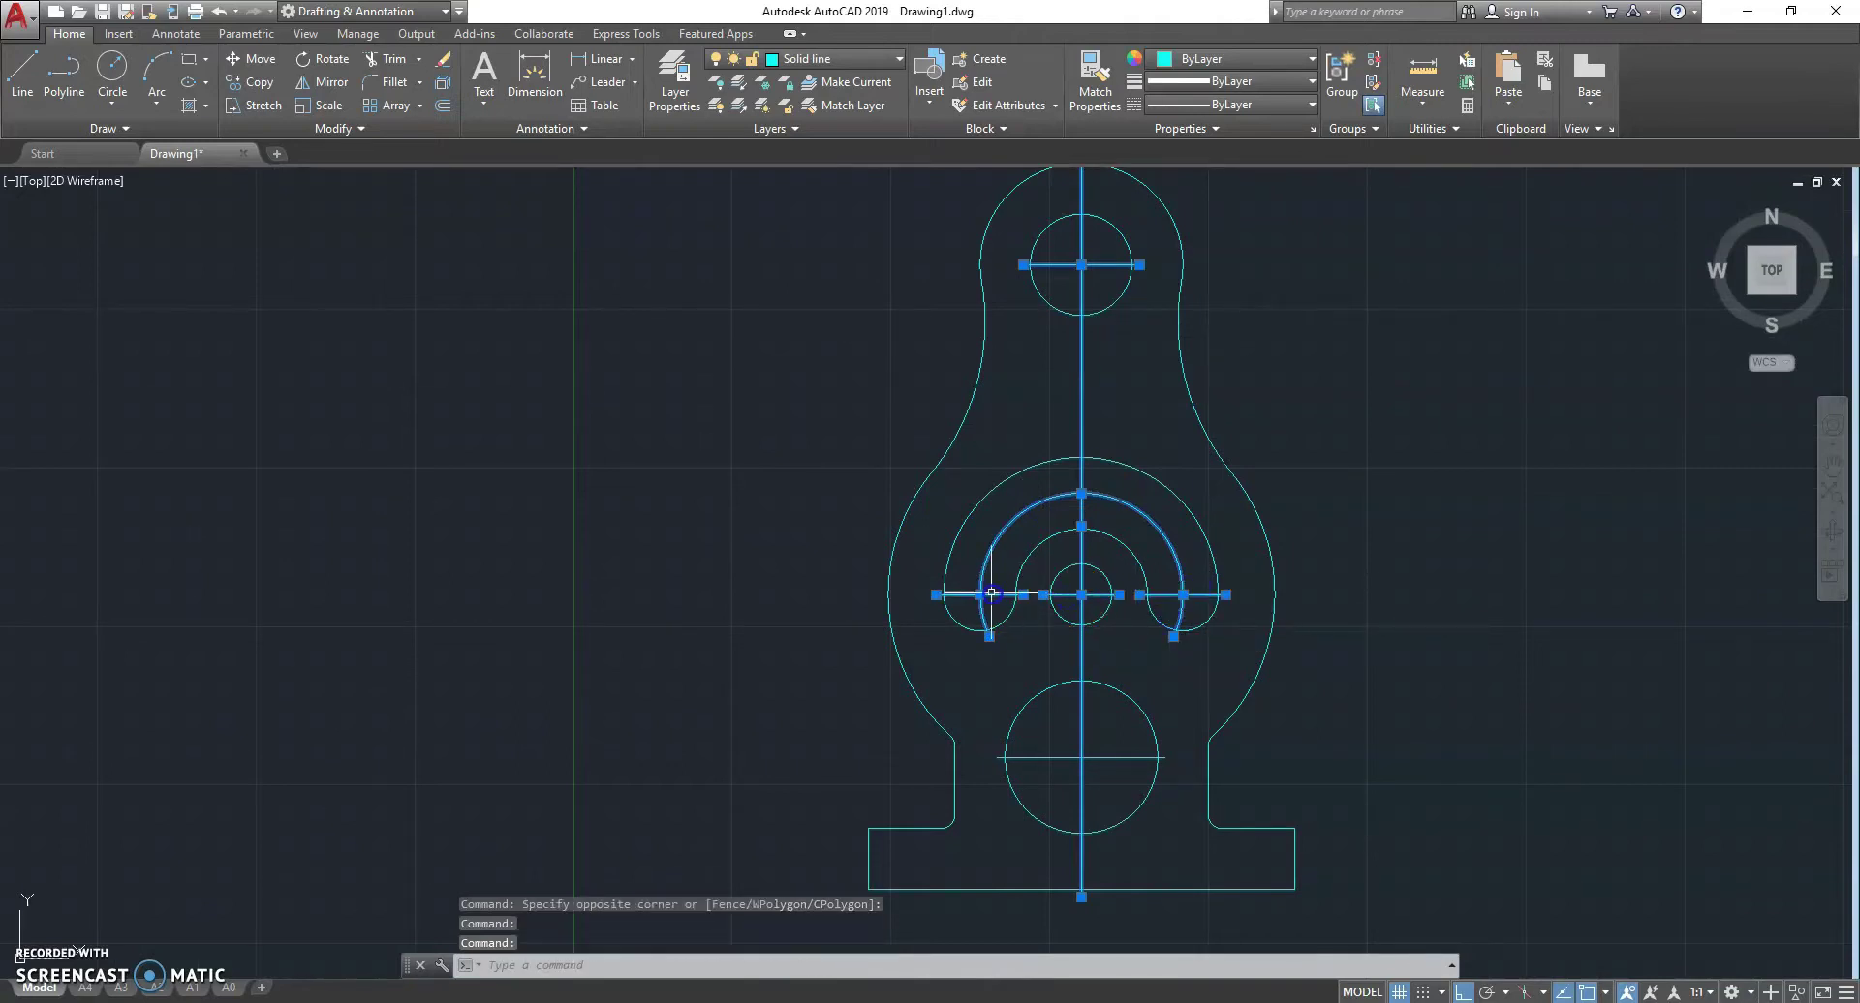
- Move the selected centre lines and arc to the Center layer and make Center current
{"action": "scroll", "coordinate": [1148, 683], "scroll_direction": "down", "scroll_amount": 2}
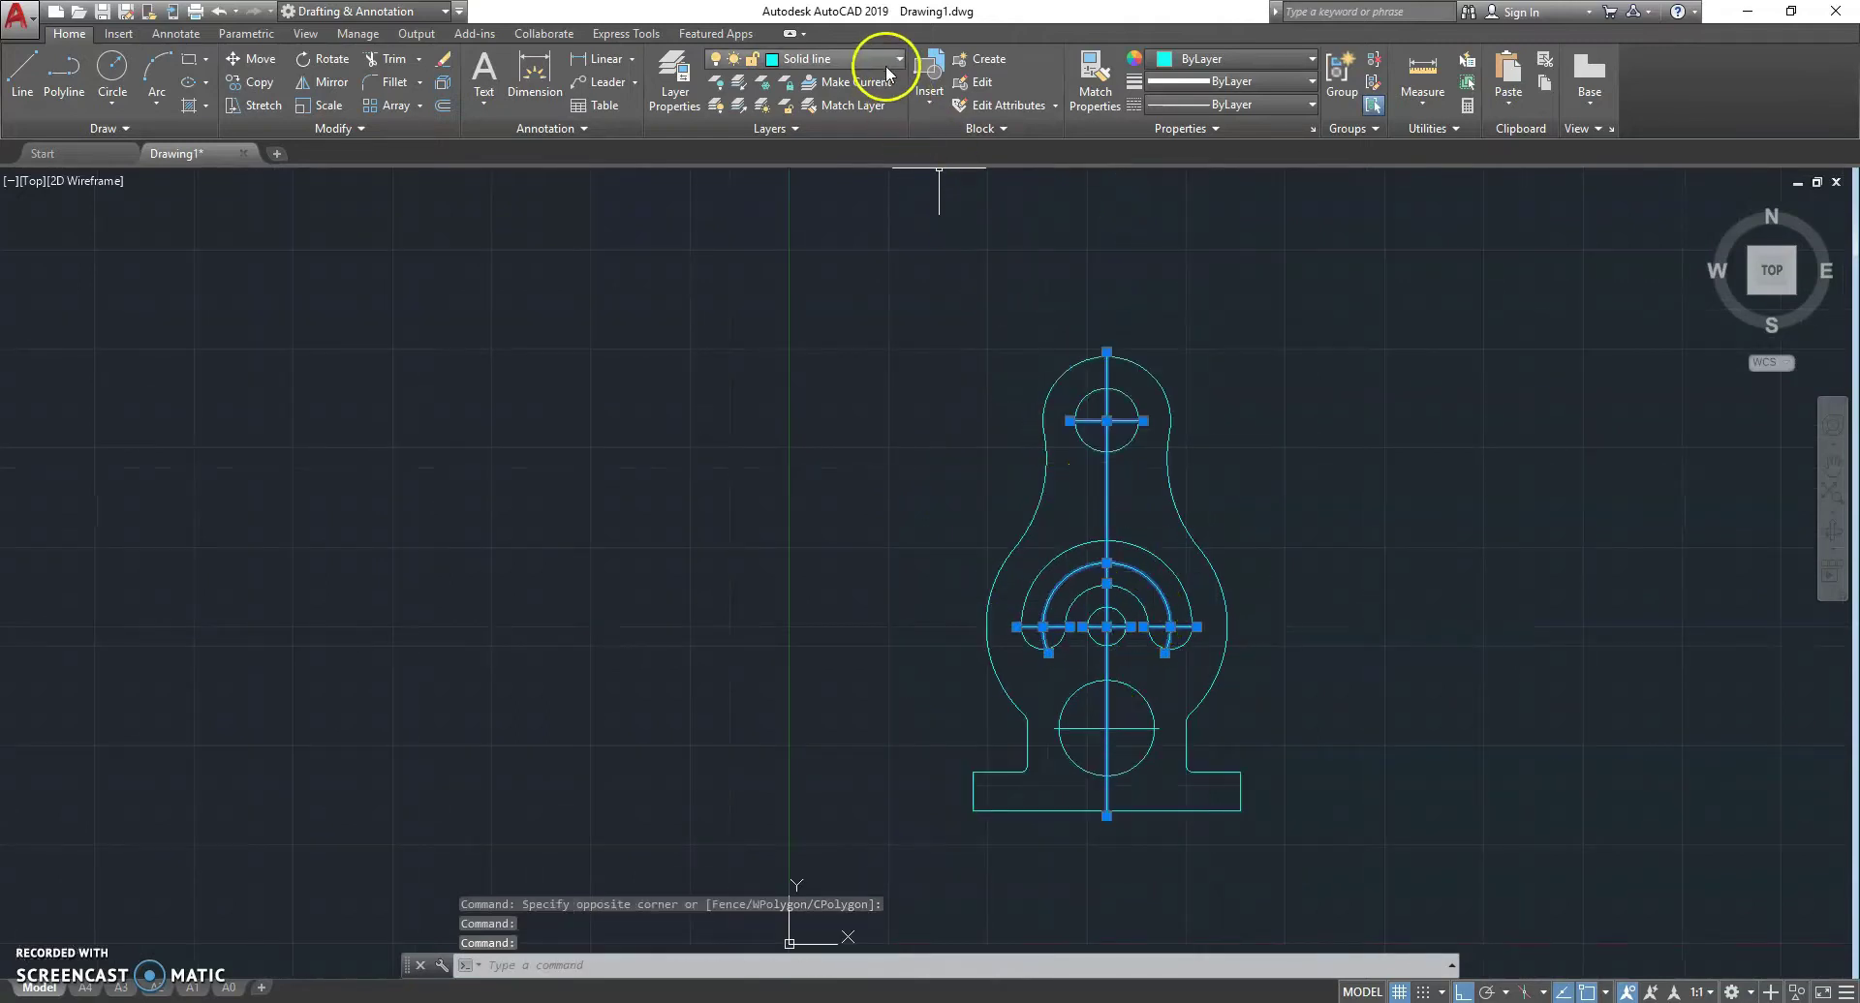
{"action": "left_click", "coordinate": [852, 59]}
{"action": "left_click", "coordinate": [814, 106]}
{"action": "left_click", "coordinate": [849, 111]}
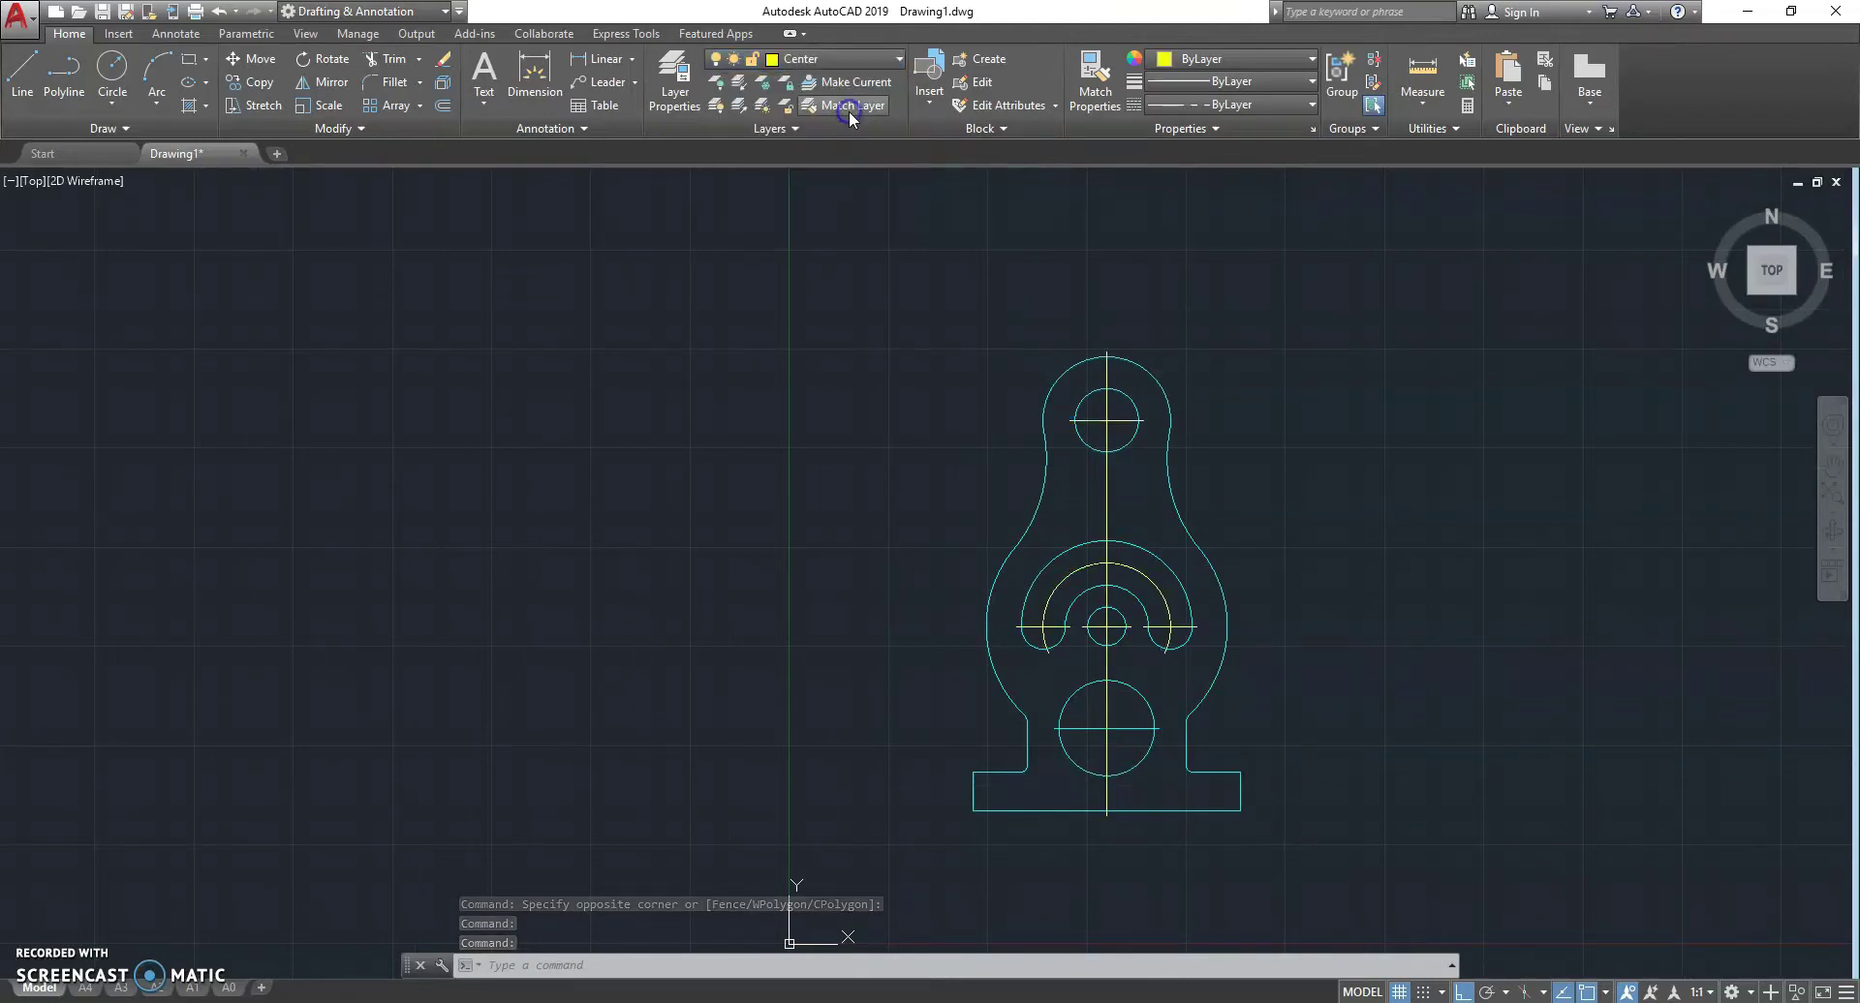
{"action": "left_click", "coordinate": [1312, 560]}
- Give all 31 objects a linetype scale of 10 so the centre lines appear dash-dot
{"action": "key", "text": "Escape"}
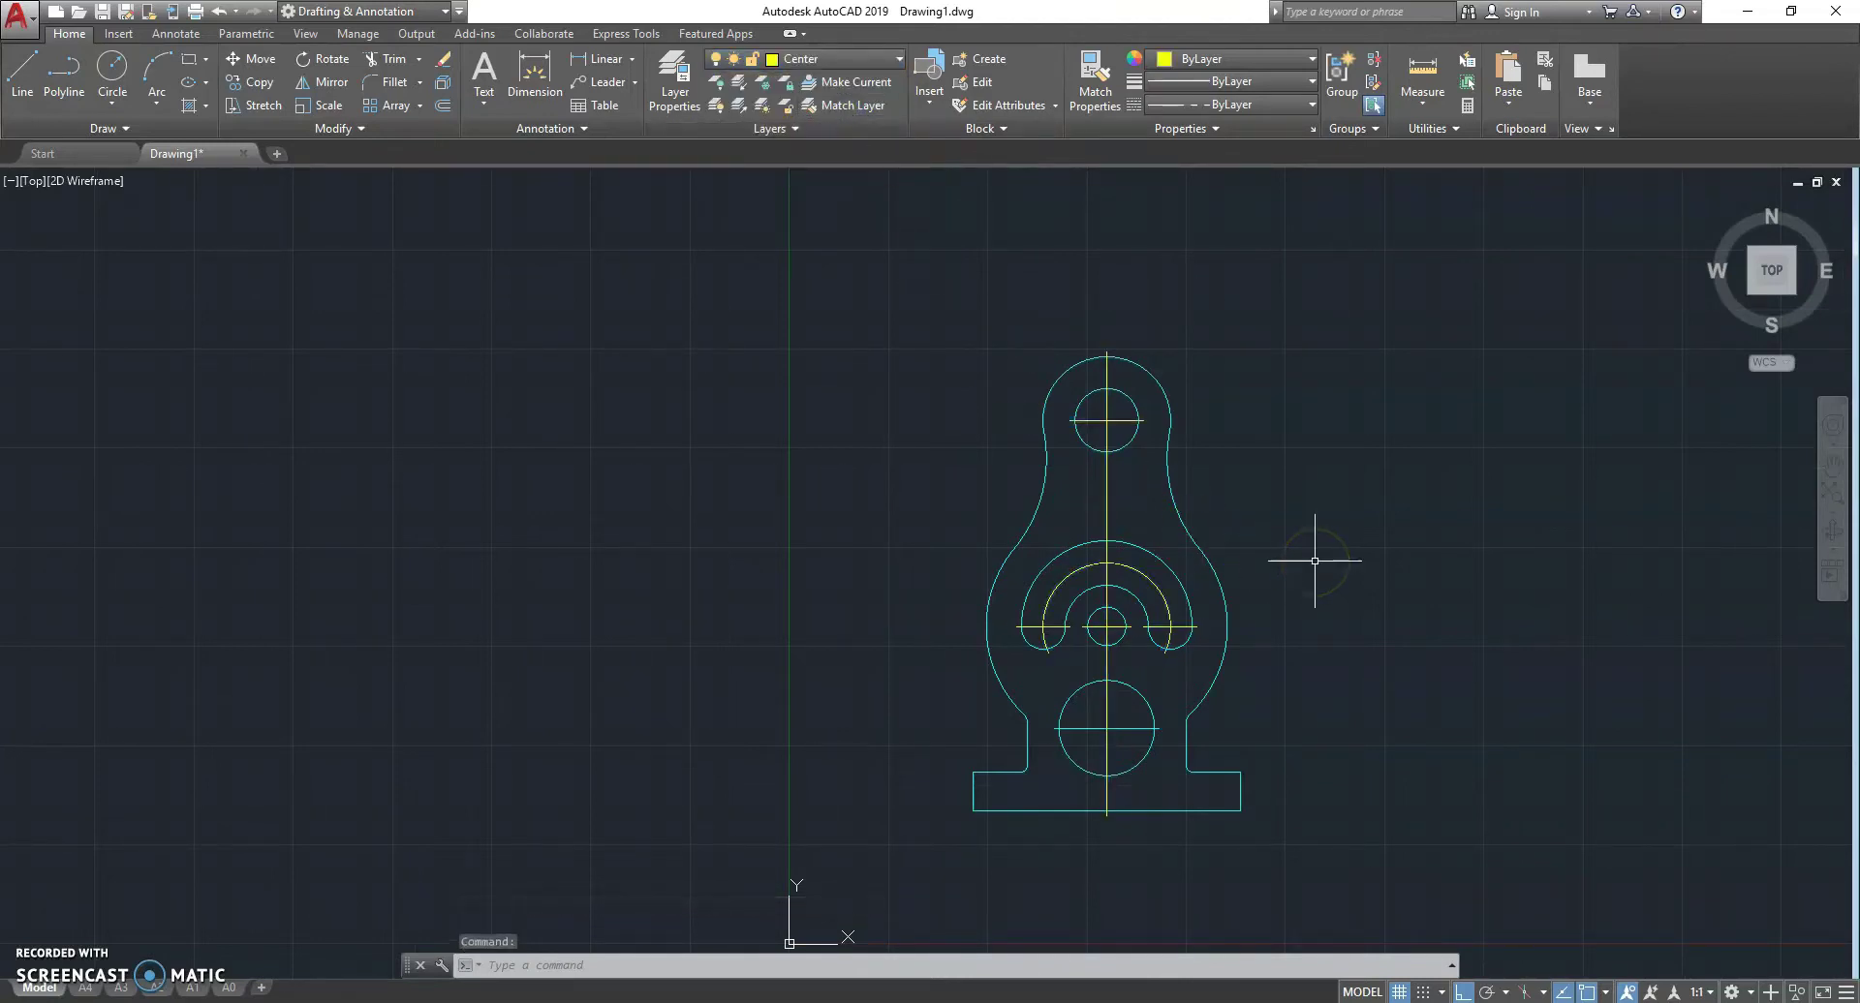
{"action": "left_click", "coordinate": [1123, 438]}
{"action": "left_click", "coordinate": [834, 291]}
{"action": "left_click", "coordinate": [1329, 923]}
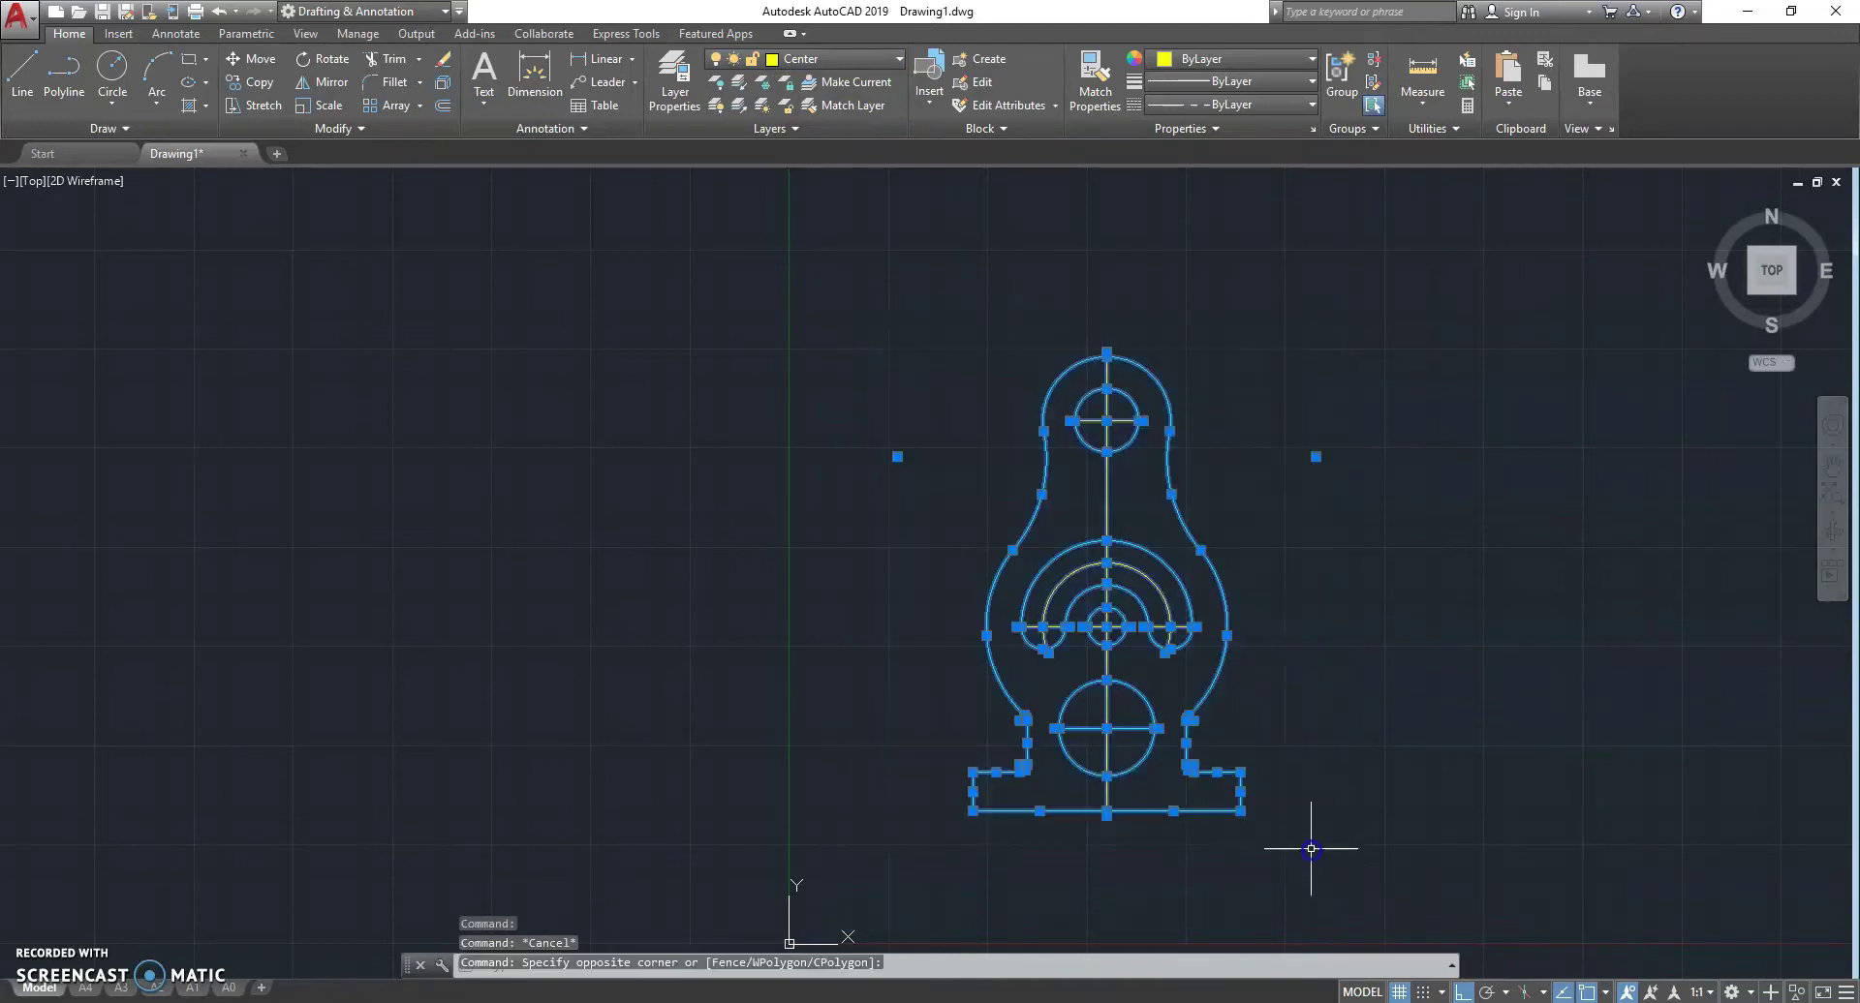
{"action": "type", "text": "pr"}
{"action": "key", "text": "Return"}
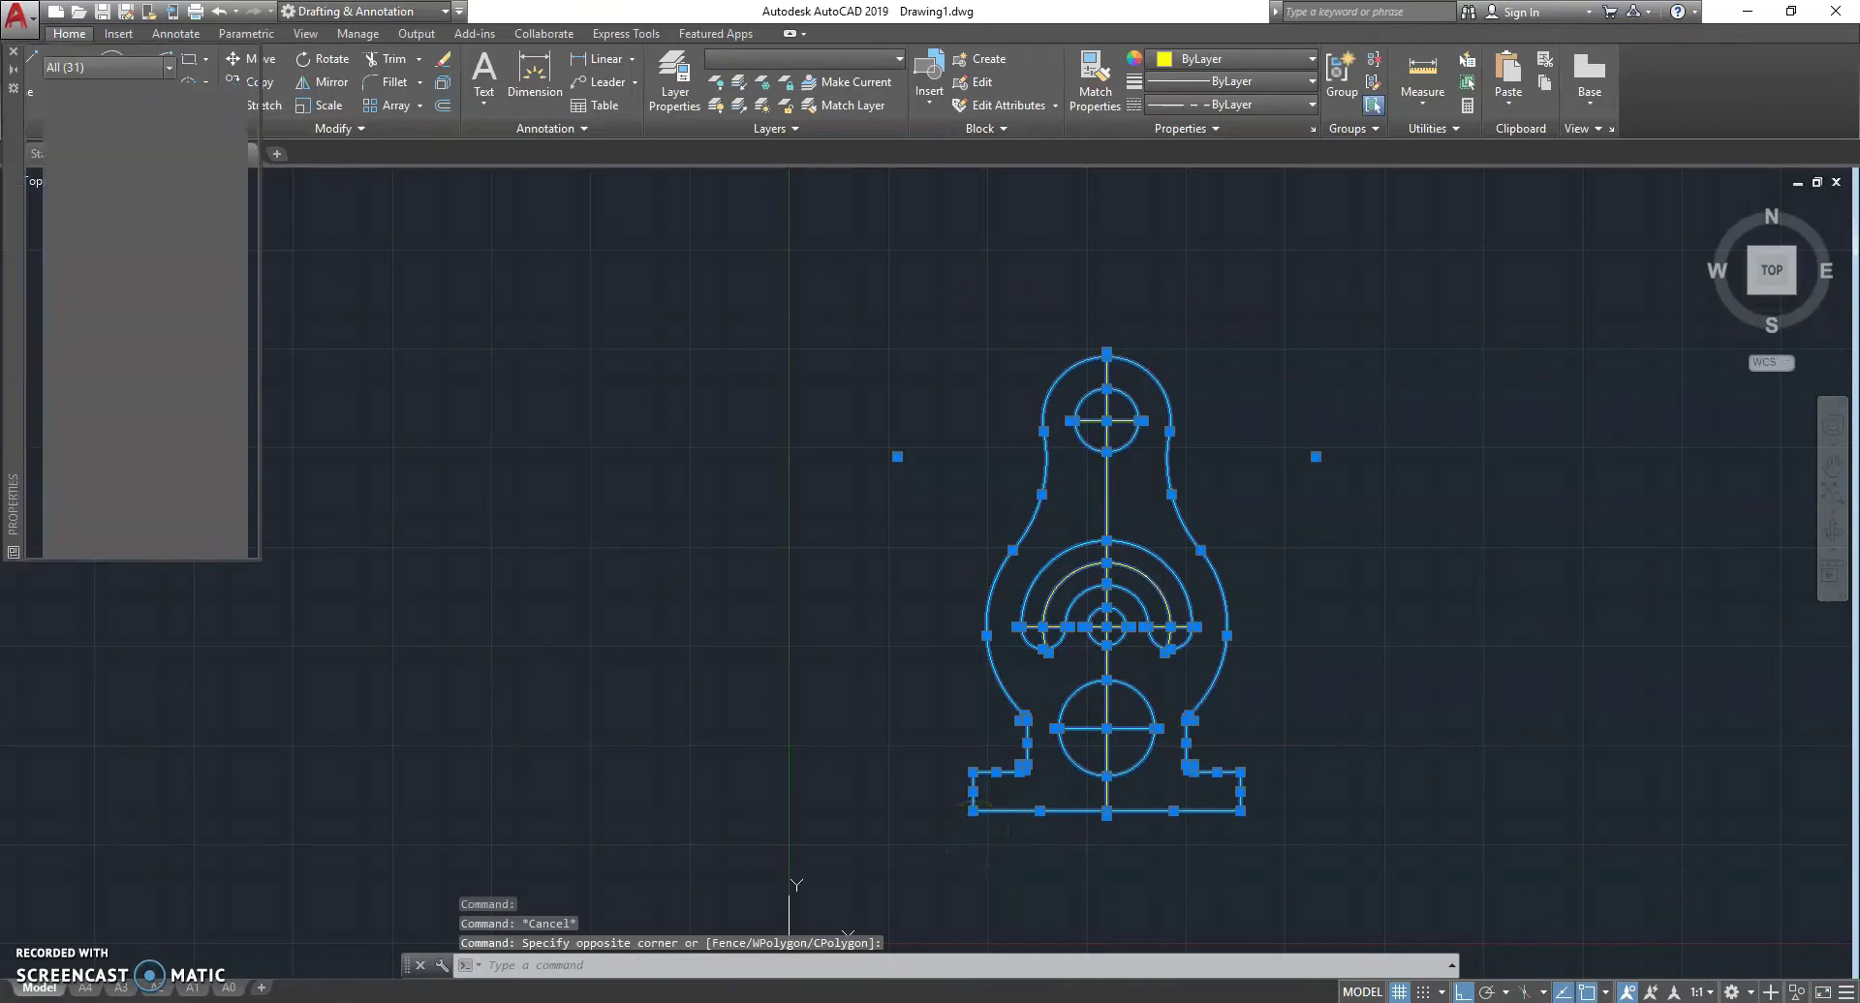
{"action": "left_click", "coordinate": [175, 166]}
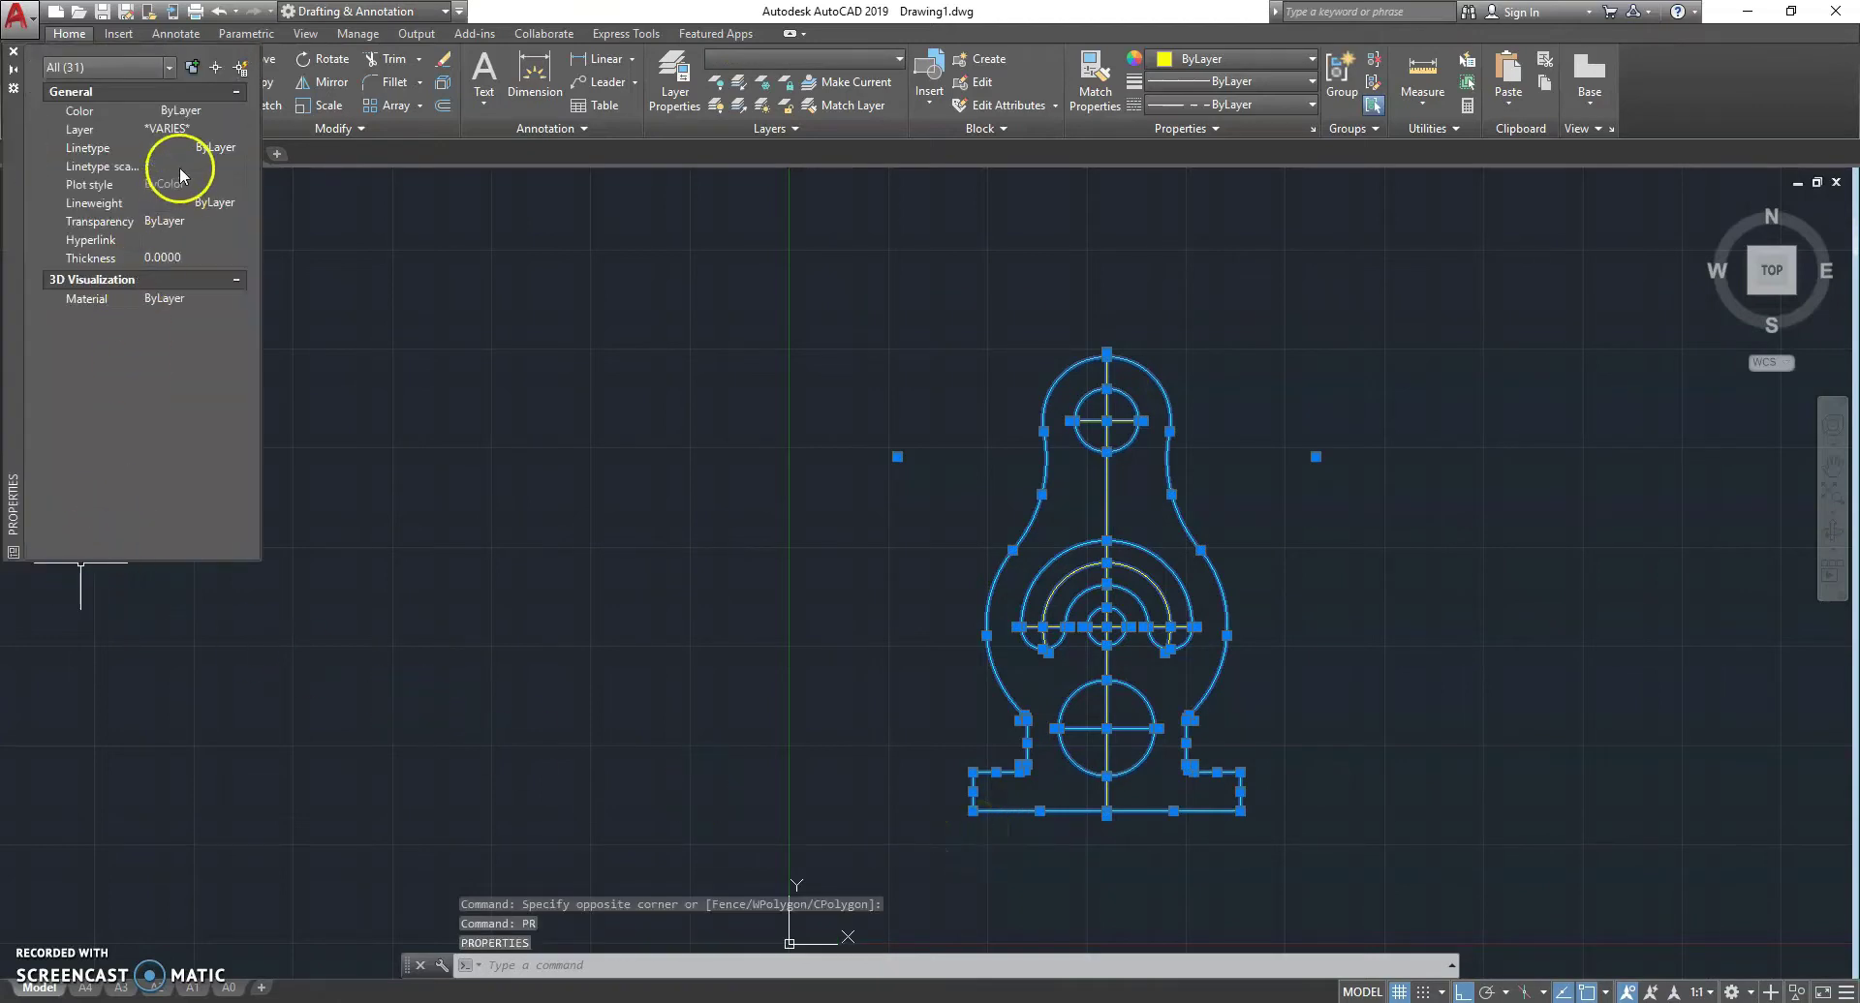
{"action": "left_click", "coordinate": [167, 174]}
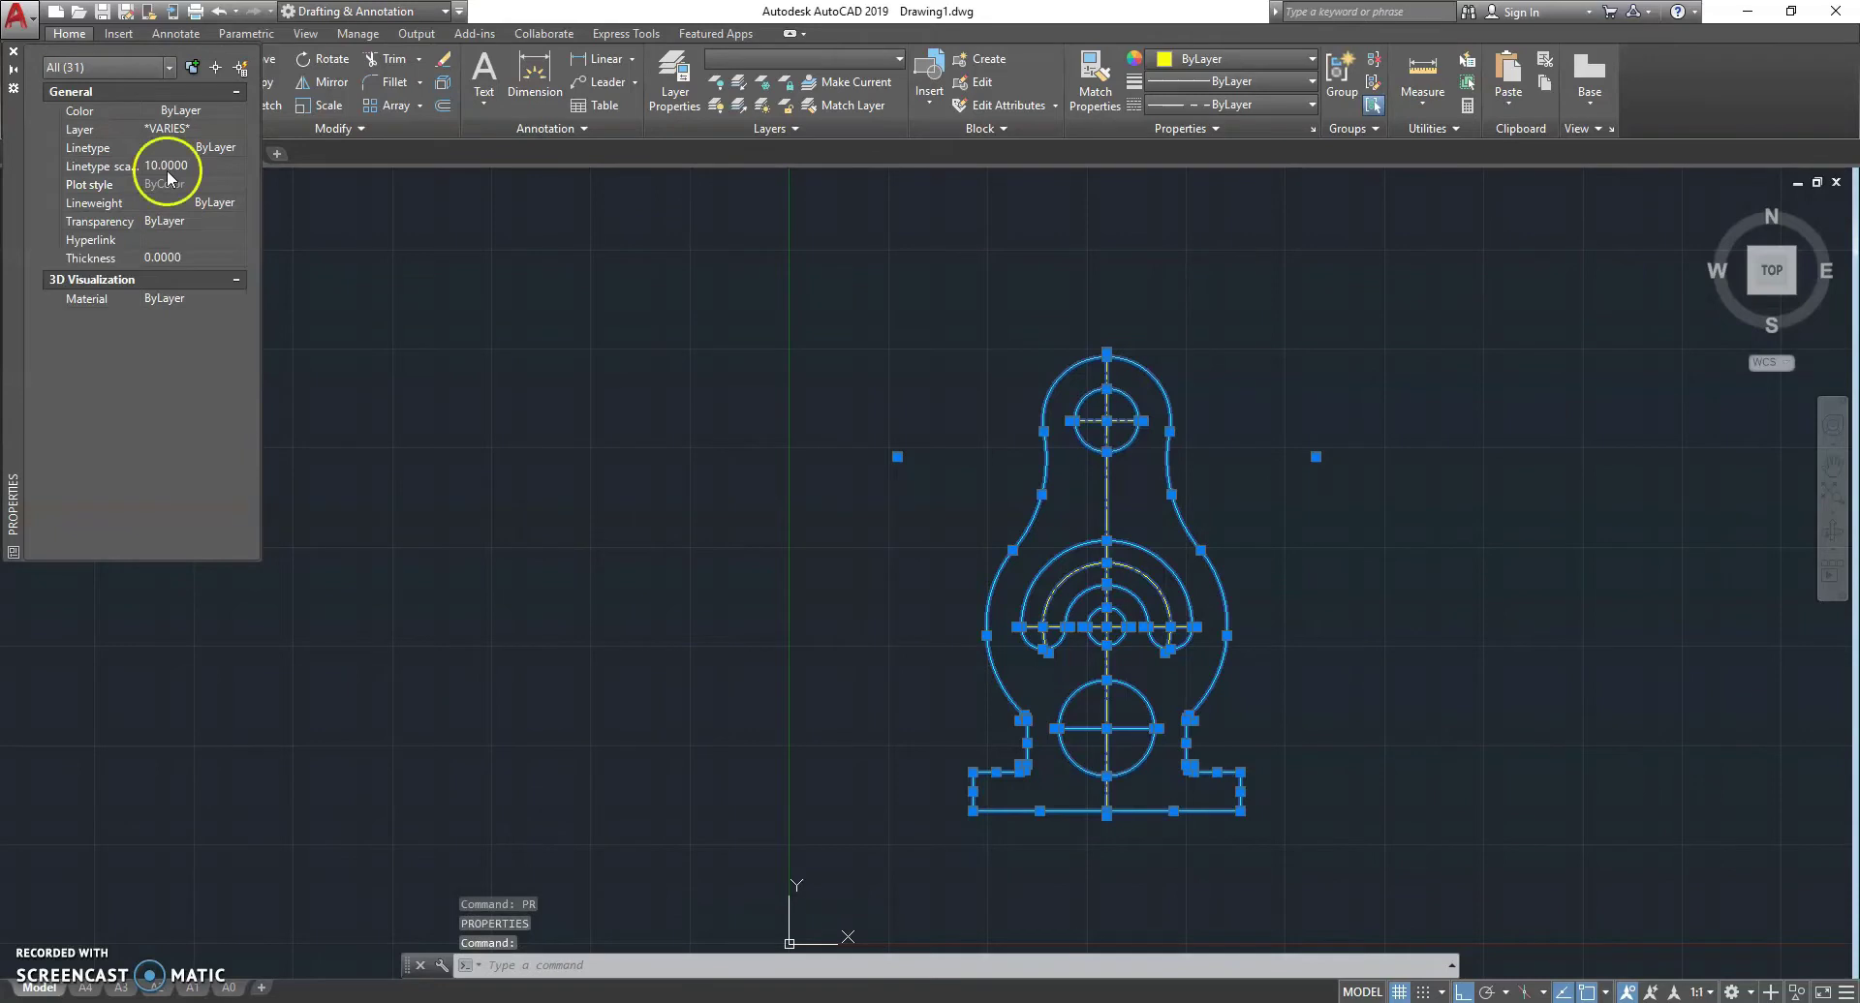
{"action": "left_click", "coordinate": [13, 51]}
{"action": "key", "text": "Escape"}
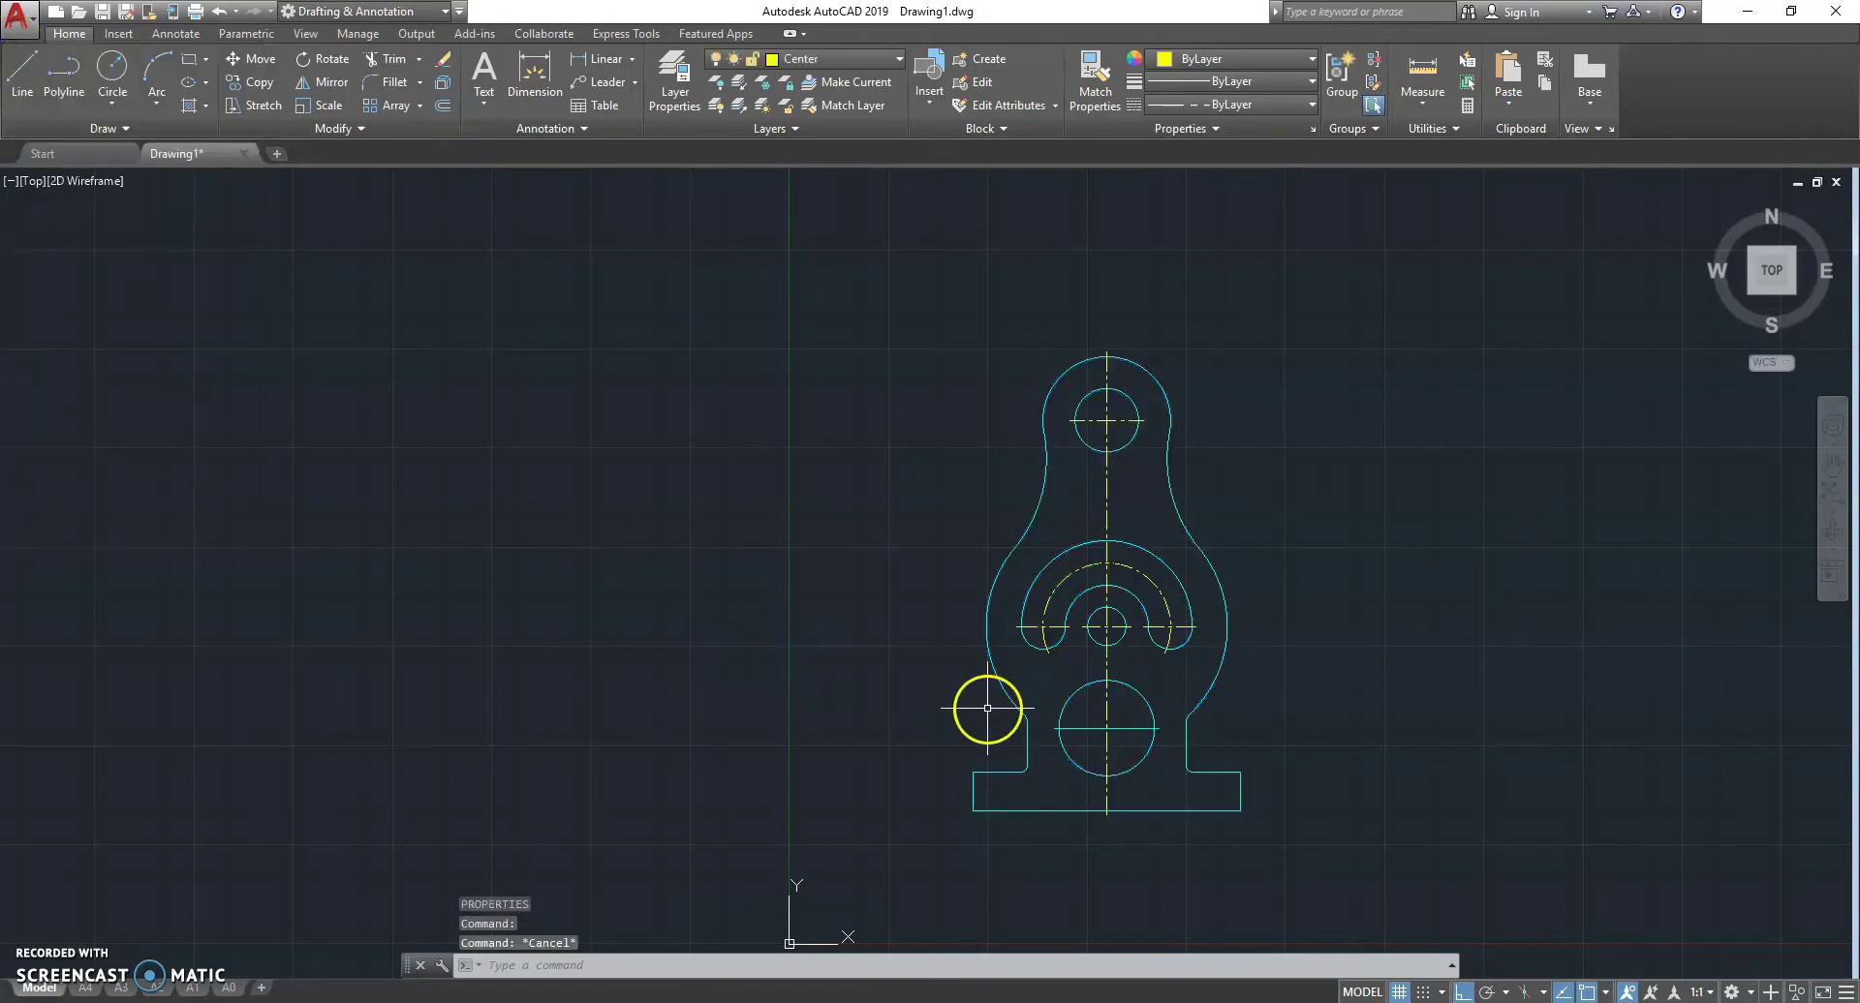
{"action": "middle_click_drag", "start_coordinate": [1050, 684], "coordinate": [941, 683]}
{"action": "scroll", "coordinate": [998, 600], "scroll_direction": "up", "scroll_amount": 3}
- Make layer 0 current and switch off the Center layer to hide the centre lines
{"action": "scroll", "coordinate": [998, 600], "scroll_direction": "down", "scroll_amount": 3}
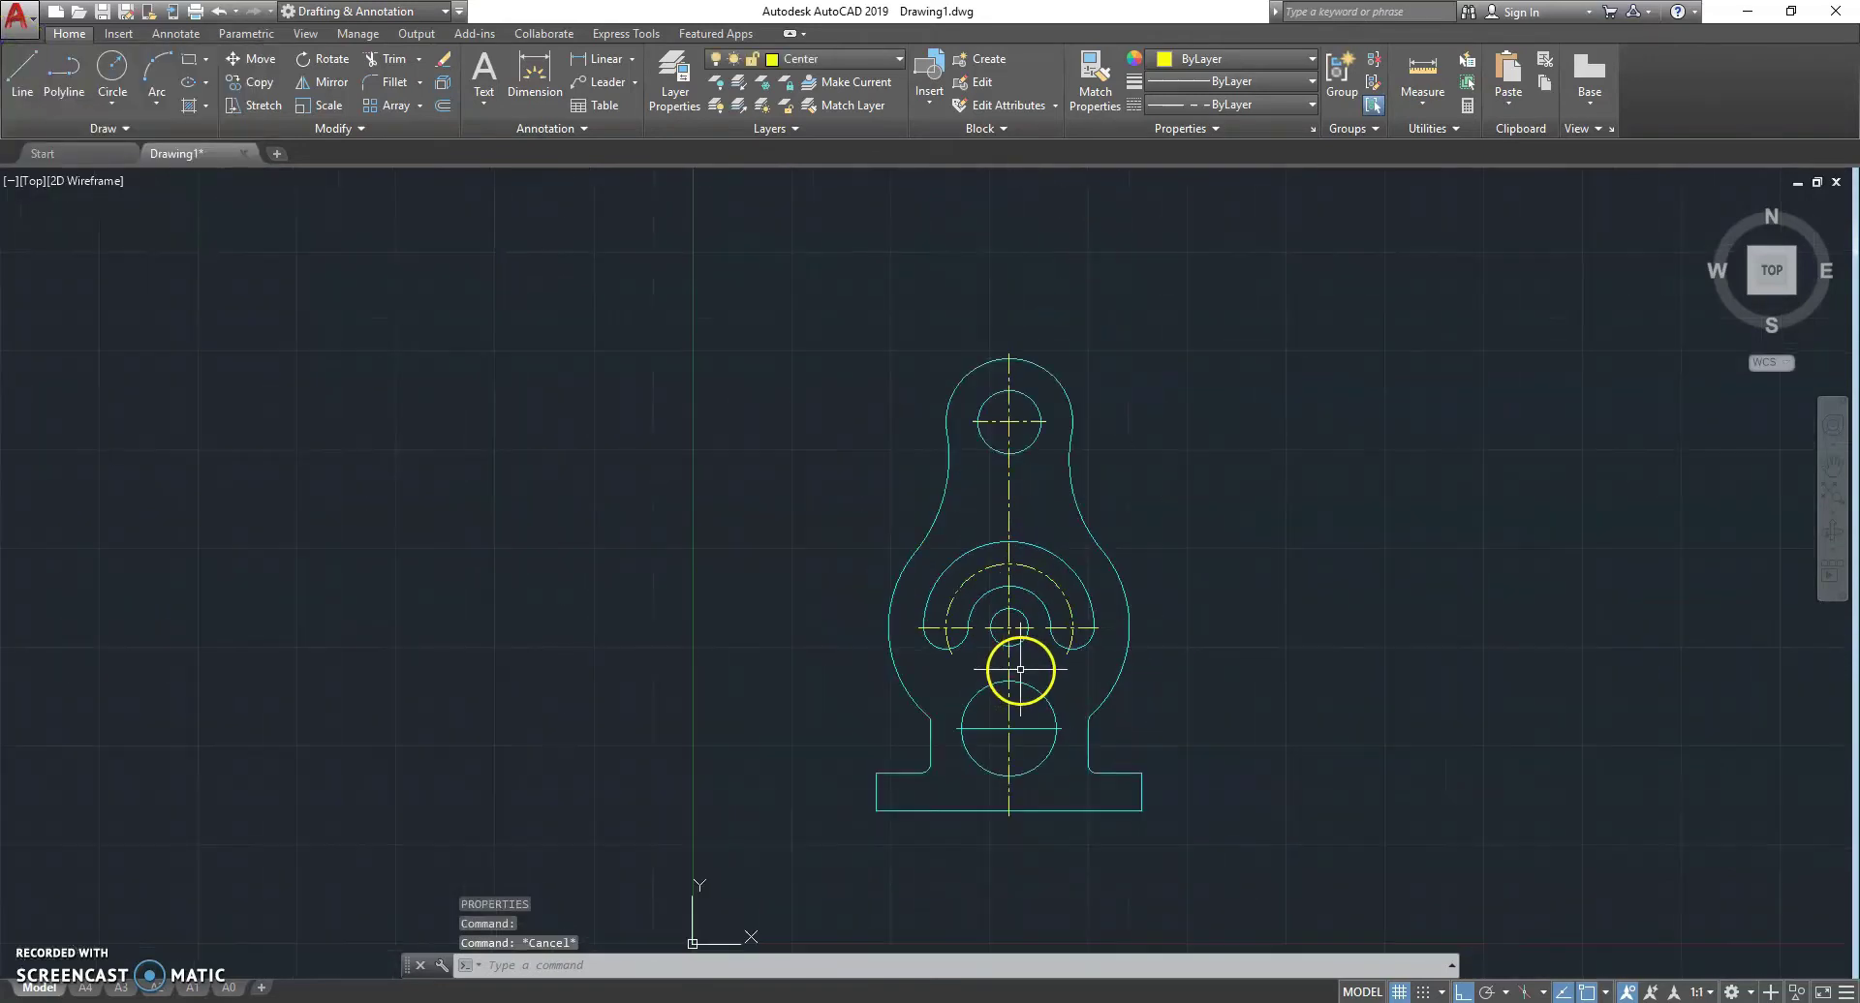
{"action": "left_click", "coordinate": [871, 56]}
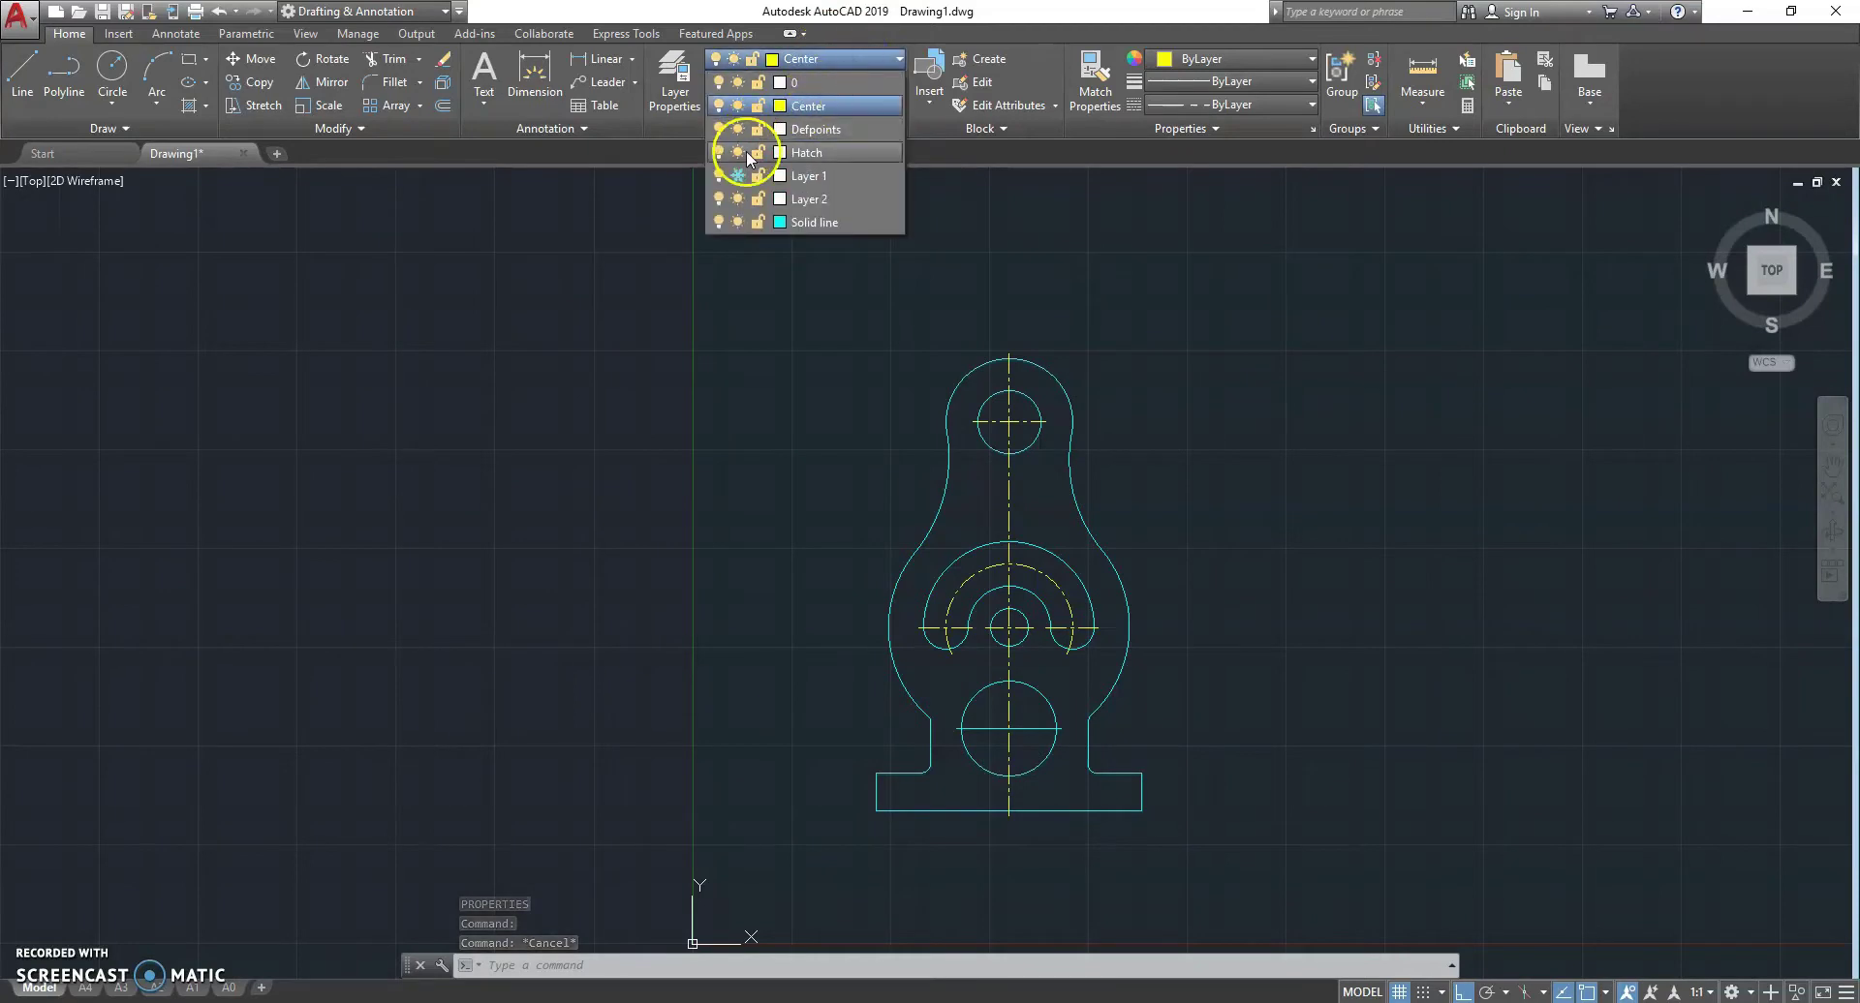
{"action": "left_click", "coordinate": [718, 106]}
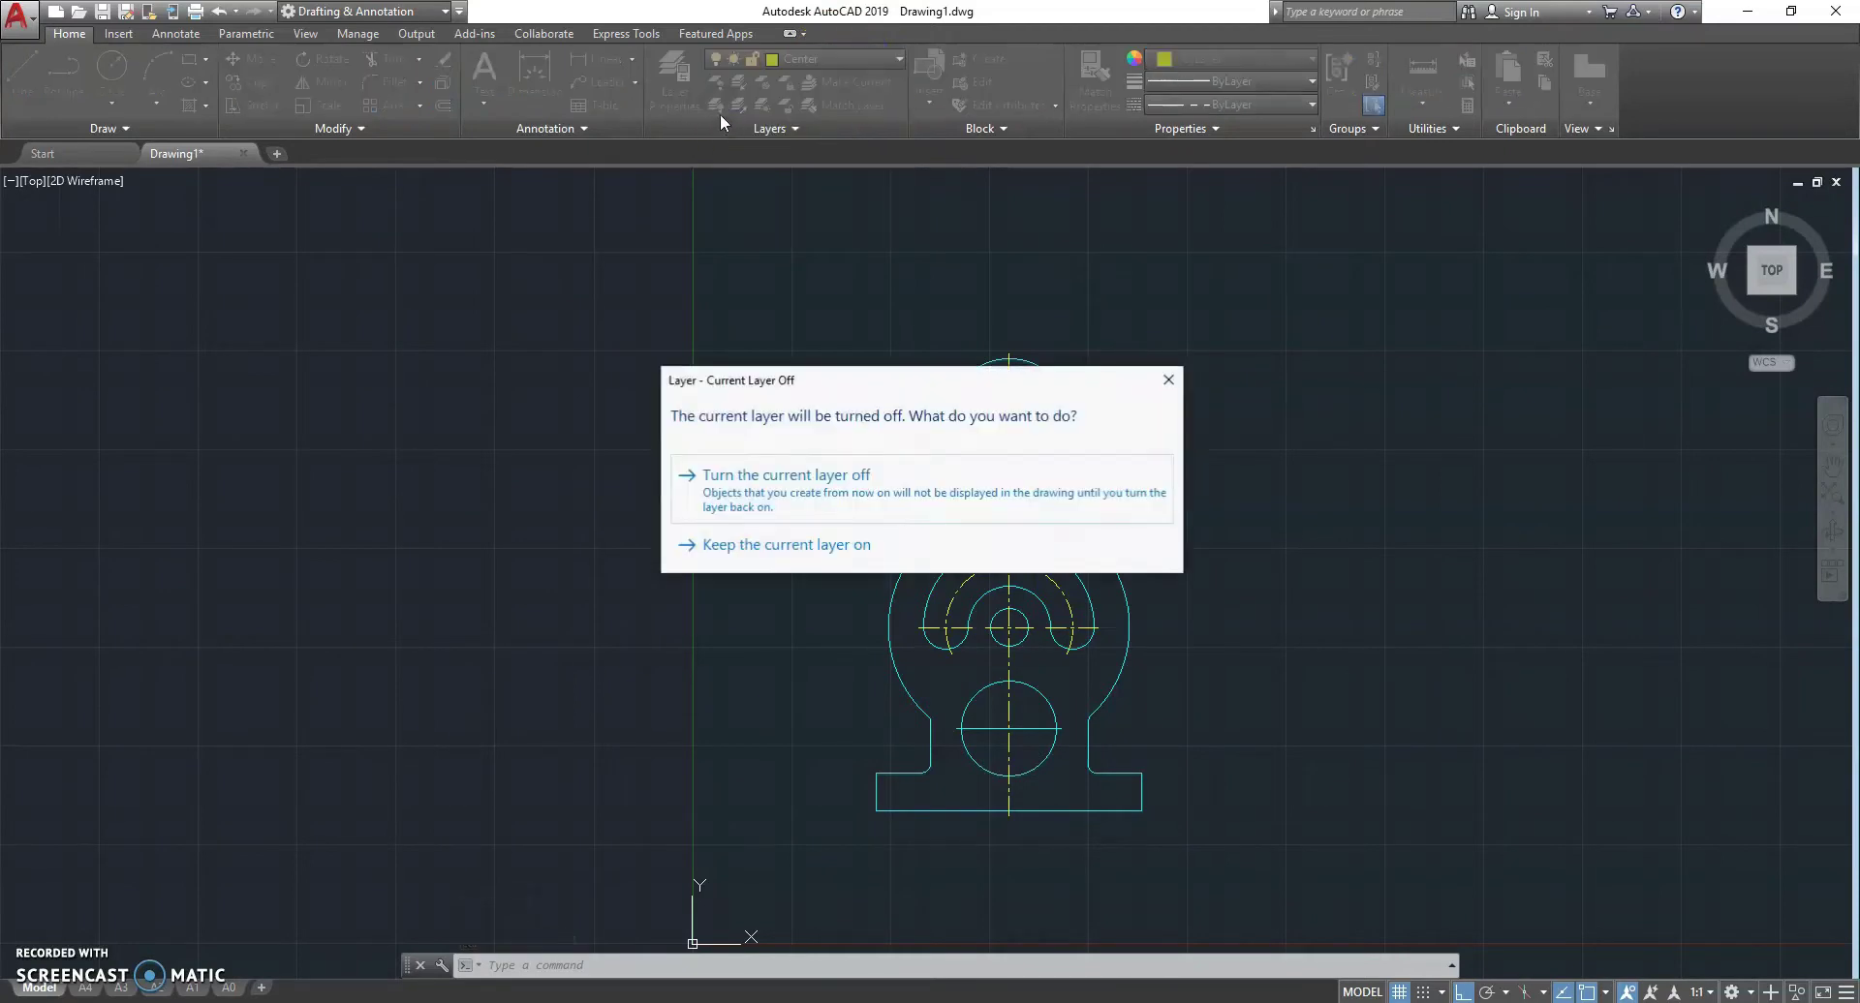
{"action": "left_click", "coordinate": [778, 543]}
{"action": "left_click", "coordinate": [837, 79]}
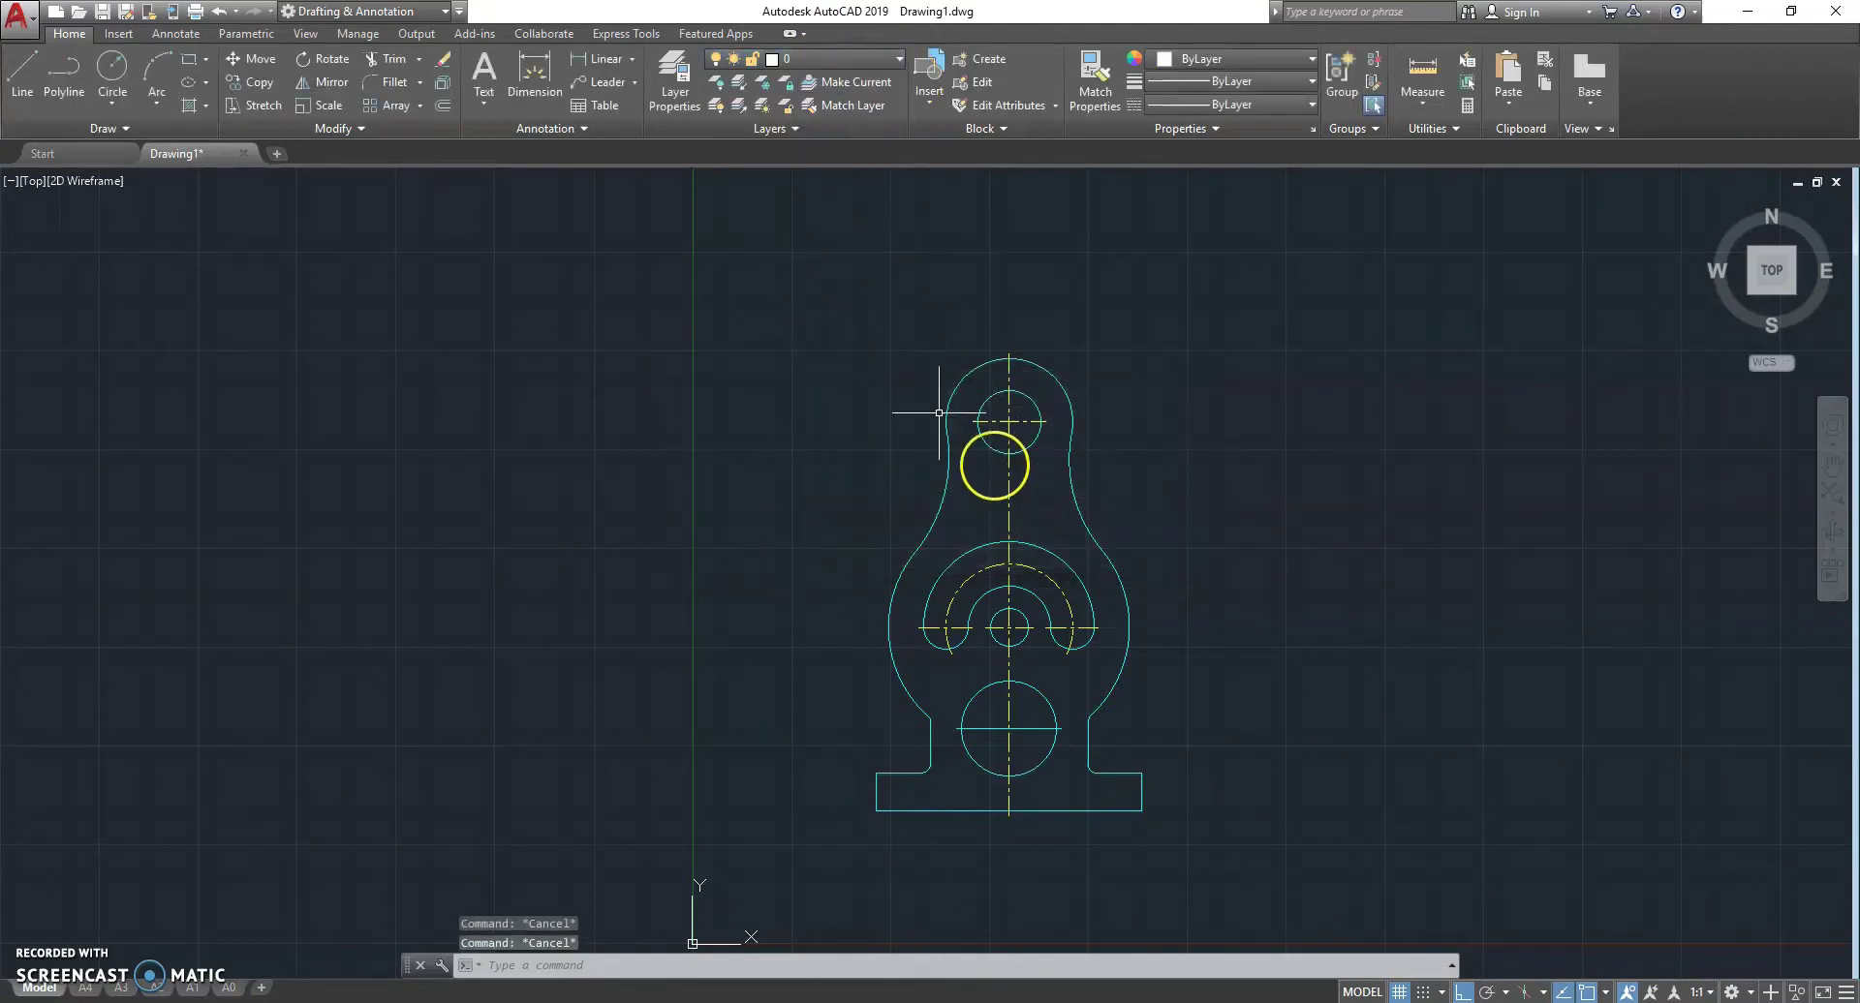
{"action": "left_click", "coordinate": [857, 59]}
{"action": "left_click", "coordinate": [718, 105]}
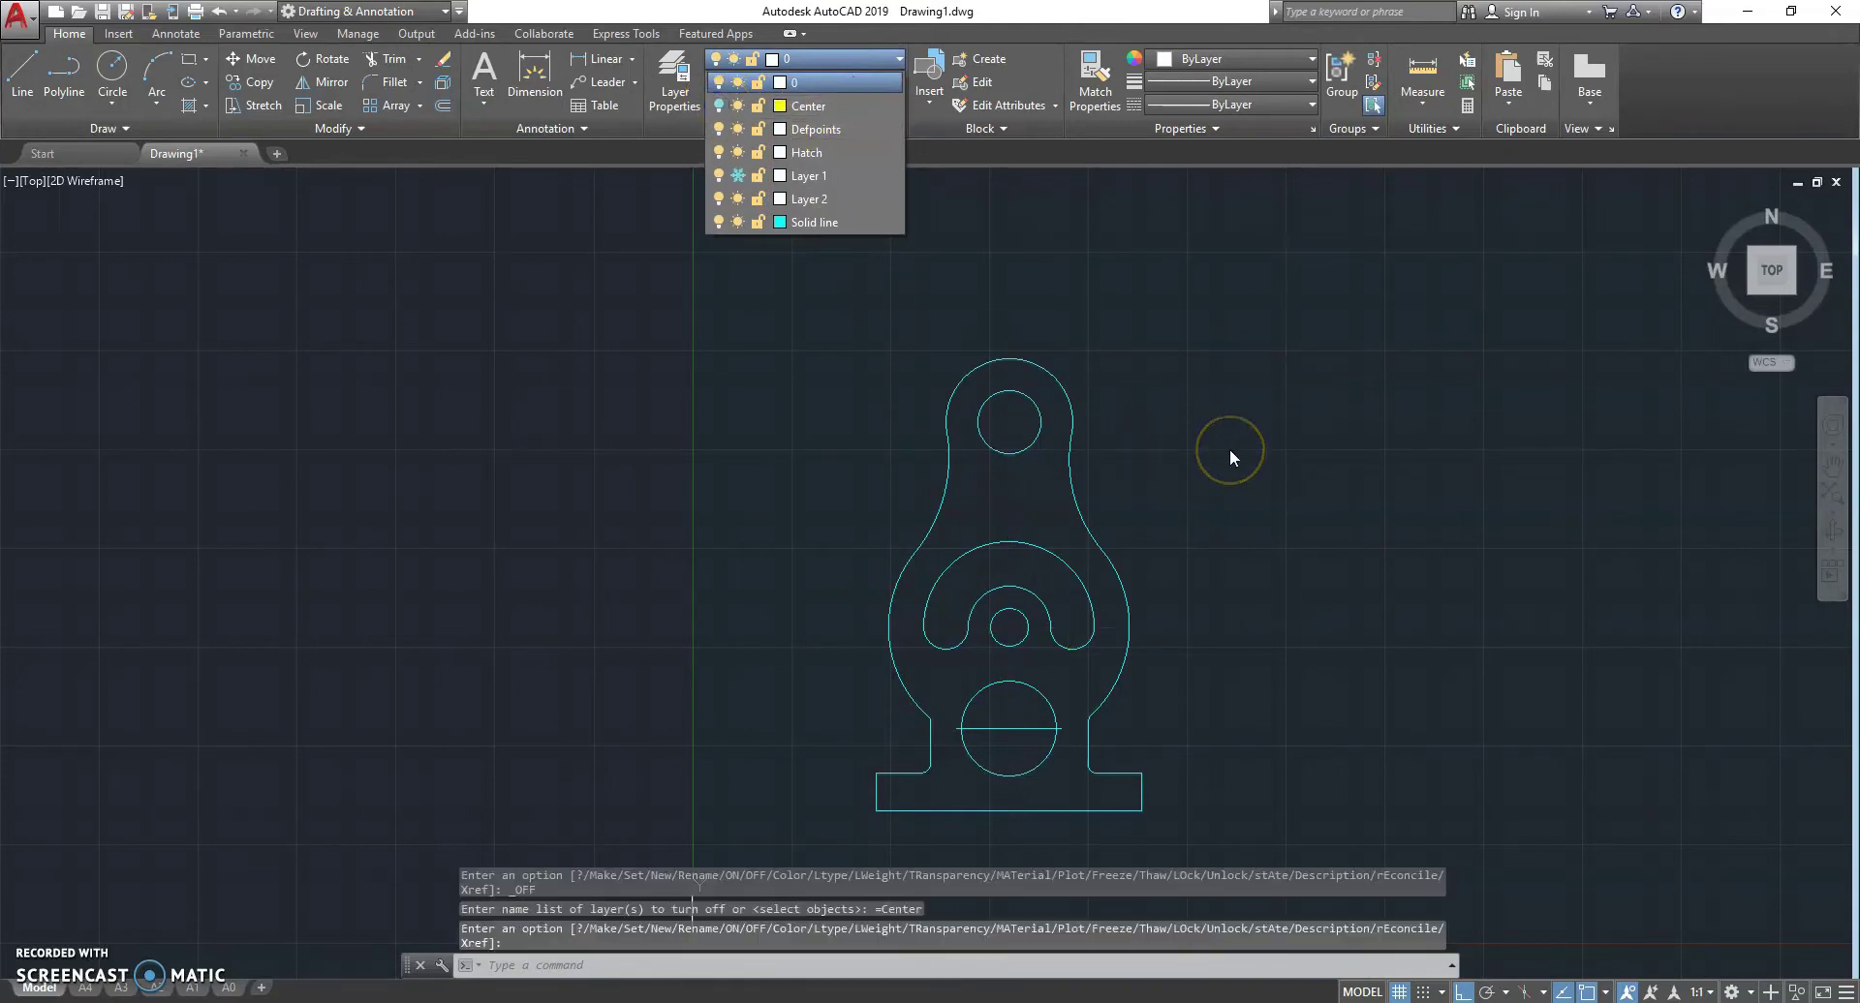
{"action": "left_click", "coordinate": [1289, 524]}
{"action": "type", "text": "la"}
{"action": "left_click", "coordinate": [1216, 516]}
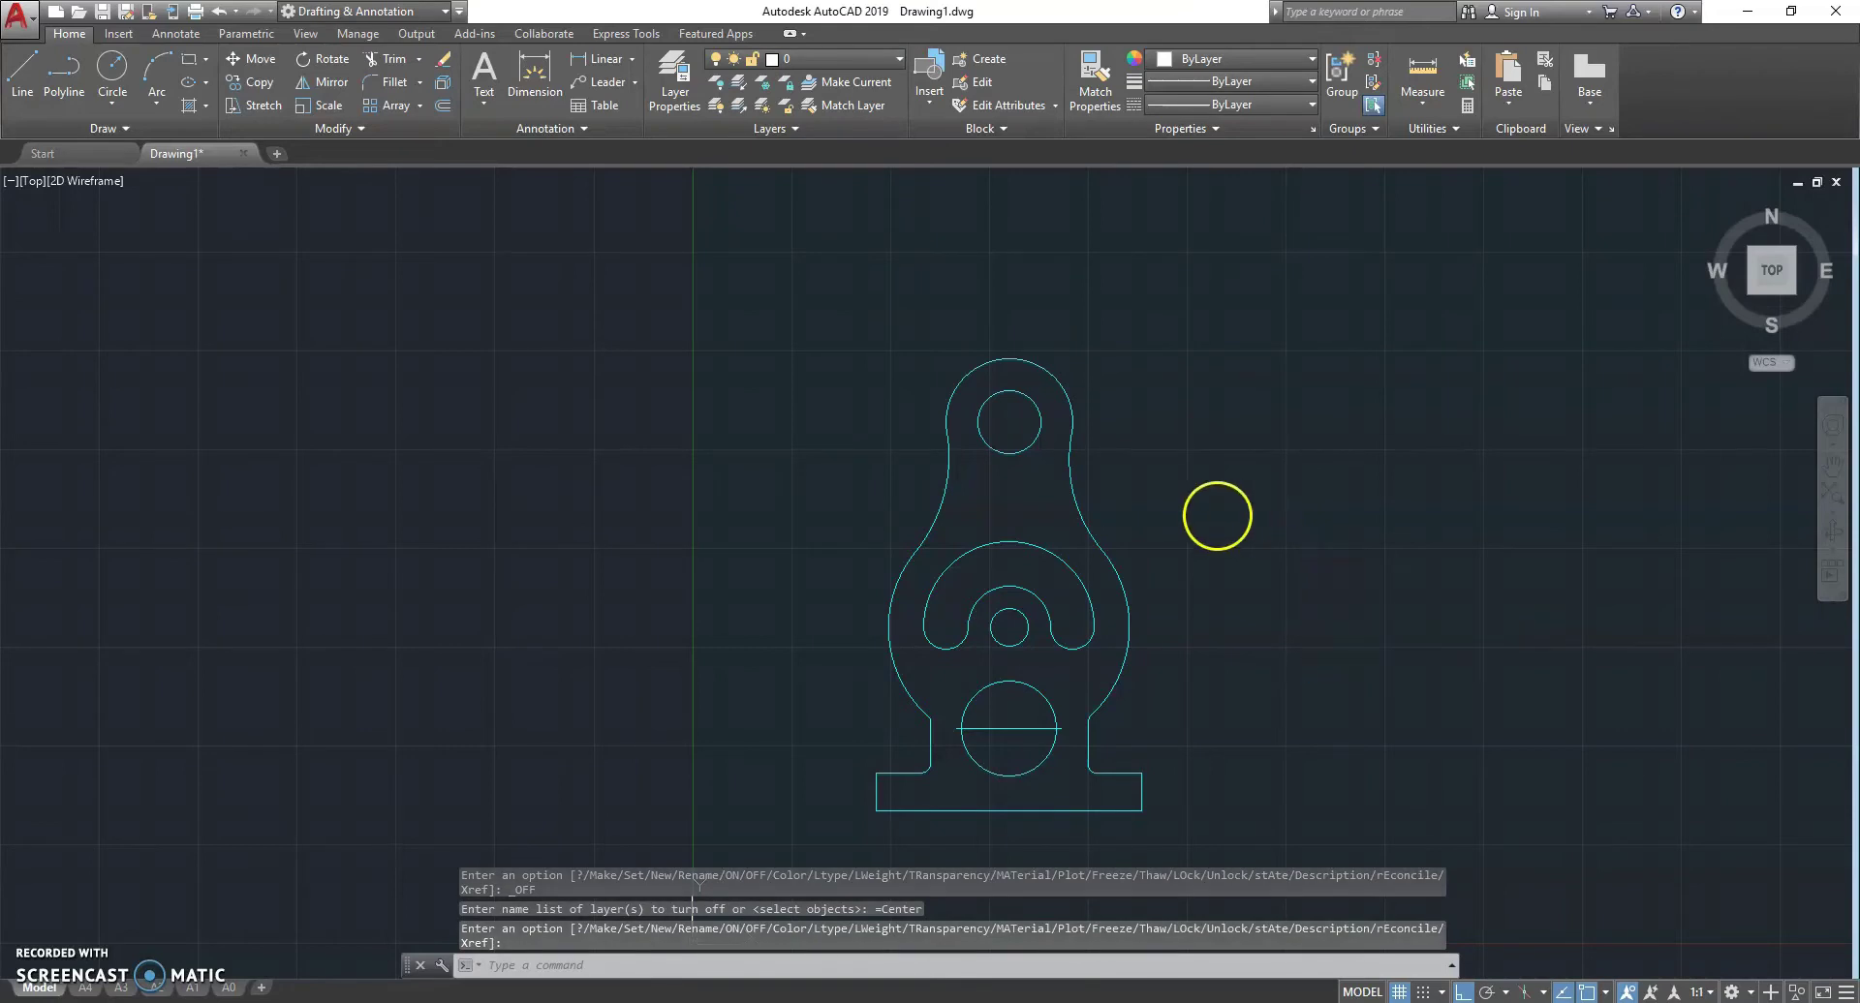
- Fill the part body with ANSI31 hatch at scale 50, then turn the Center layer back on
{"action": "type", "text": "h"}
{"action": "key", "text": "Return"}
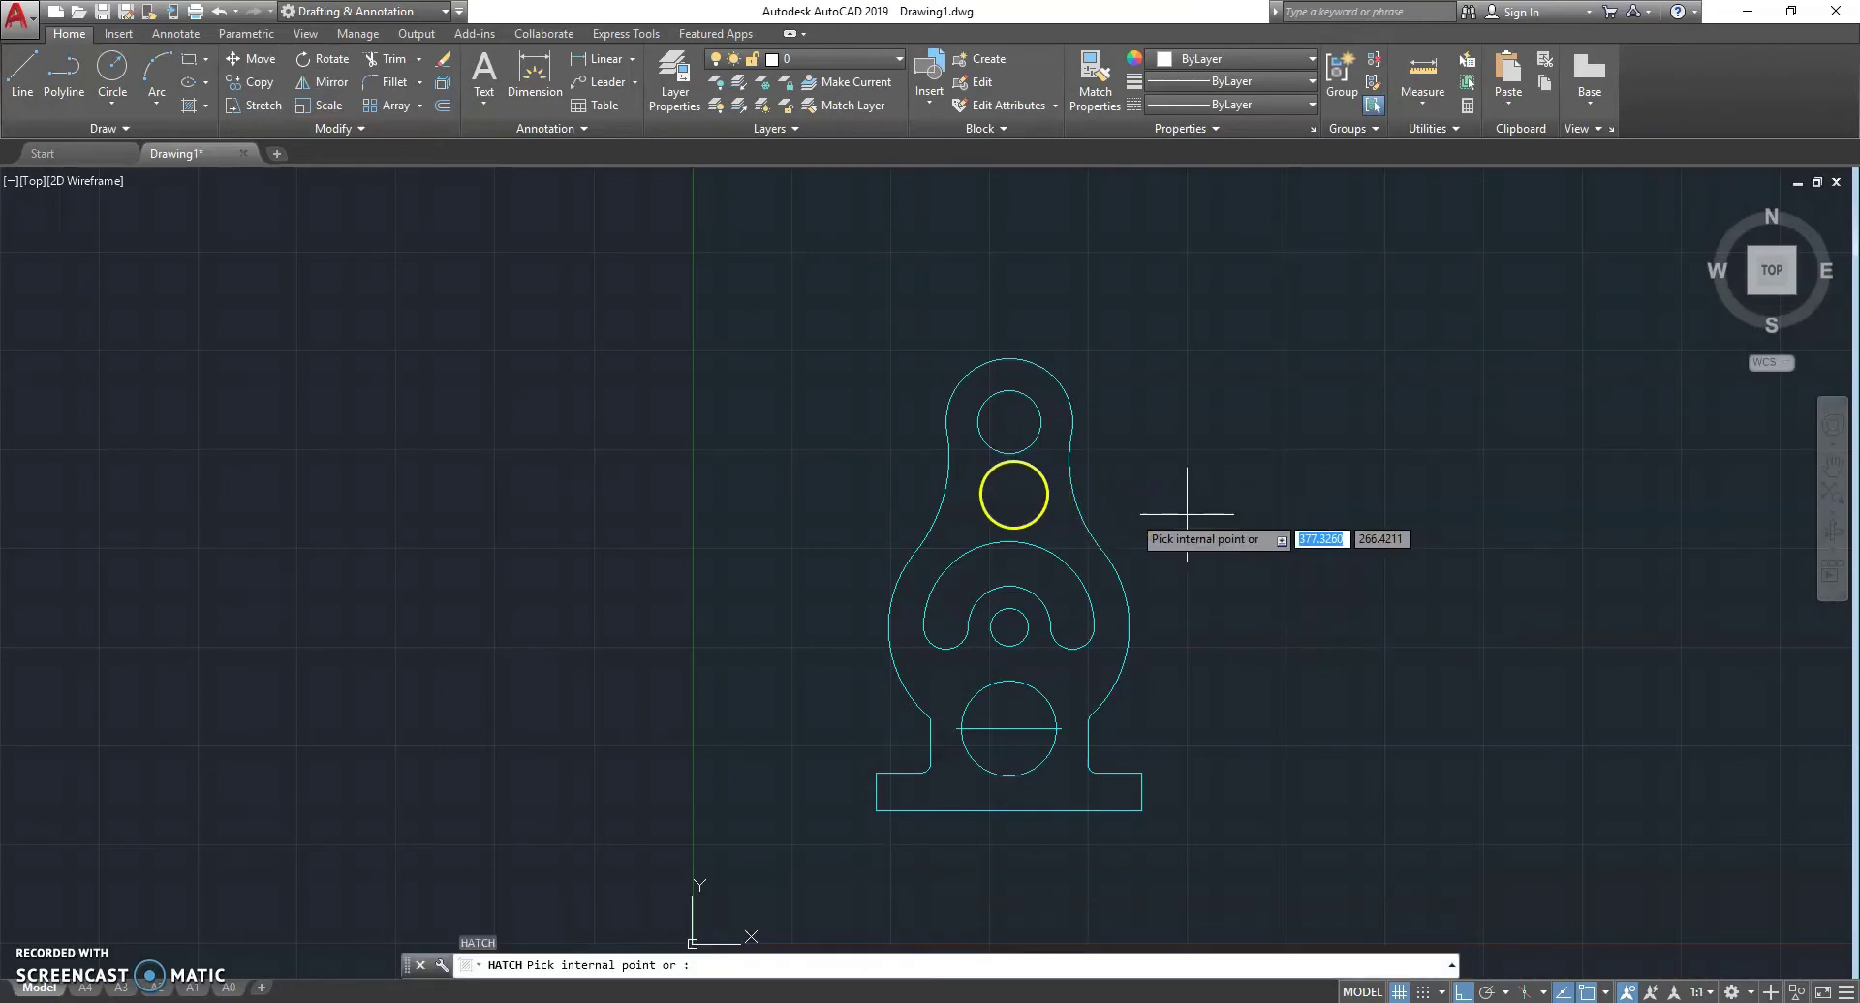
{"action": "left_click", "coordinate": [990, 492]}
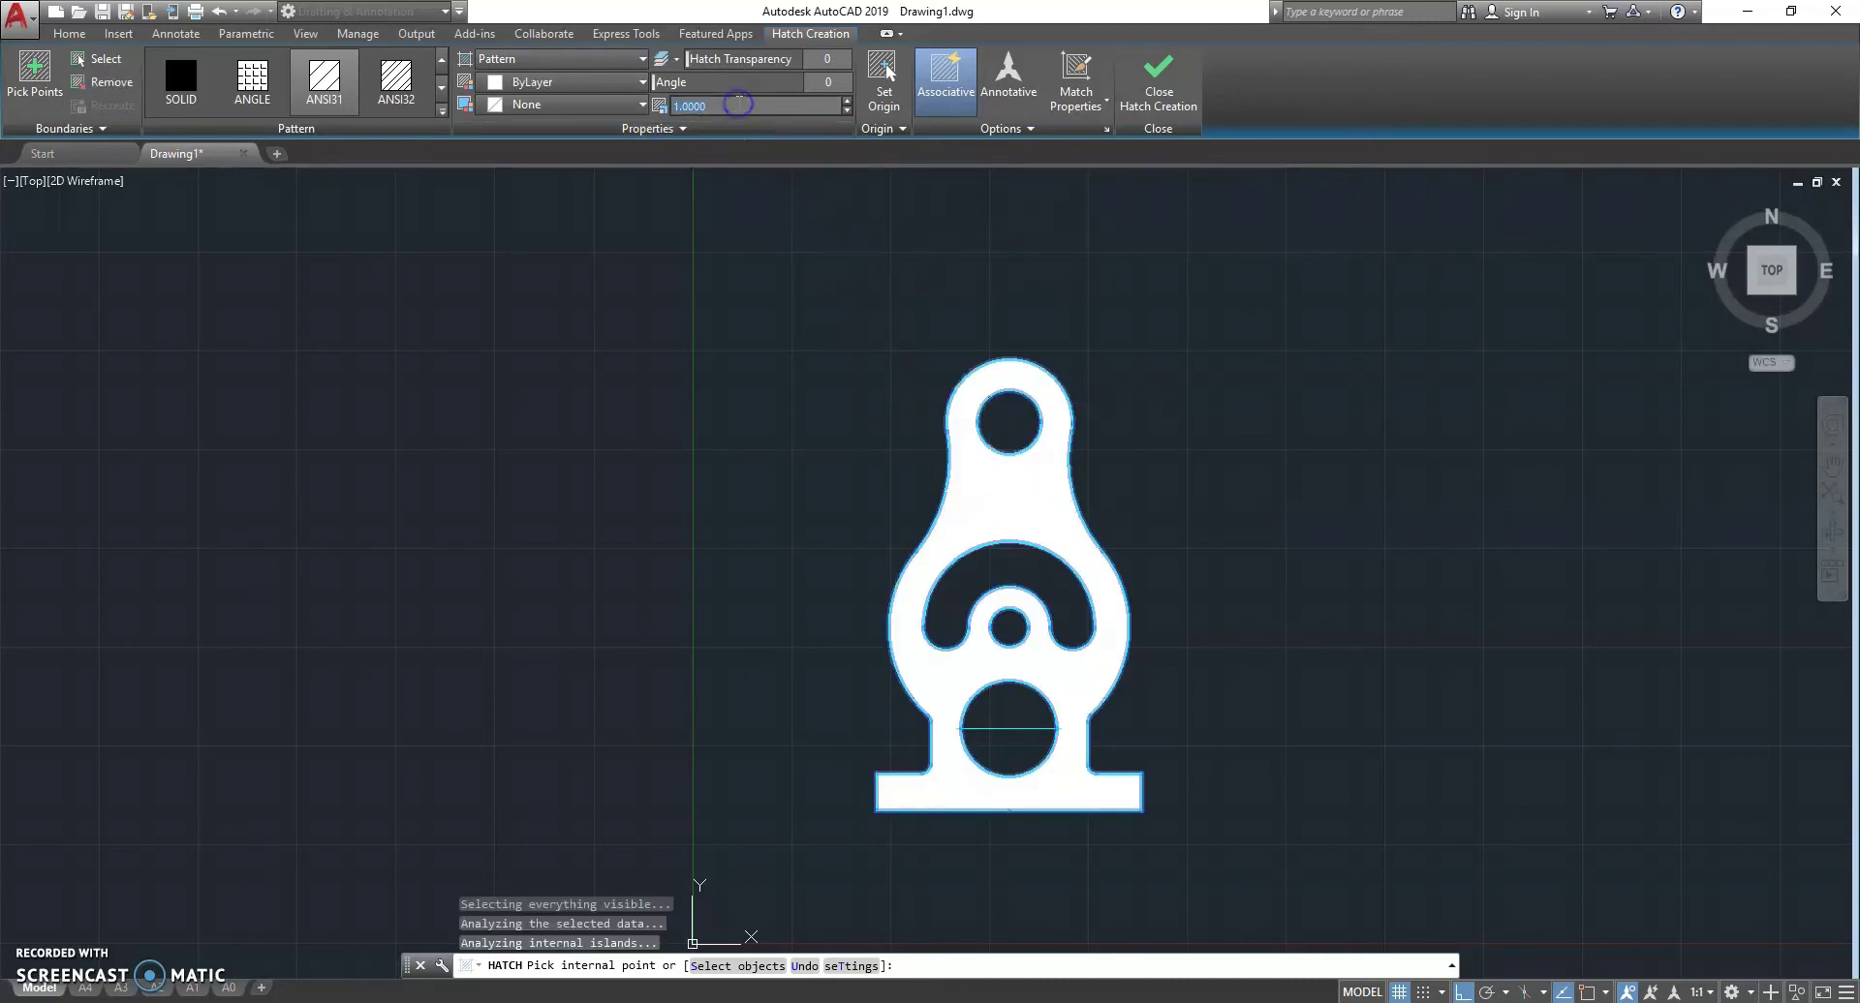
{"action": "key", "text": "Return"}
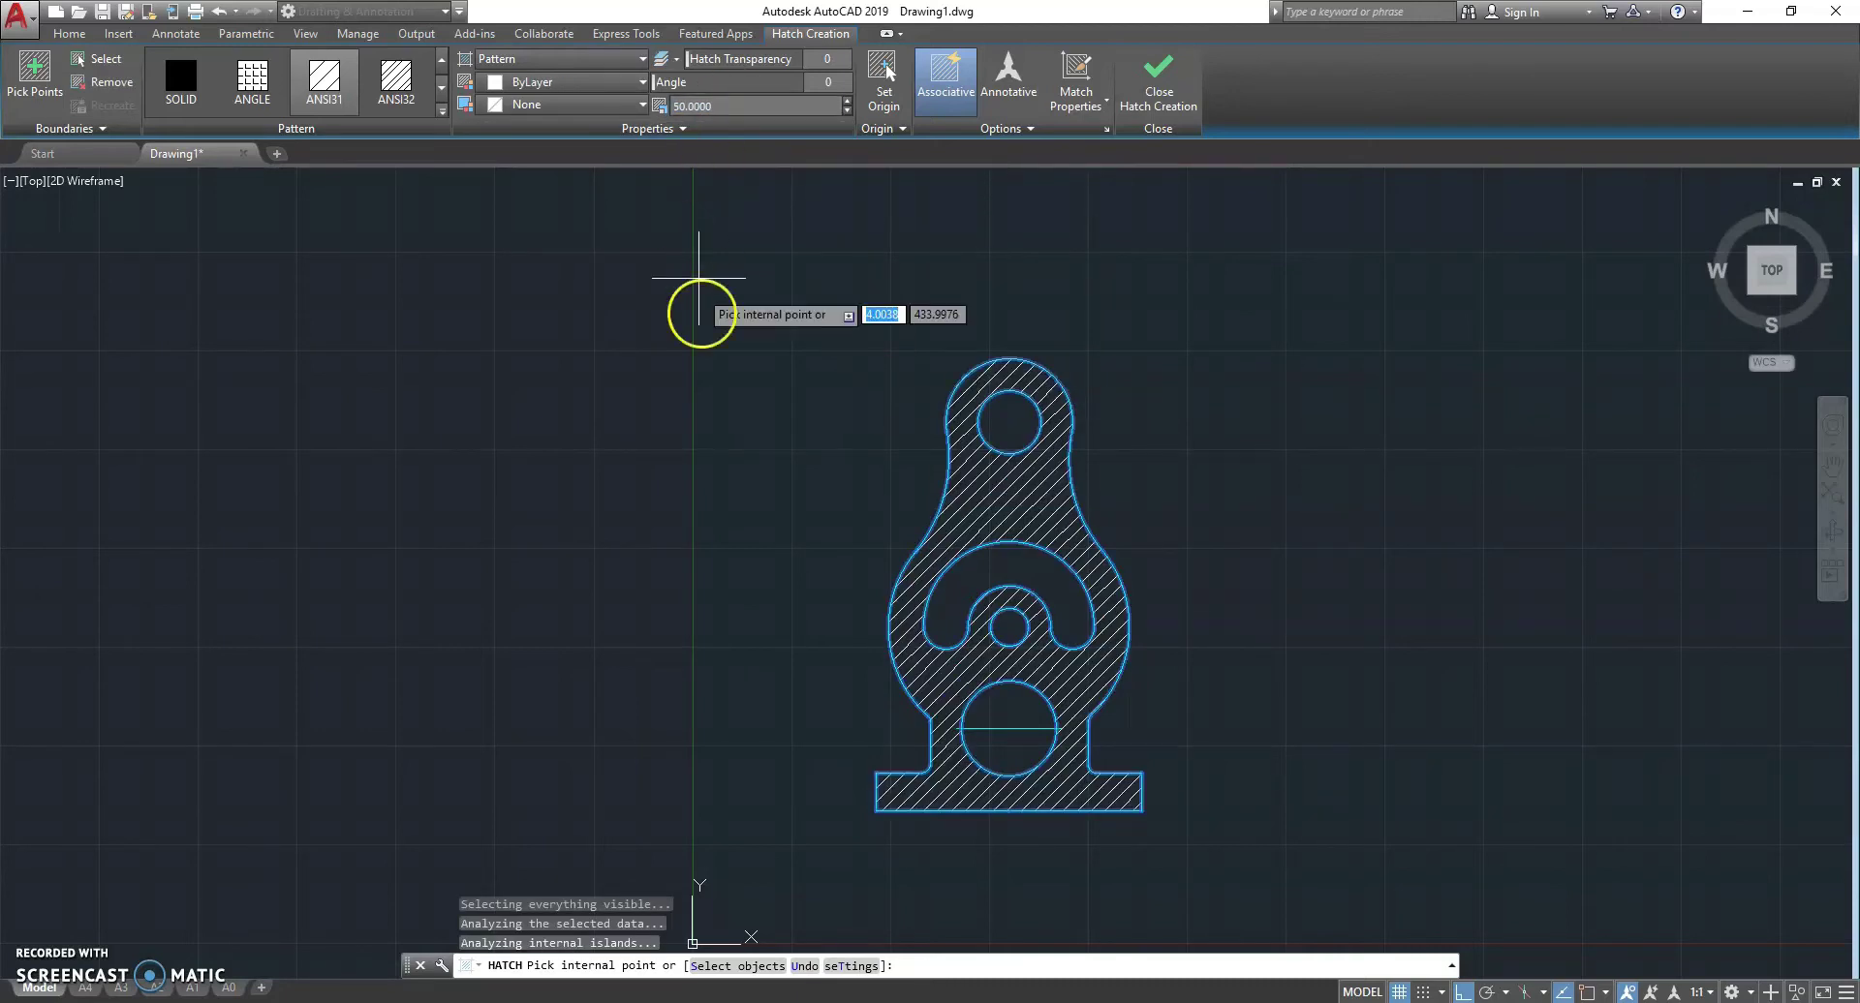
{"action": "key", "text": "Escape"}
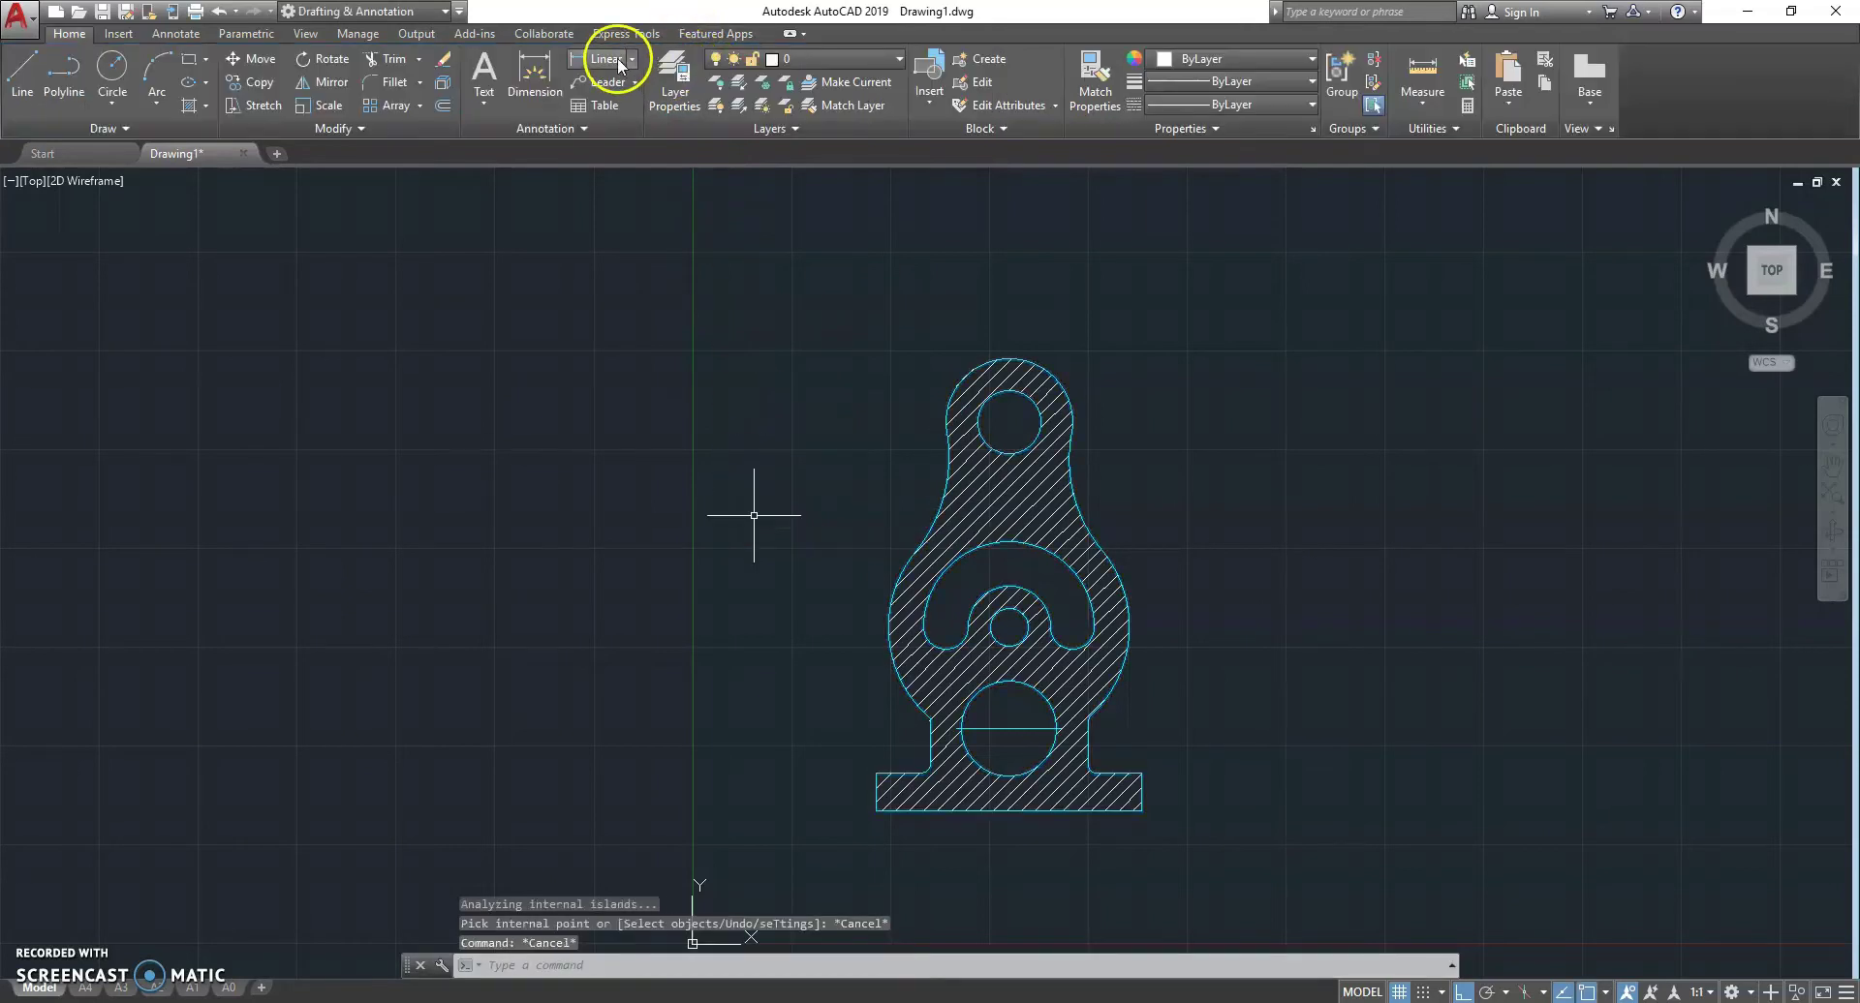
{"action": "left_click", "coordinate": [814, 60]}
{"action": "left_click", "coordinate": [719, 111]}
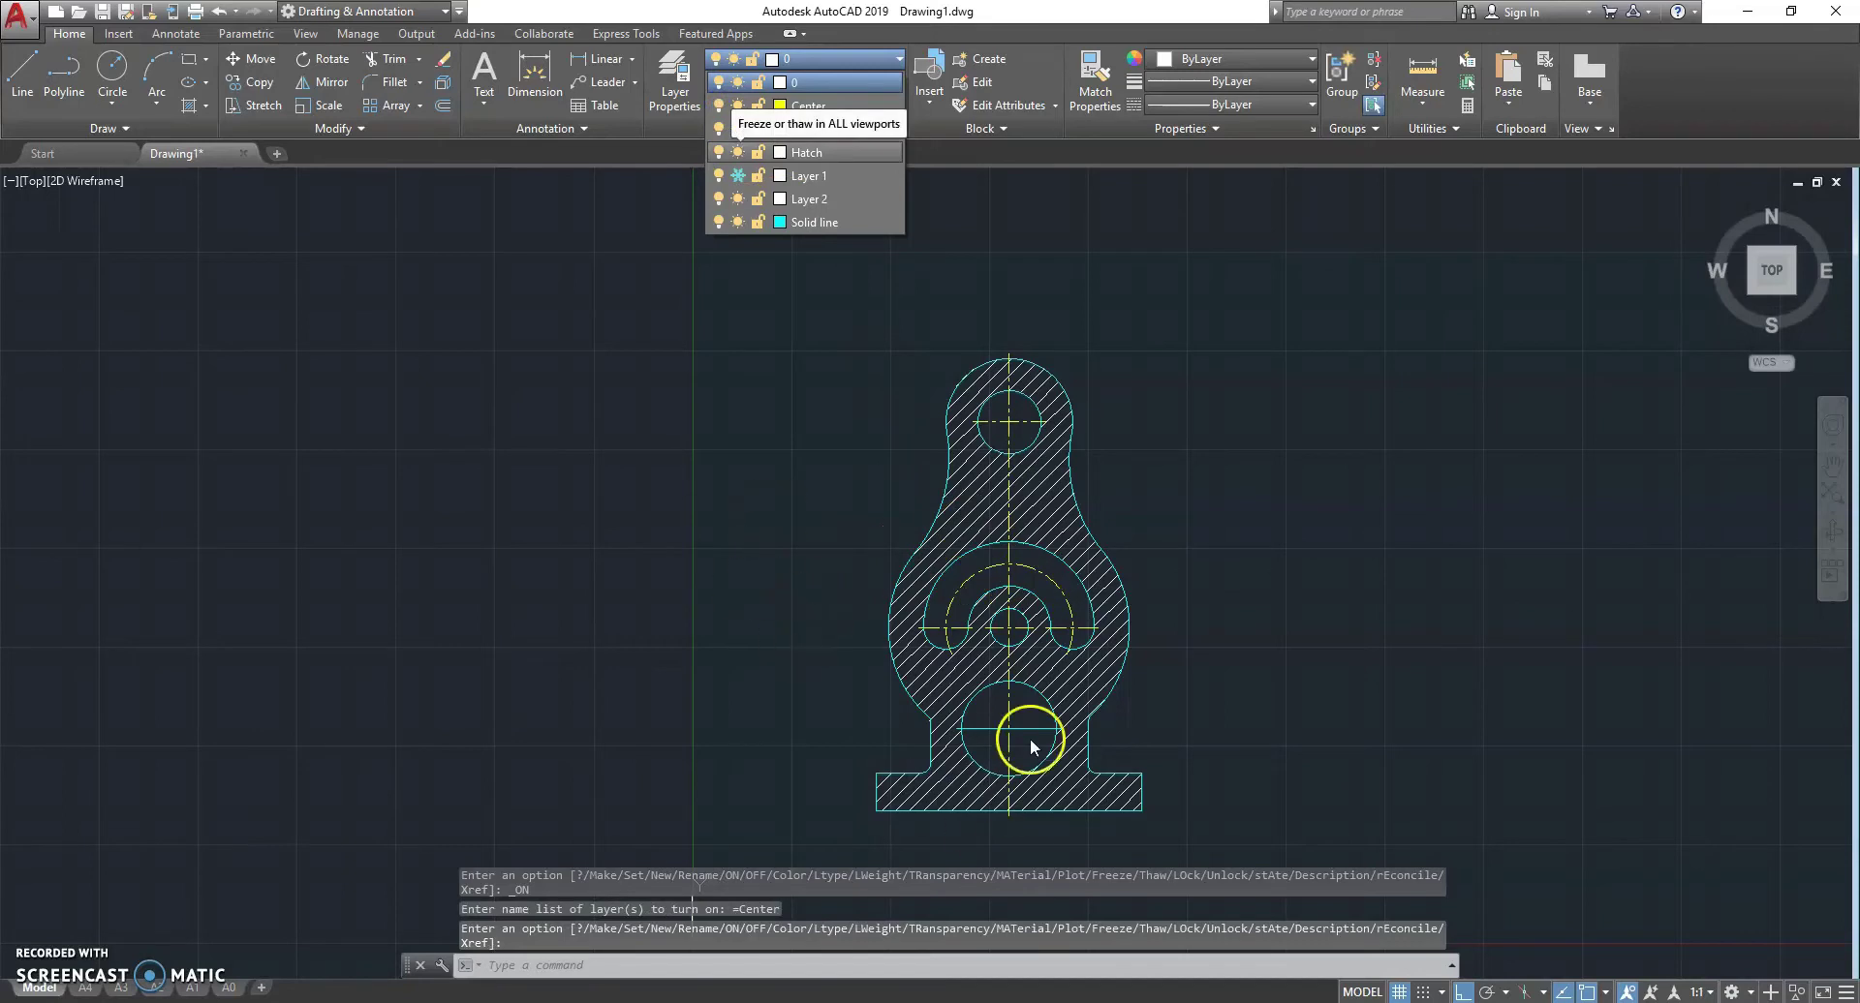
- On the A3 layout, scale the viewport down and centre the part inside it
{"action": "left_click", "coordinate": [122, 988]}
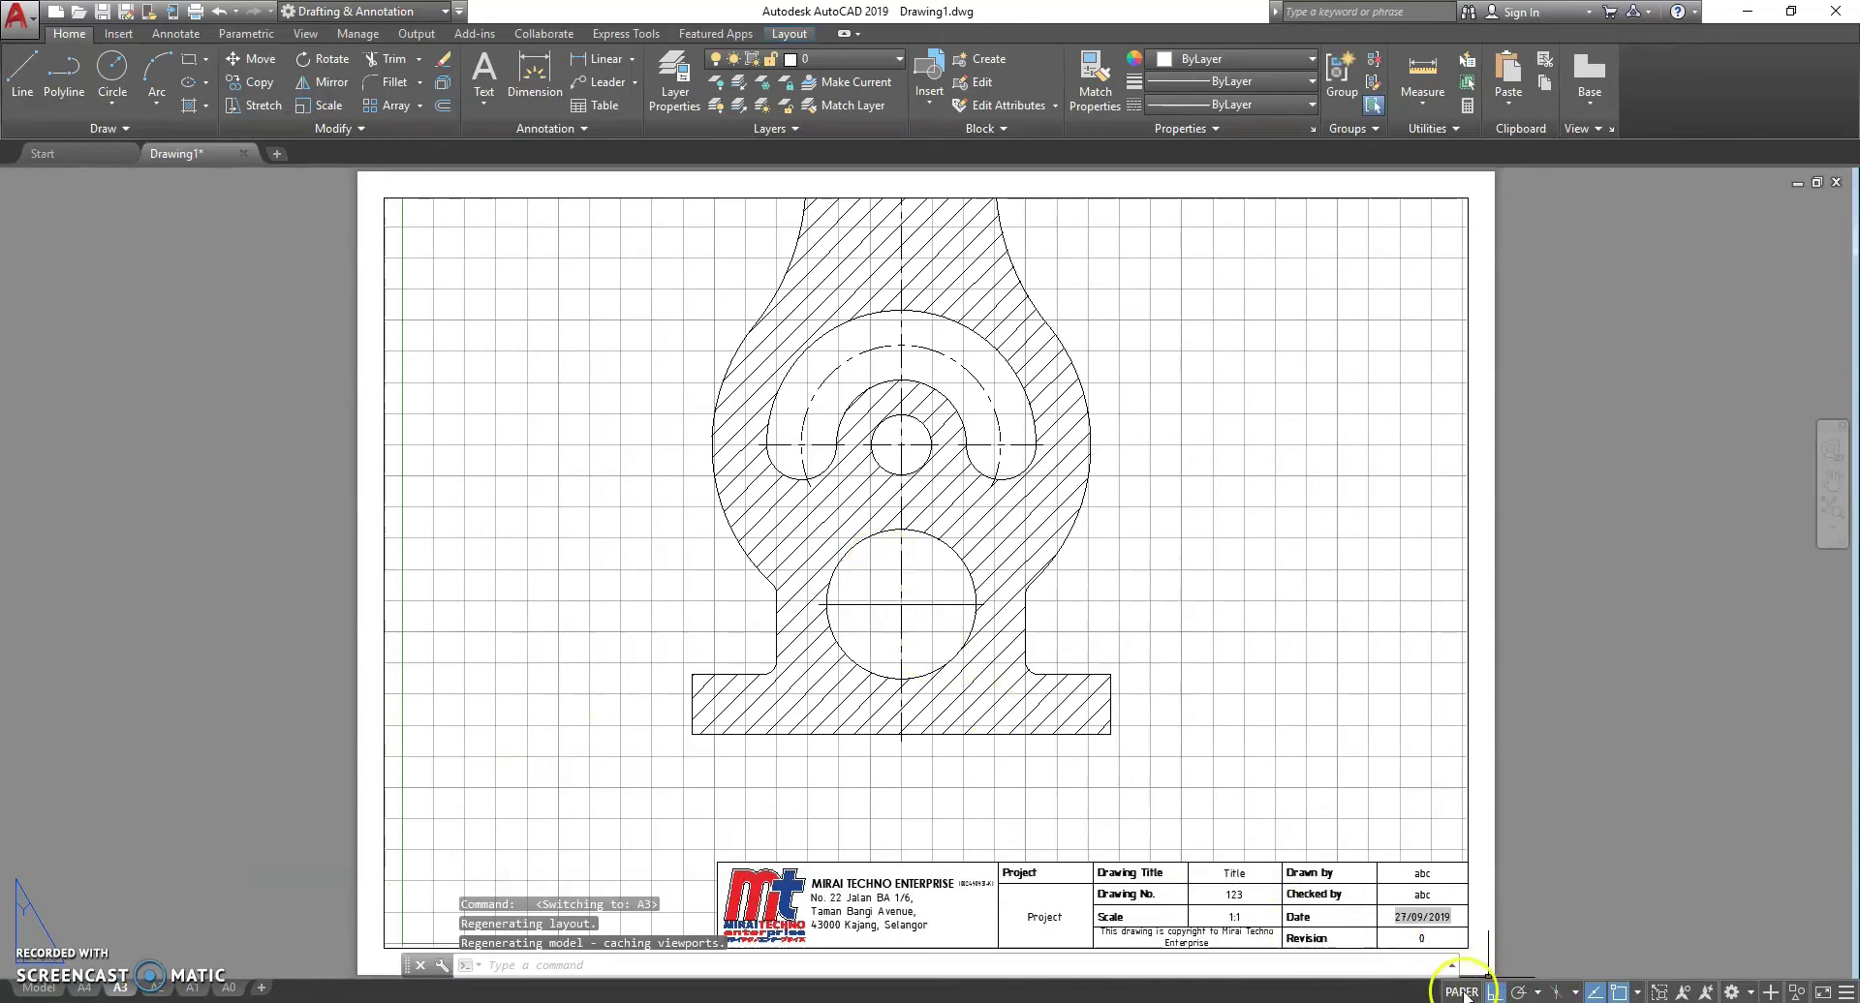
{"action": "left_click", "coordinate": [1458, 992]}
{"action": "left_click", "coordinate": [1653, 995]}
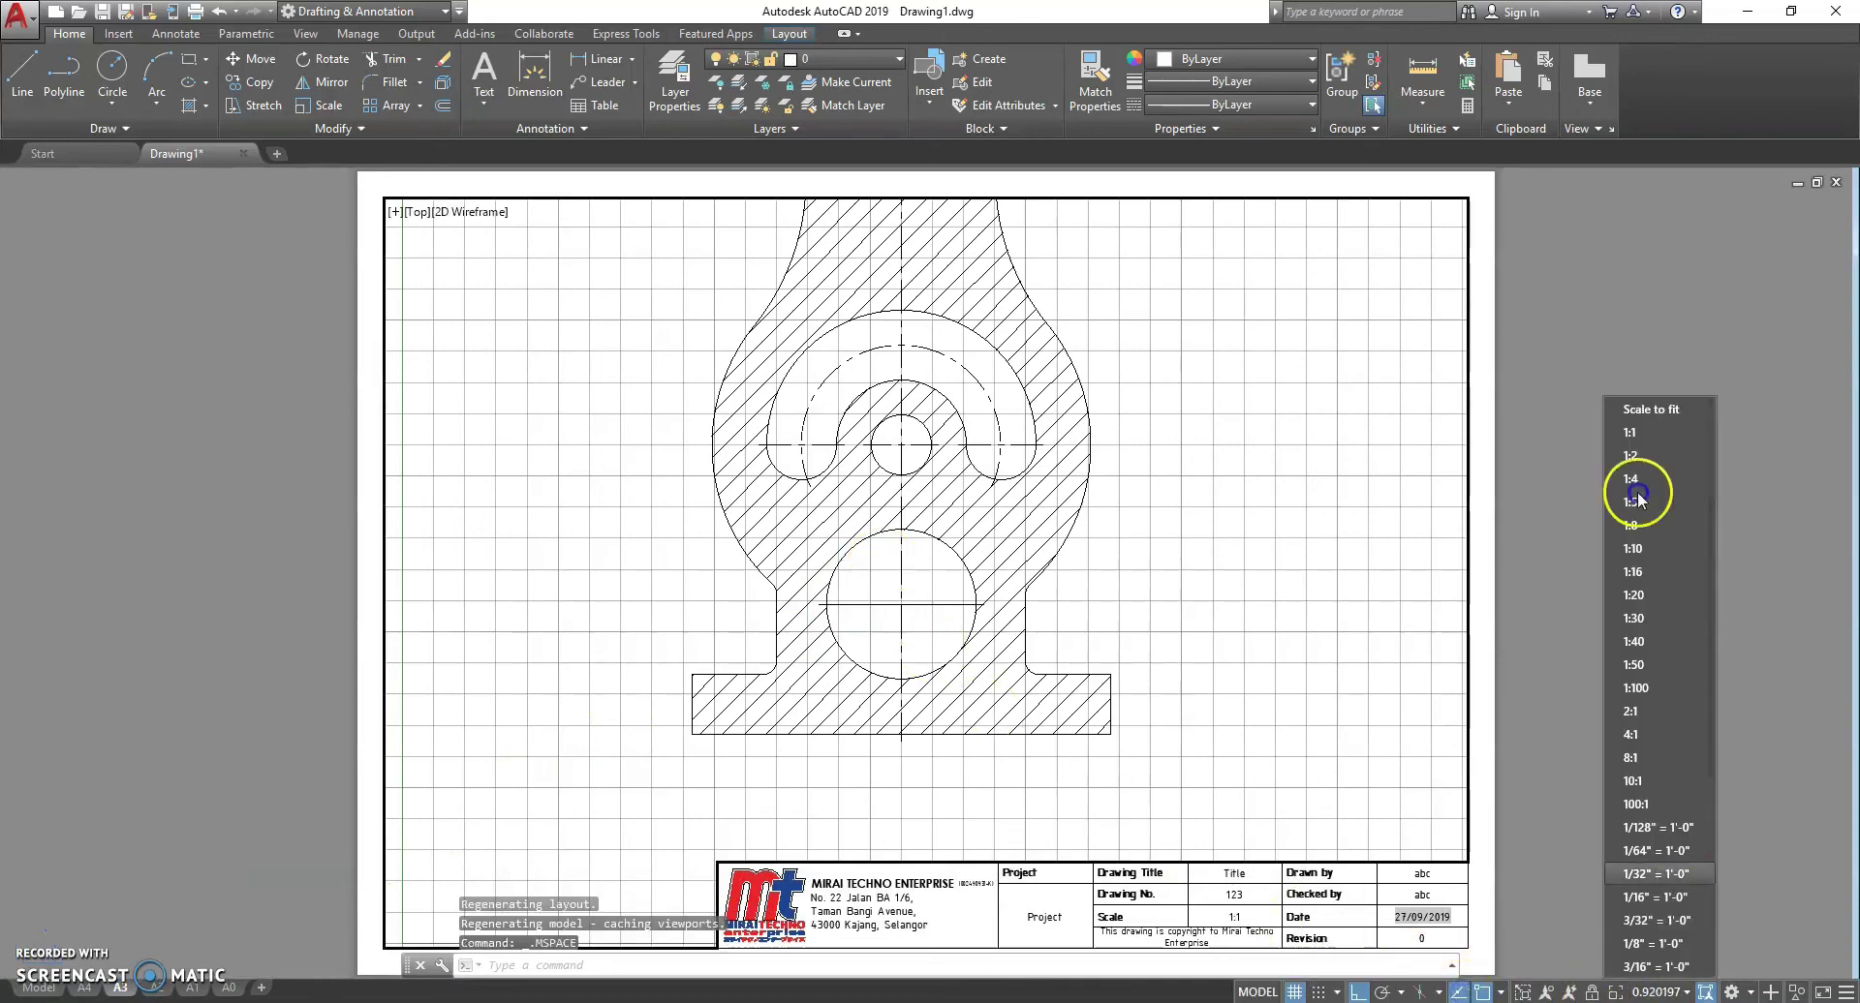
{"action": "left_click", "coordinate": [1631, 424]}
{"action": "middle_click_drag", "start_coordinate": [1206, 431], "coordinate": [1182, 539]}
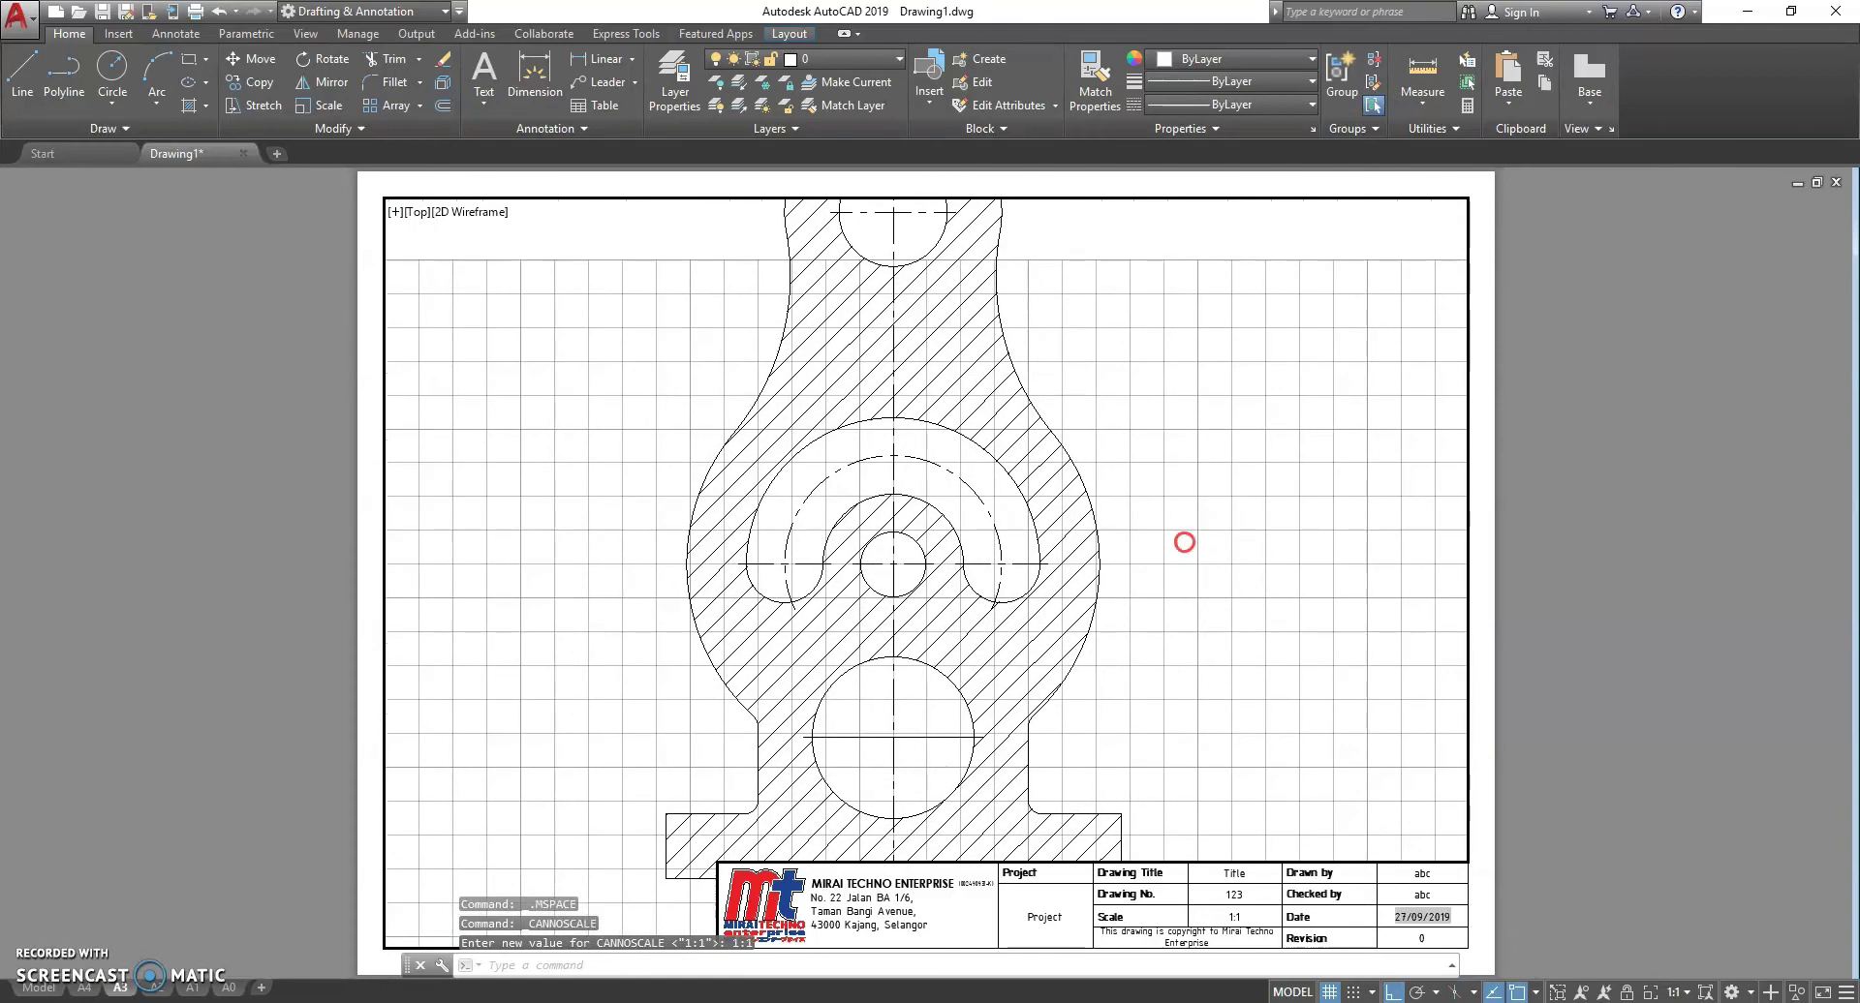
{"action": "left_click", "coordinate": [1684, 992]}
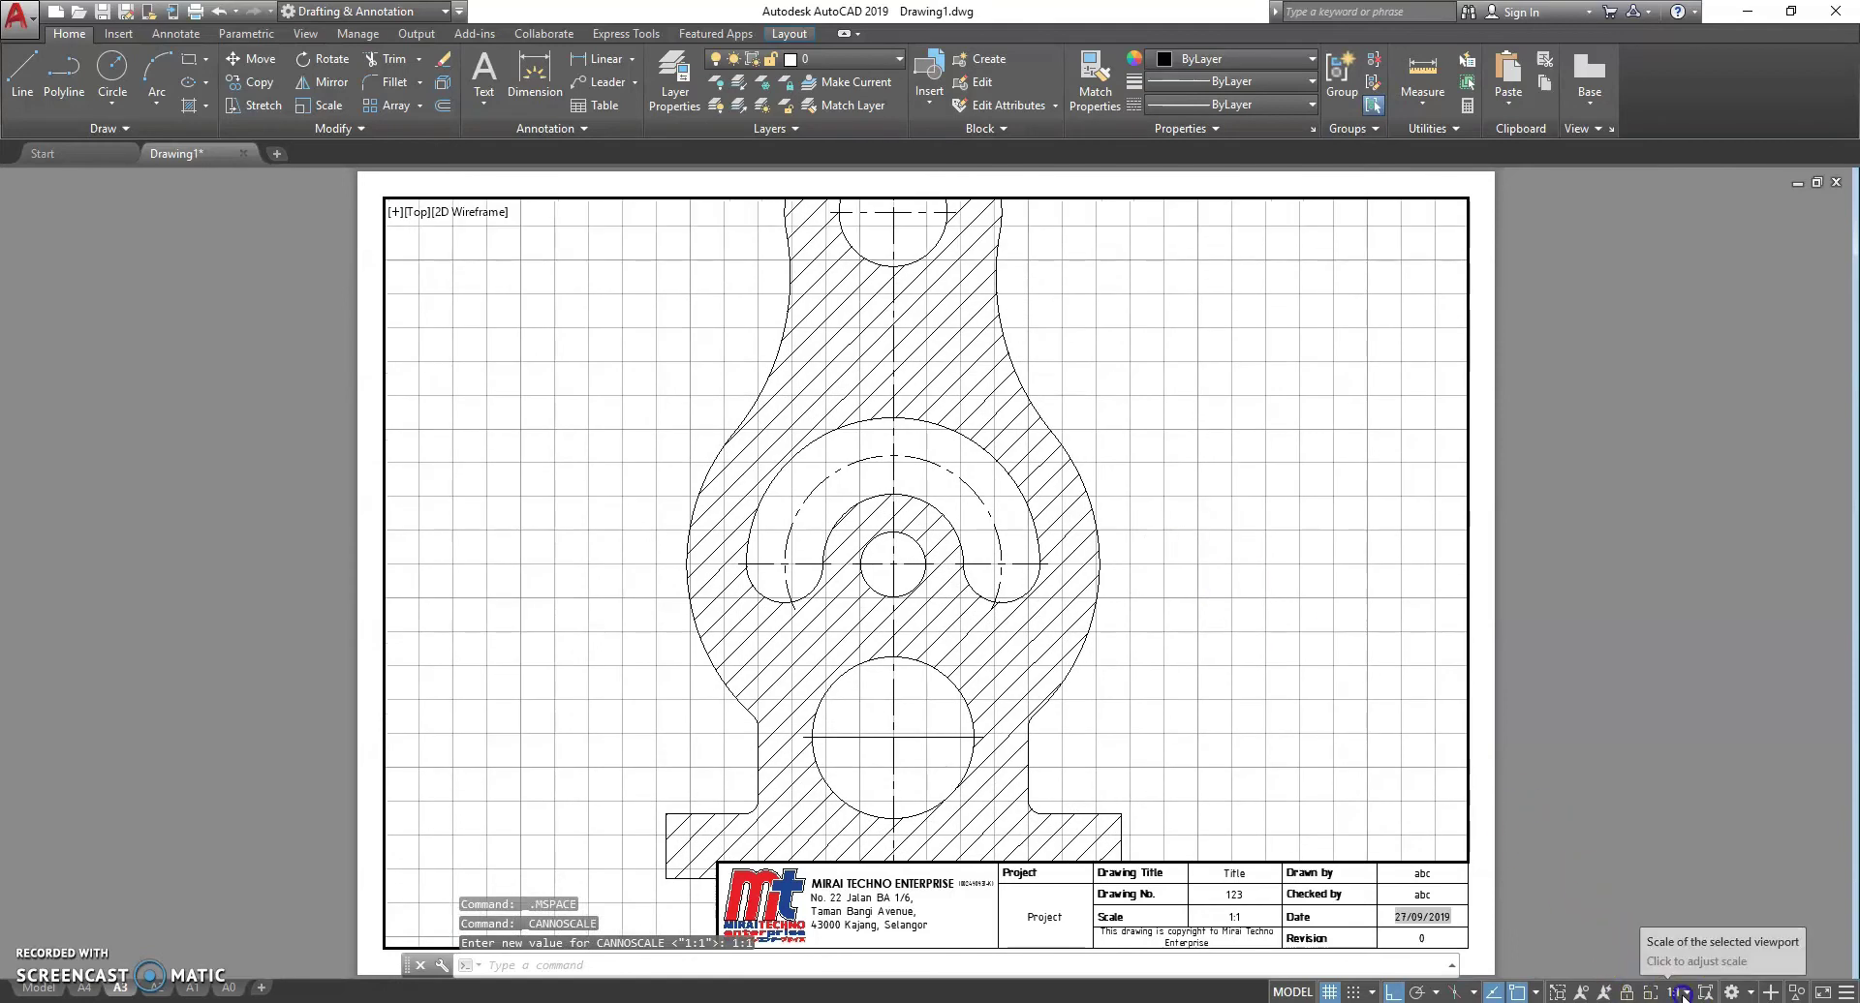
{"action": "left_click", "coordinate": [1675, 454]}
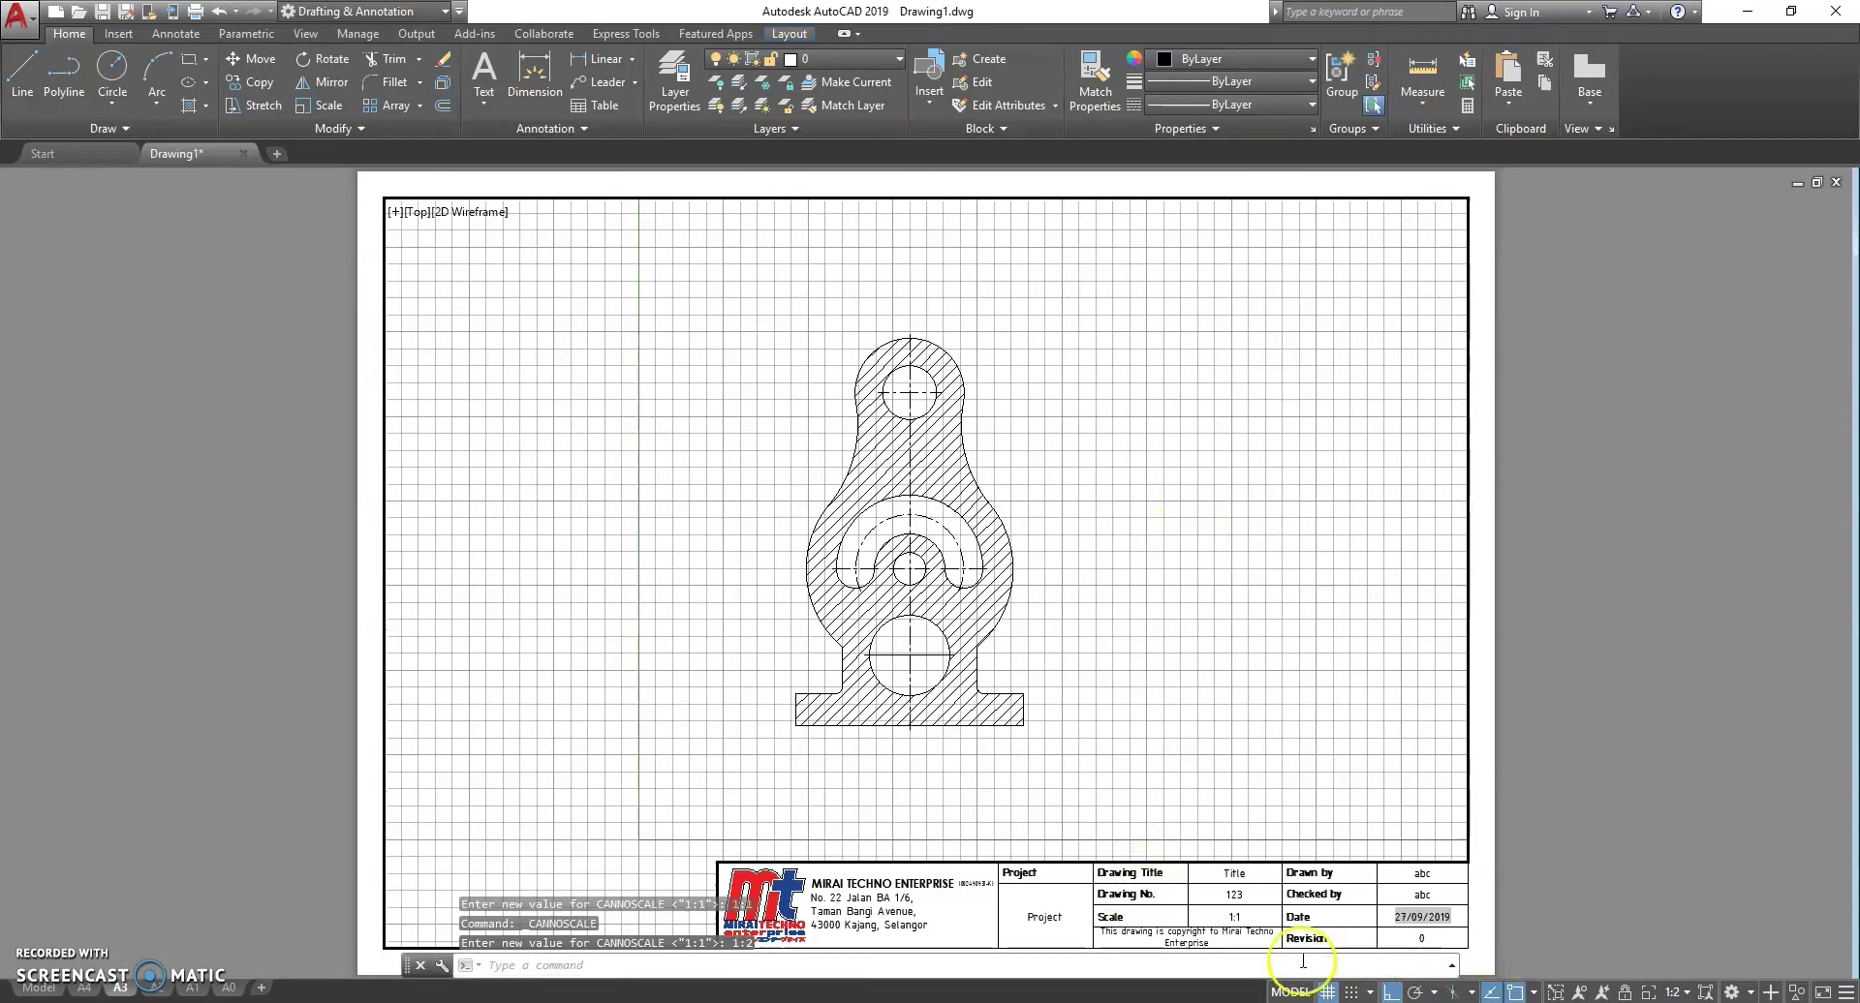
{"action": "left_click", "coordinate": [1298, 993]}
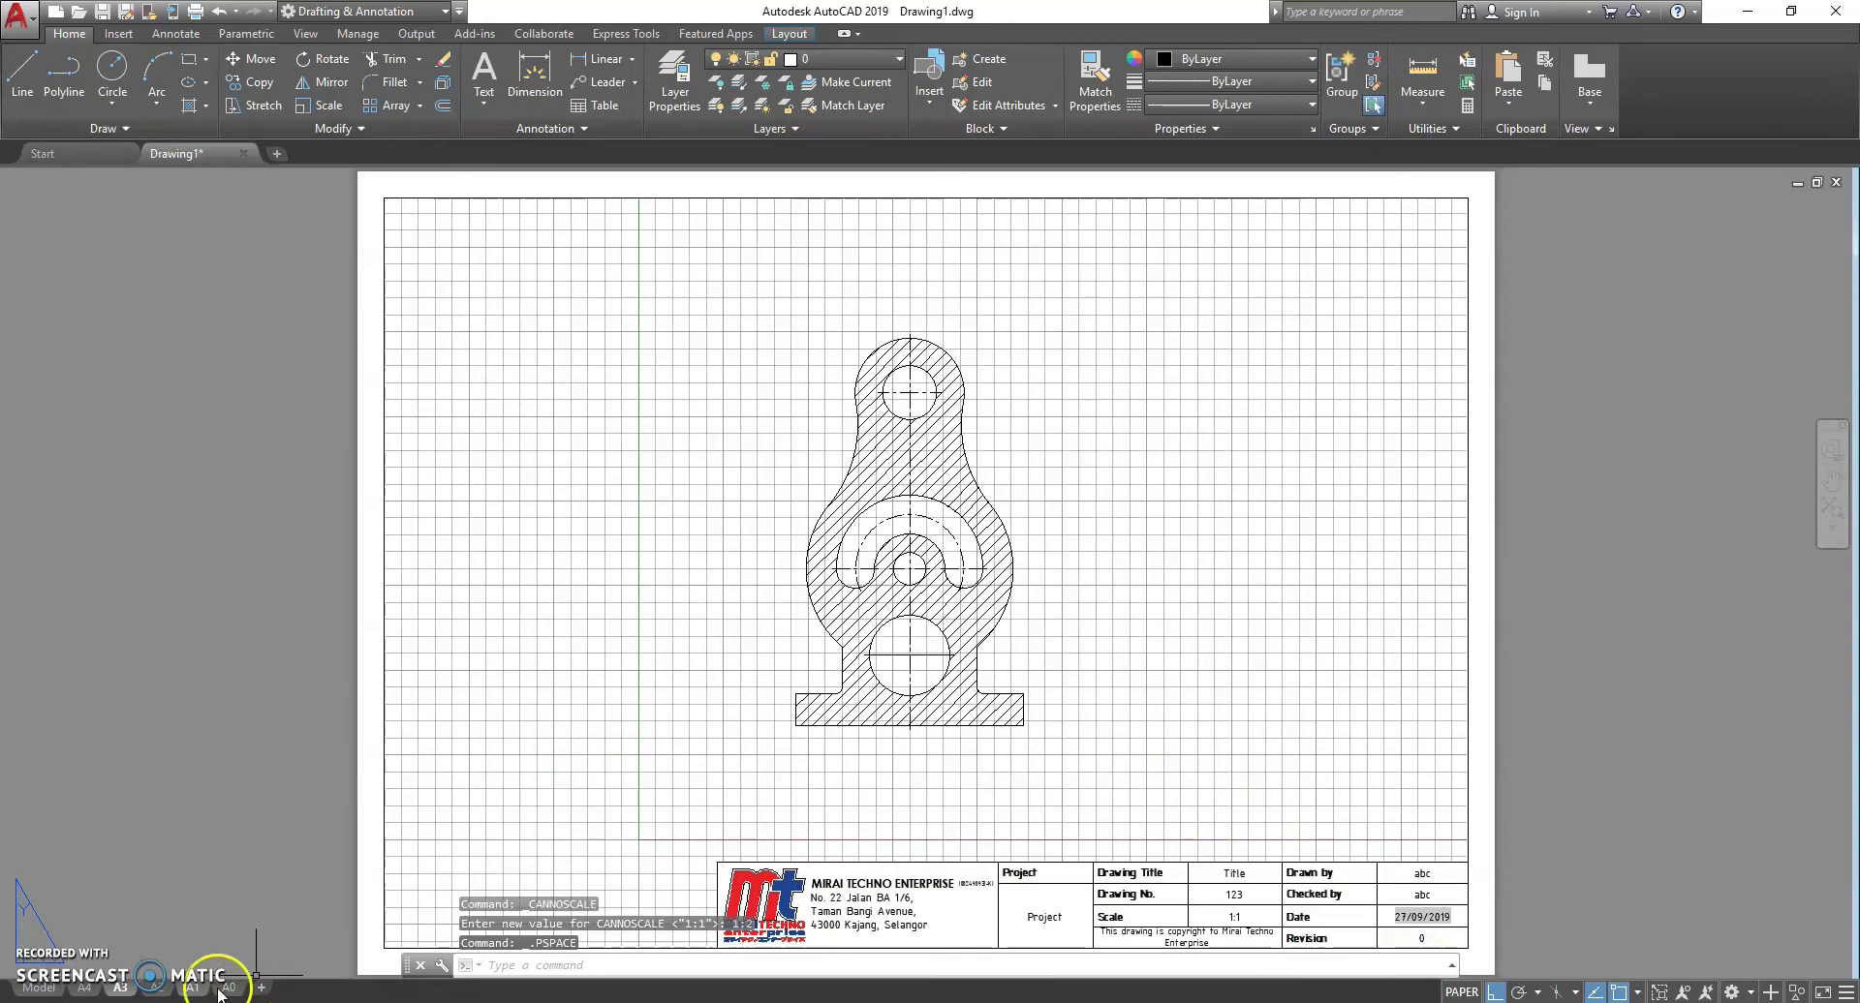
- Turn off the grid inside the viewport and return to paper space
{"action": "left_click", "coordinate": [1460, 992]}
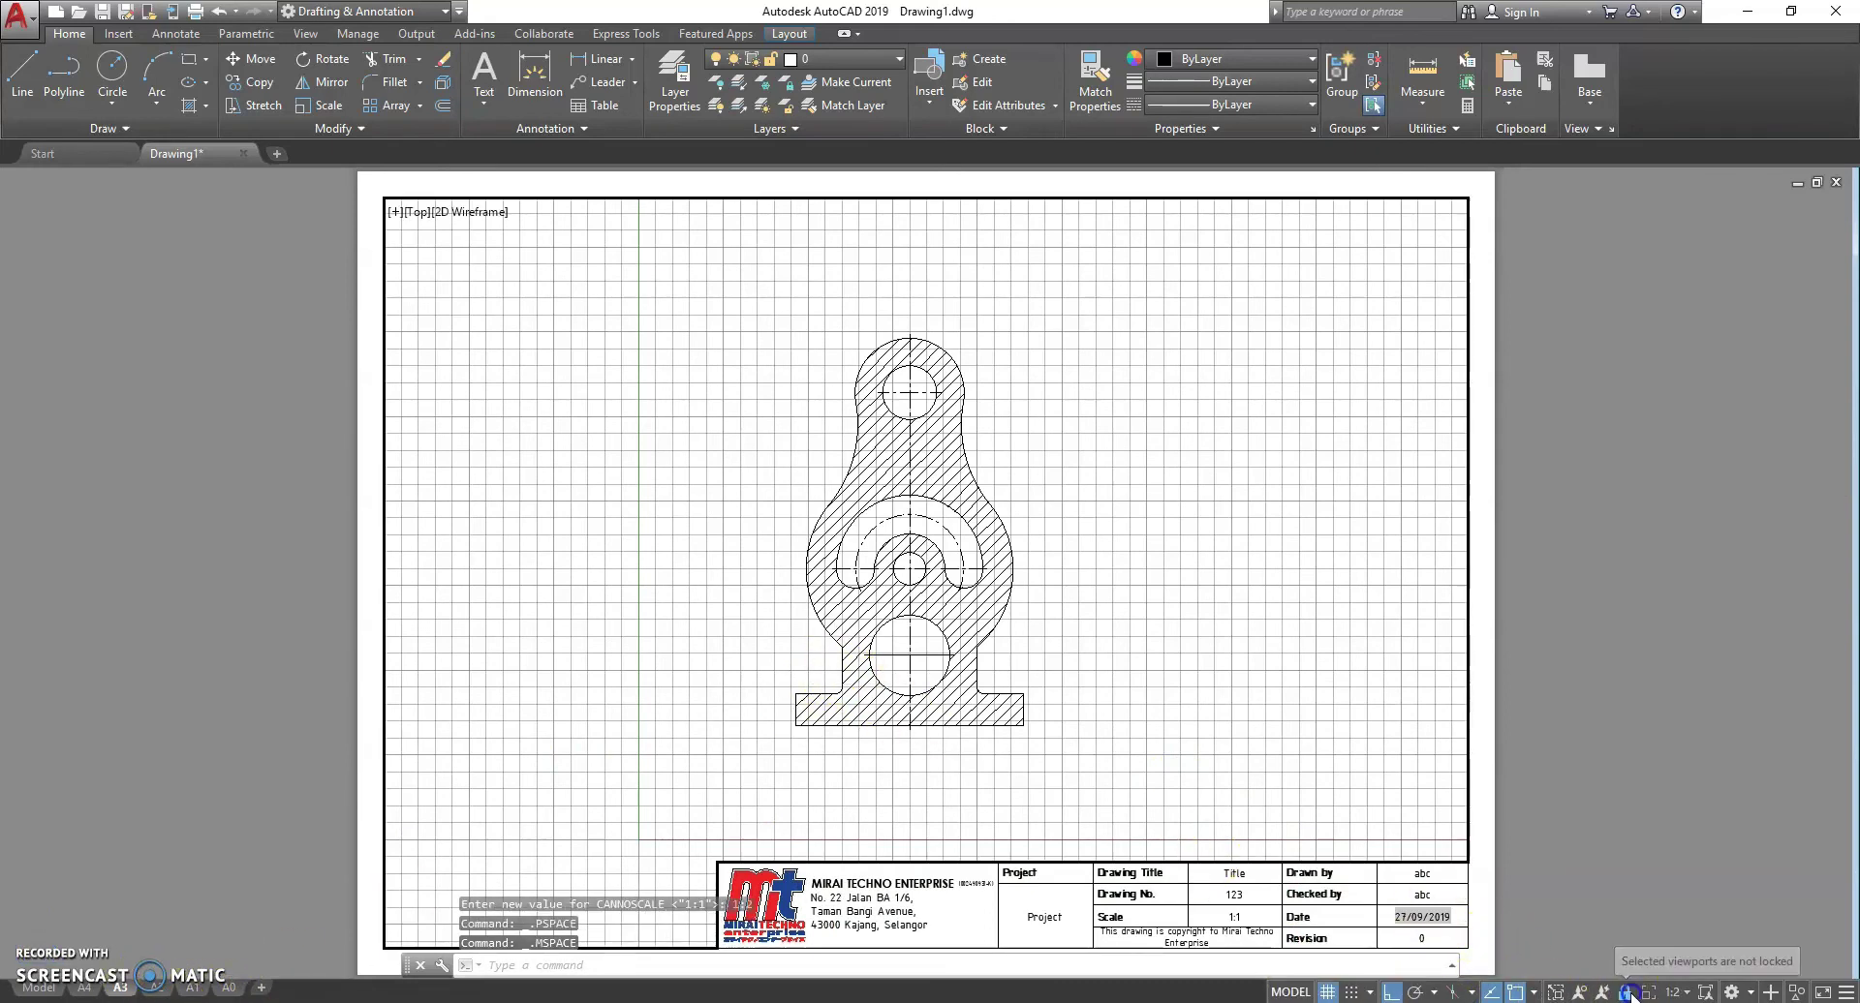
{"action": "left_click", "coordinate": [1327, 991]}
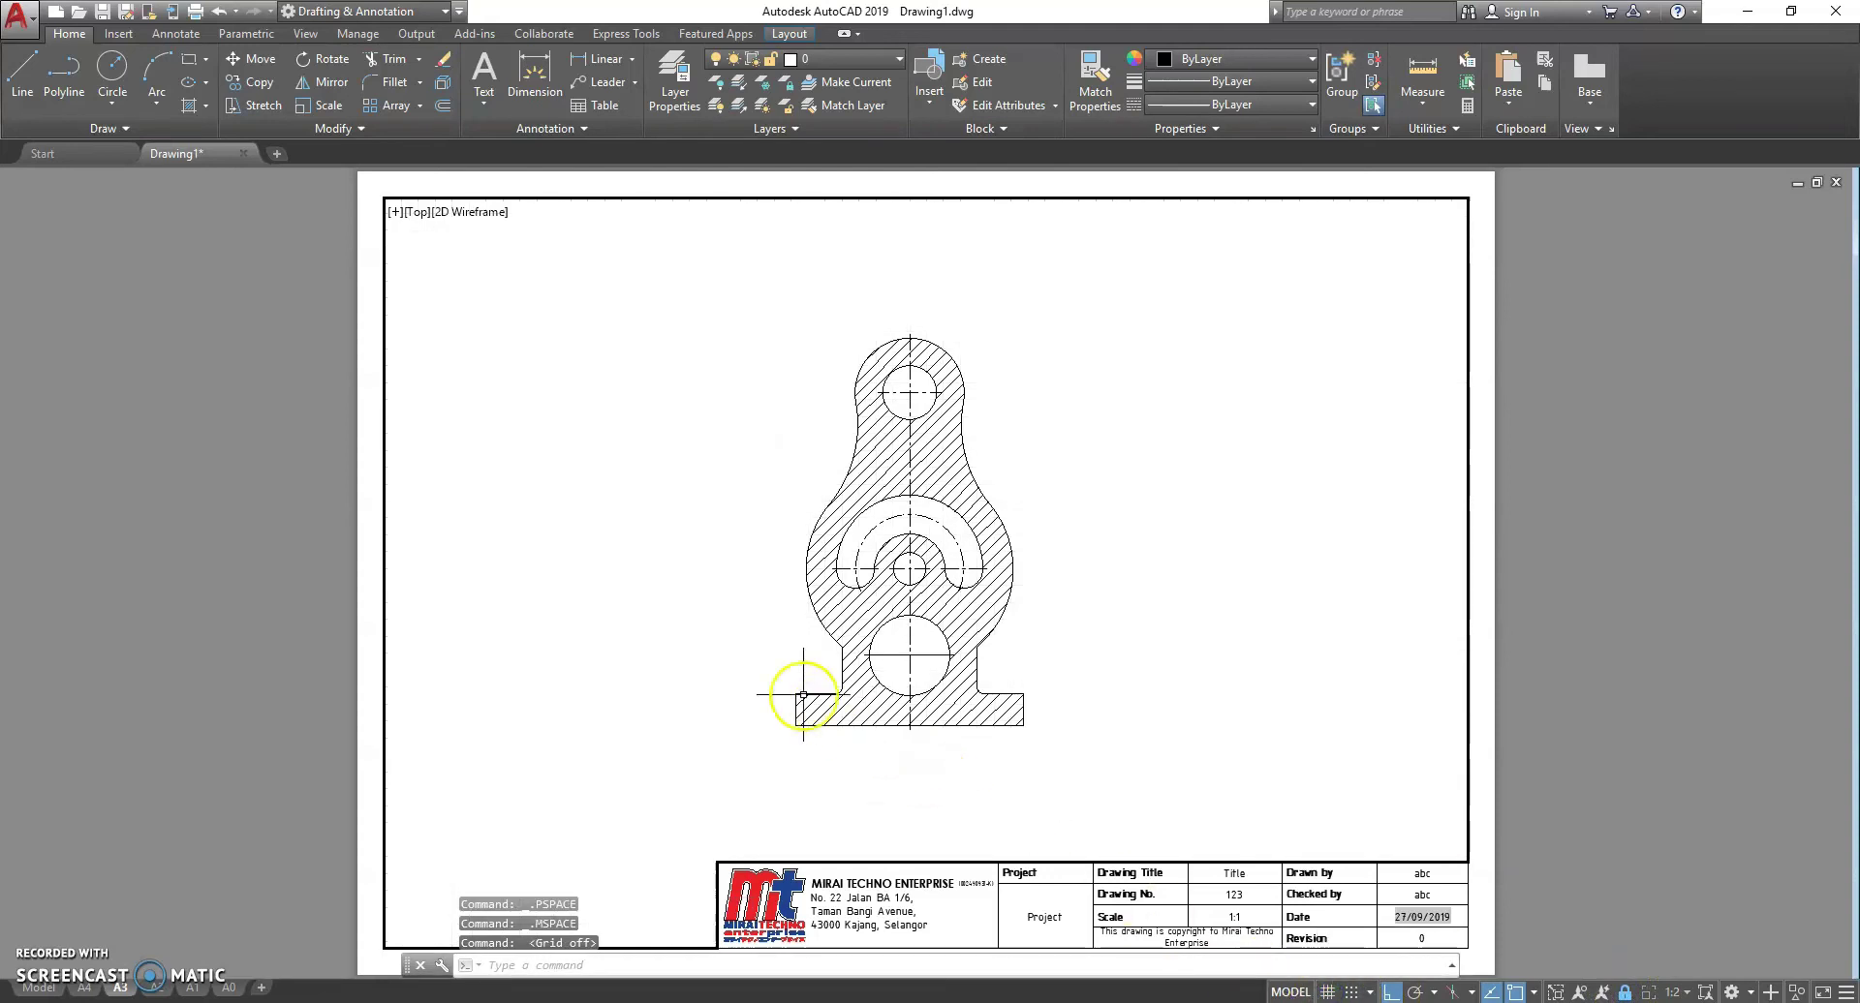
{"action": "left_click", "coordinate": [1290, 992]}
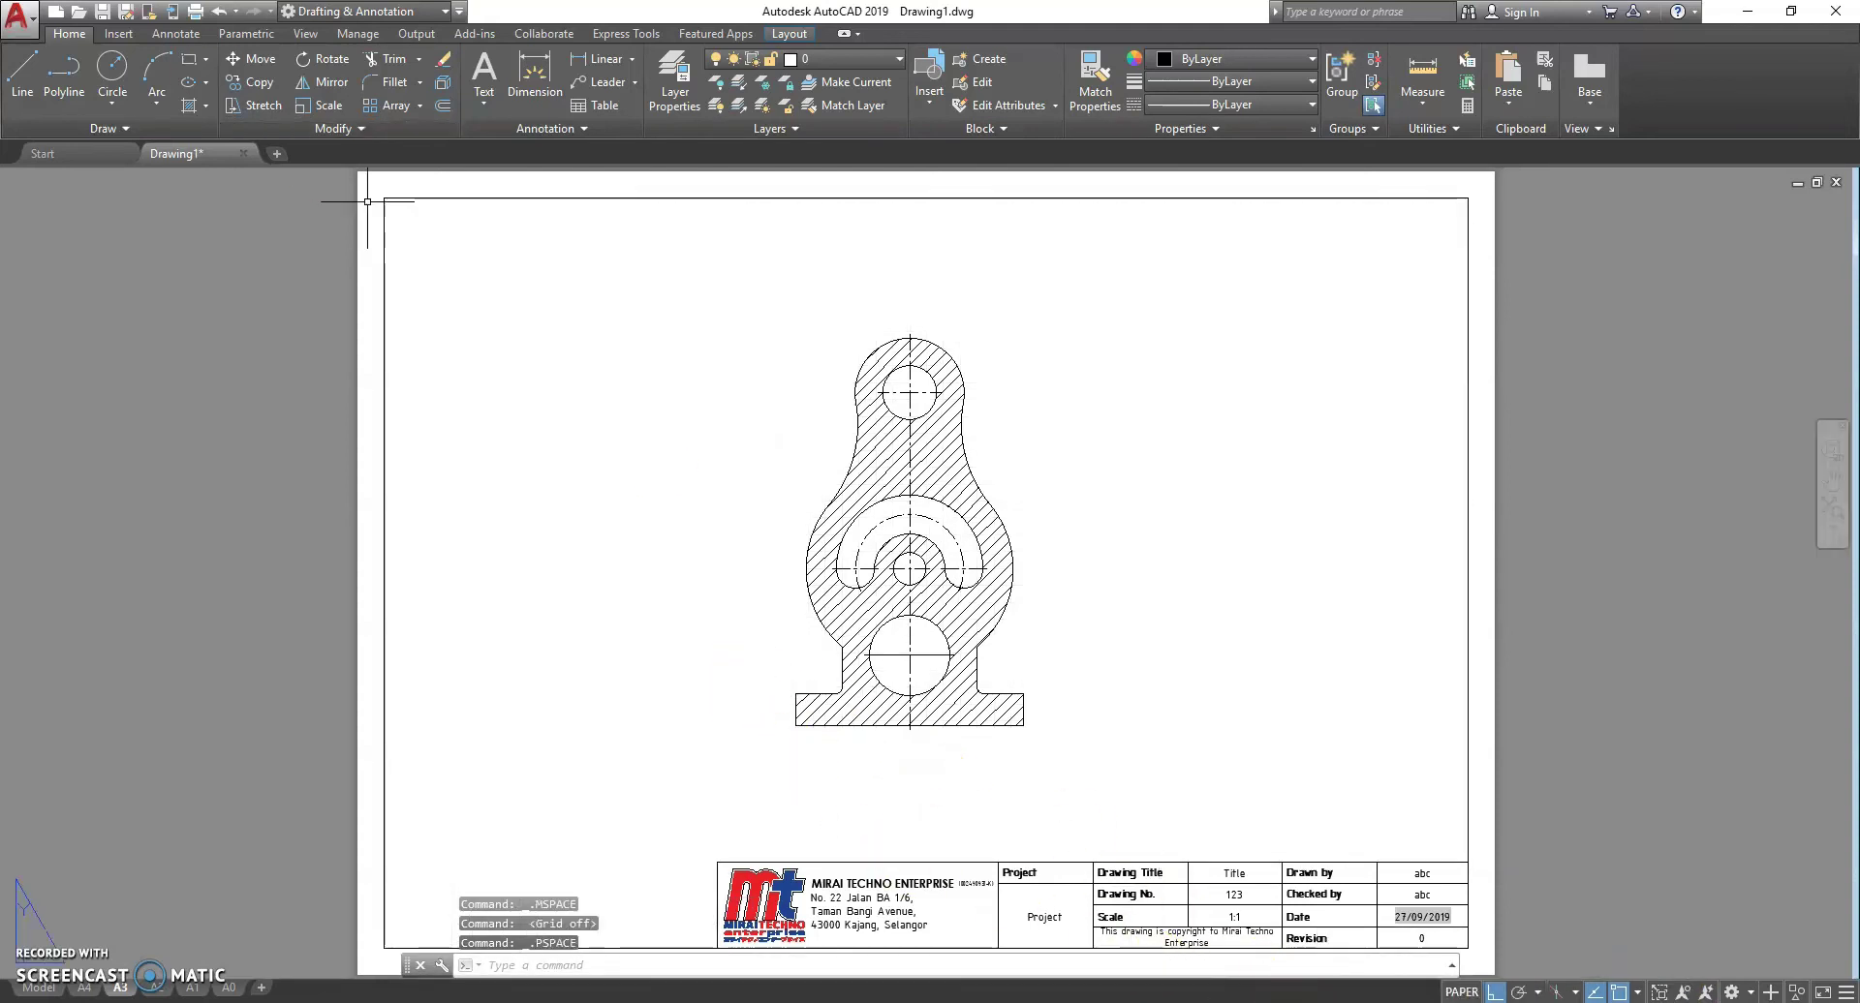
{"action": "left_click", "coordinate": [18, 16]}
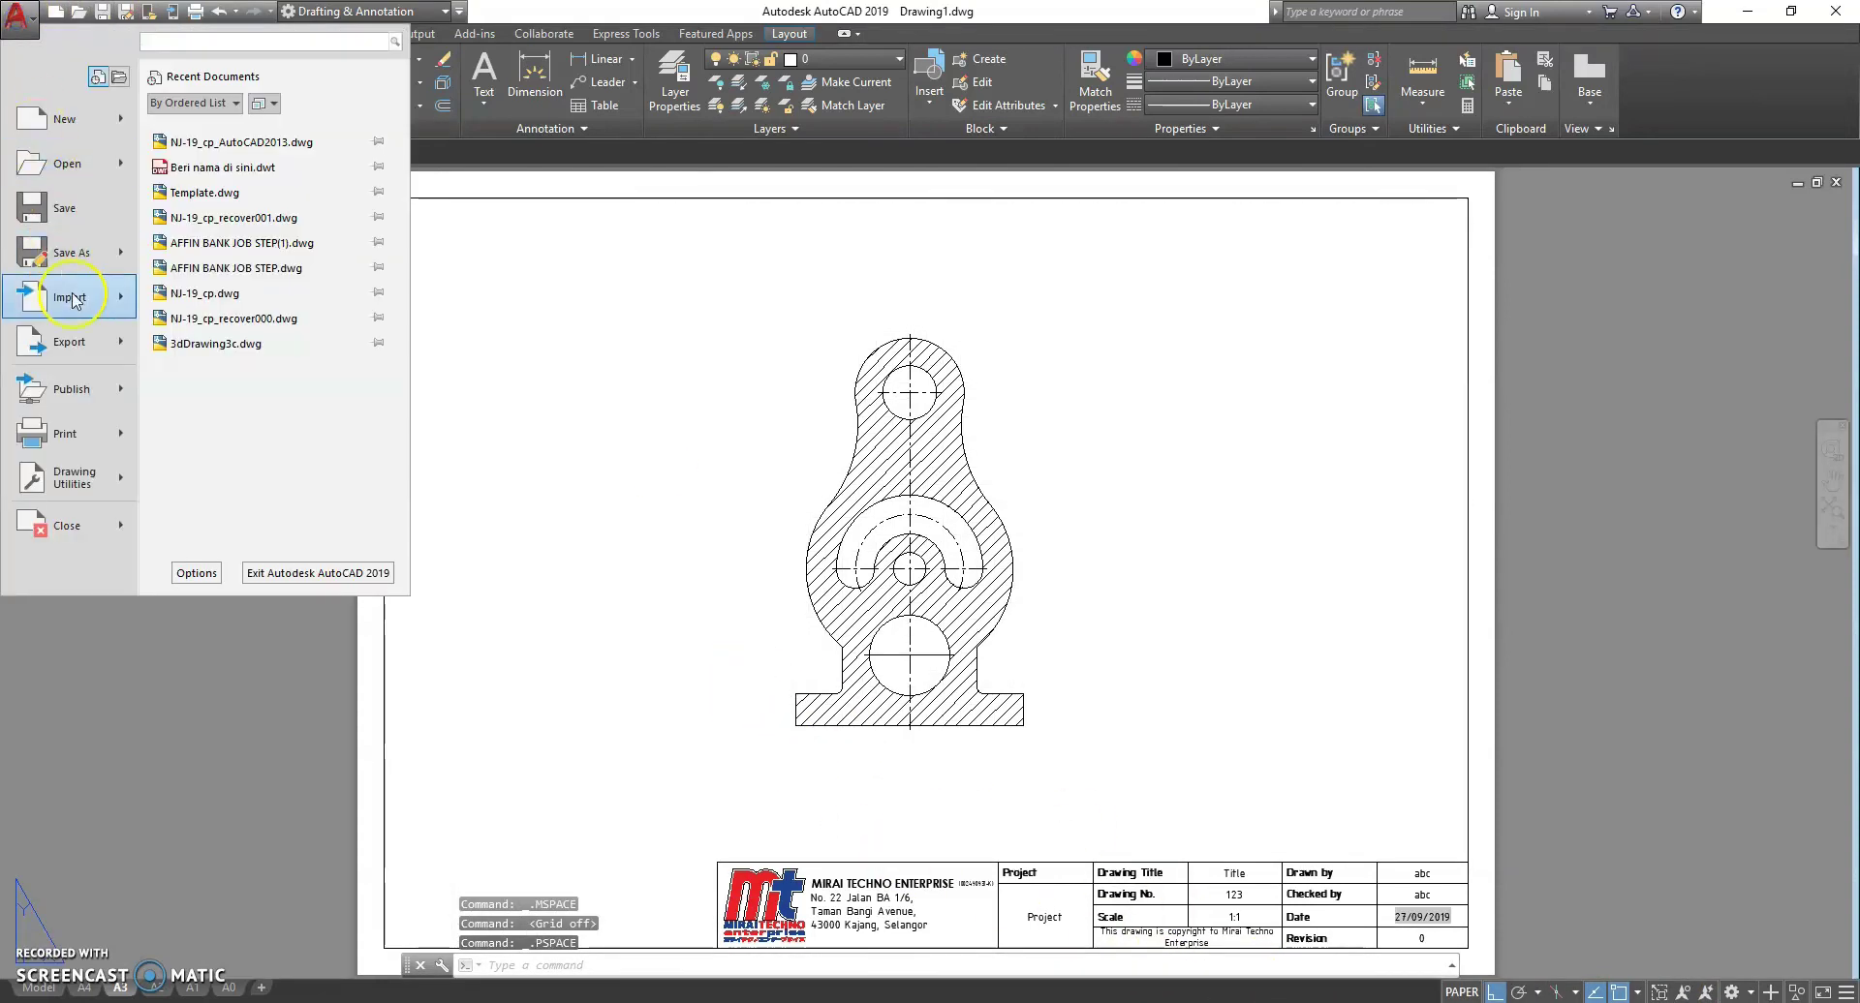
{"action": "mouse_move", "coordinate": [70, 253]}
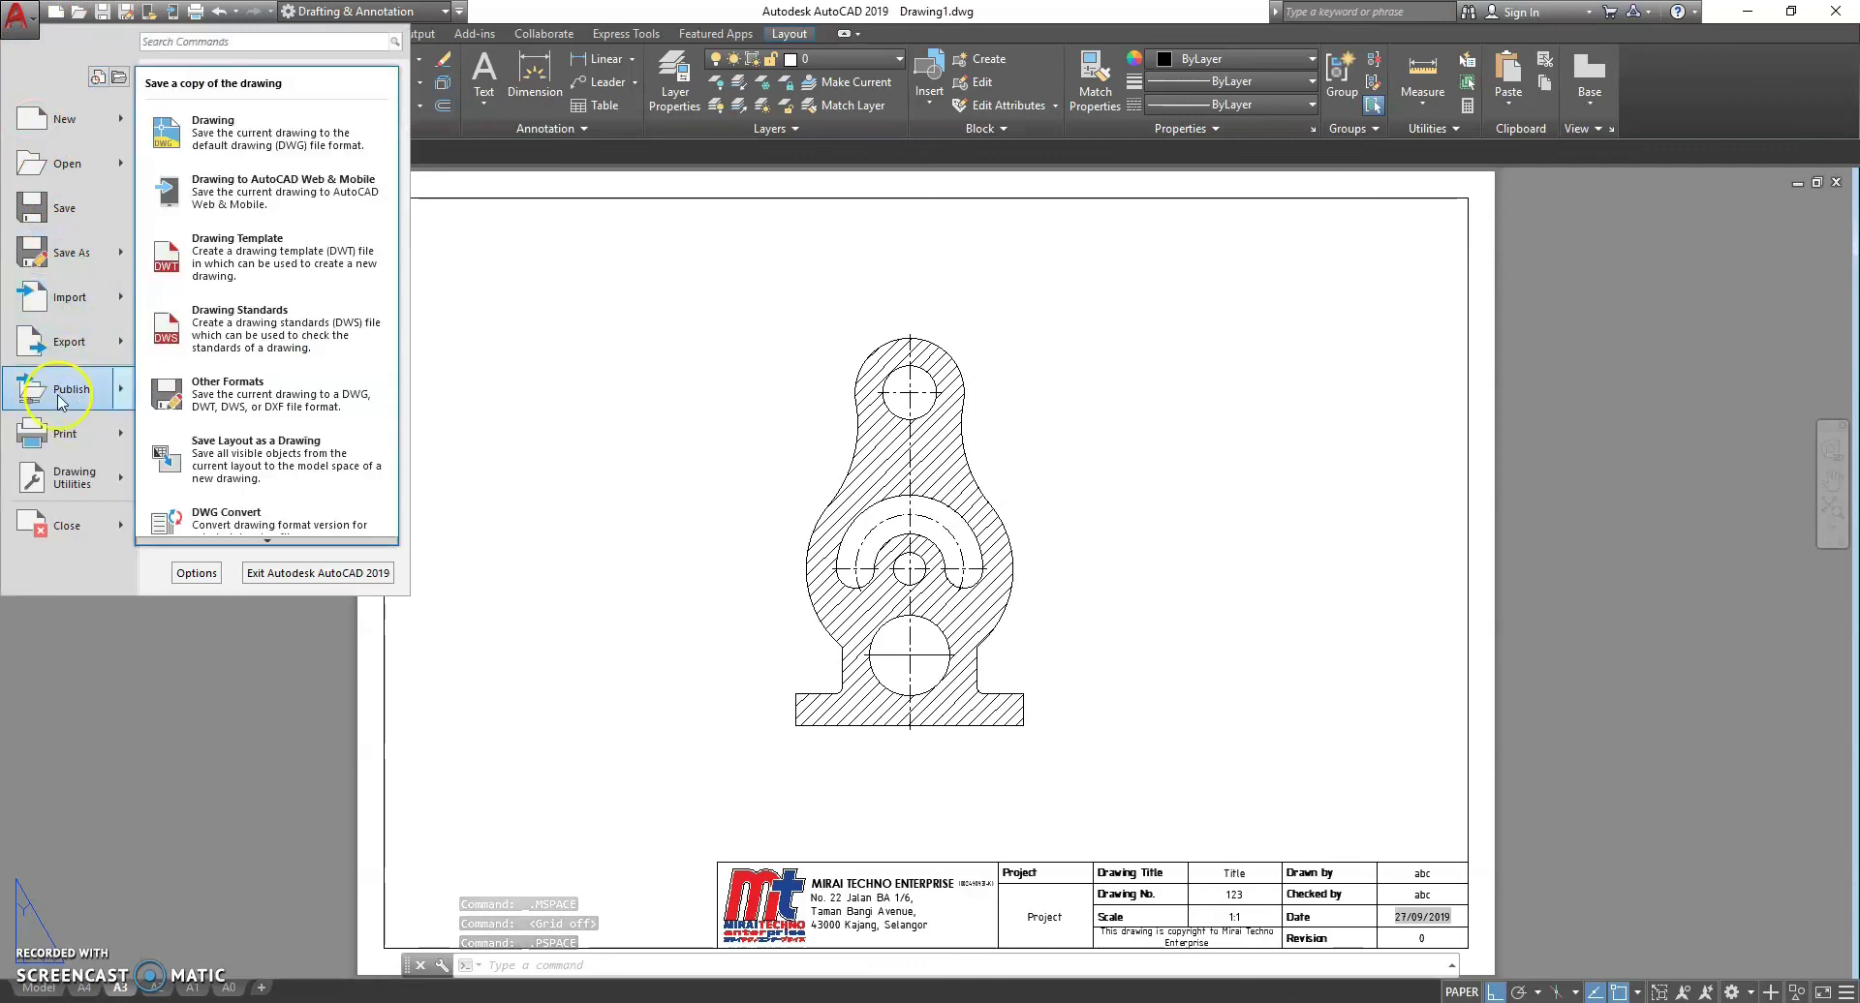
- Plot the single A3 sheet with DWG To PDF and save it as Drawing1-A3b.pdf
{"action": "left_click", "coordinate": [53, 433]}
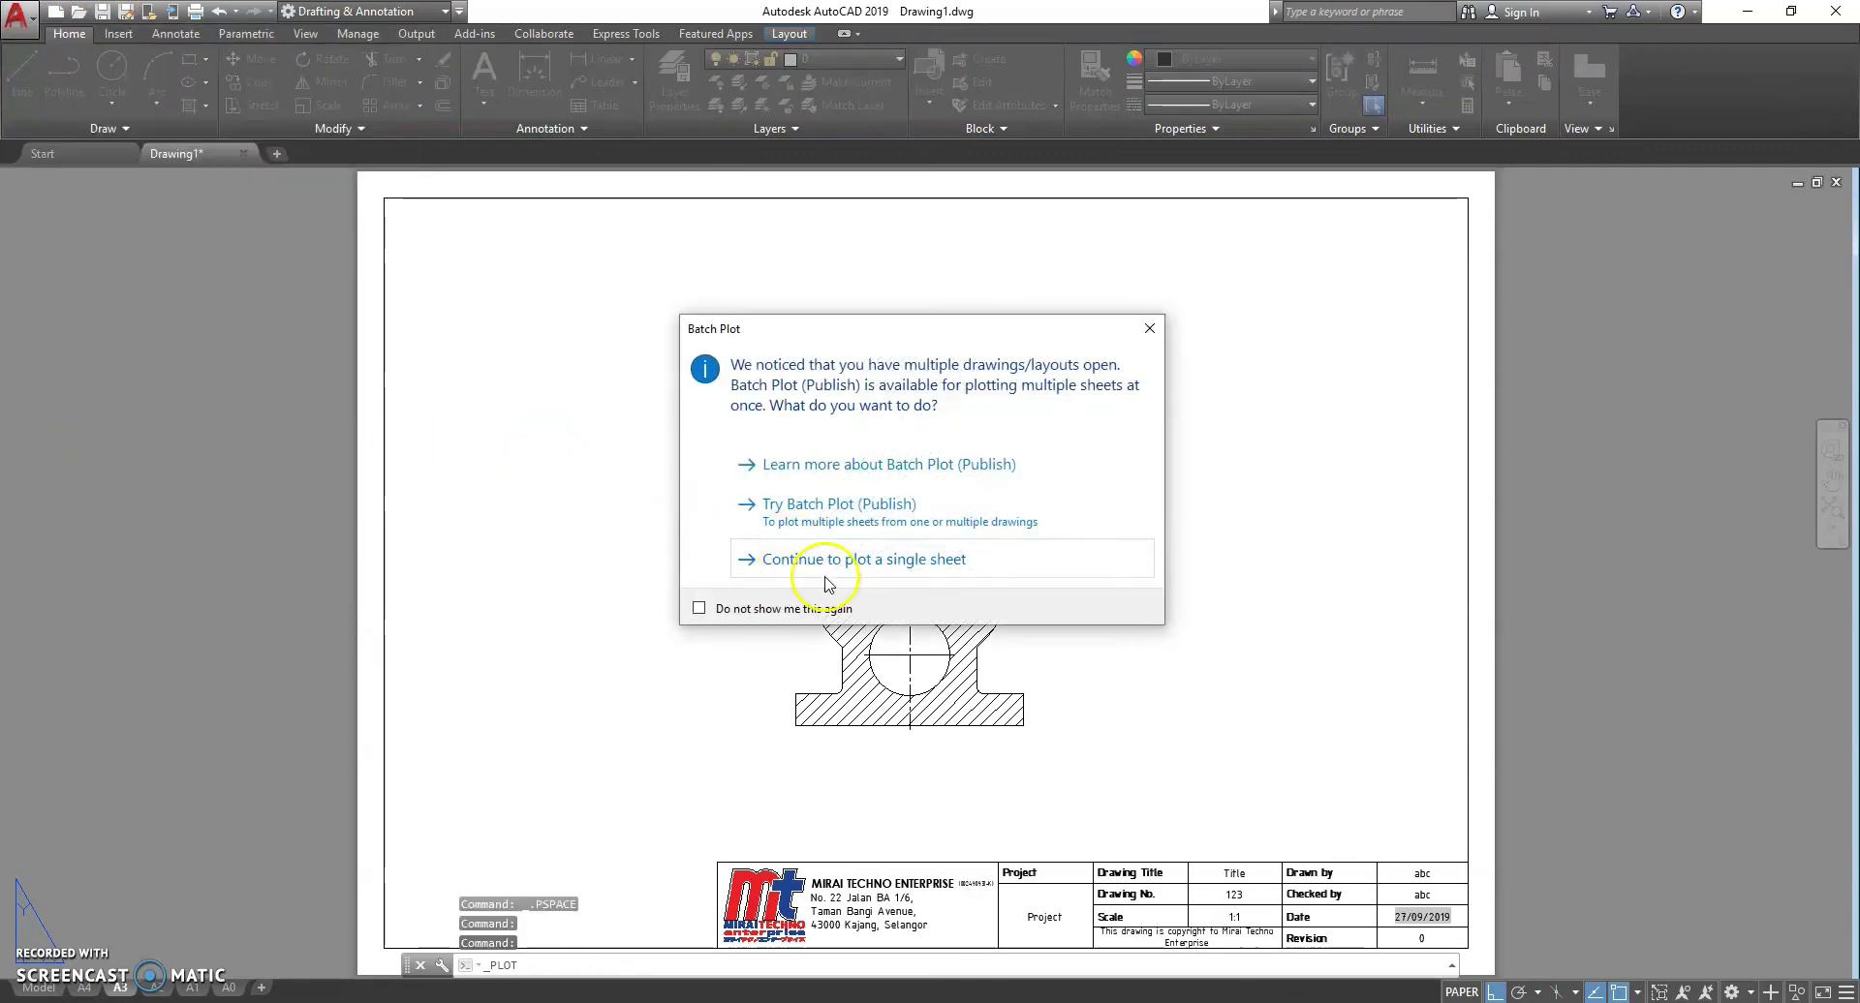
{"action": "left_click", "coordinate": [825, 577]}
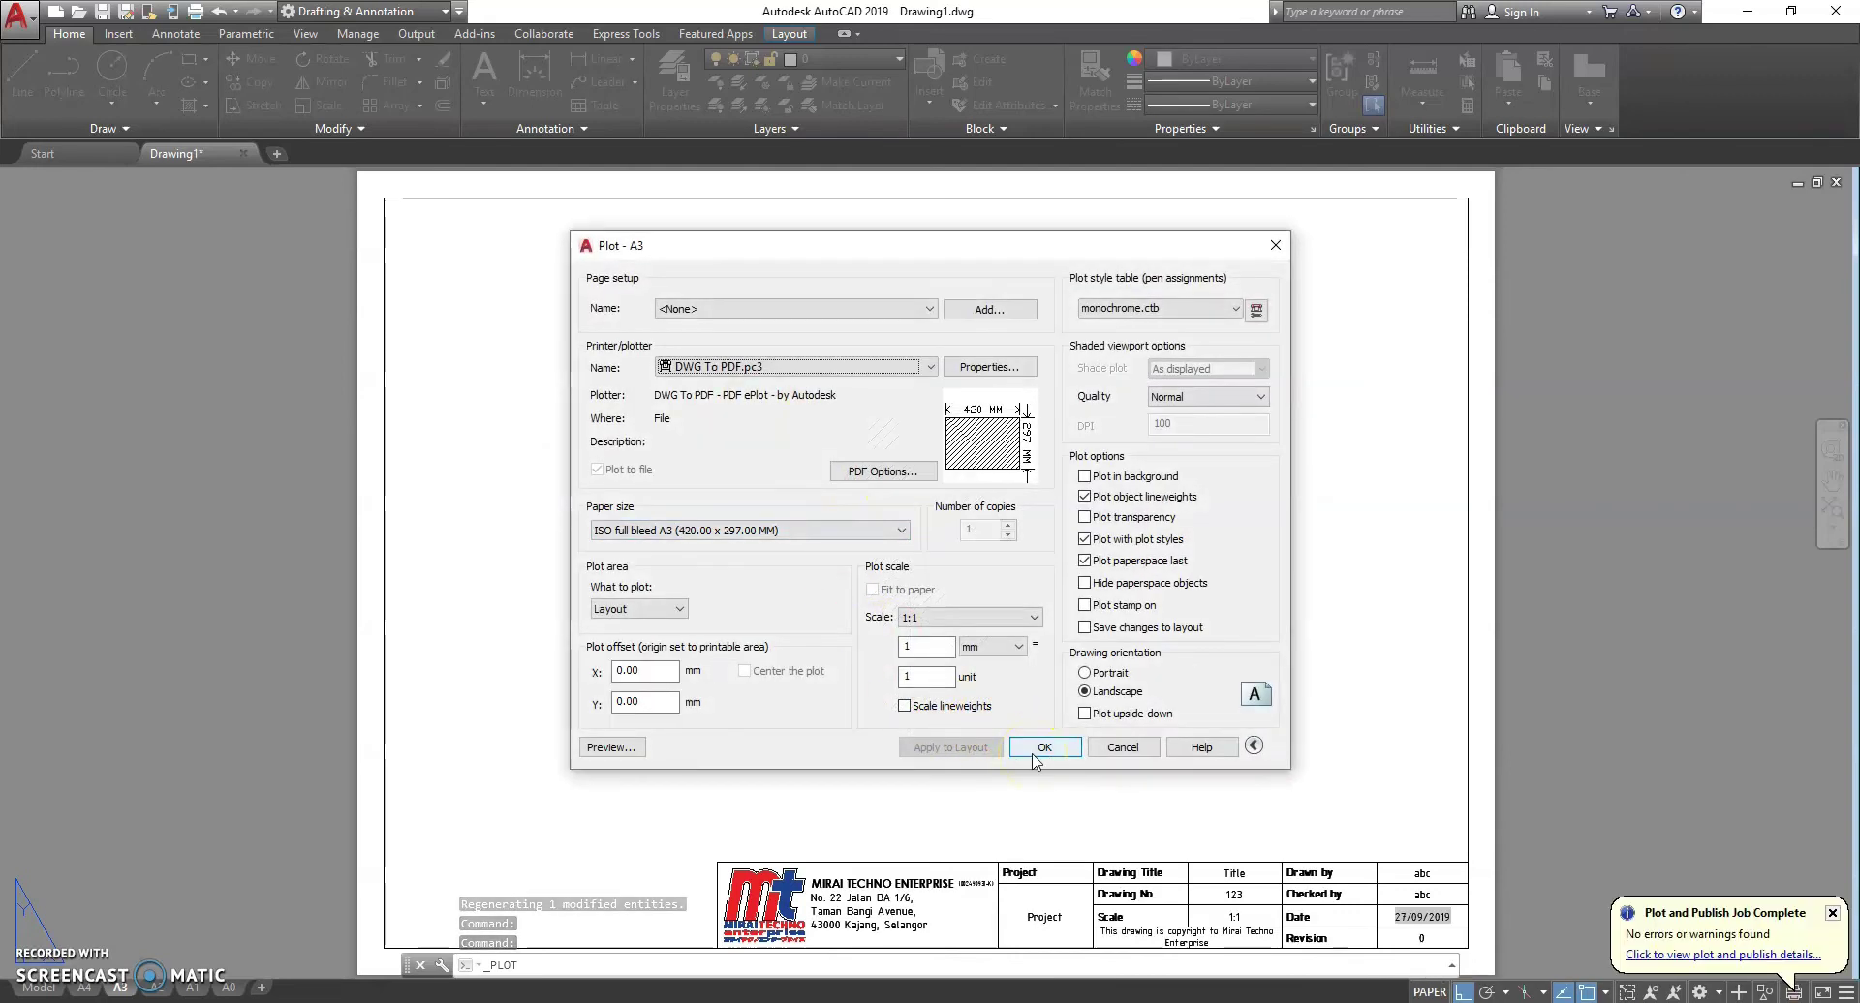
{"action": "left_click", "coordinate": [1034, 753]}
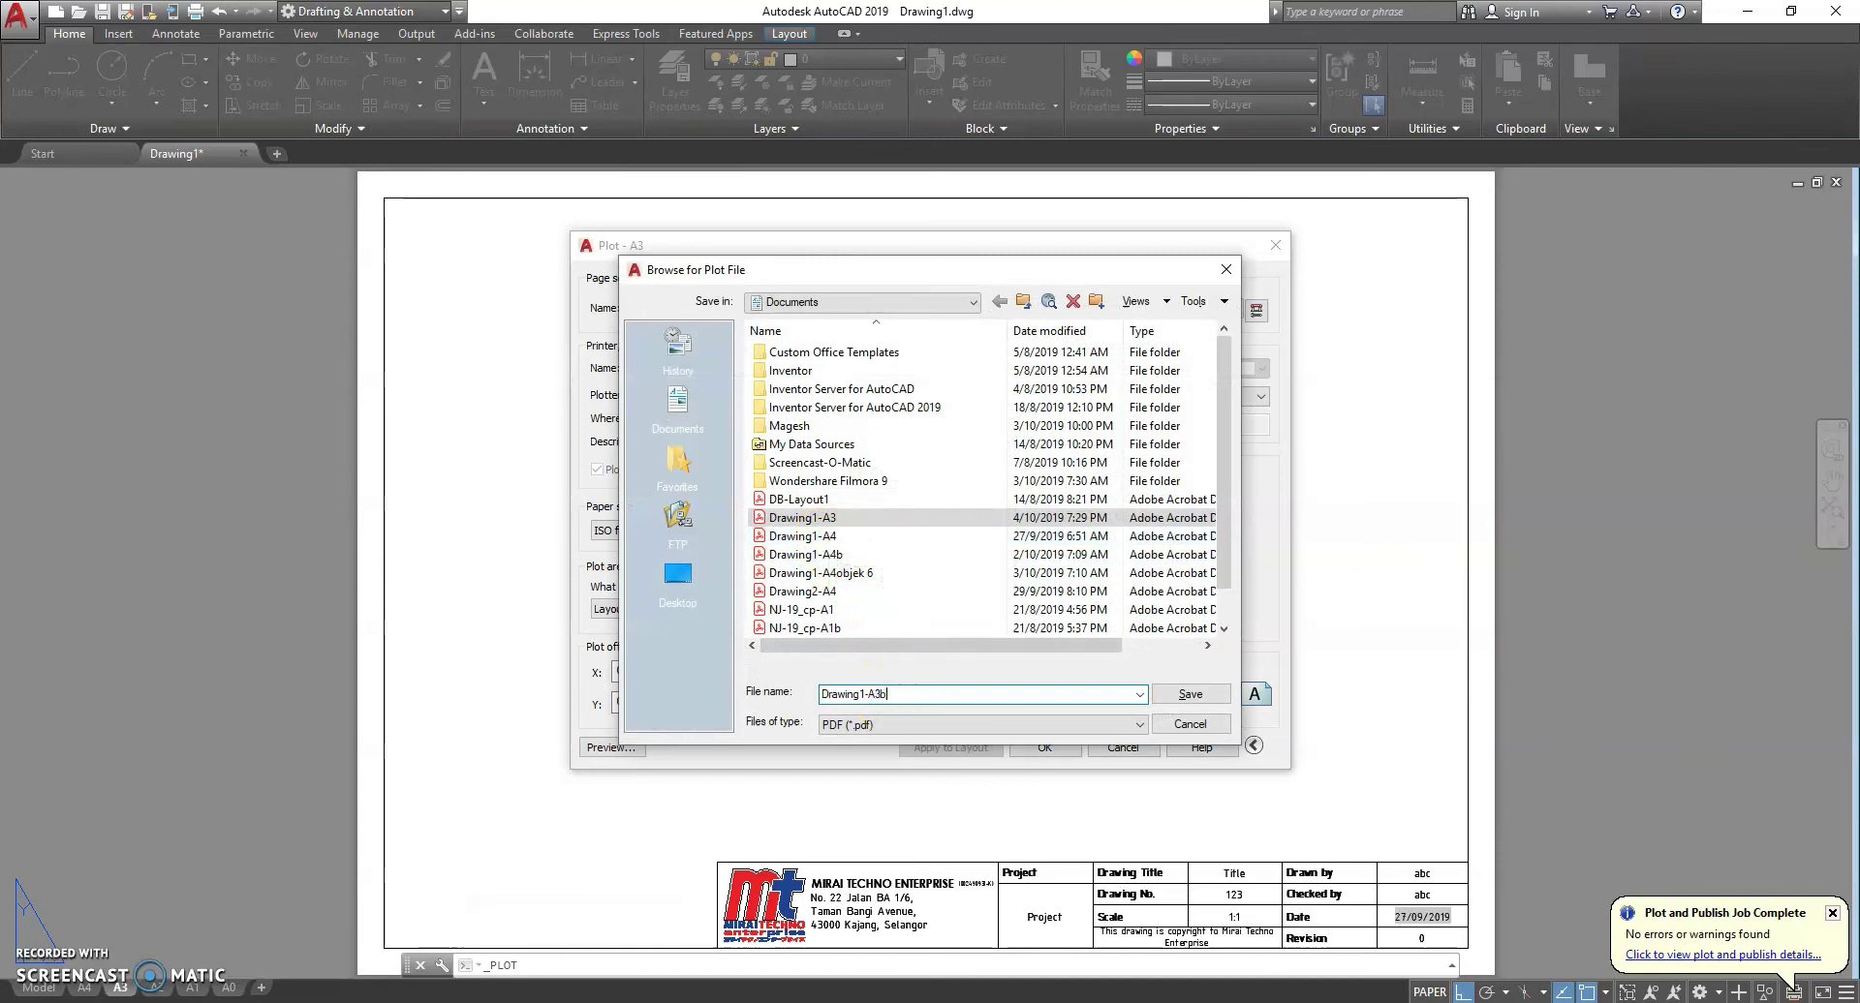
{"action": "left_click", "coordinate": [1205, 690]}
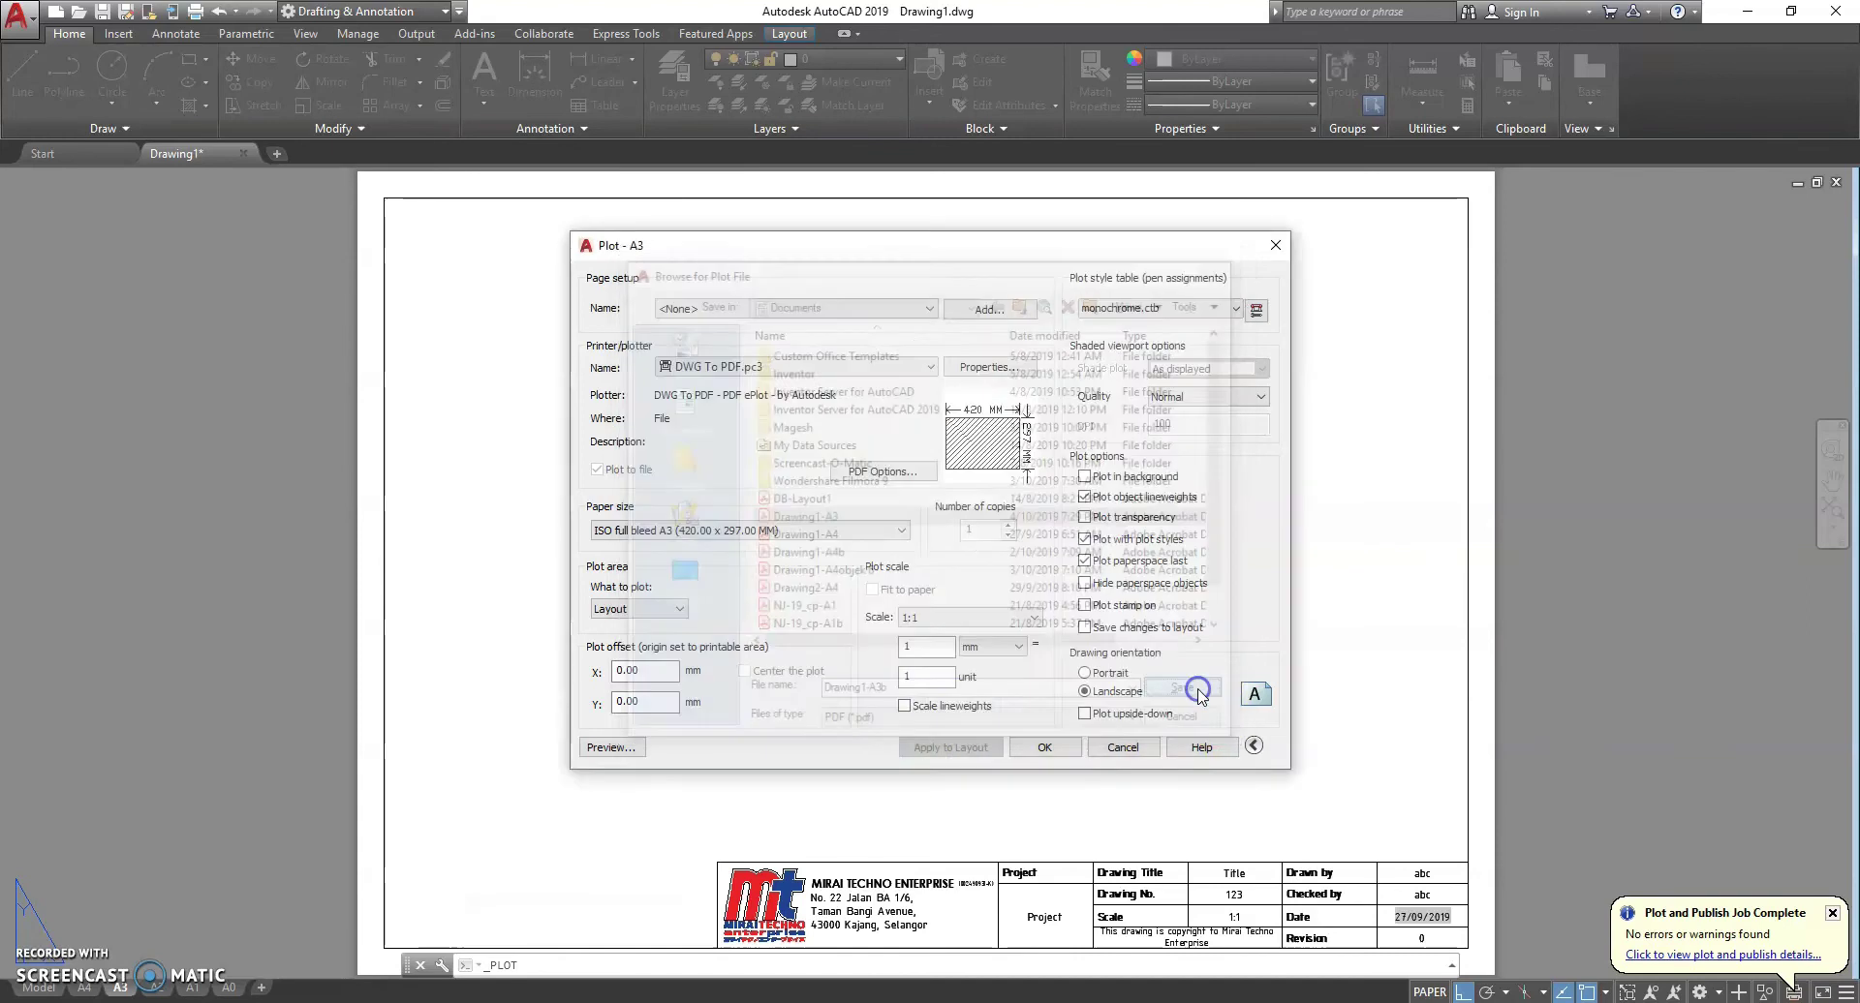